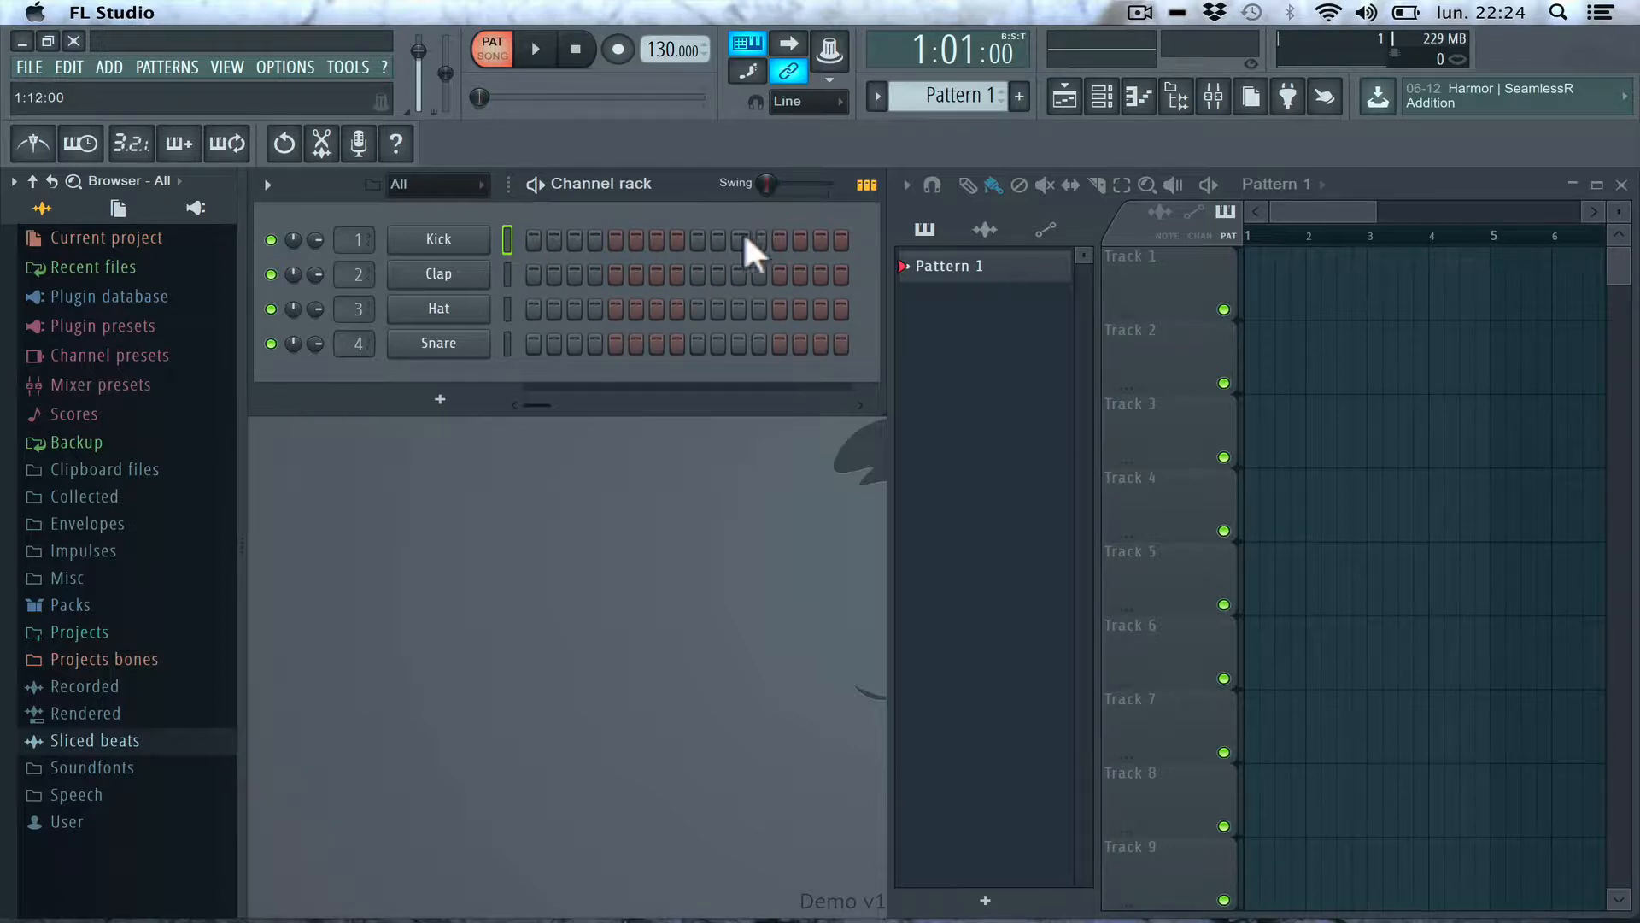
- Program Kick hits on steps 1, 5, 9 and 13 of Pattern 1 and play the pattern back
{"action": "left_click", "coordinate": [533, 240]}
{"action": "left_click", "coordinate": [615, 240]}
{"action": "left_click", "coordinate": [697, 240]}
{"action": "left_click", "coordinate": [779, 240]}
{"action": "key", "text": "space"}
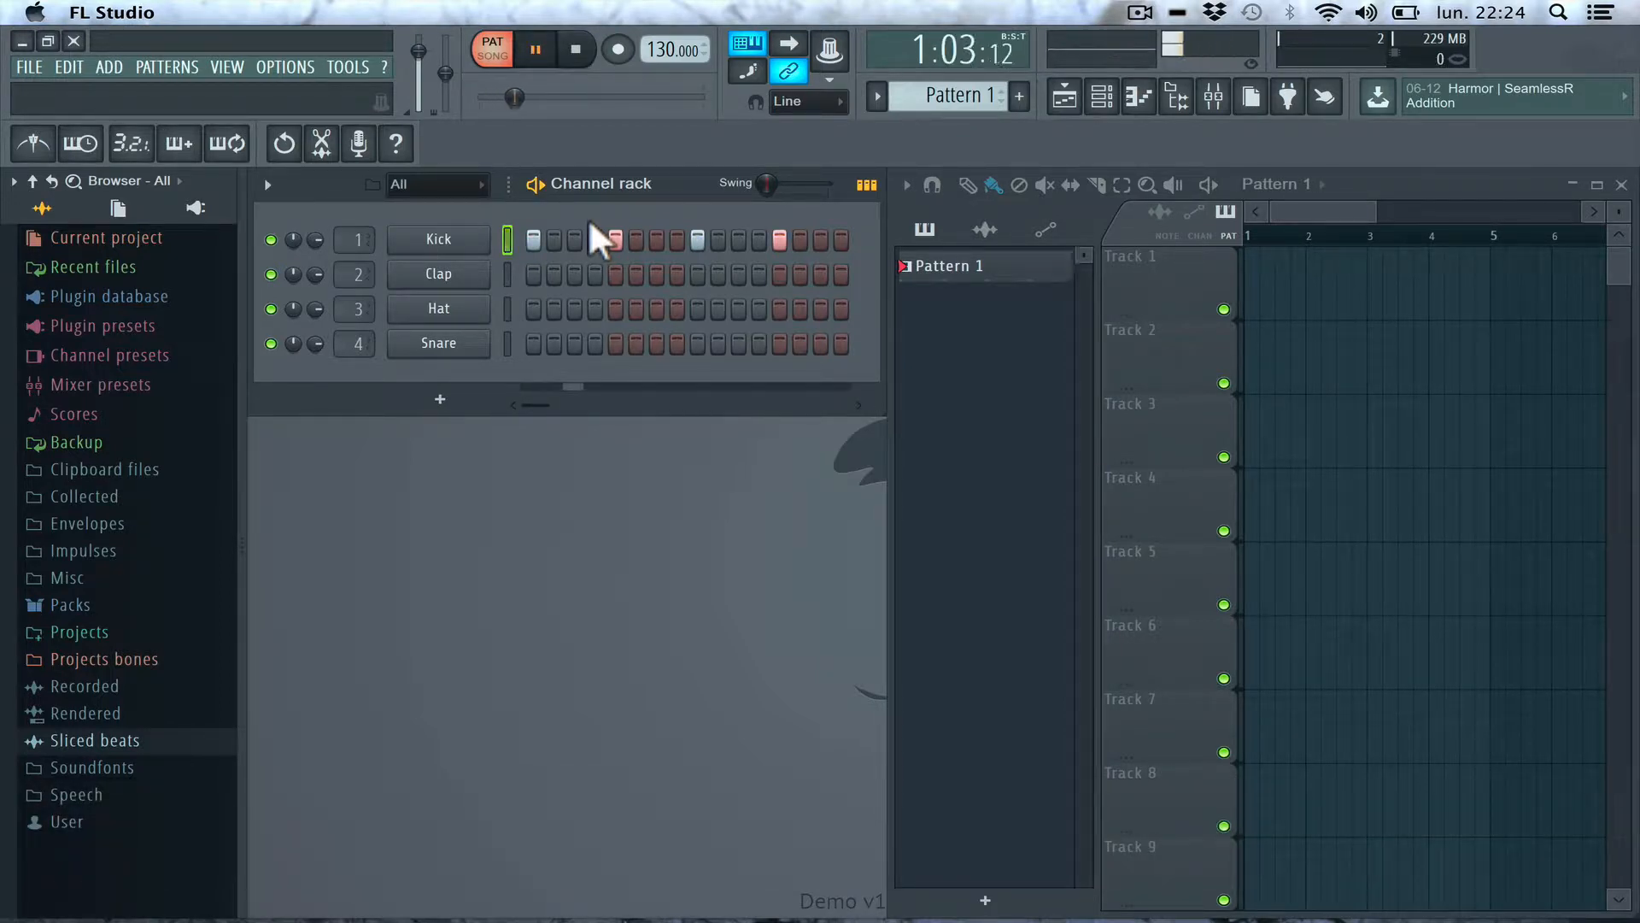
{"action": "key", "text": "space"}
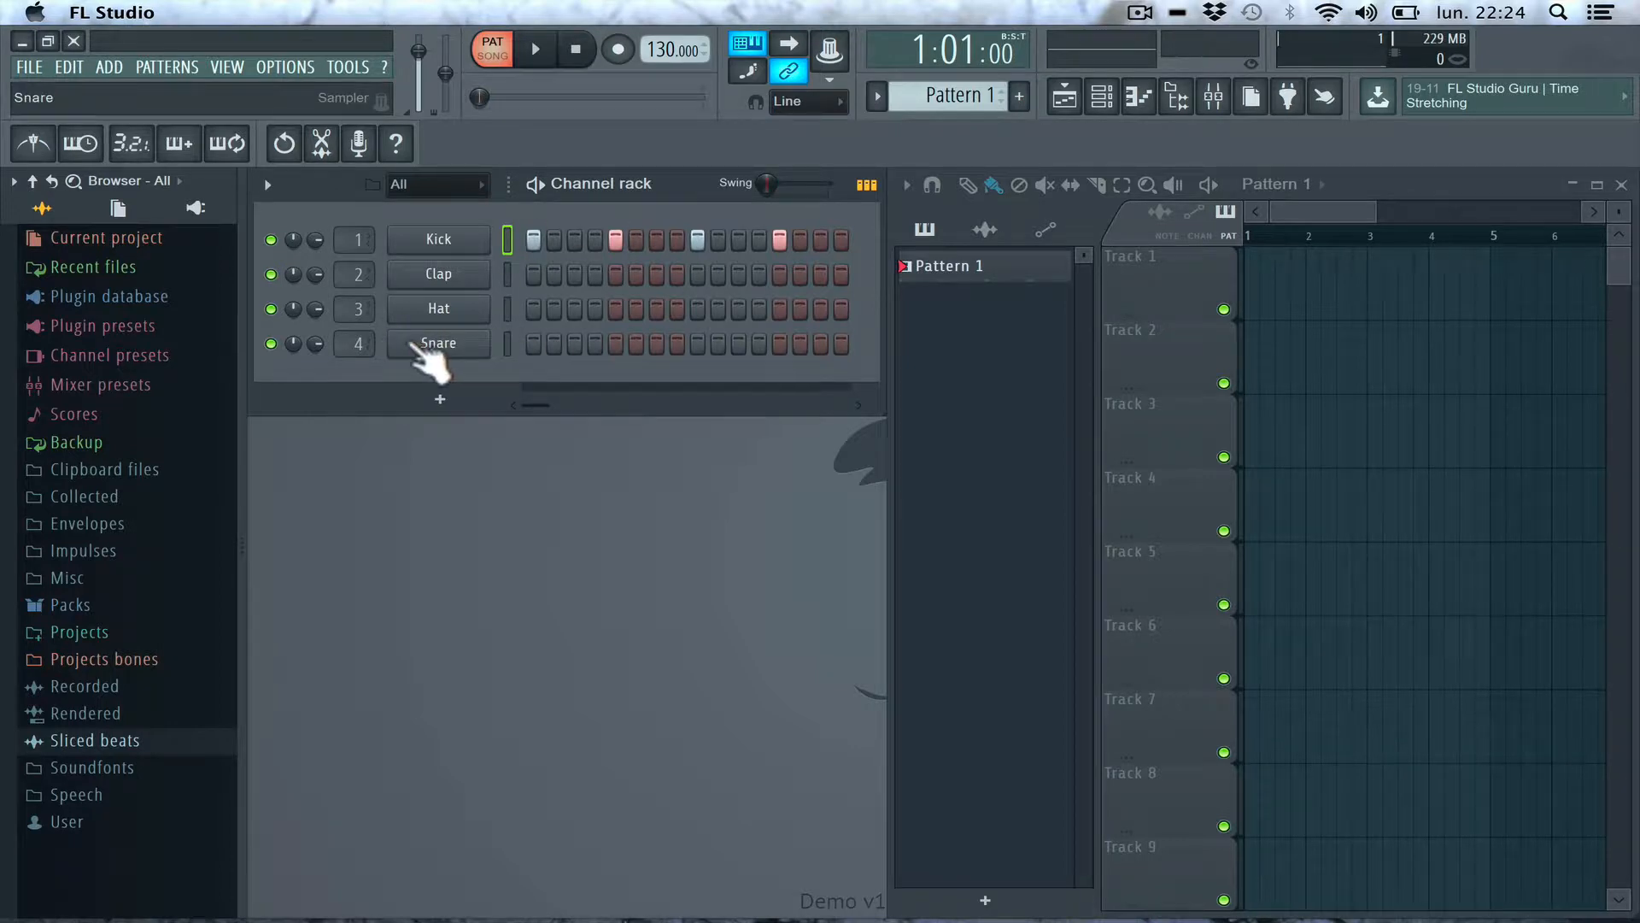
- Add Snare hits on steps 5 and 13 of Pattern 1 and play the pattern back
{"action": "left_click", "coordinate": [611, 342]}
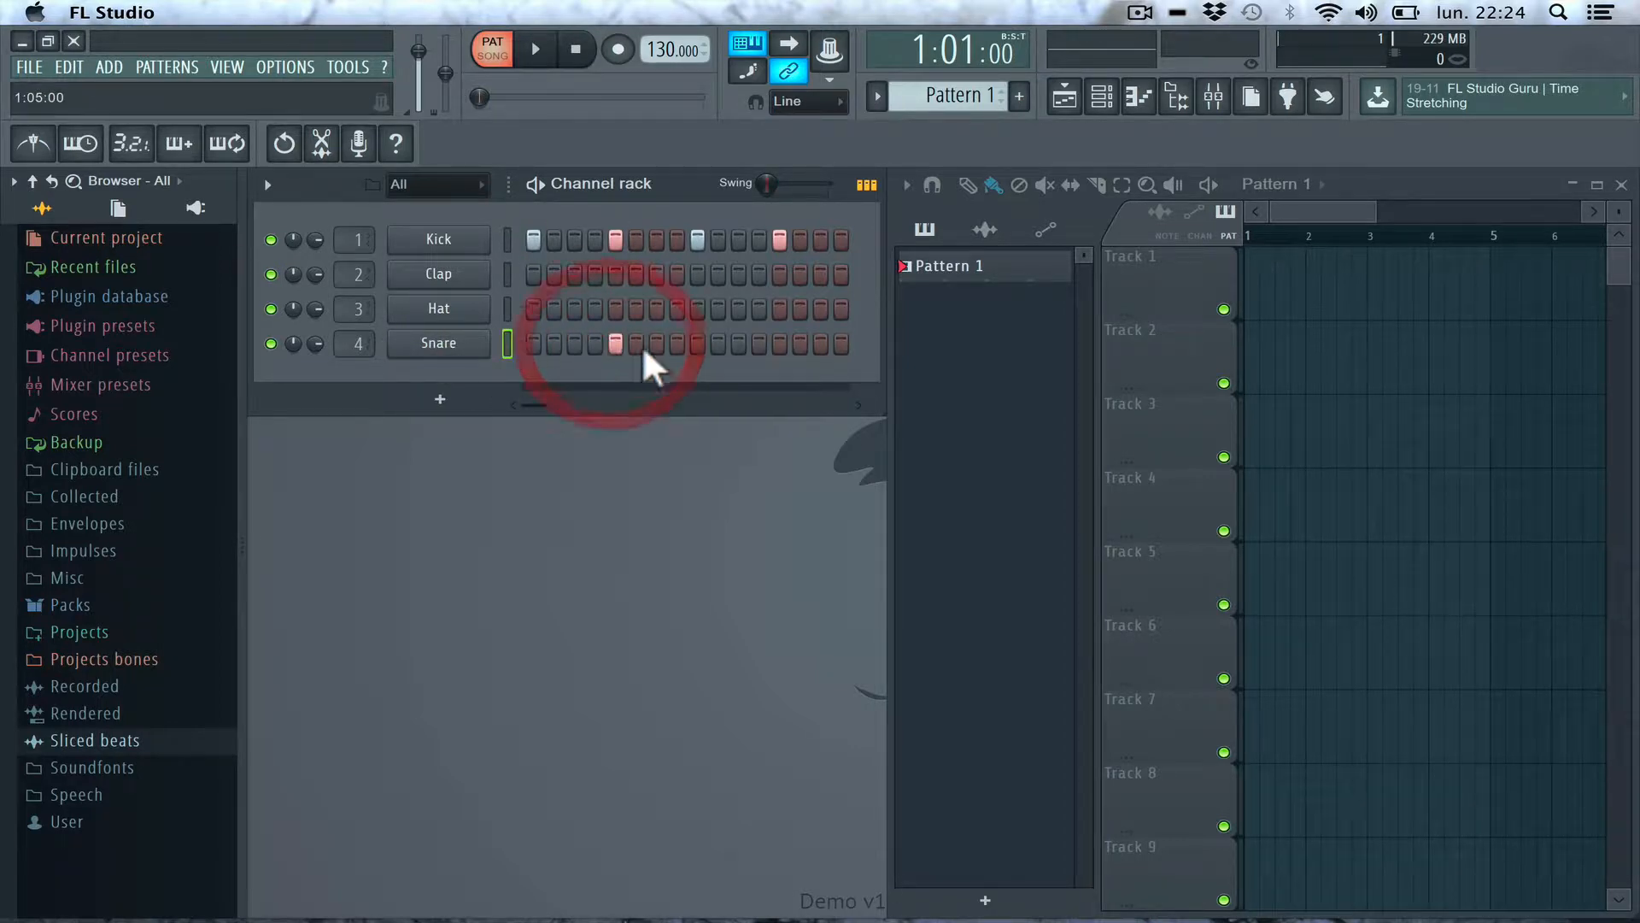
{"action": "left_click", "coordinate": [777, 343]}
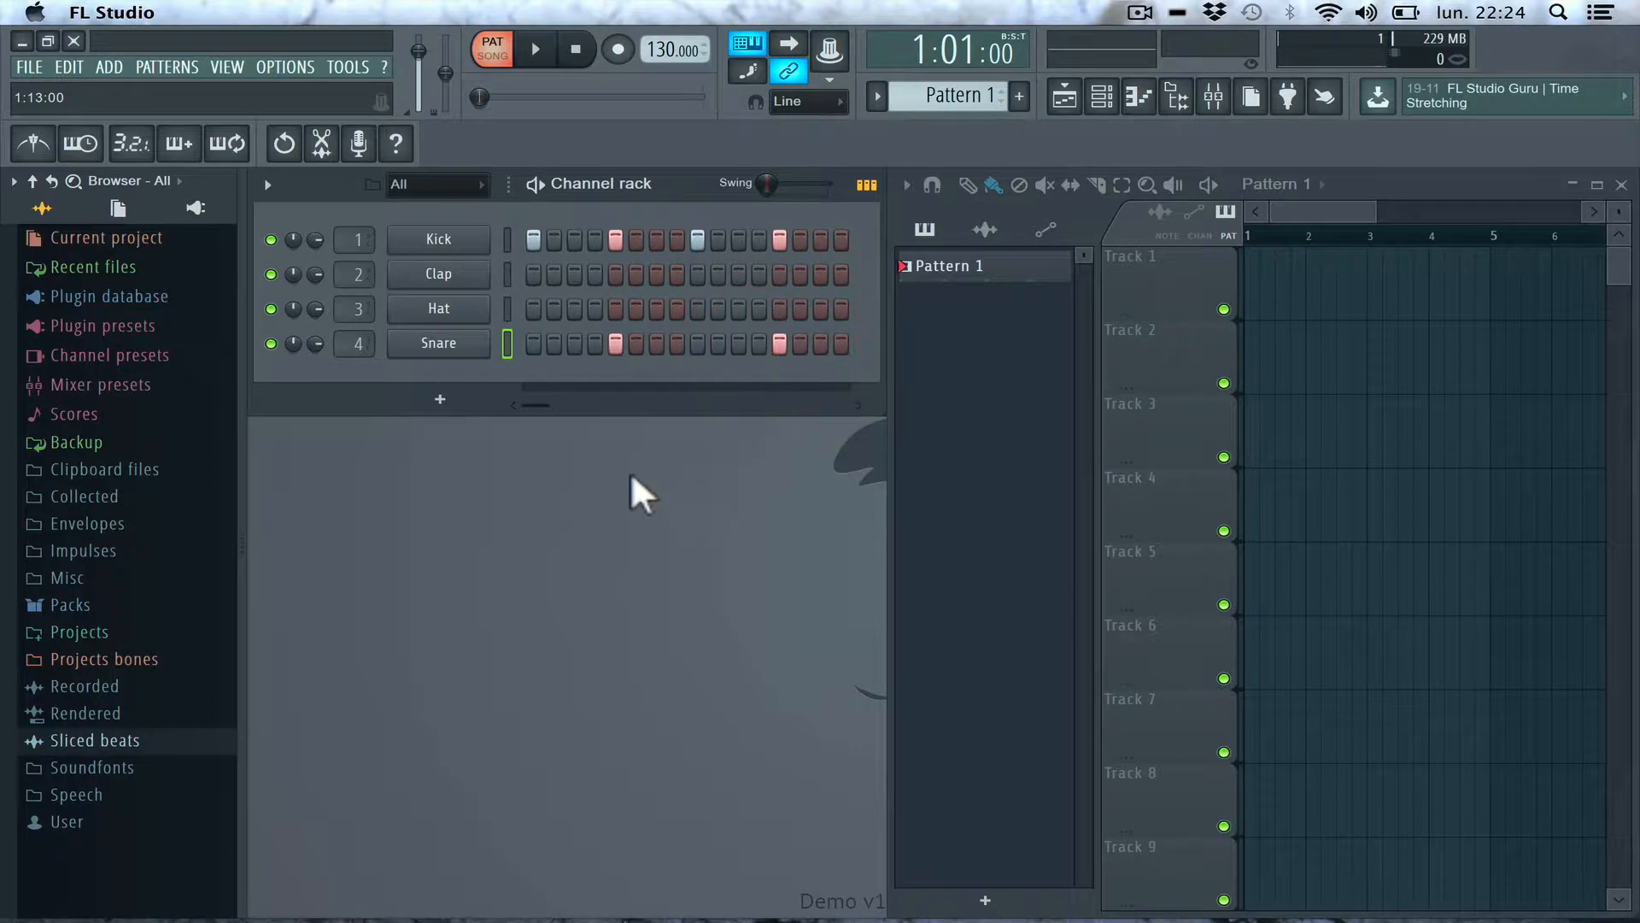
{"action": "key", "text": "space"}
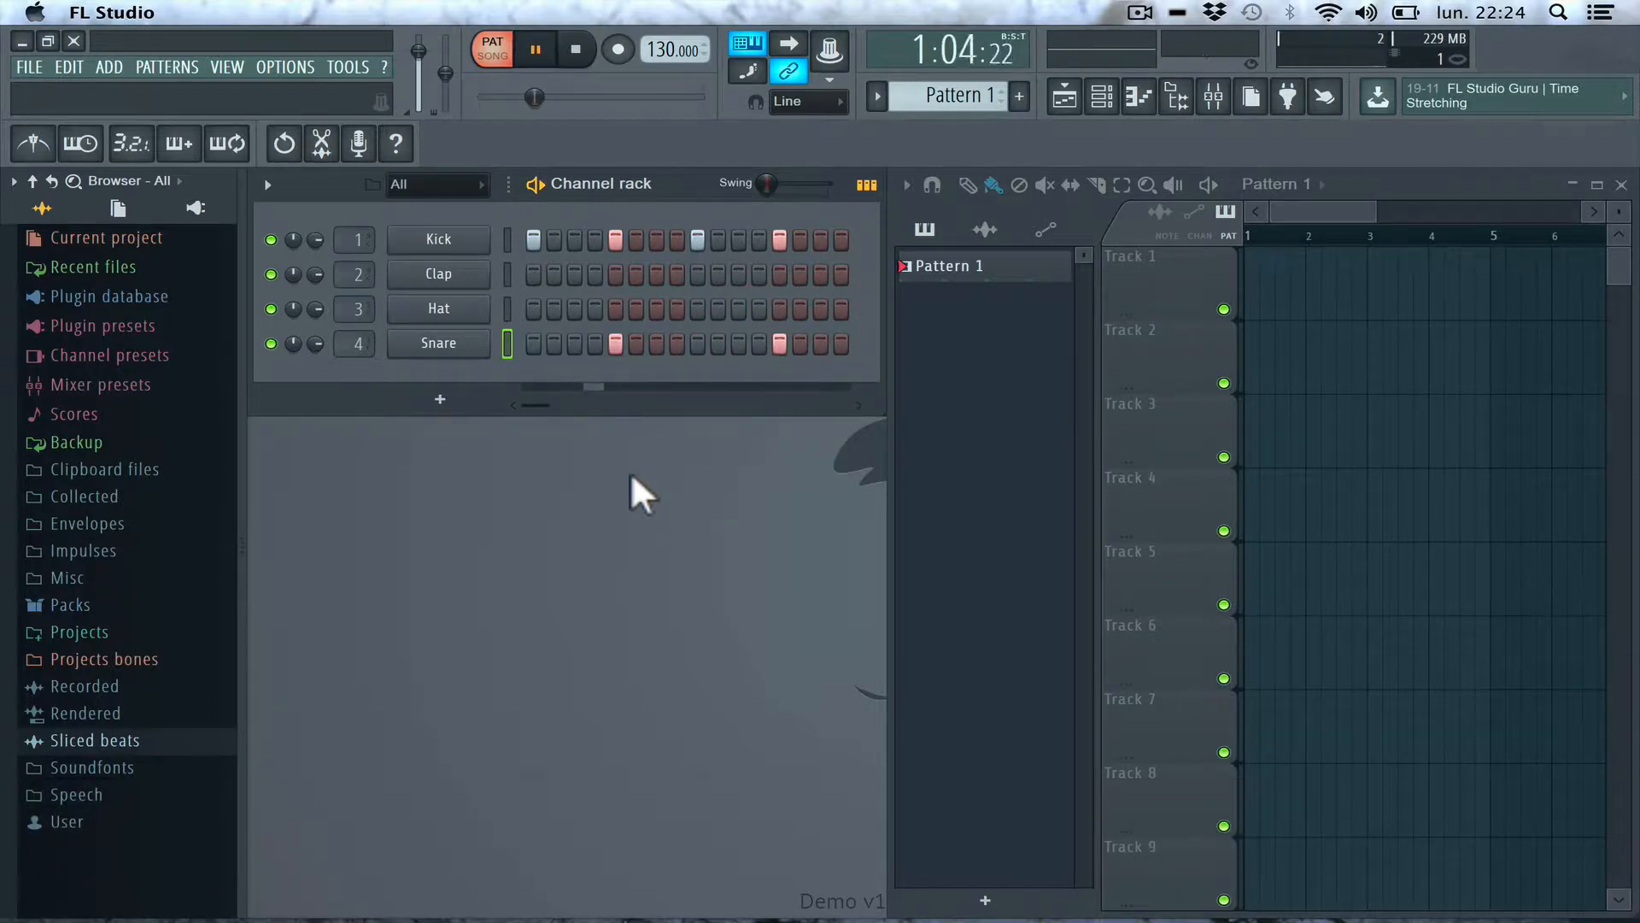
{"action": "key", "text": "space"}
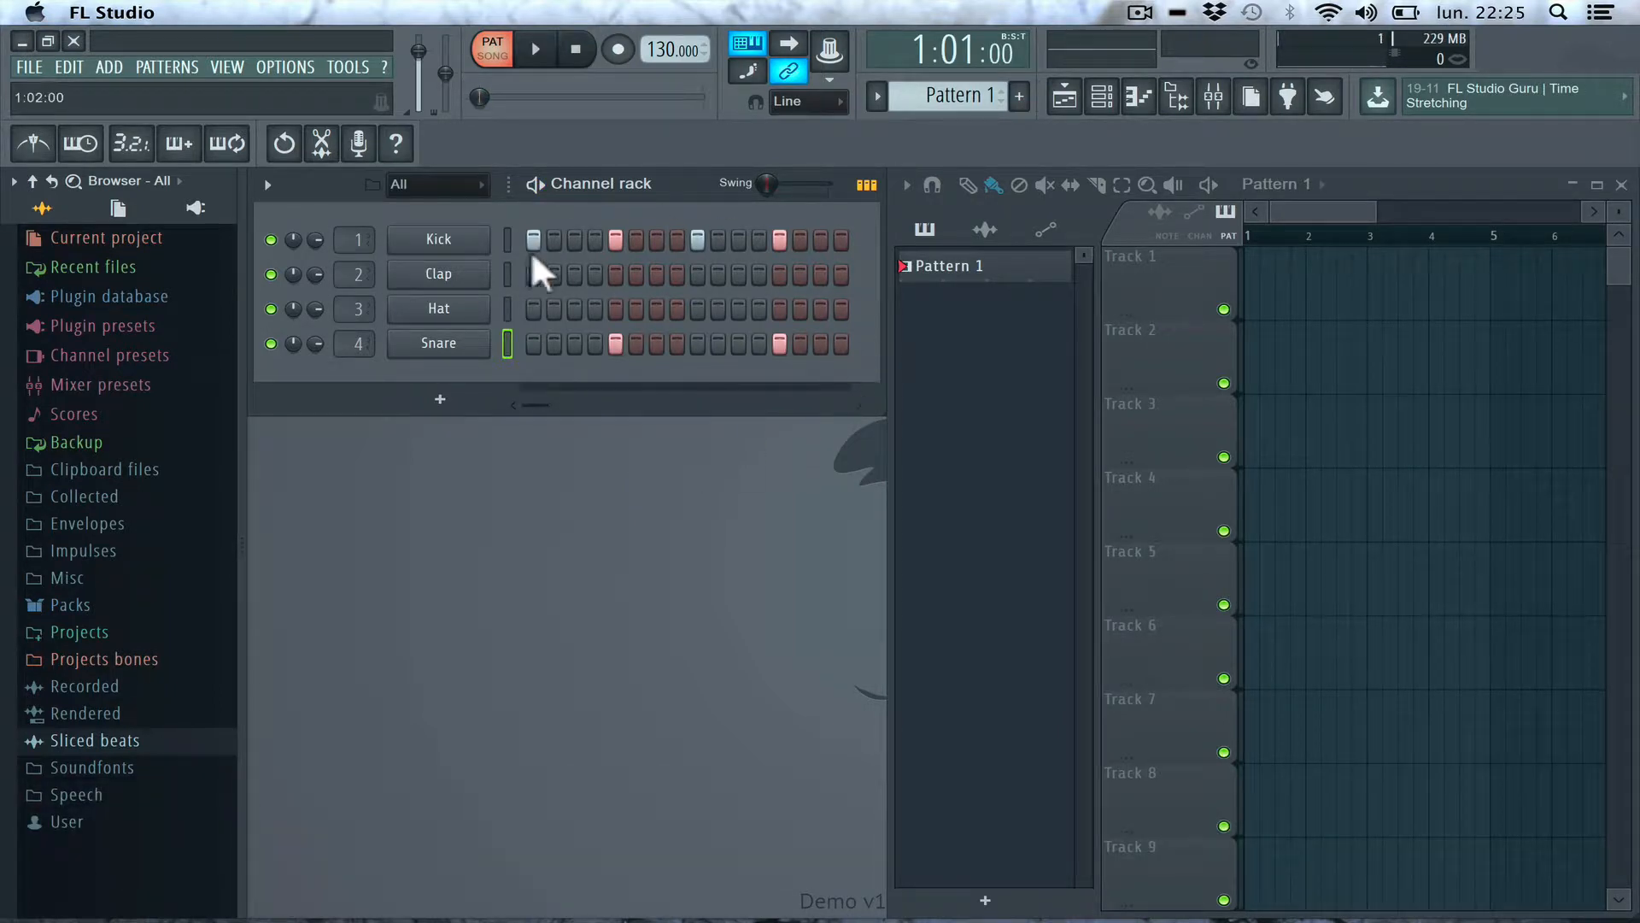
- Fill all 16 Hat steps of Pattern 1 and play the full drum pattern back
{"action": "left_click", "coordinate": [530, 308]}
{"action": "left_click_drag", "start_coordinate": [644, 316], "coordinate": [827, 321]}
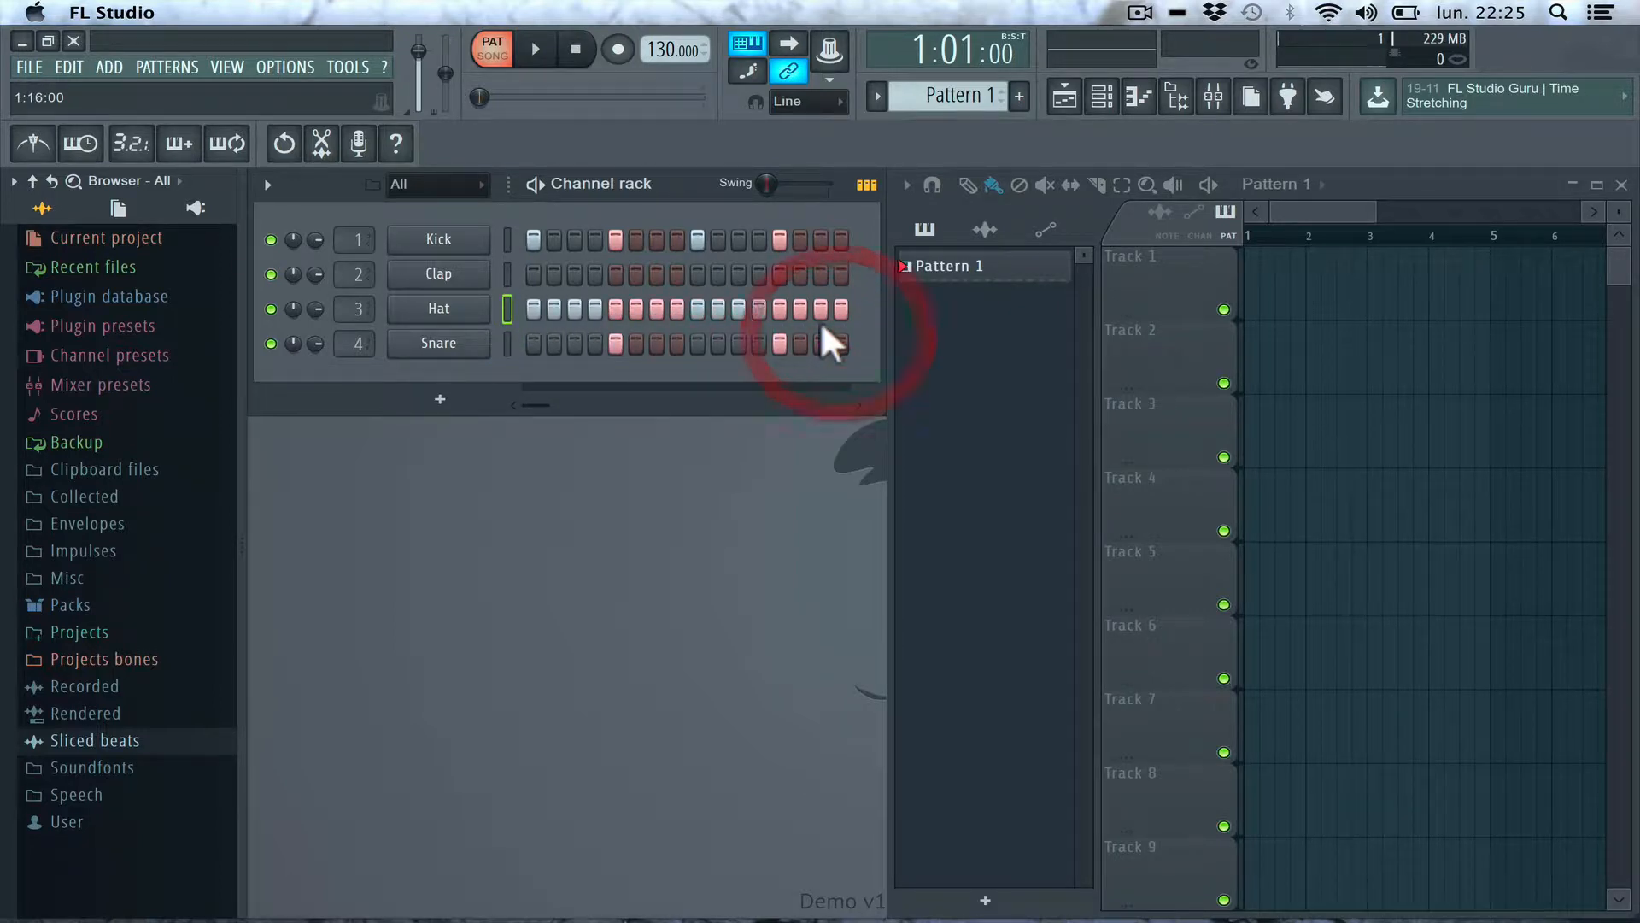
{"action": "key", "text": "space"}
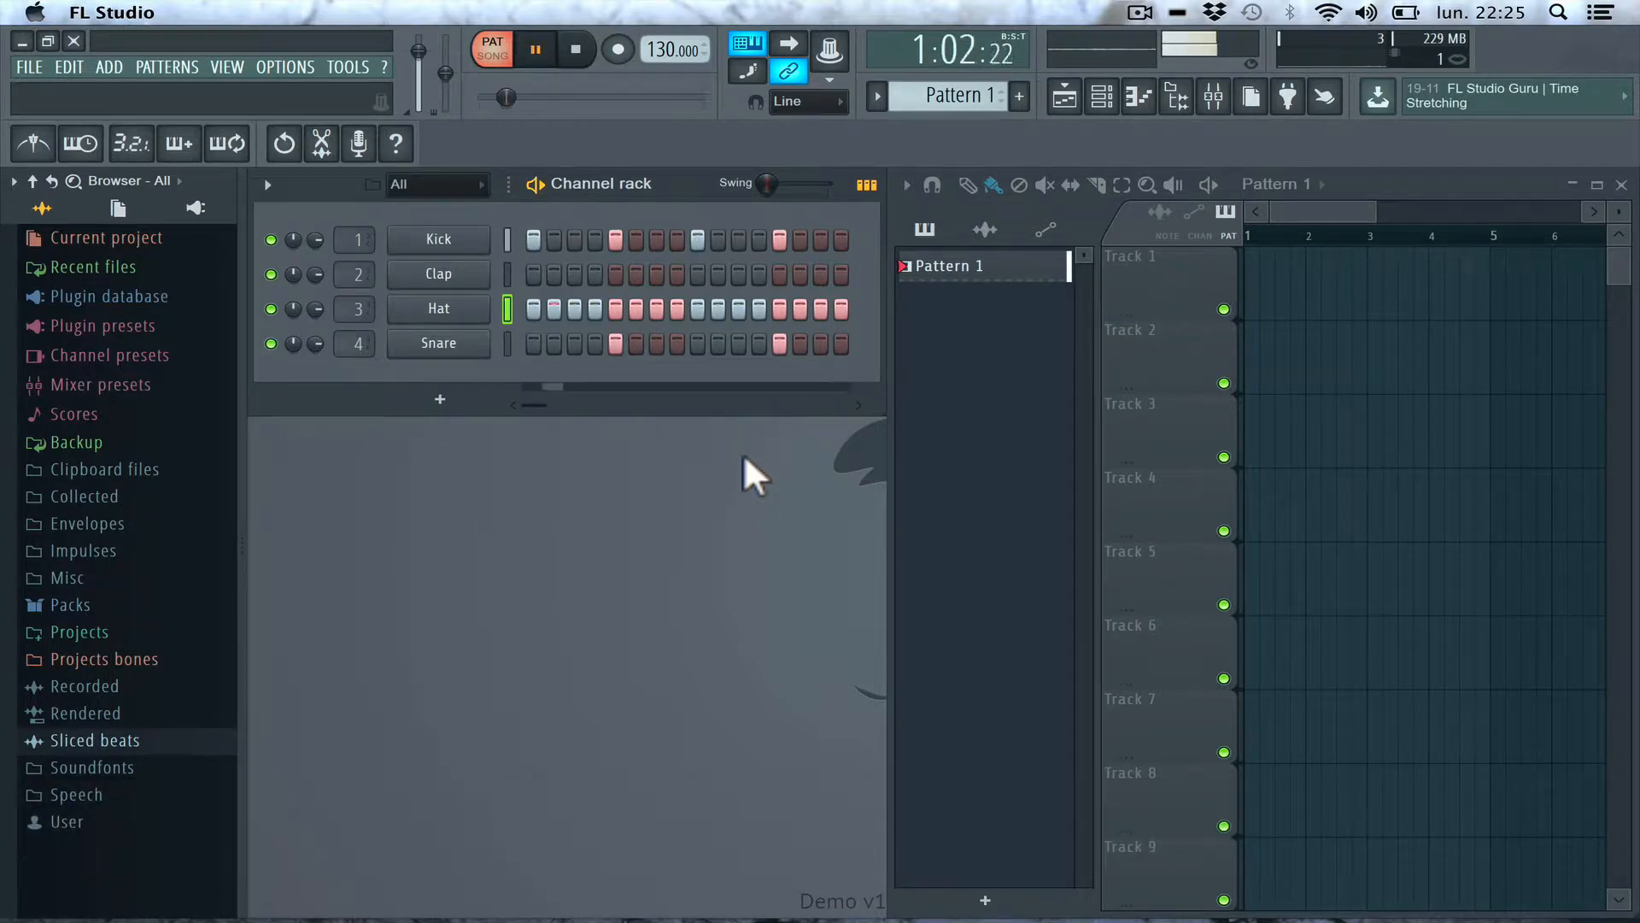
{"action": "key", "text": "space"}
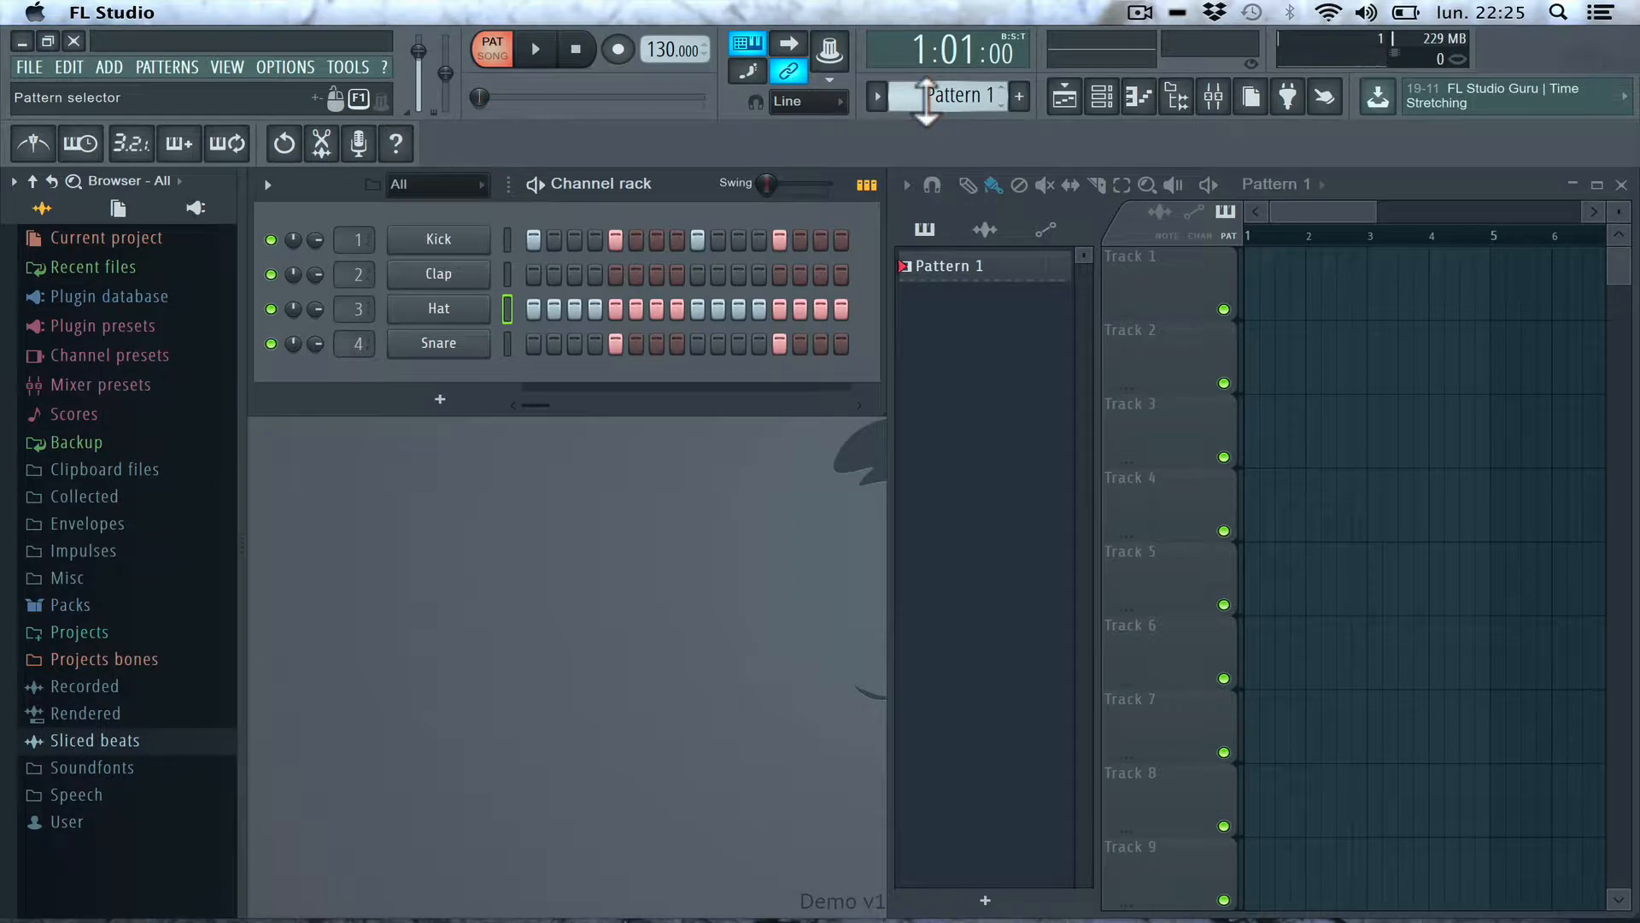
- Place four consecutive Pattern 1 clips on Track 1 of the playlist, from bar 1 through bar 4
{"action": "left_click", "coordinate": [936, 256]}
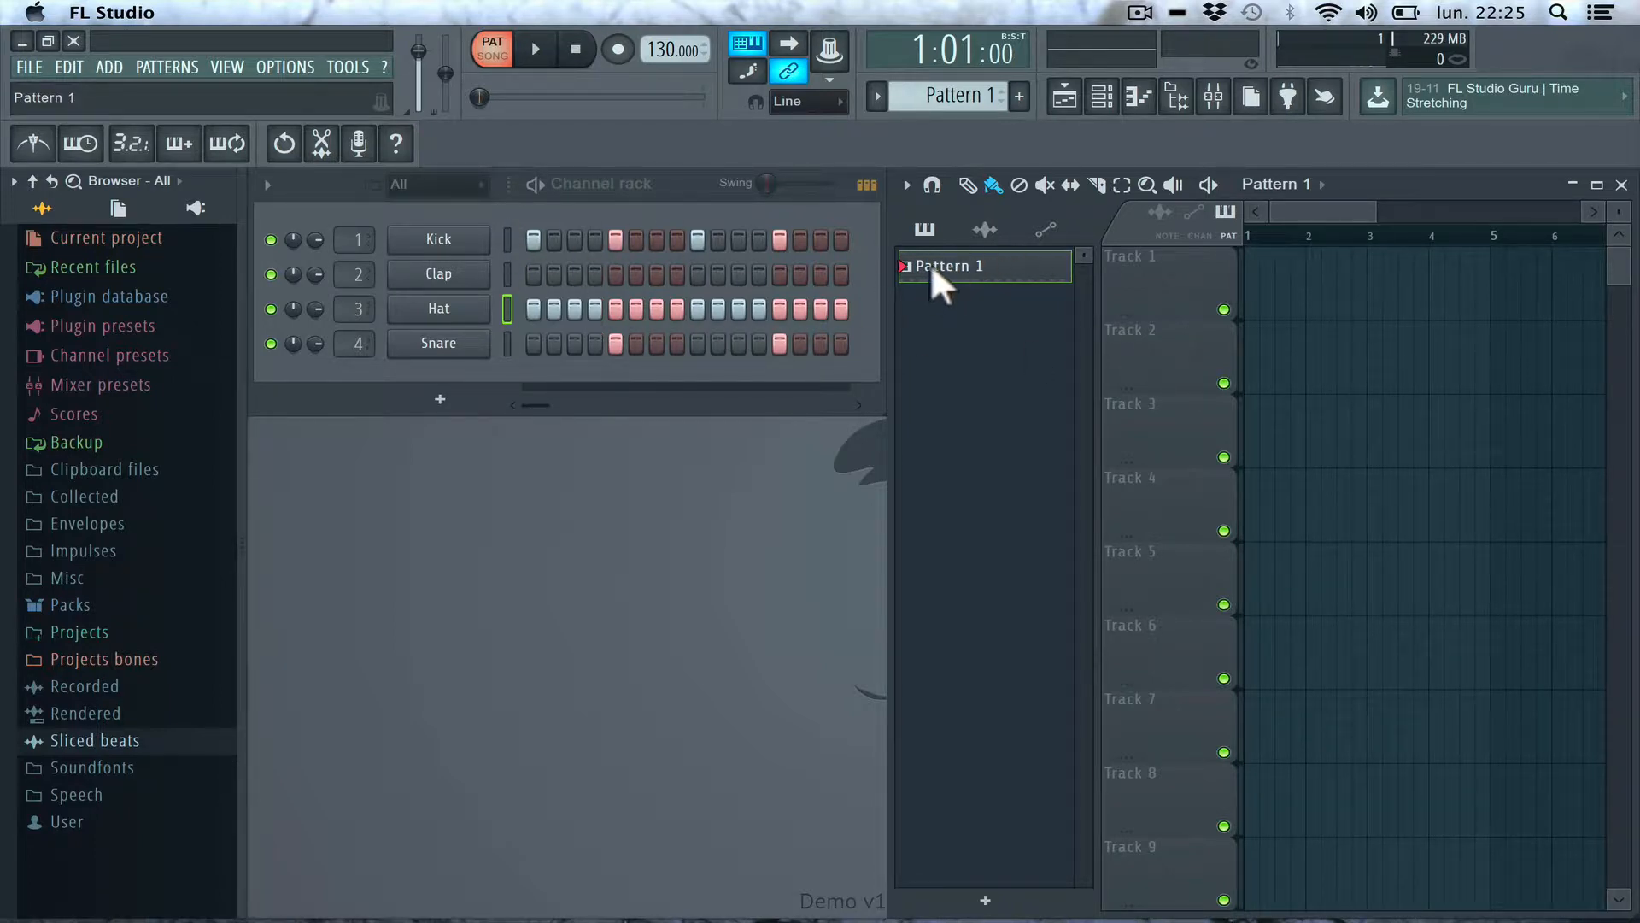
{"action": "mouse_move", "coordinate": [932, 270]}
{"action": "left_mouse_down"}
{"action": "mouse_move", "coordinate": [1006, 289]}
{"action": "mouse_move", "coordinate": [1247, 285]}
{"action": "left_mouse_up"}
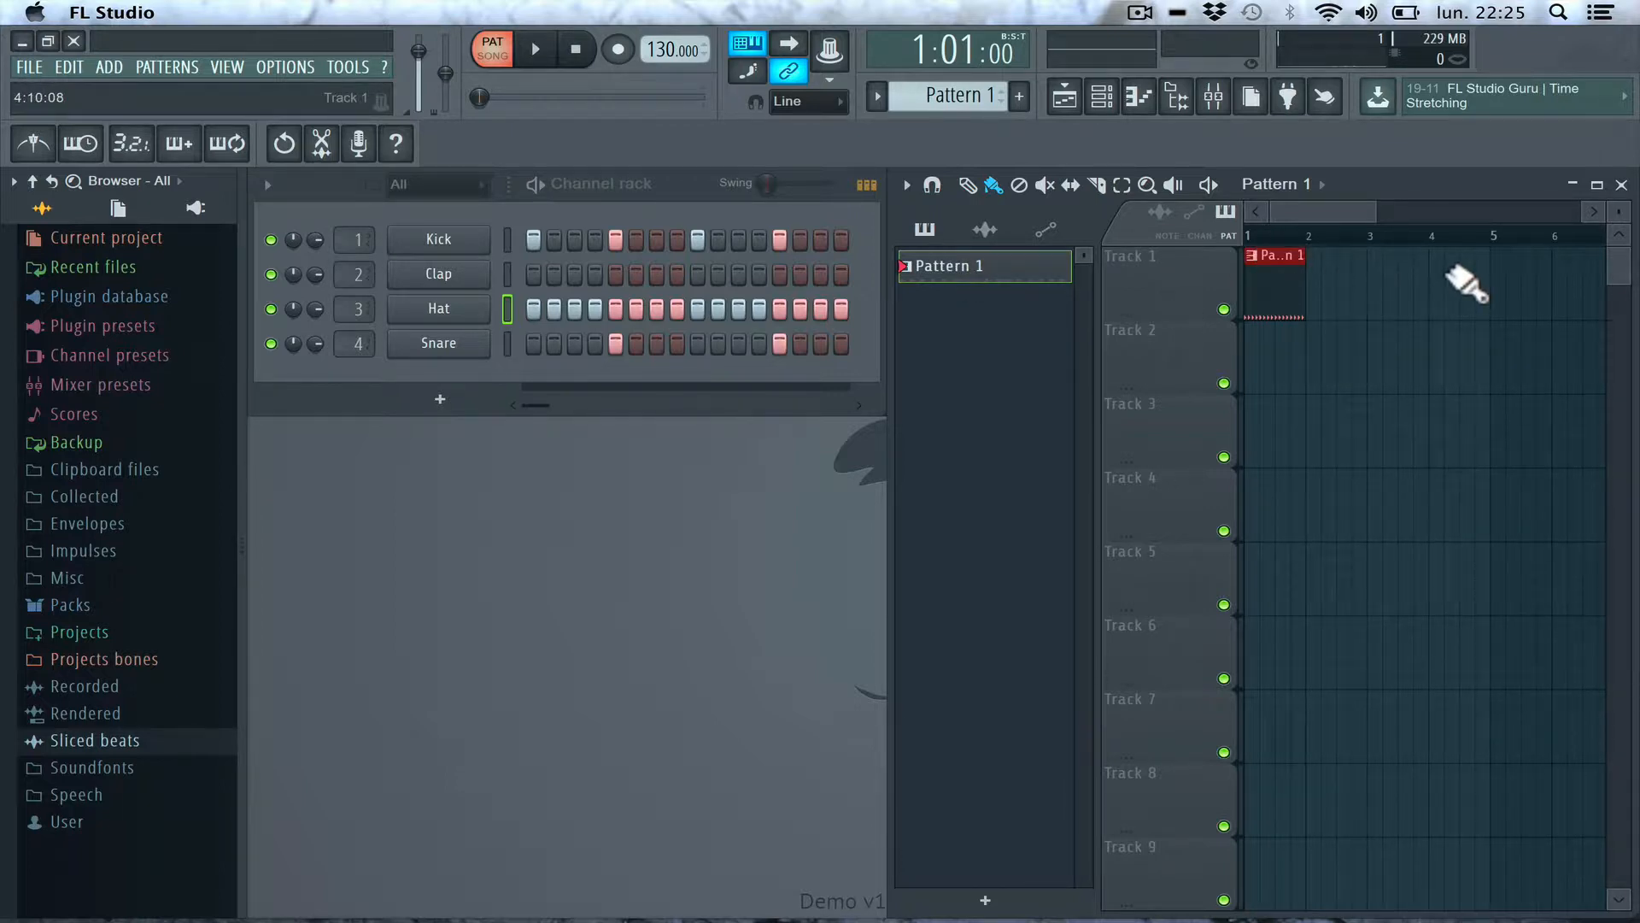
{"action": "left_click", "coordinate": [1322, 275]}
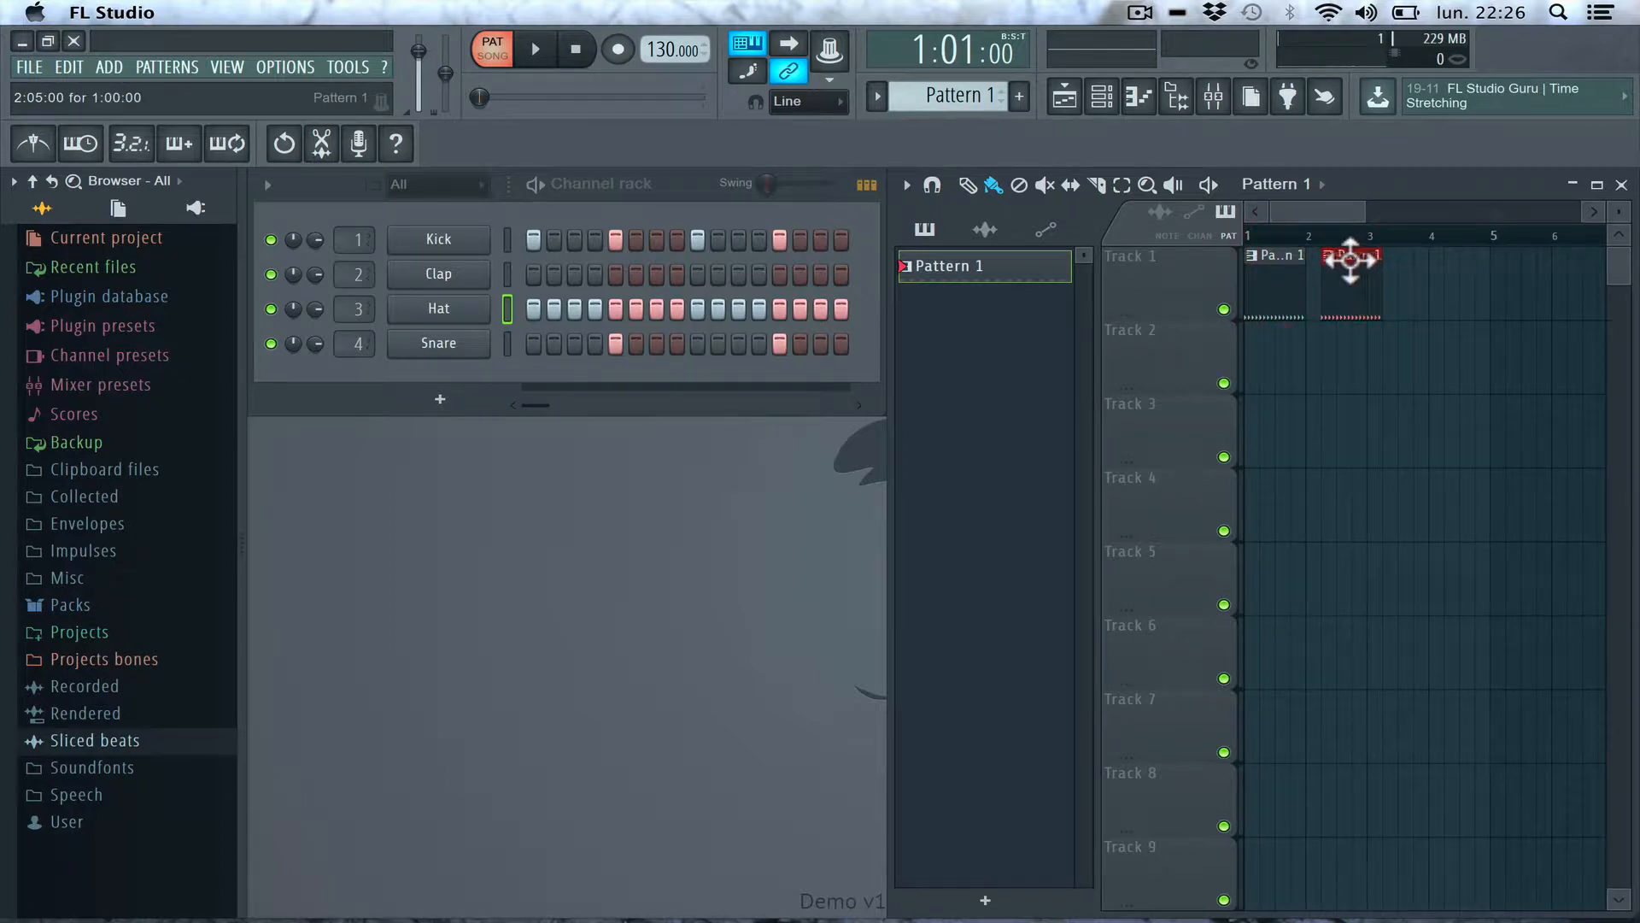
{"action": "mouse_move", "coordinate": [1349, 257]}
{"action": "left_mouse_down"}
{"action": "mouse_move", "coordinate": [1480, 277]}
{"action": "mouse_move", "coordinate": [1503, 259]}
{"action": "mouse_move", "coordinate": [1454, 258]}
{"action": "left_mouse_up"}
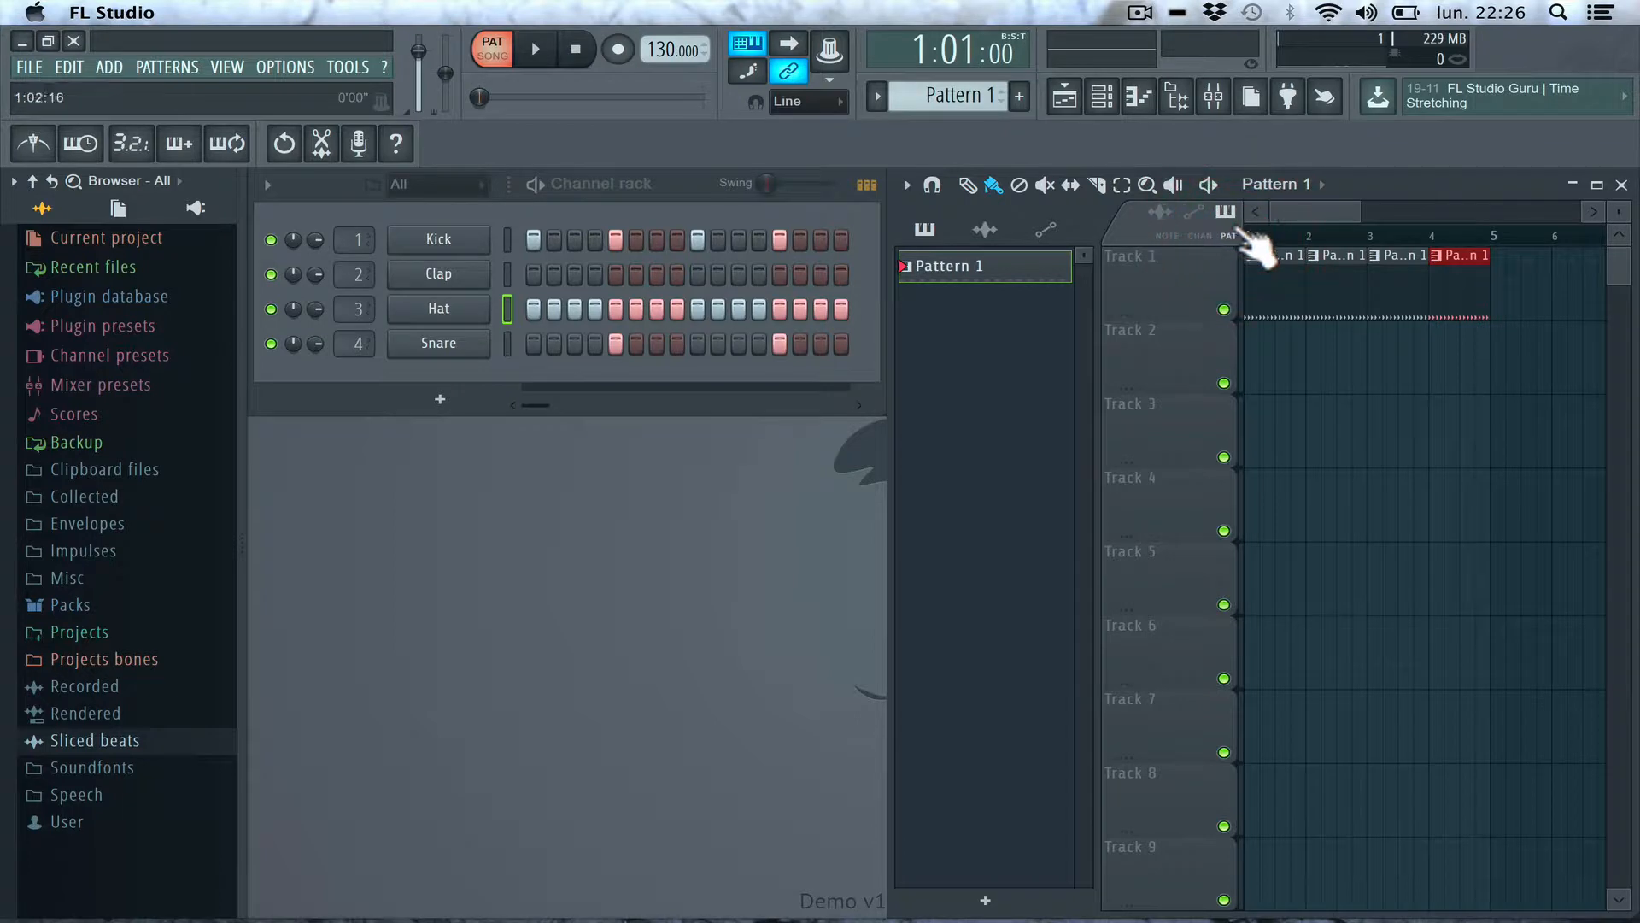
- Switch playback to song mode, play the arrangement from the start and stop it
{"action": "key", "text": "l"}
{"action": "left_click", "coordinate": [535, 51]}
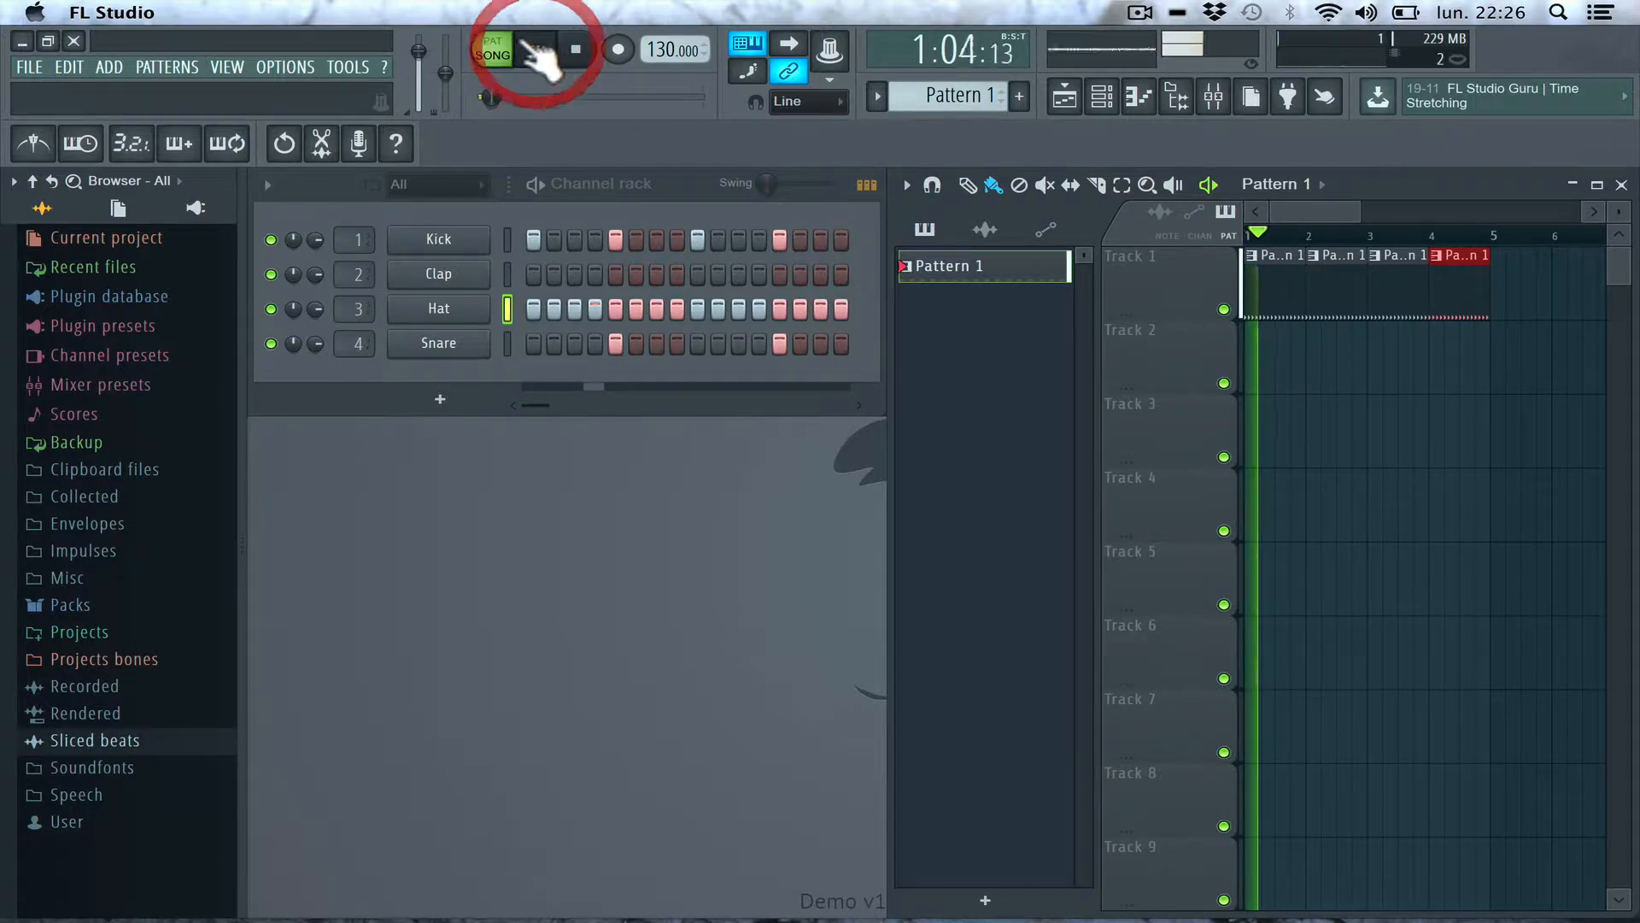
{"action": "left_click", "coordinate": [574, 51]}
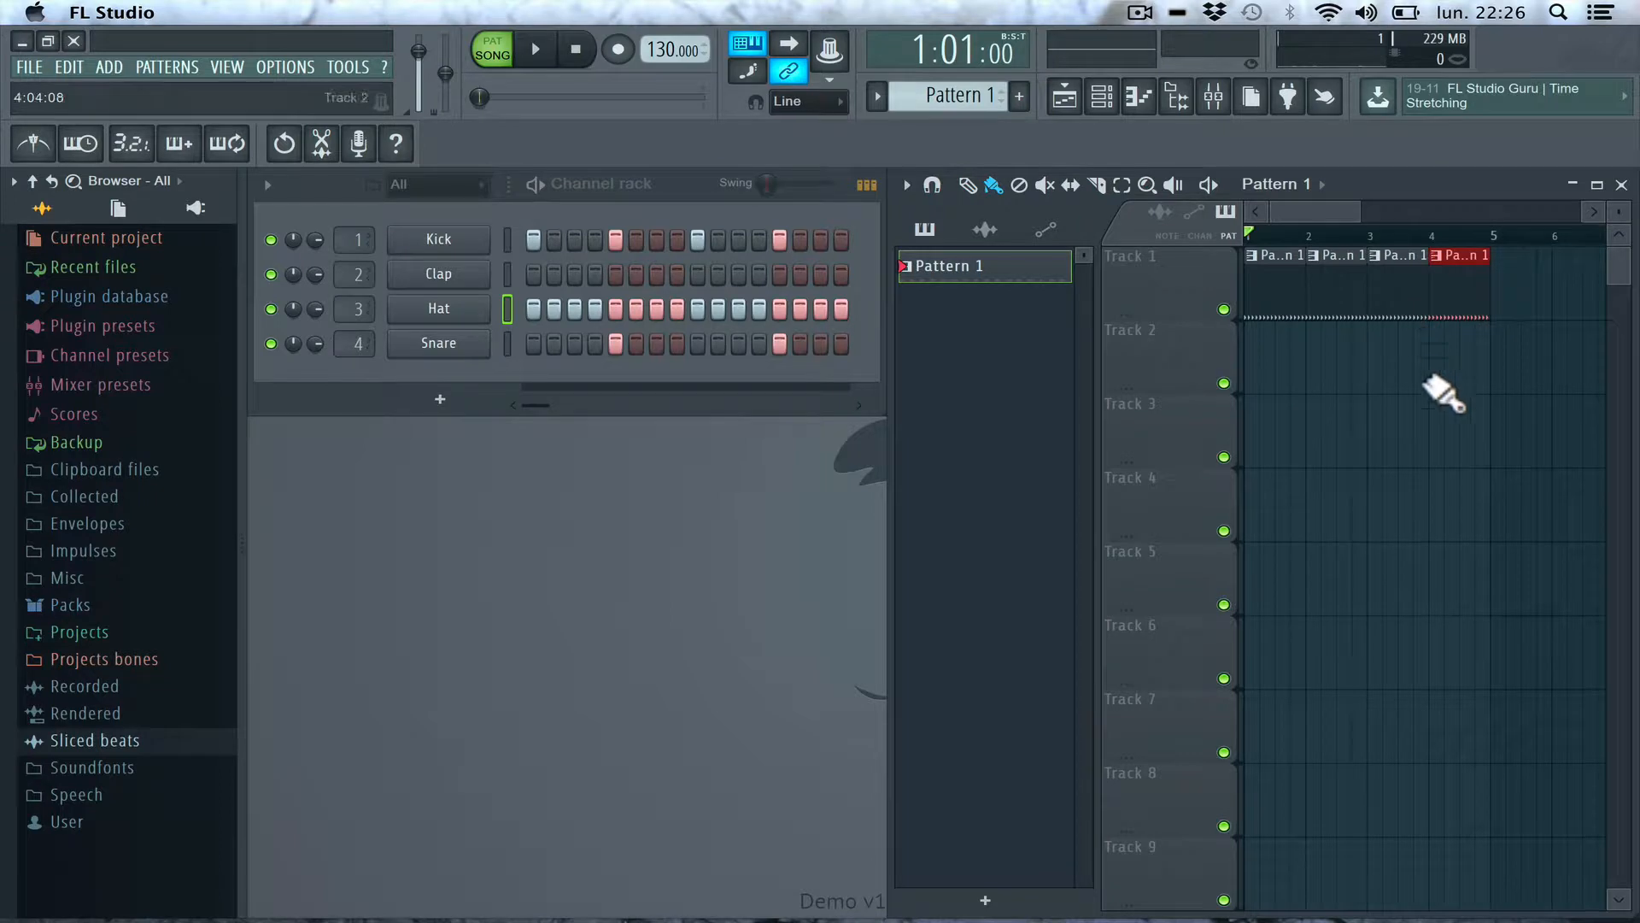
- Delete the Pattern 1 clips at bars 2, 3 and 4 of Track 1 and switch playback back to pattern mode
{"action": "right_click", "coordinate": [1456, 257]}
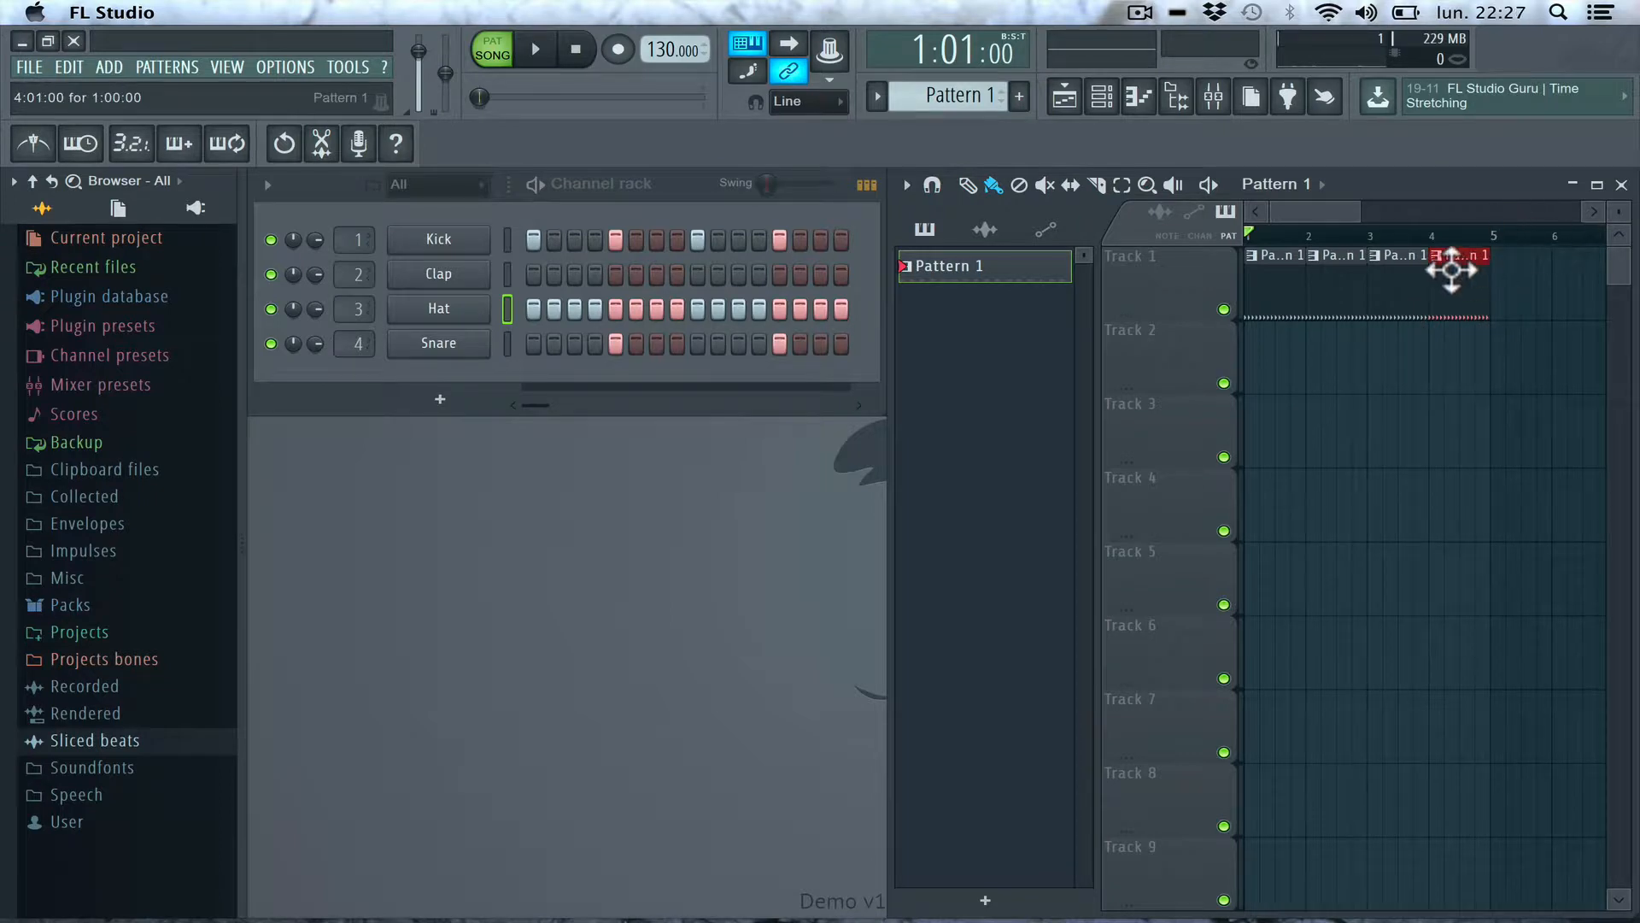
{"action": "right_click", "coordinate": [1376, 258]}
{"action": "right_click", "coordinate": [1328, 265]}
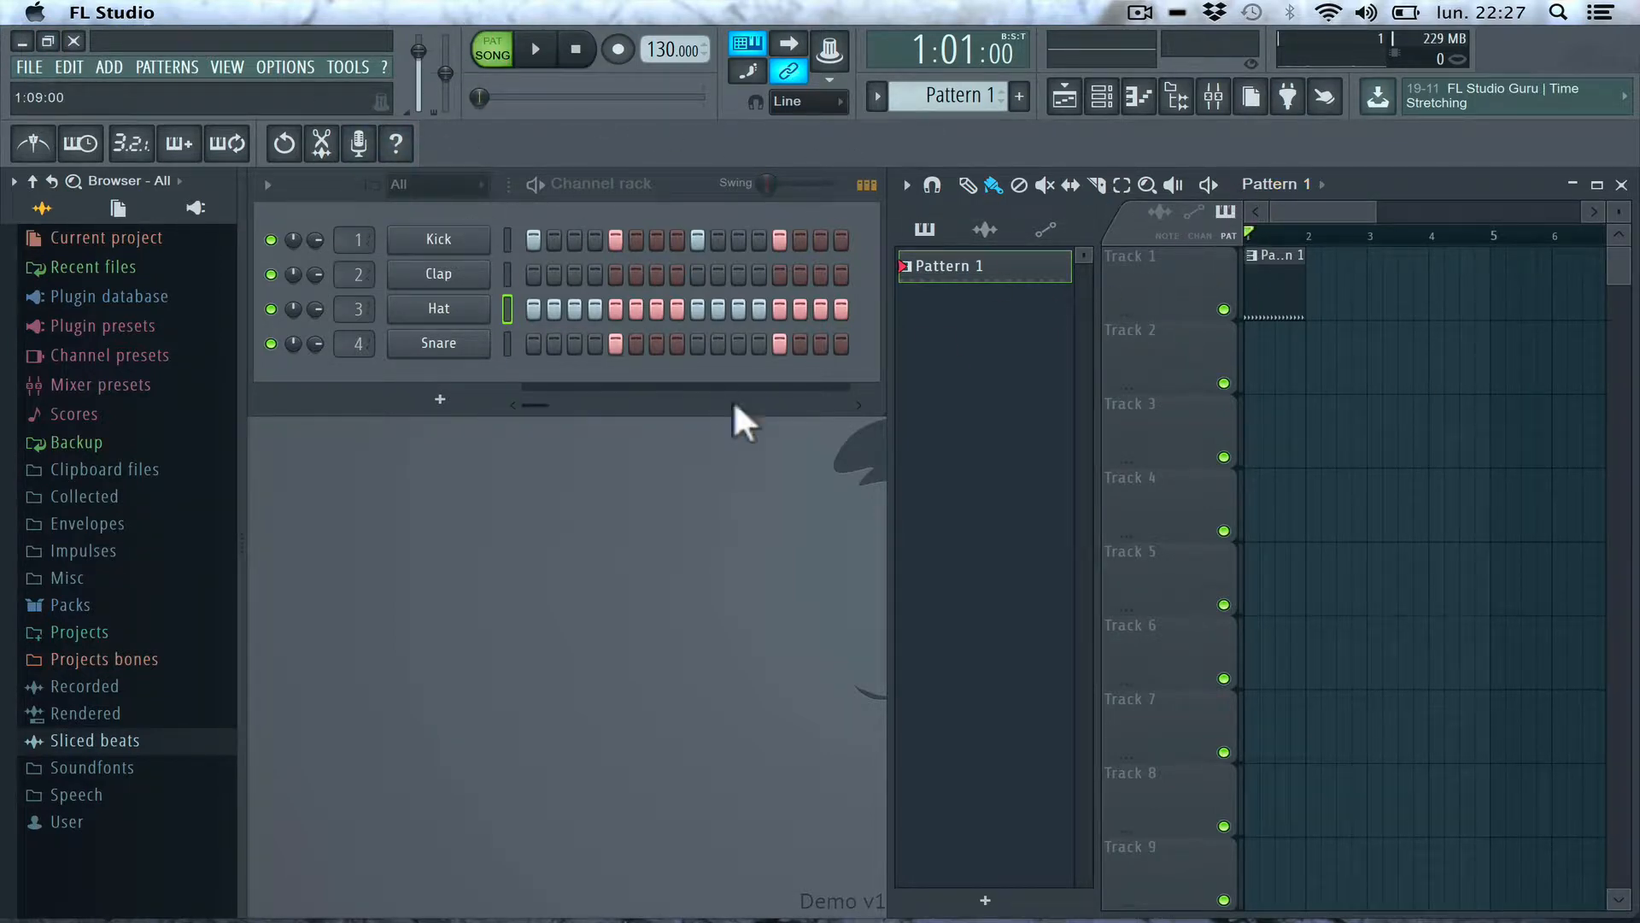
{"action": "left_click", "coordinate": [483, 51]}
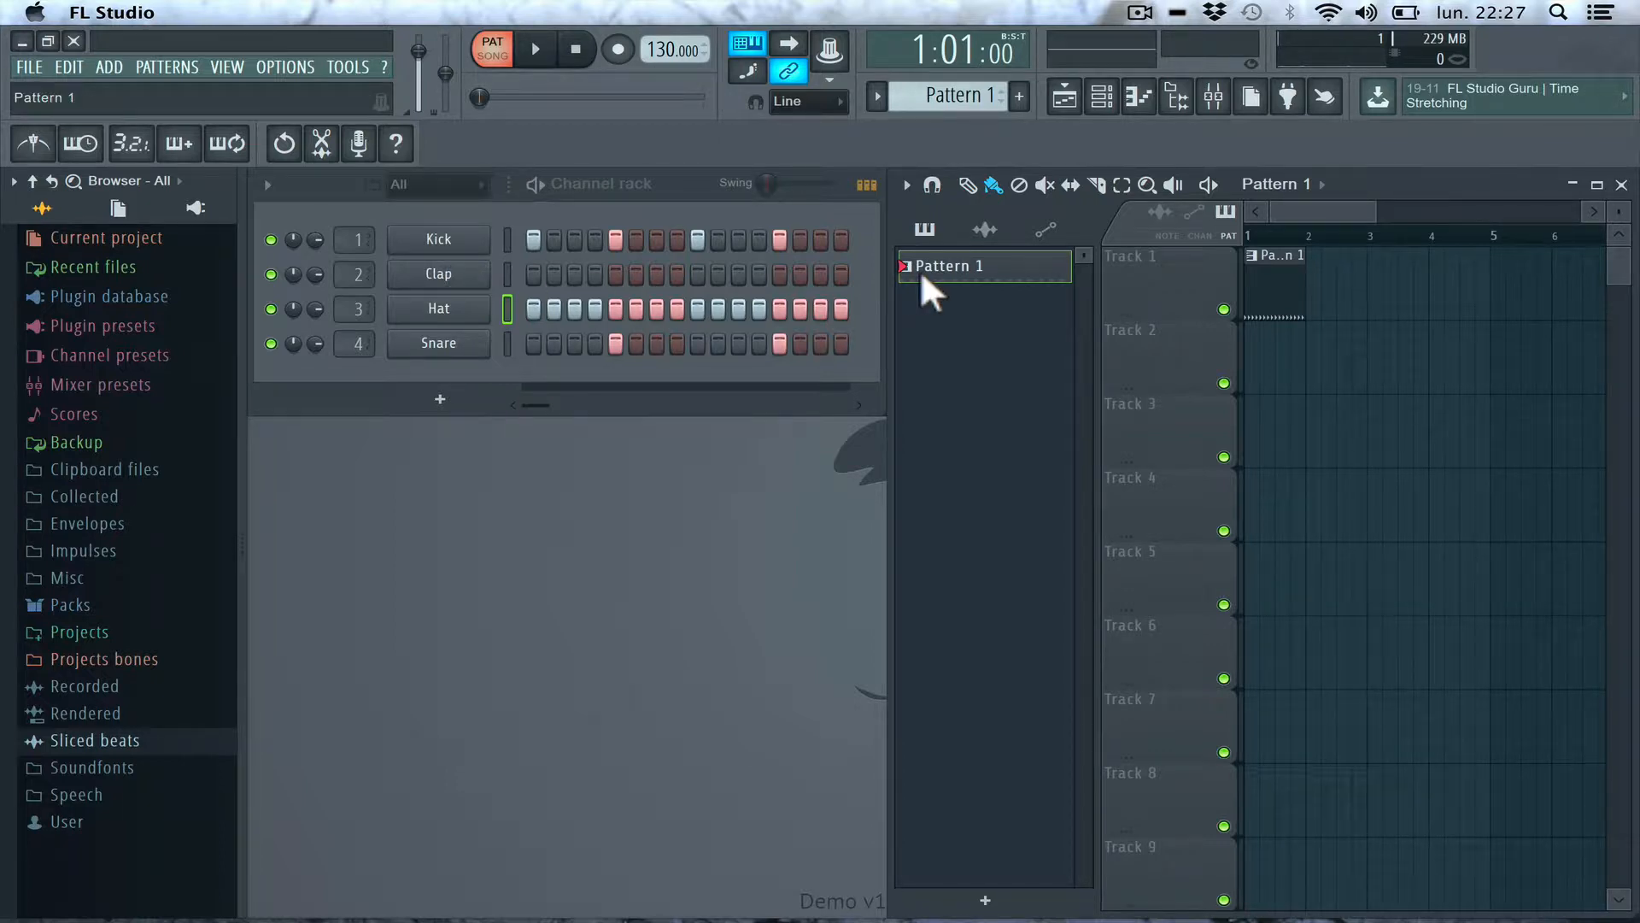
- Clear all 16 Hat steps and the Snare hits on steps 5 and 13, leaving only the Kick in Pattern 1
{"action": "left_click", "coordinate": [840, 308]}
{"action": "right_click", "coordinate": [819, 308]}
{"action": "right_click", "coordinate": [800, 309]}
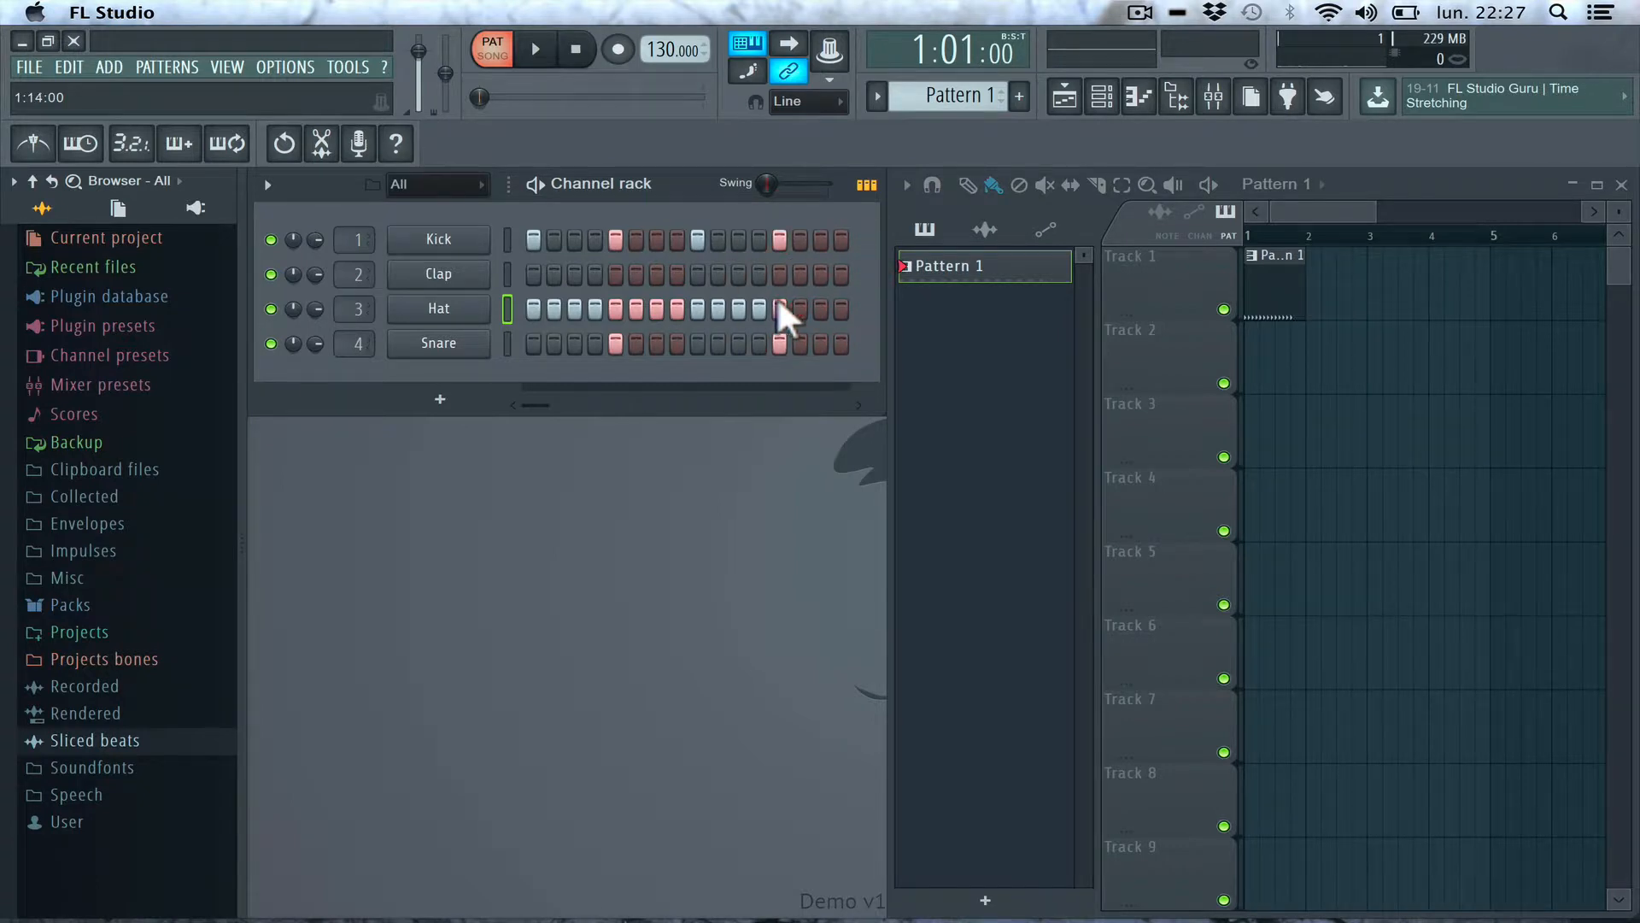
{"action": "right_click", "coordinate": [779, 308]}
{"action": "right_click", "coordinate": [758, 308]}
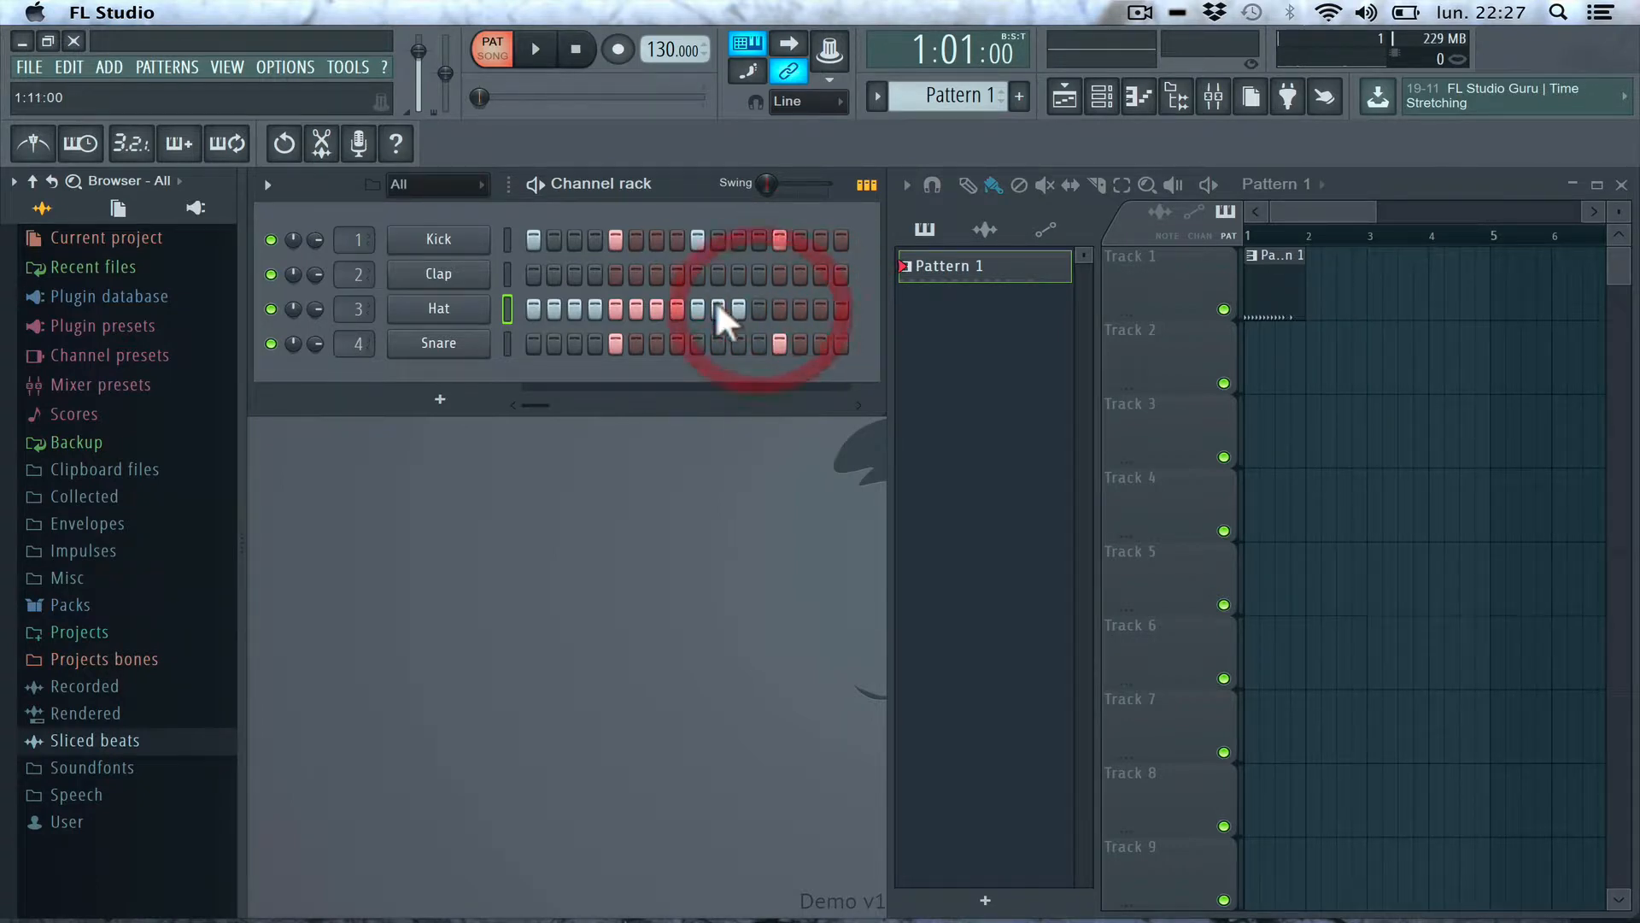
{"action": "right_click", "coordinate": [738, 309]}
{"action": "right_click", "coordinate": [716, 299]}
{"action": "right_click", "coordinate": [696, 299]}
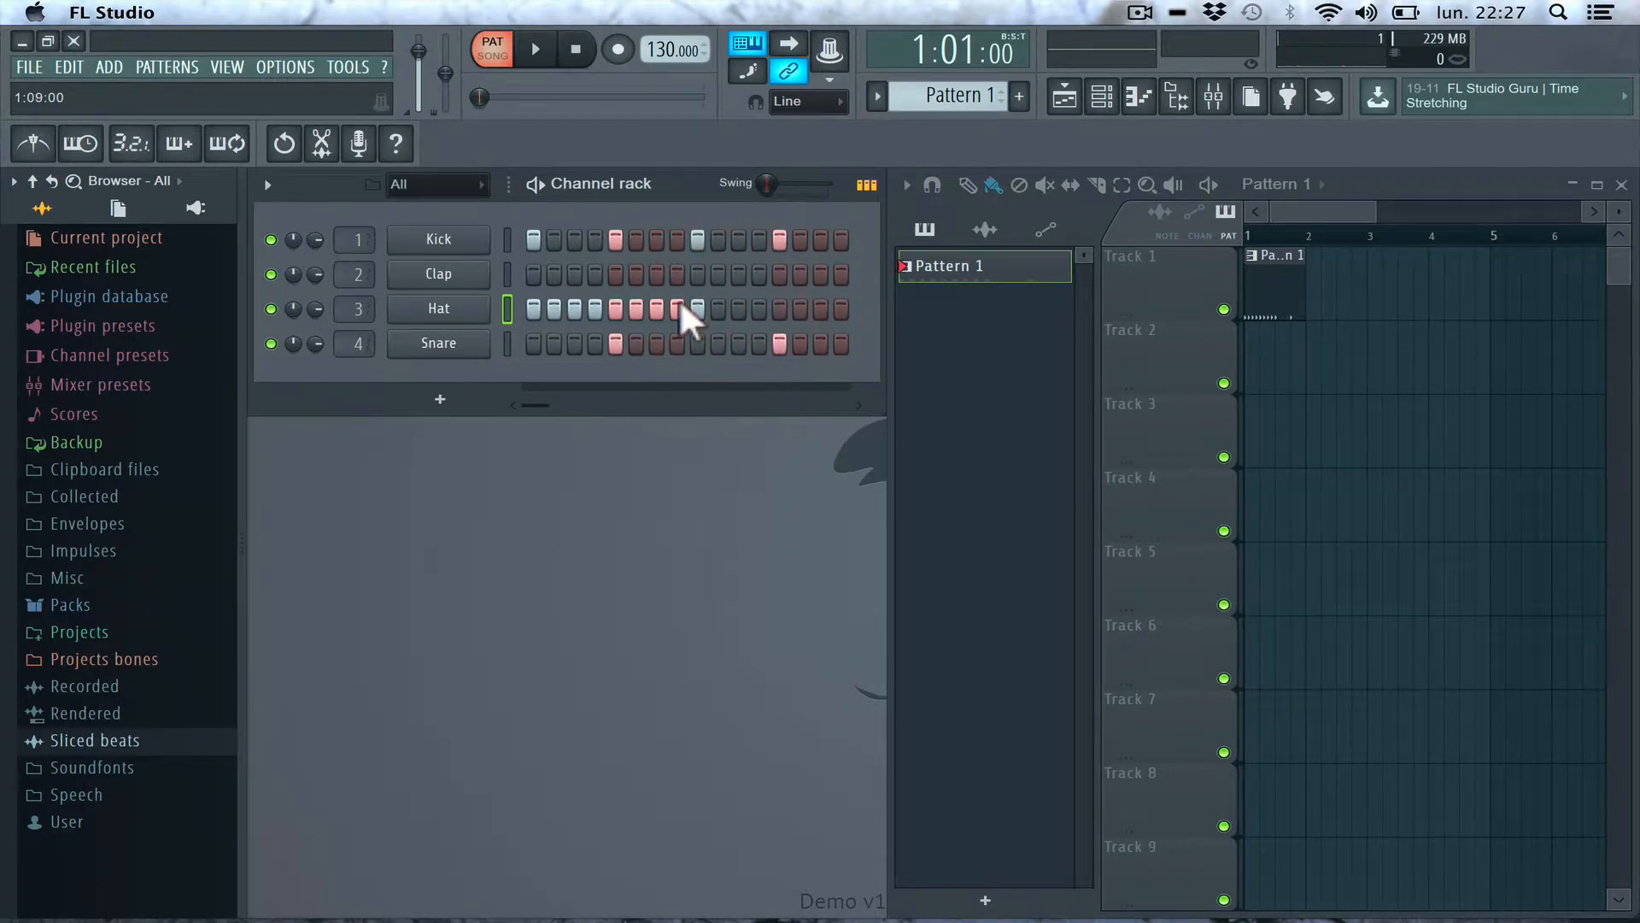
{"action": "right_click", "coordinate": [676, 306]}
{"action": "right_click", "coordinate": [656, 306]}
{"action": "right_click", "coordinate": [633, 298]}
{"action": "right_click", "coordinate": [613, 299]}
{"action": "right_click", "coordinate": [593, 300]}
{"action": "right_click", "coordinate": [575, 301]}
{"action": "right_click", "coordinate": [551, 308]}
{"action": "right_click", "coordinate": [531, 307]}
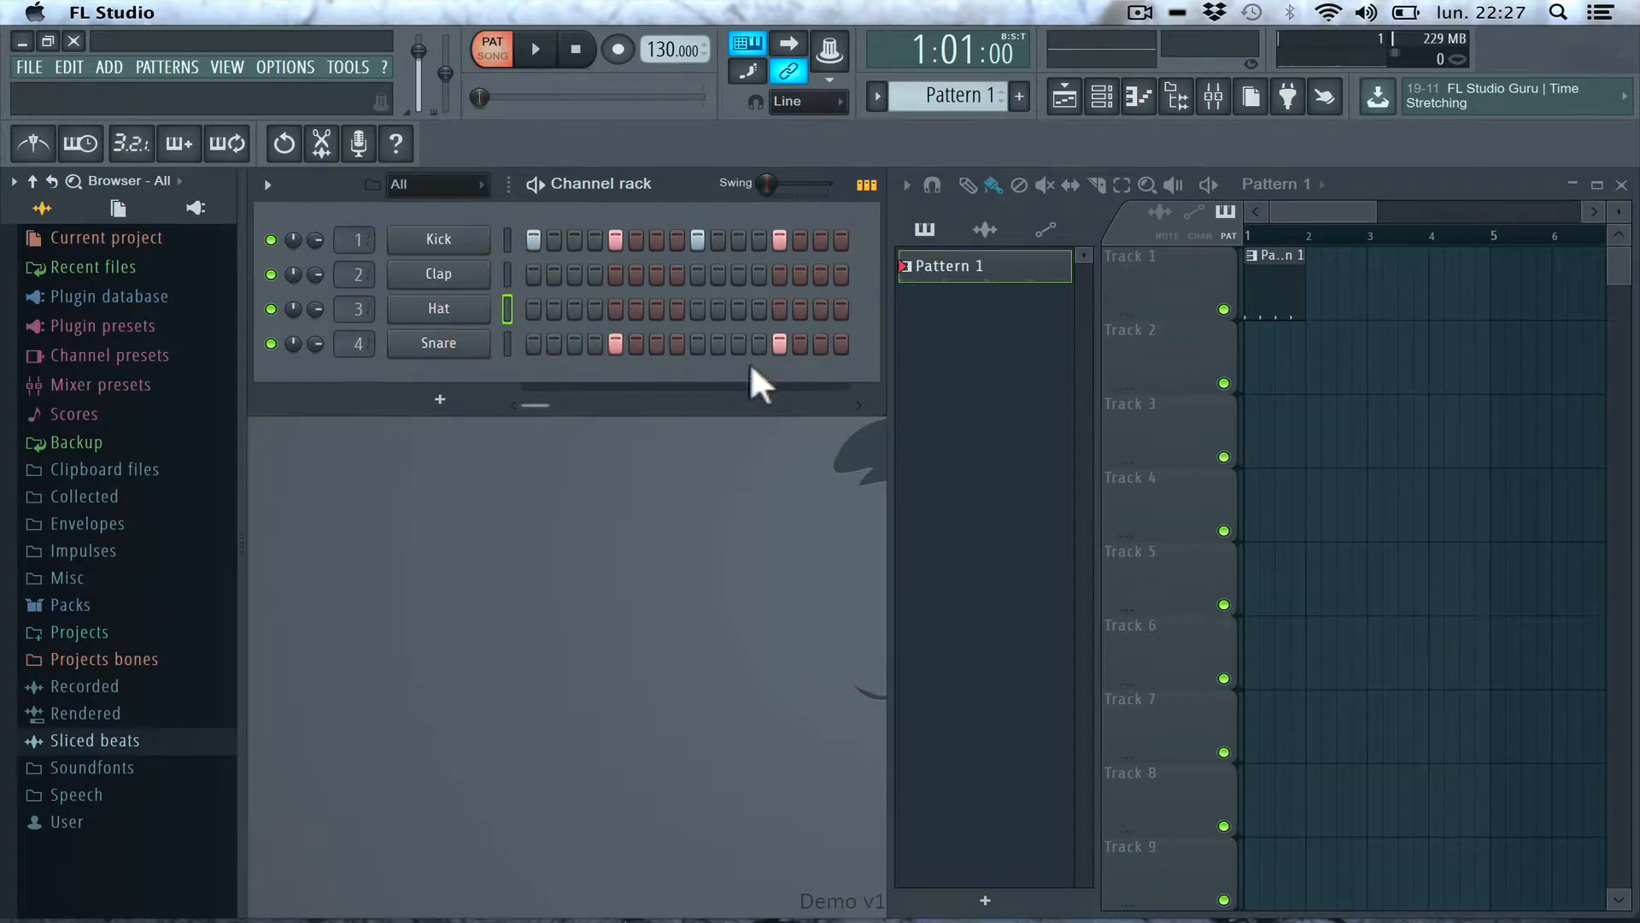
{"action": "right_click", "coordinate": [776, 342]}
{"action": "right_click", "coordinate": [615, 343]}
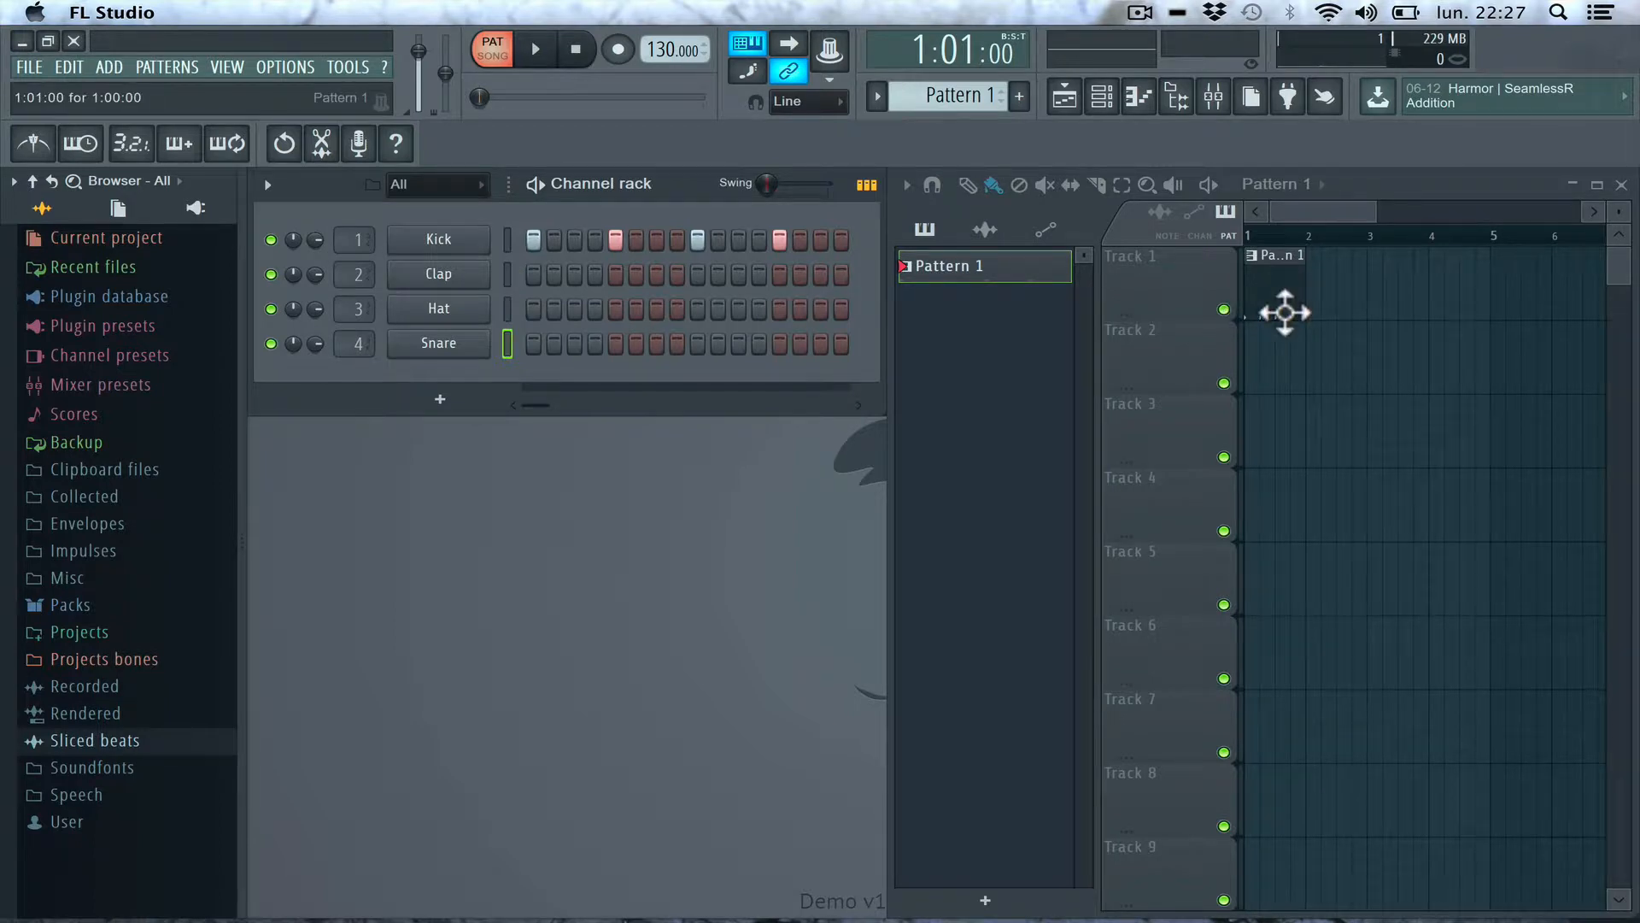
{"action": "left_click", "coordinate": [615, 342]}
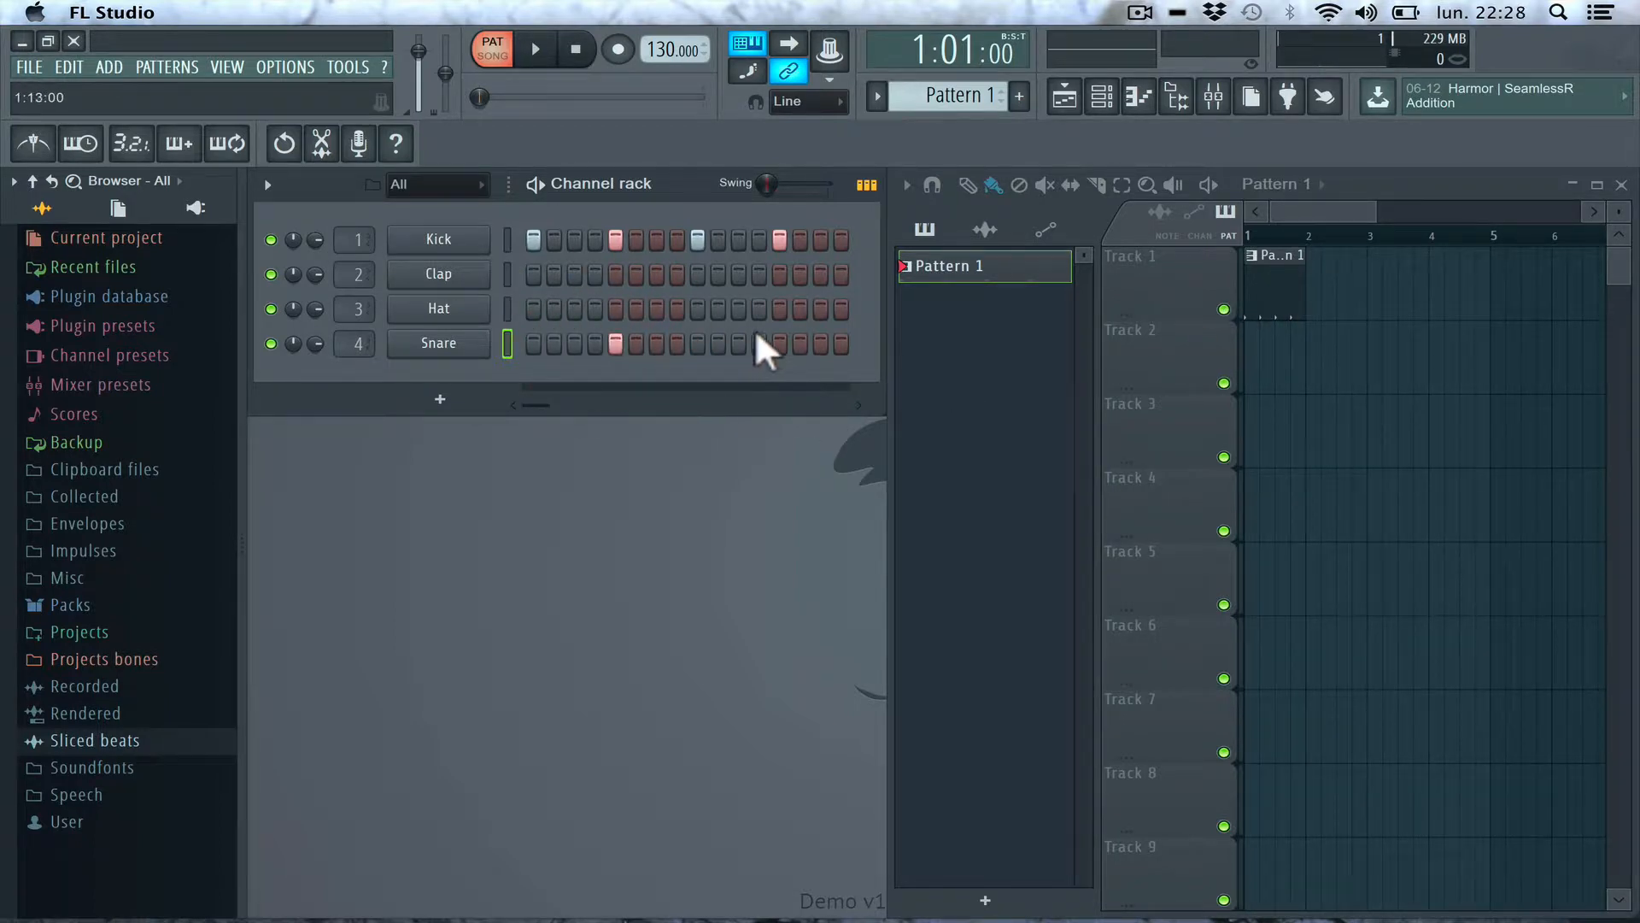
{"action": "left_click", "coordinate": [777, 343]}
{"action": "left_click_drag", "start_coordinate": [533, 309], "coordinate": [835, 310]}
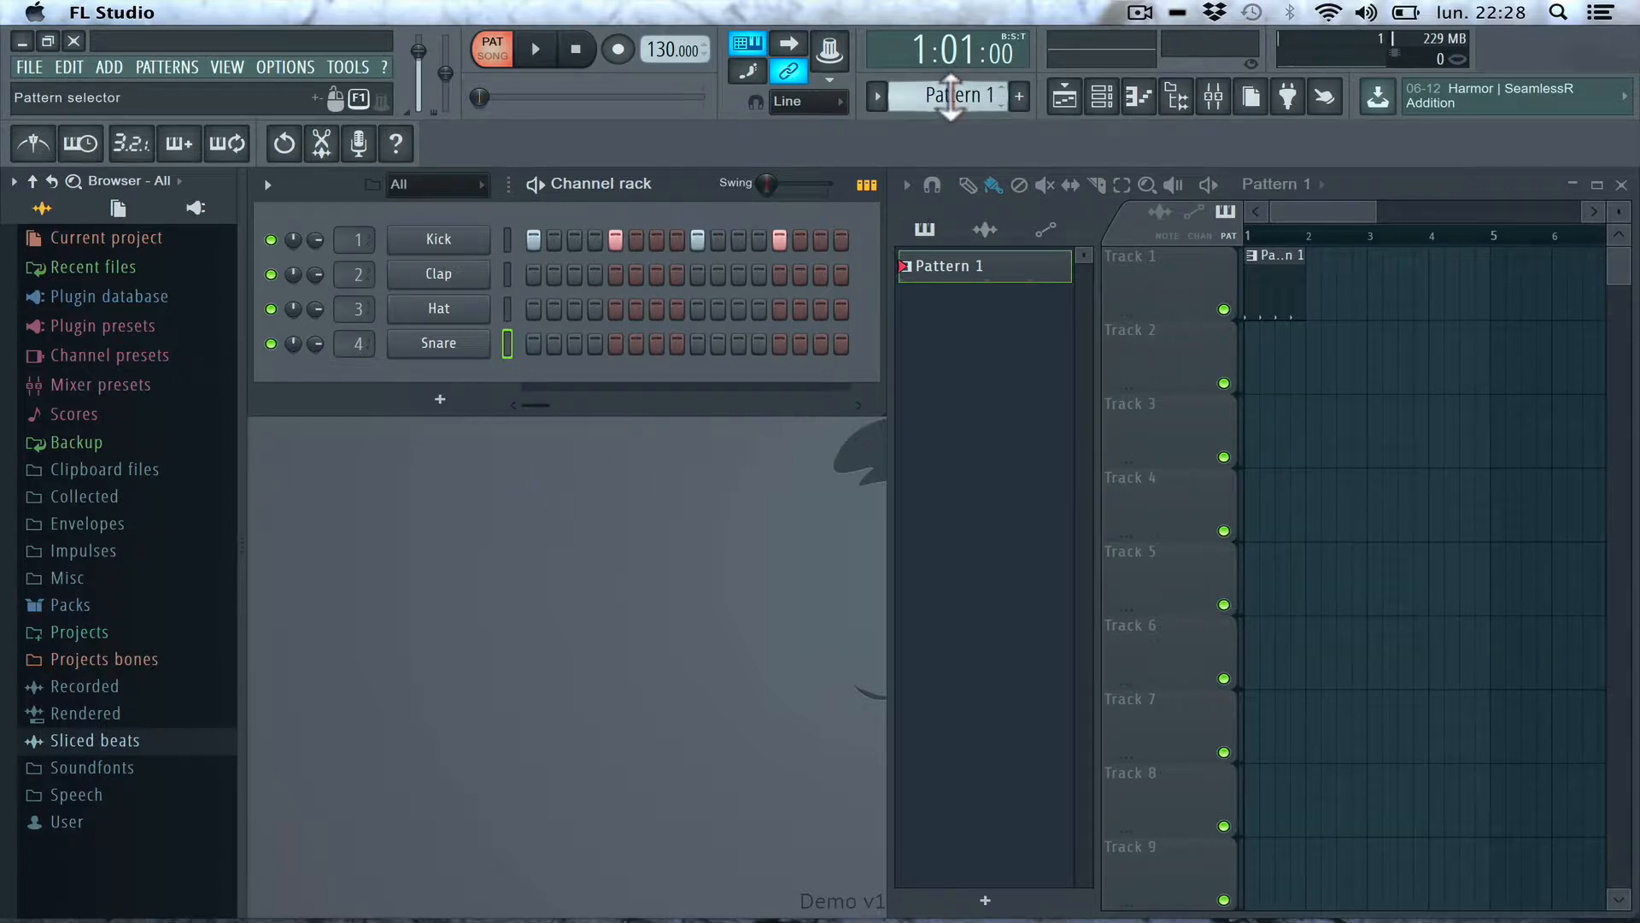
- Create Pattern 2, compare it with Pattern 1 and select Pattern 2 for editing
{"action": "left_click", "coordinate": [951, 97]}
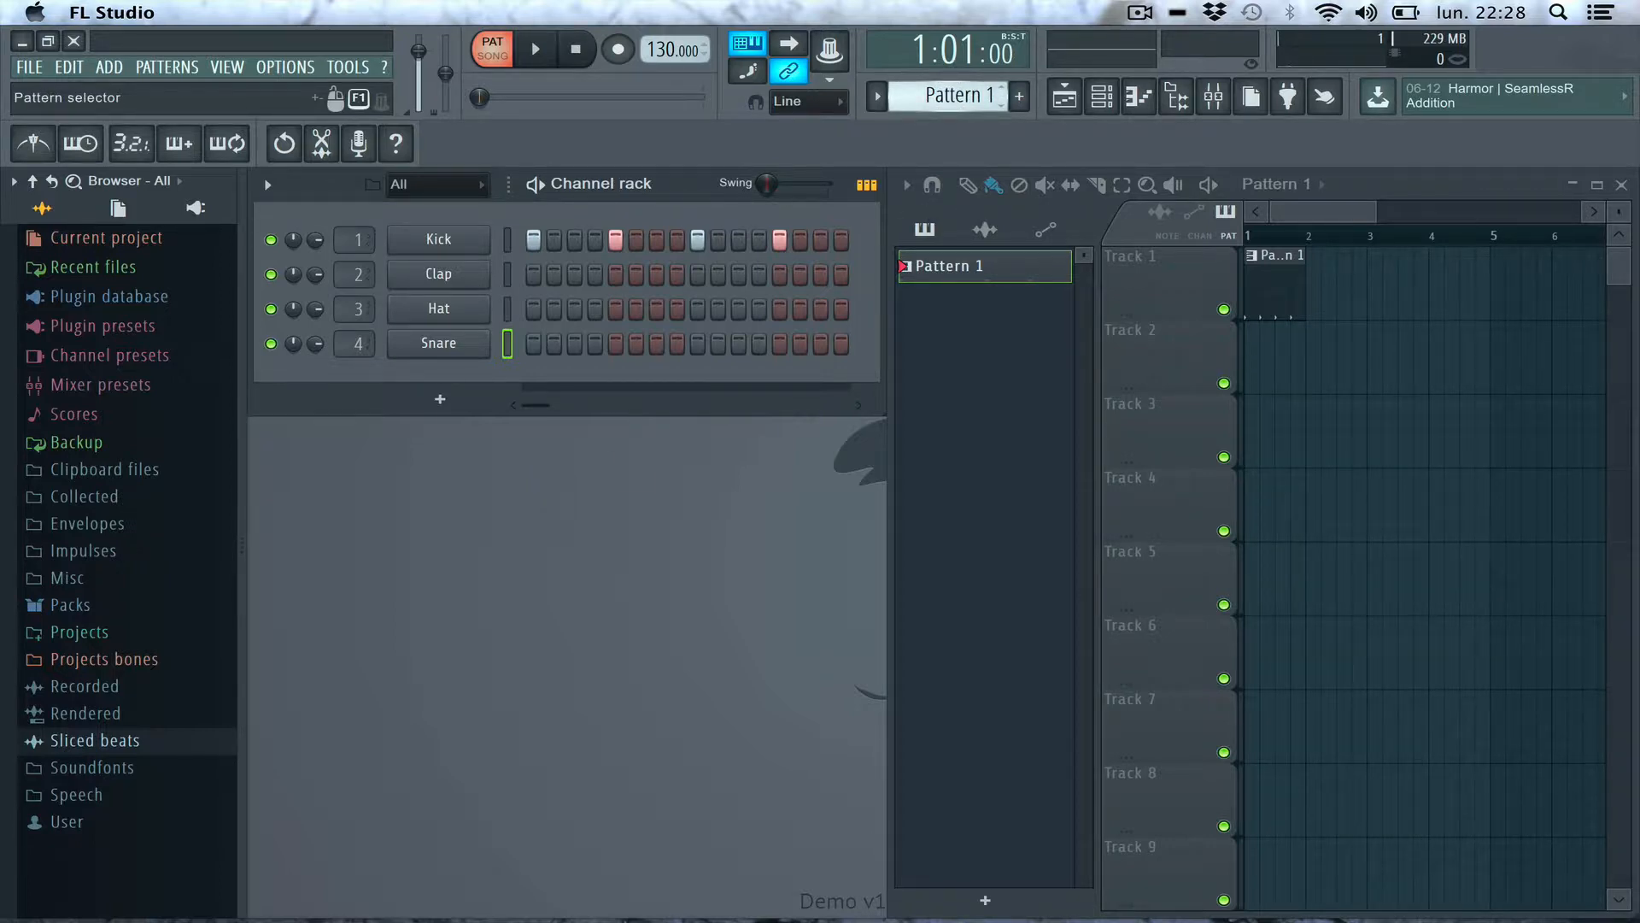
{"action": "left_click_drag", "start_coordinate": [951, 97], "coordinate": [951, 83]}
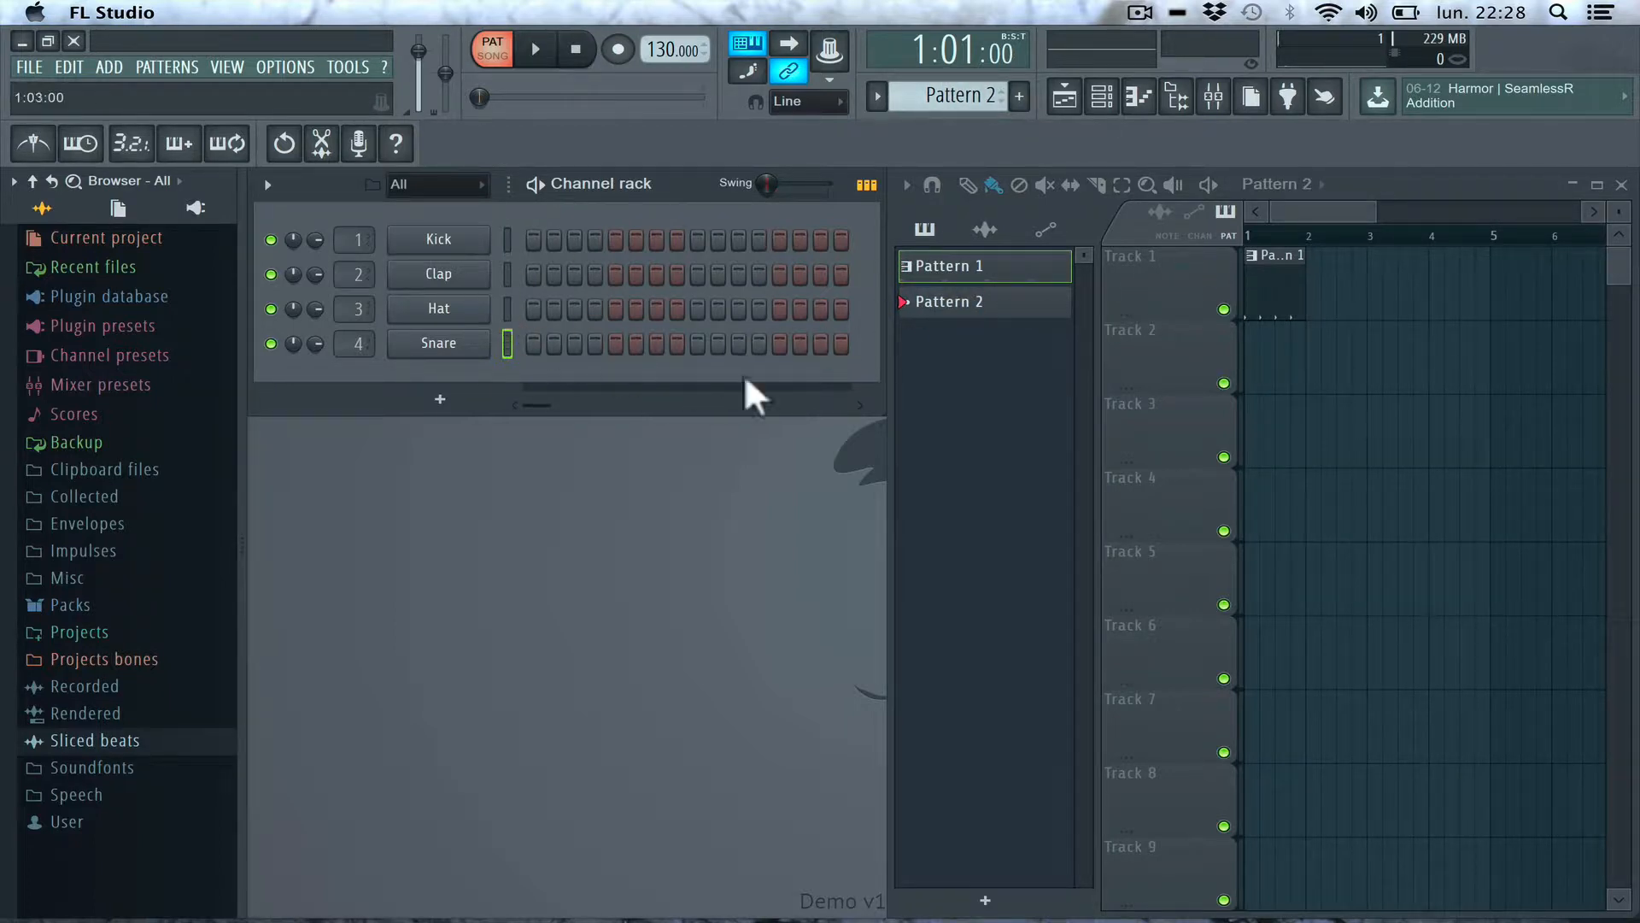
{"action": "left_click", "coordinate": [936, 256]}
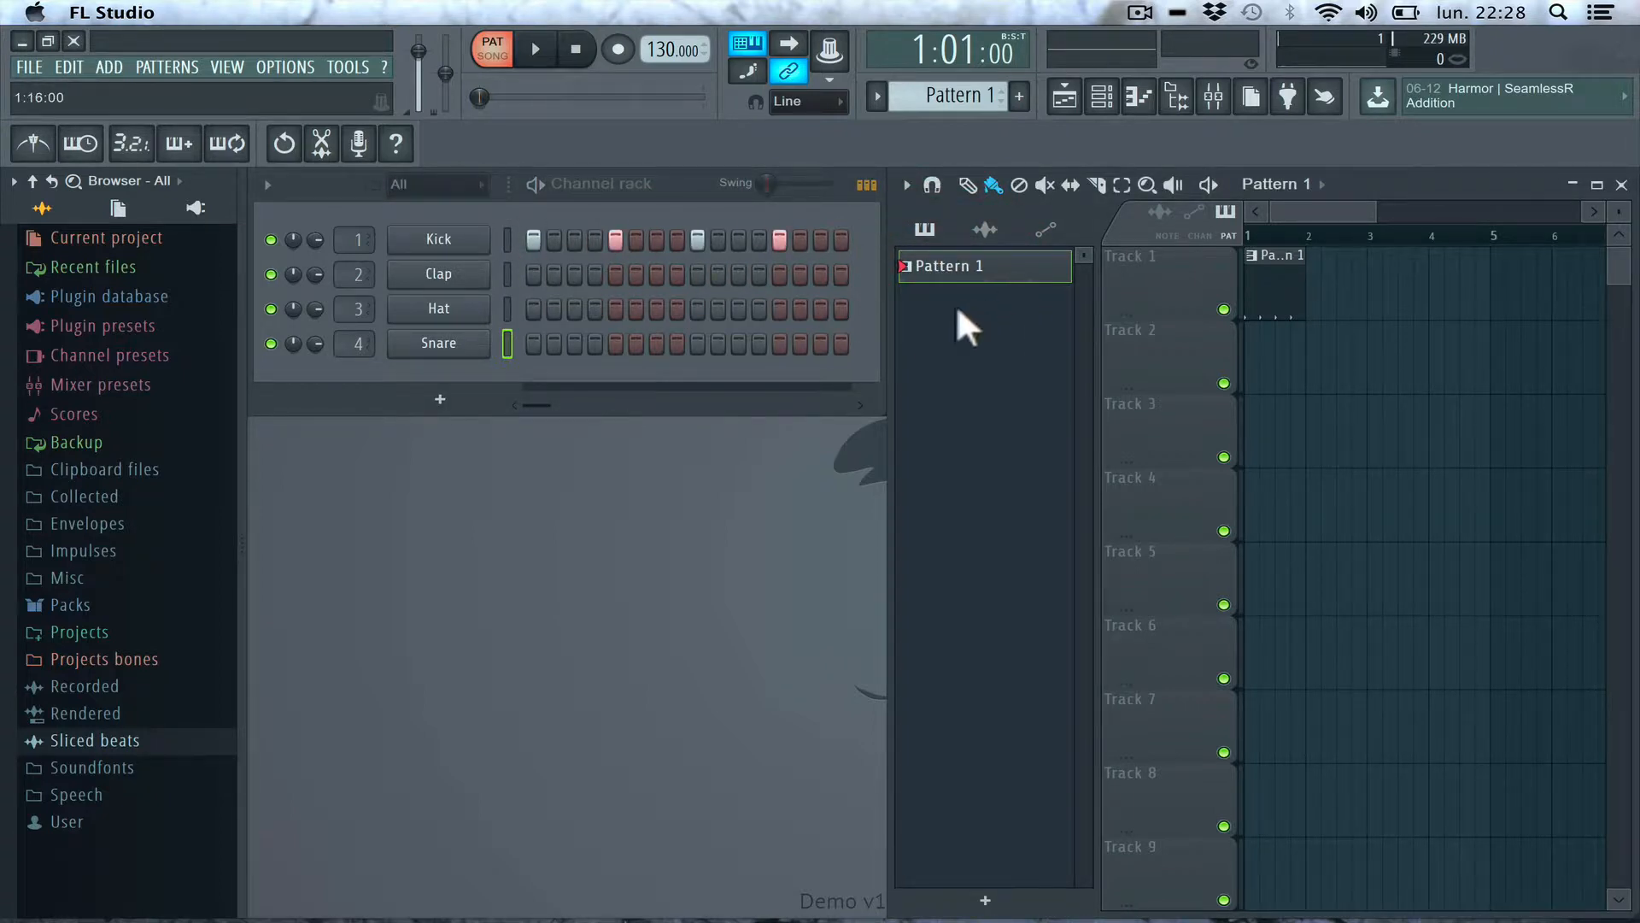
{"action": "left_click_drag", "start_coordinate": [968, 97], "coordinate": [967, 86]}
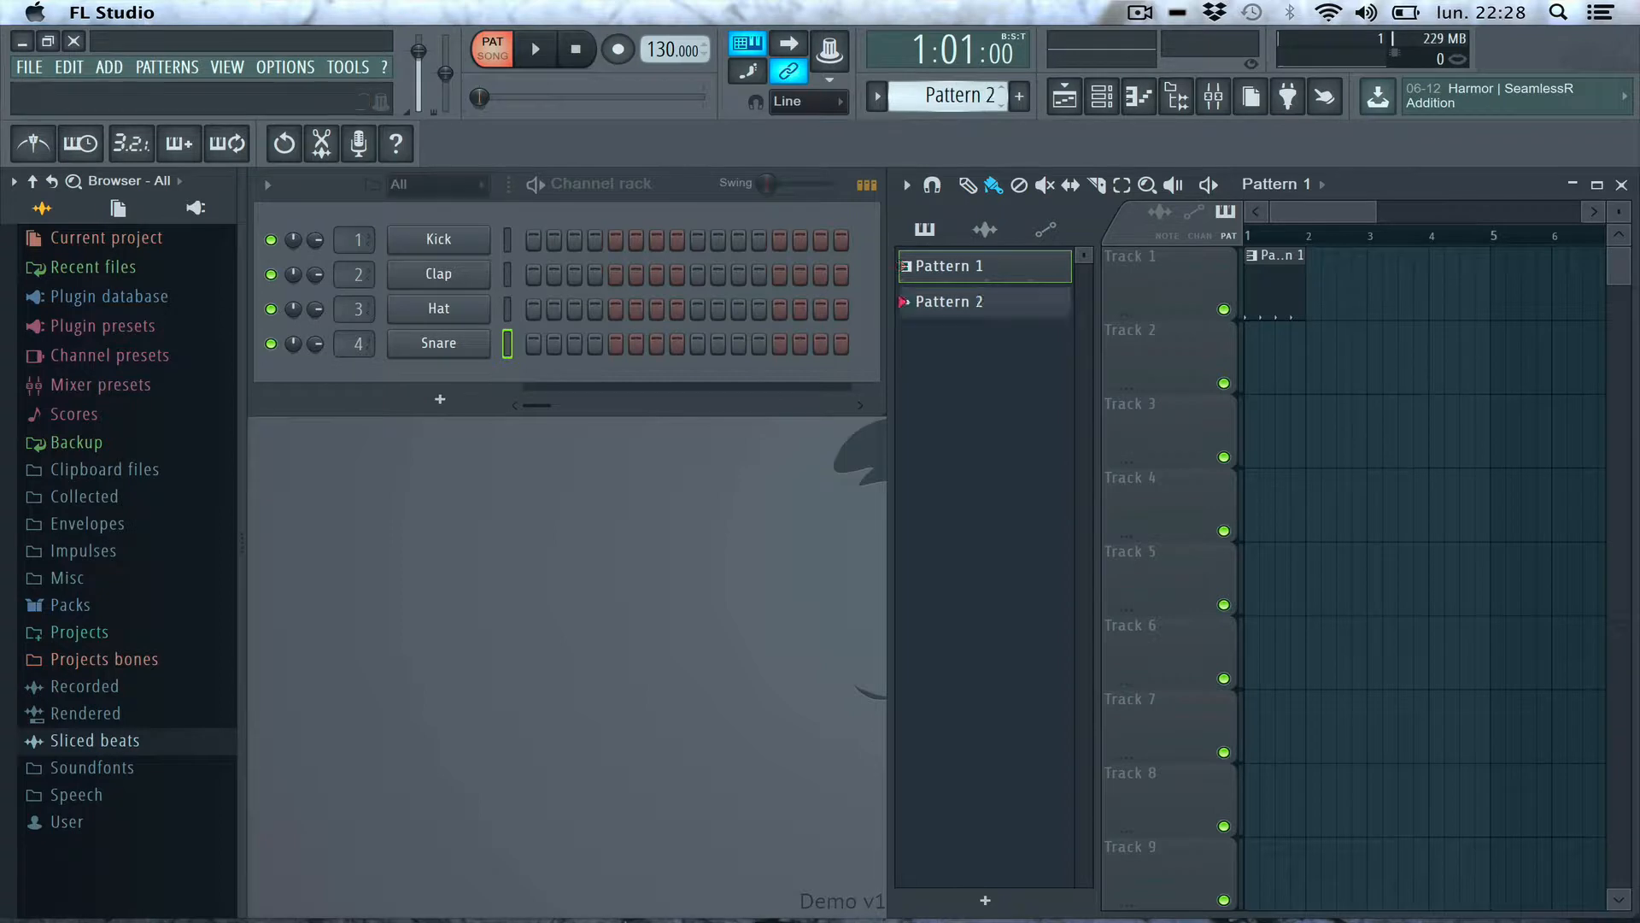
{"action": "left_click", "coordinate": [936, 299]}
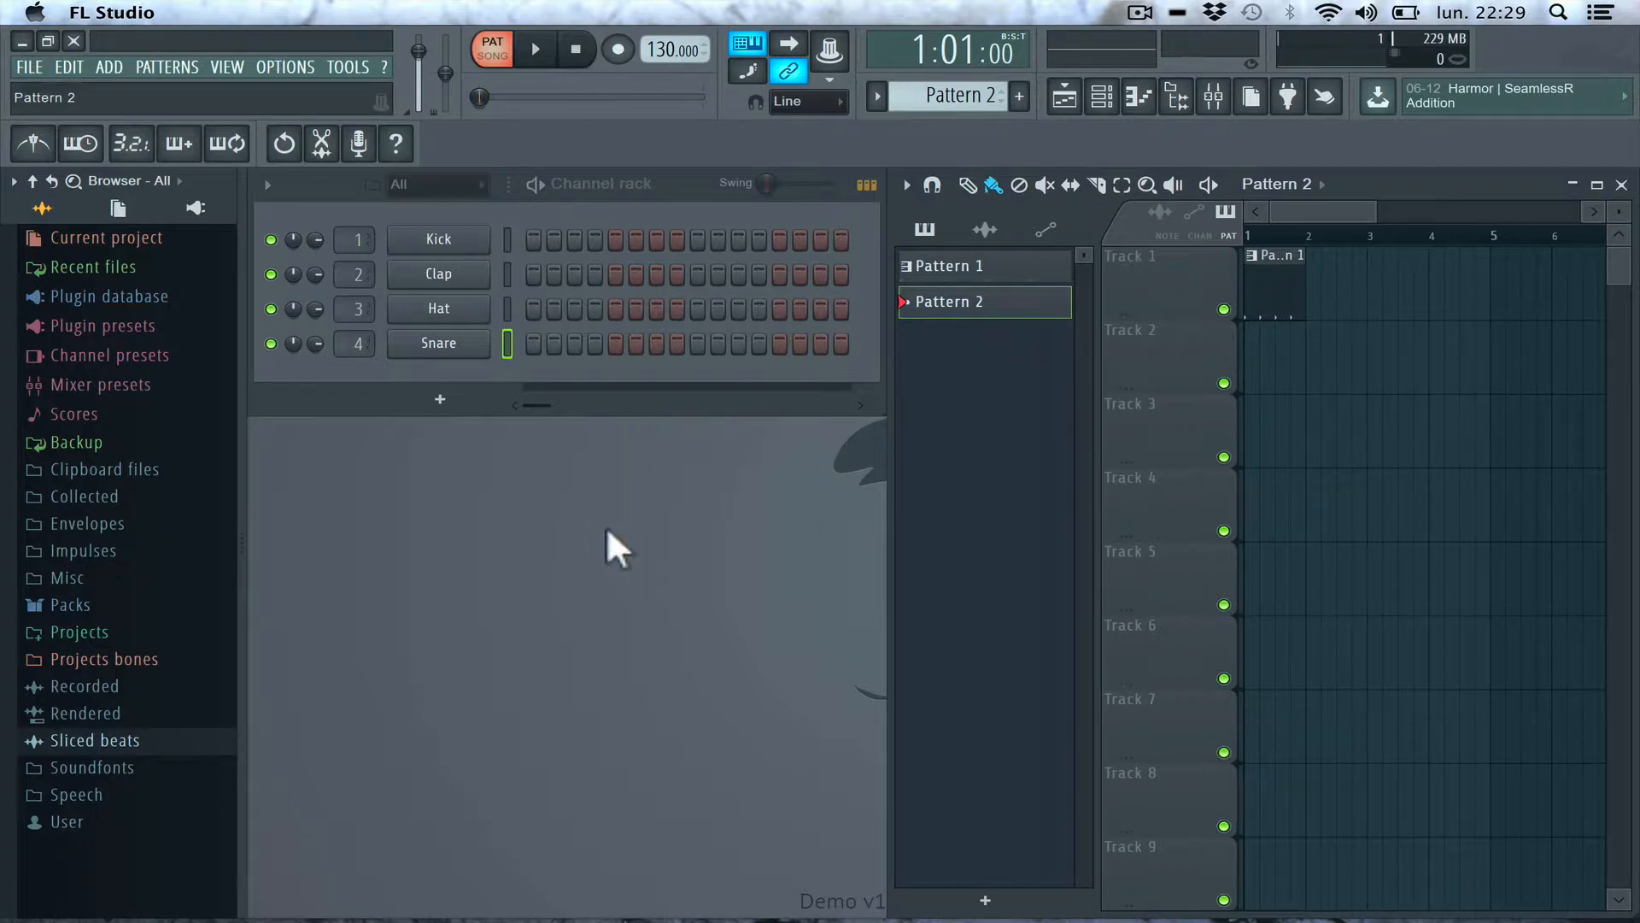
- Program Snare hits on steps 5 and 13 of Pattern 2 and play the pattern back
{"action": "left_click", "coordinate": [615, 343]}
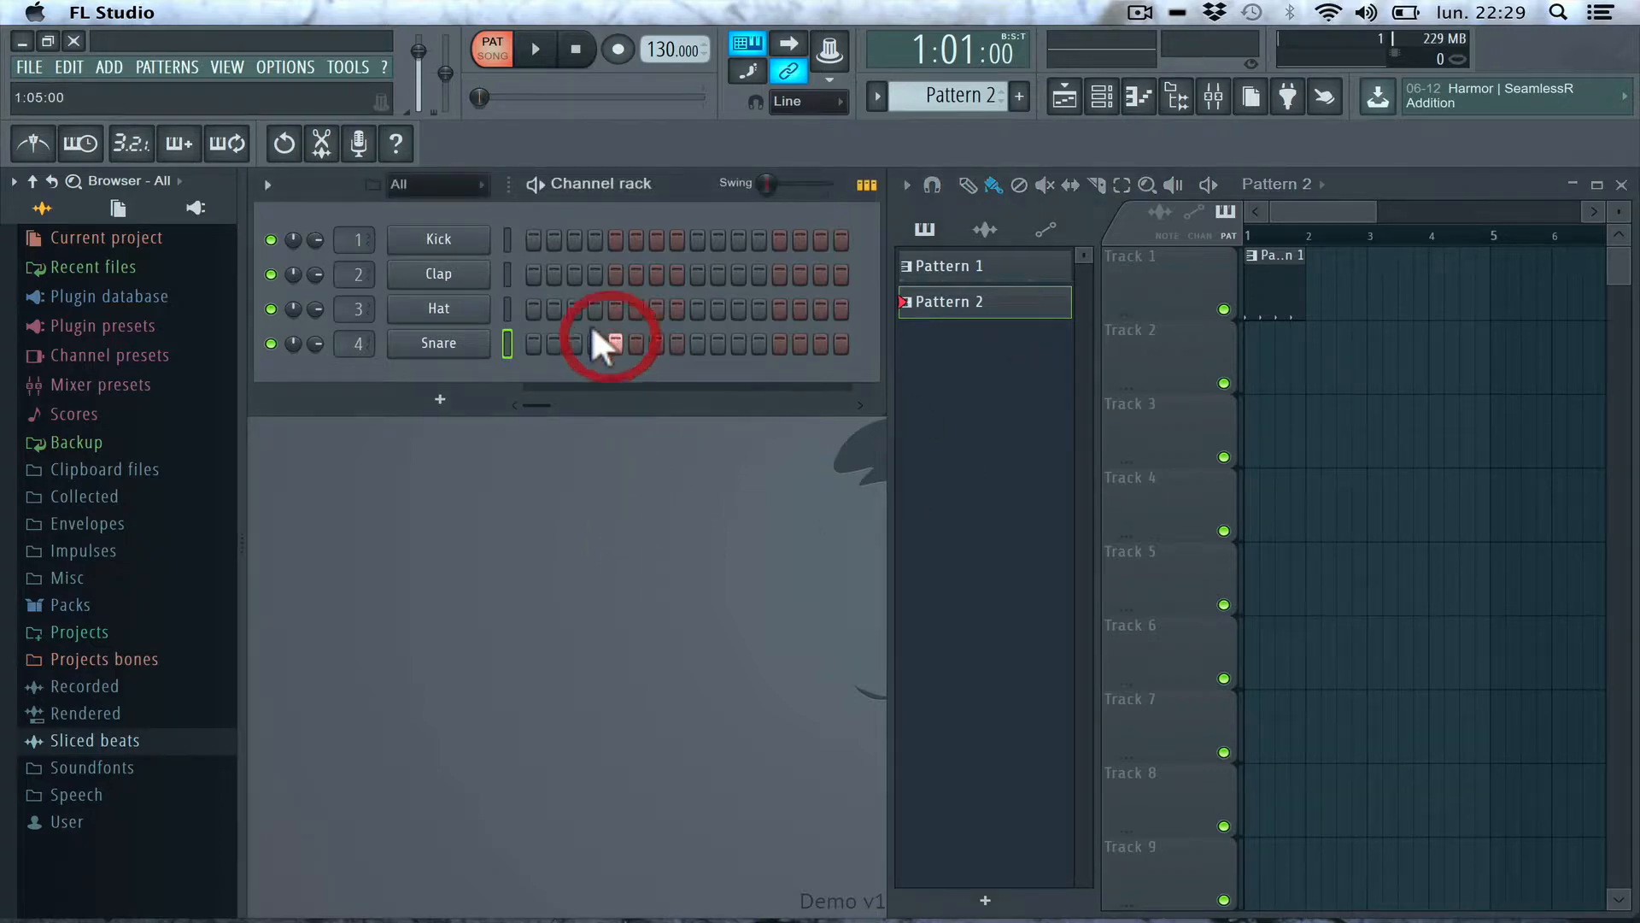
{"action": "left_click", "coordinate": [779, 343]}
{"action": "key", "text": "space"}
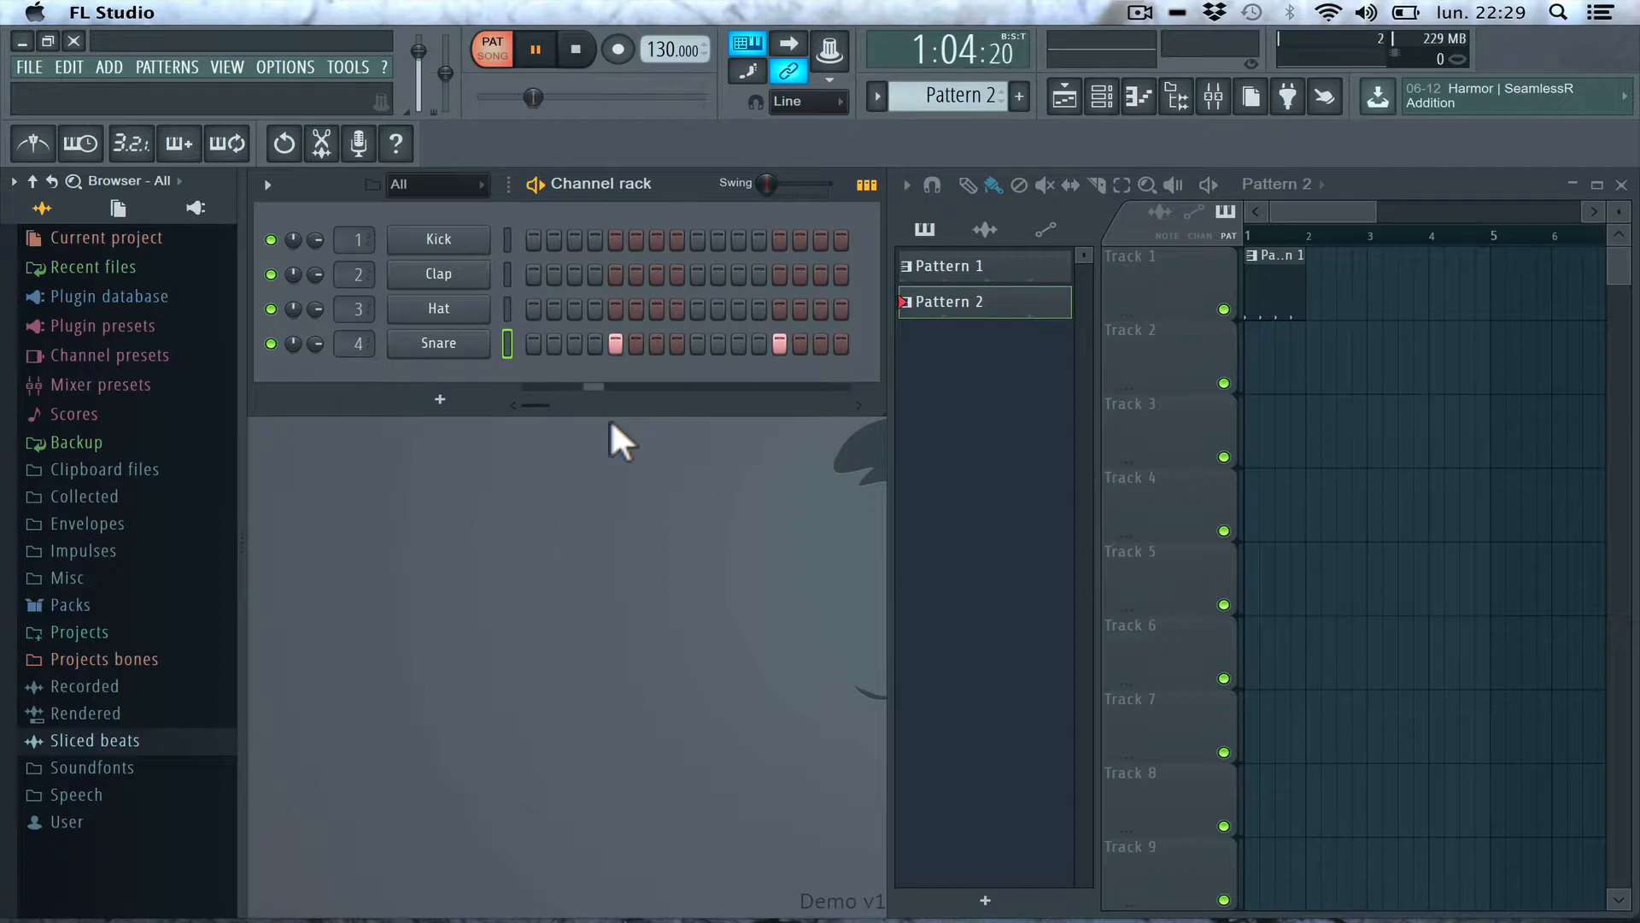
{"action": "key", "text": "space"}
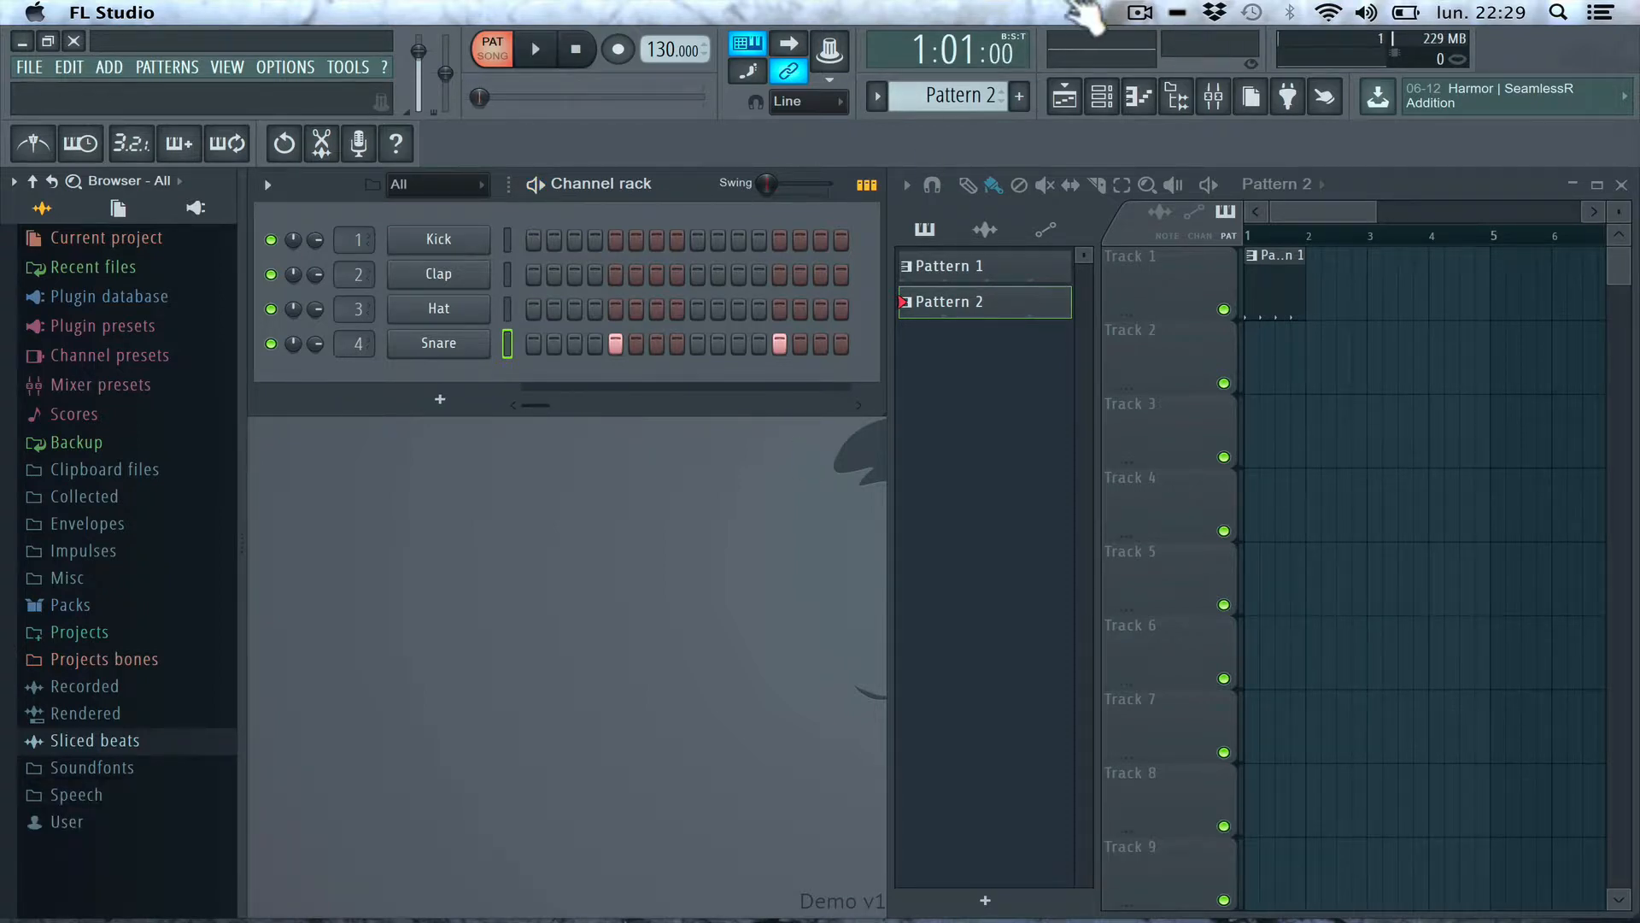
- Create Pattern 3 and fill all 16 Hat steps in it
{"action": "left_click_drag", "start_coordinate": [941, 101], "coordinate": [940, 87]}
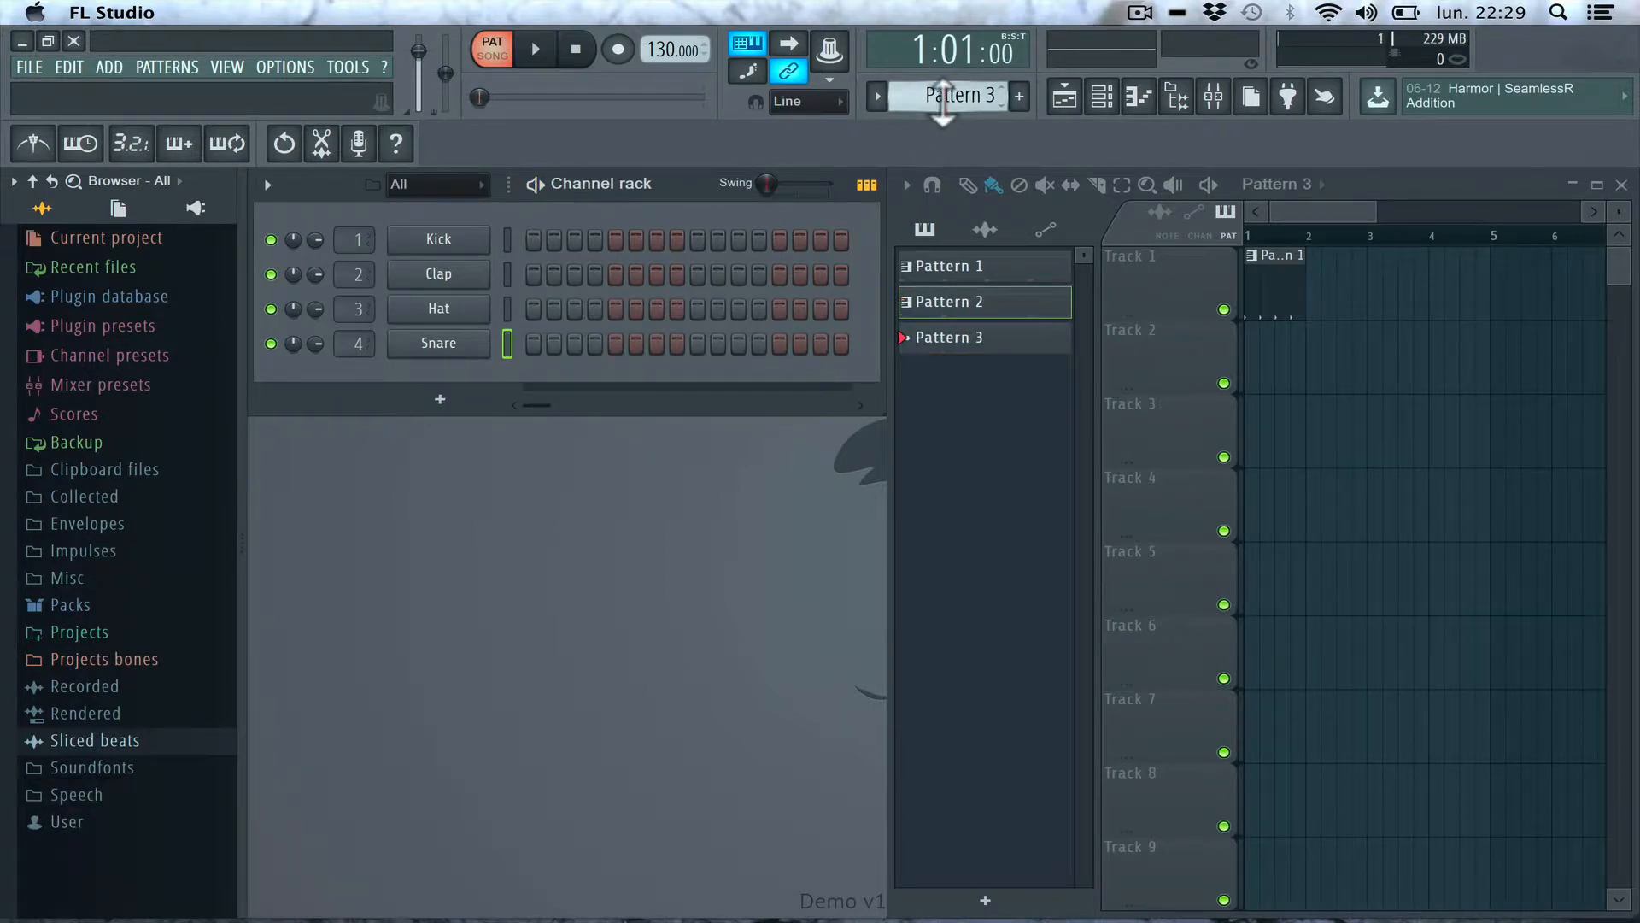
{"action": "left_click", "coordinate": [983, 335]}
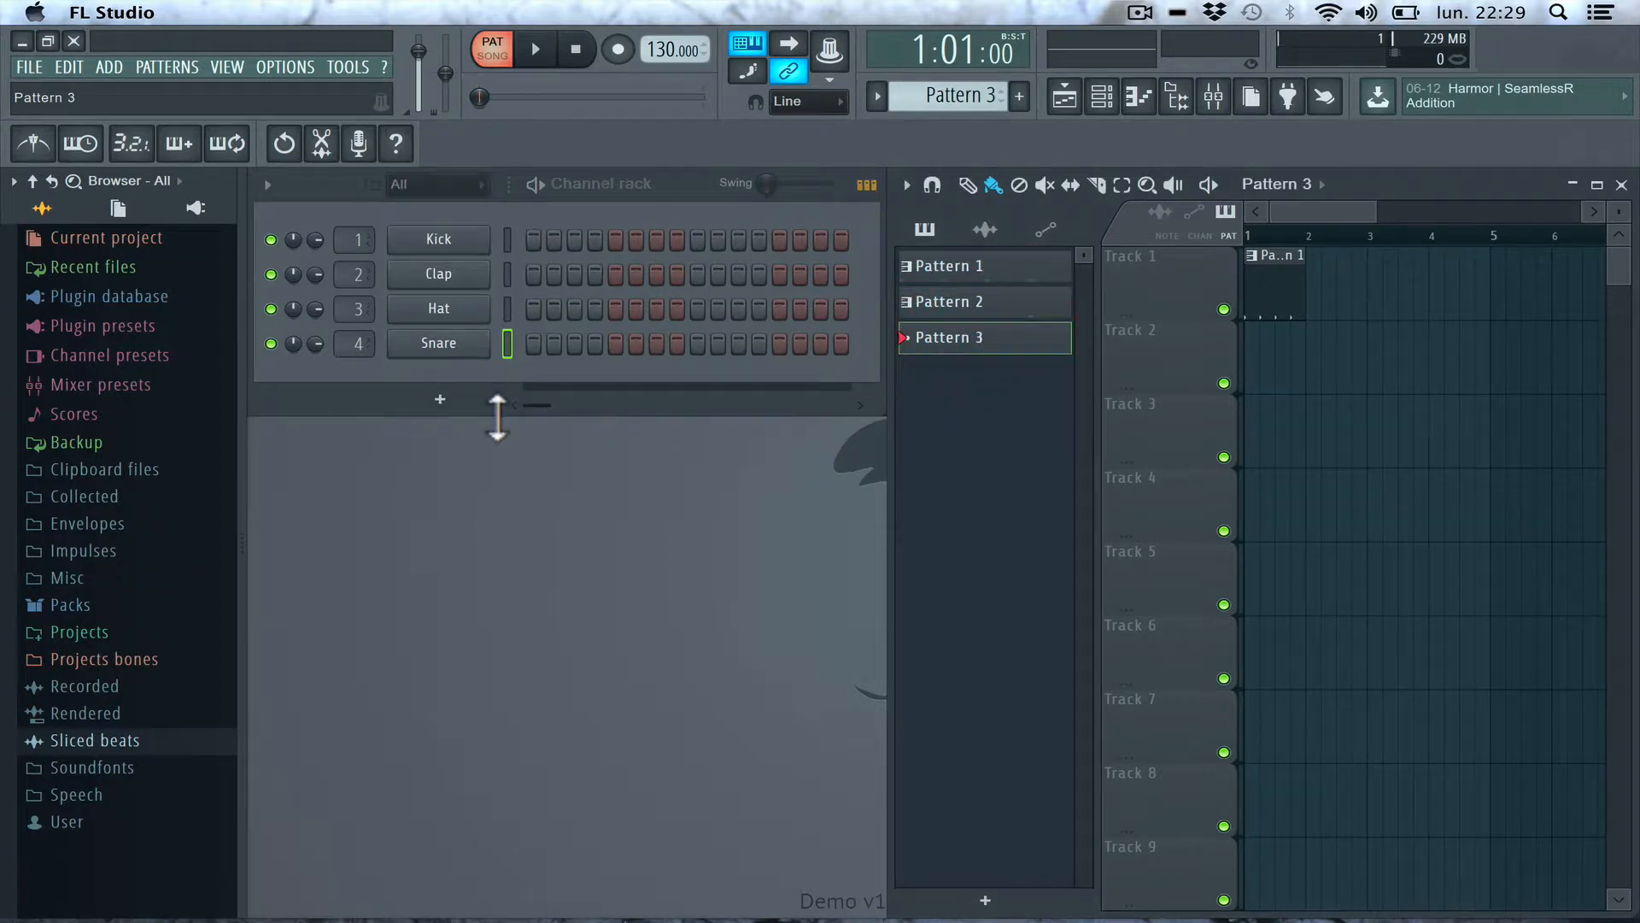
{"action": "left_click", "coordinate": [508, 307]}
{"action": "mouse_move", "coordinate": [533, 308]}
{"action": "left_mouse_down"}
{"action": "mouse_move", "coordinate": [751, 329]}
{"action": "mouse_move", "coordinate": [844, 312]}
{"action": "left_mouse_up"}
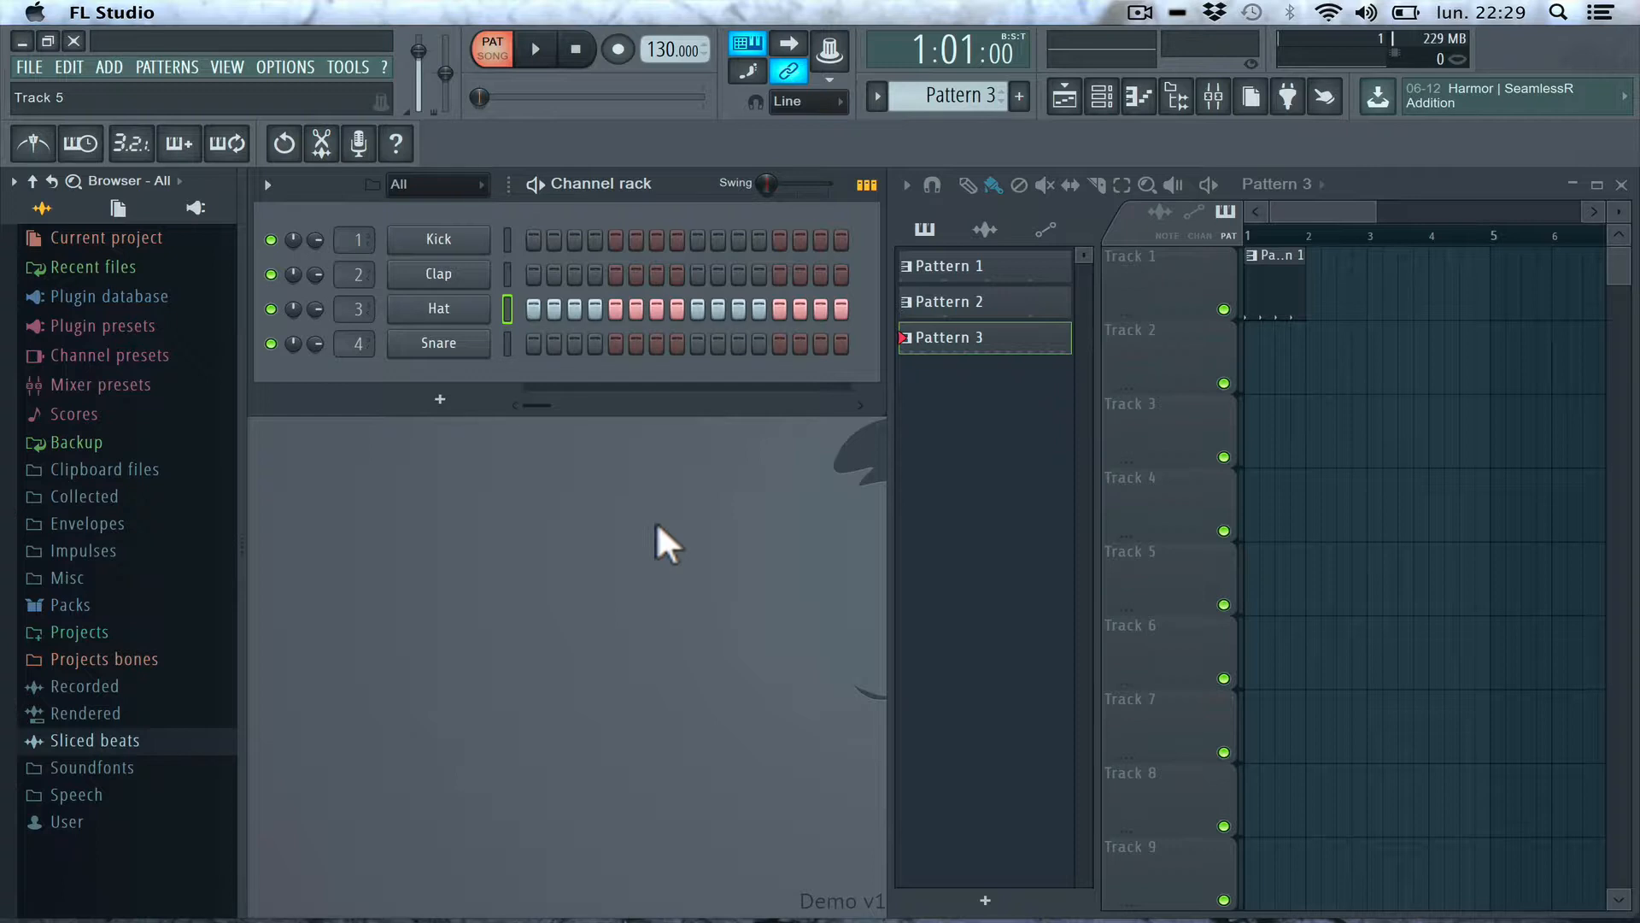
- Rename Pattern 1 as KICK and give it a green color
{"action": "left_click", "coordinate": [914, 261]}
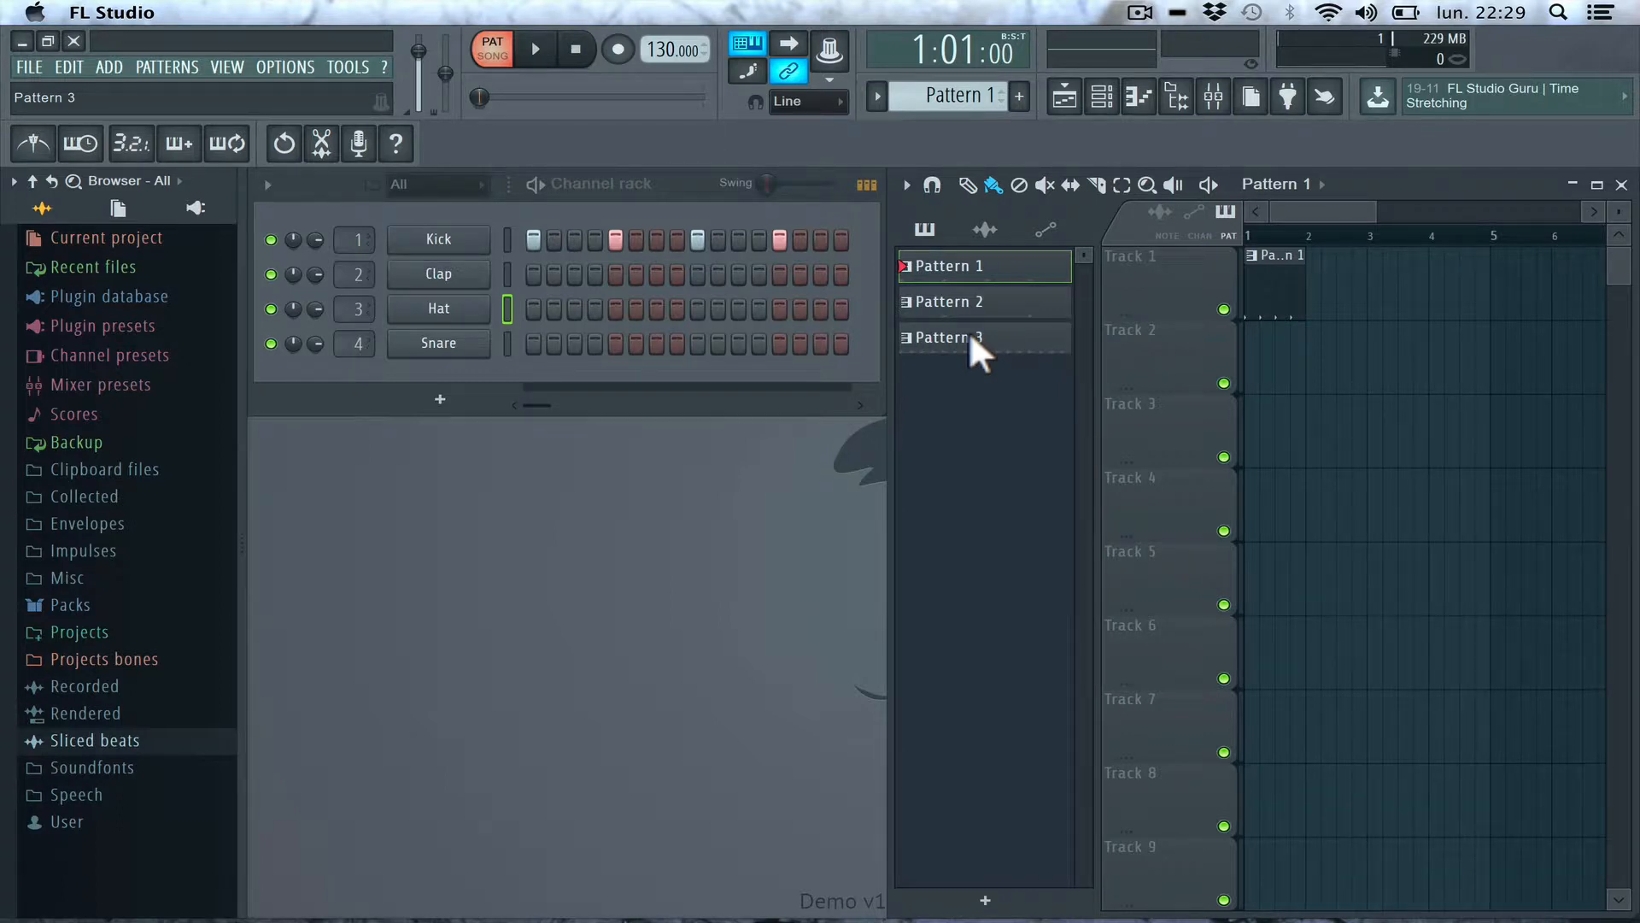
{"action": "right_click", "coordinate": [938, 263]}
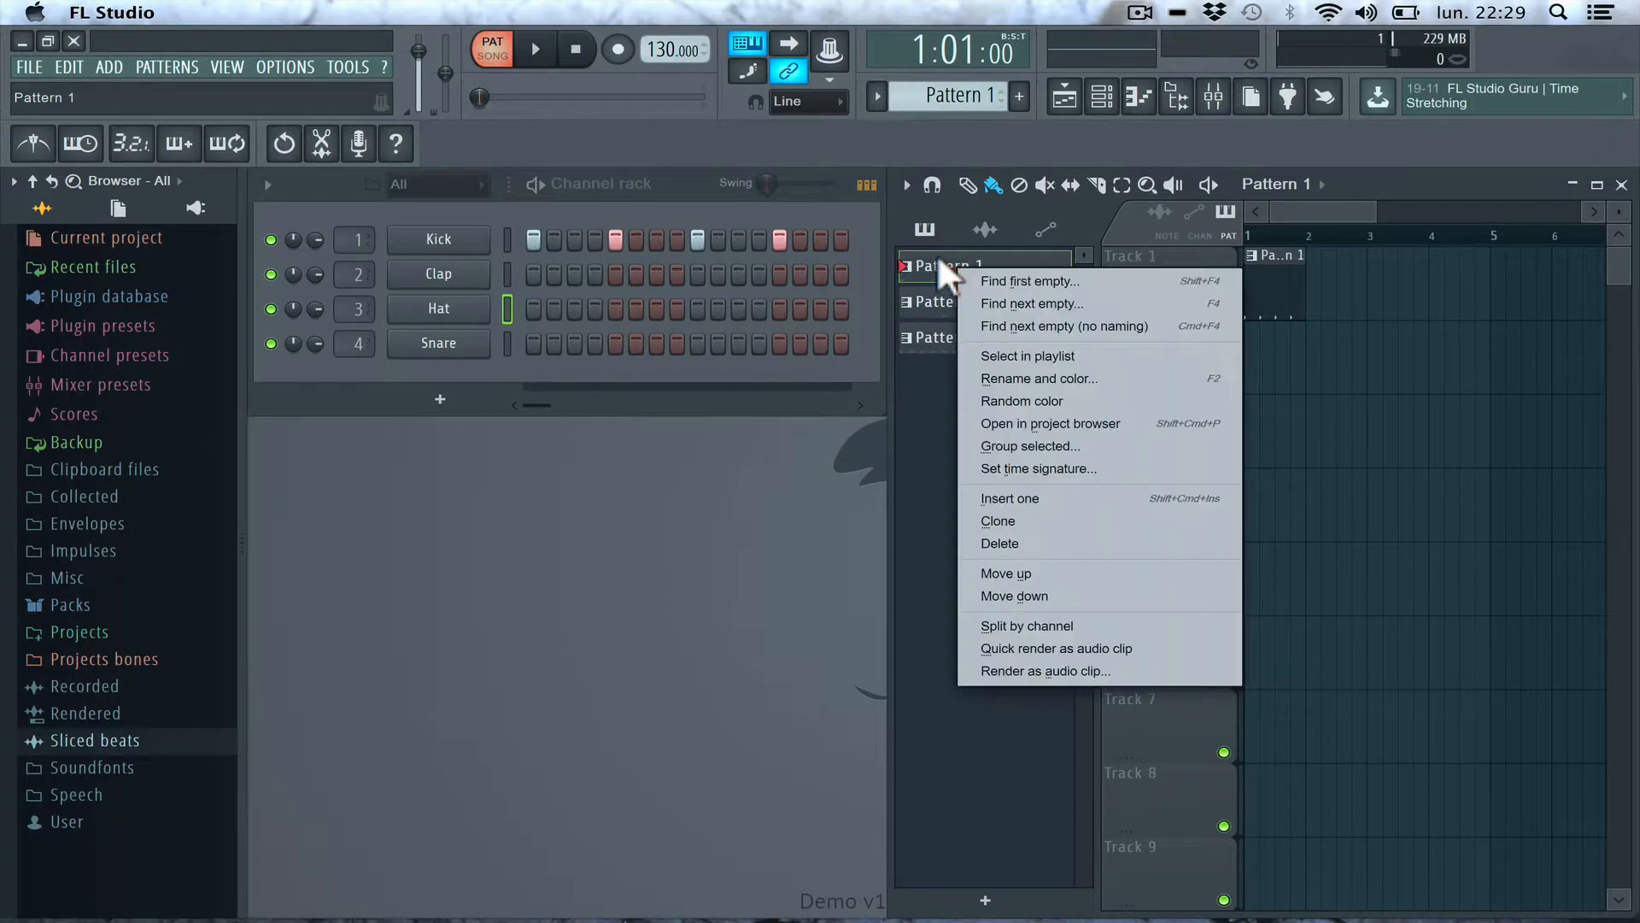
{"action": "left_click", "coordinate": [1115, 377]}
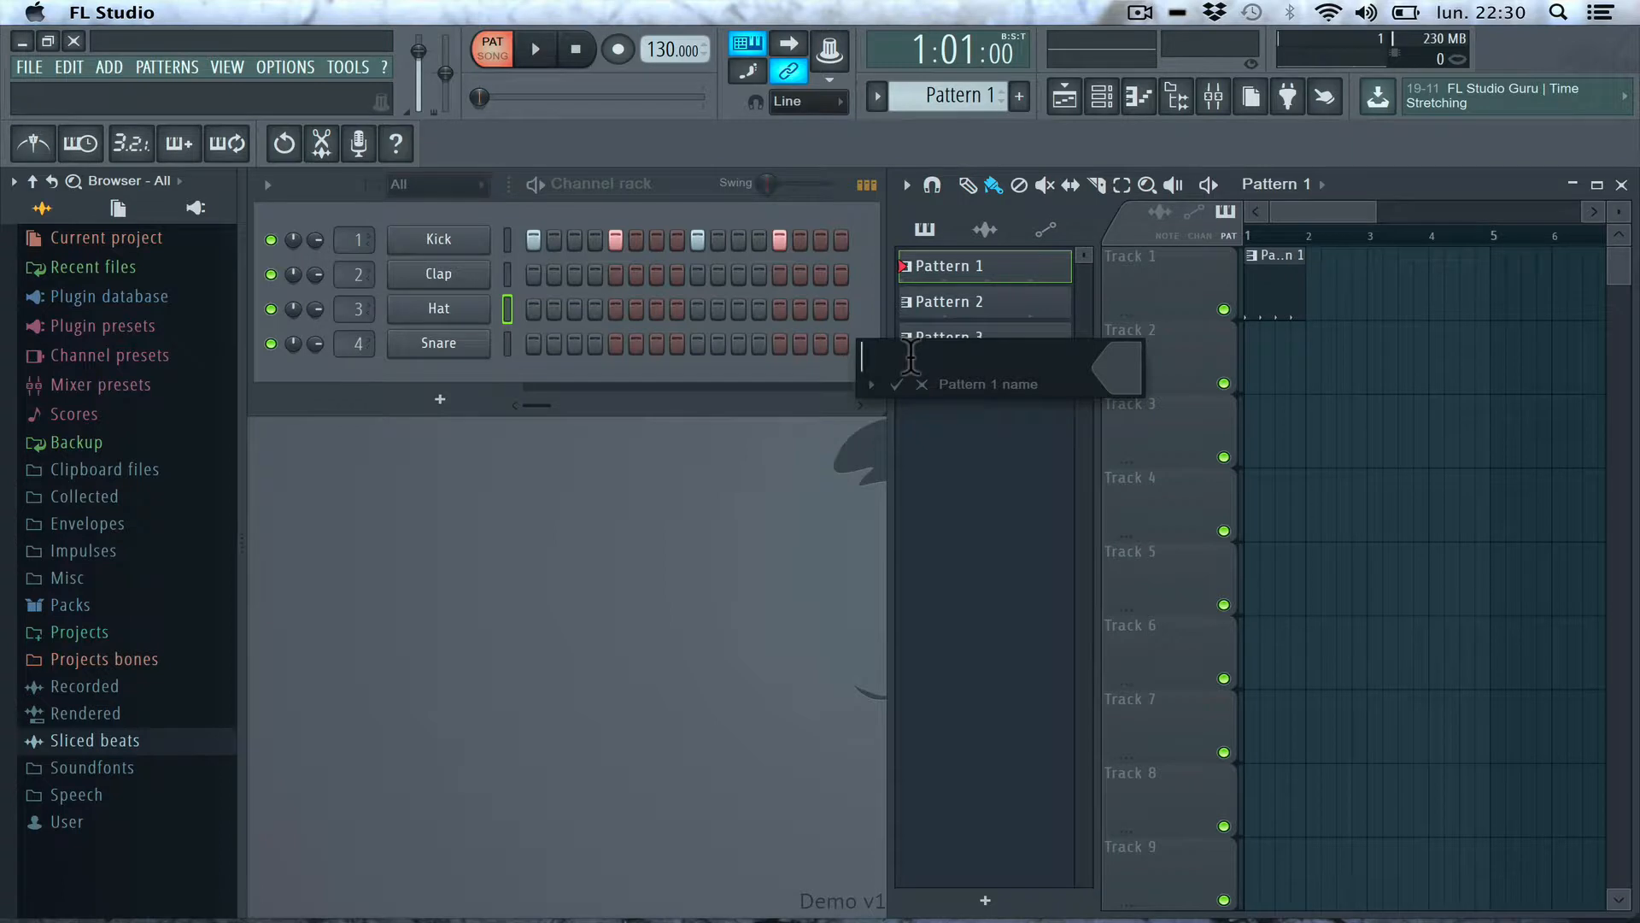
{"action": "type", "text": "K"}
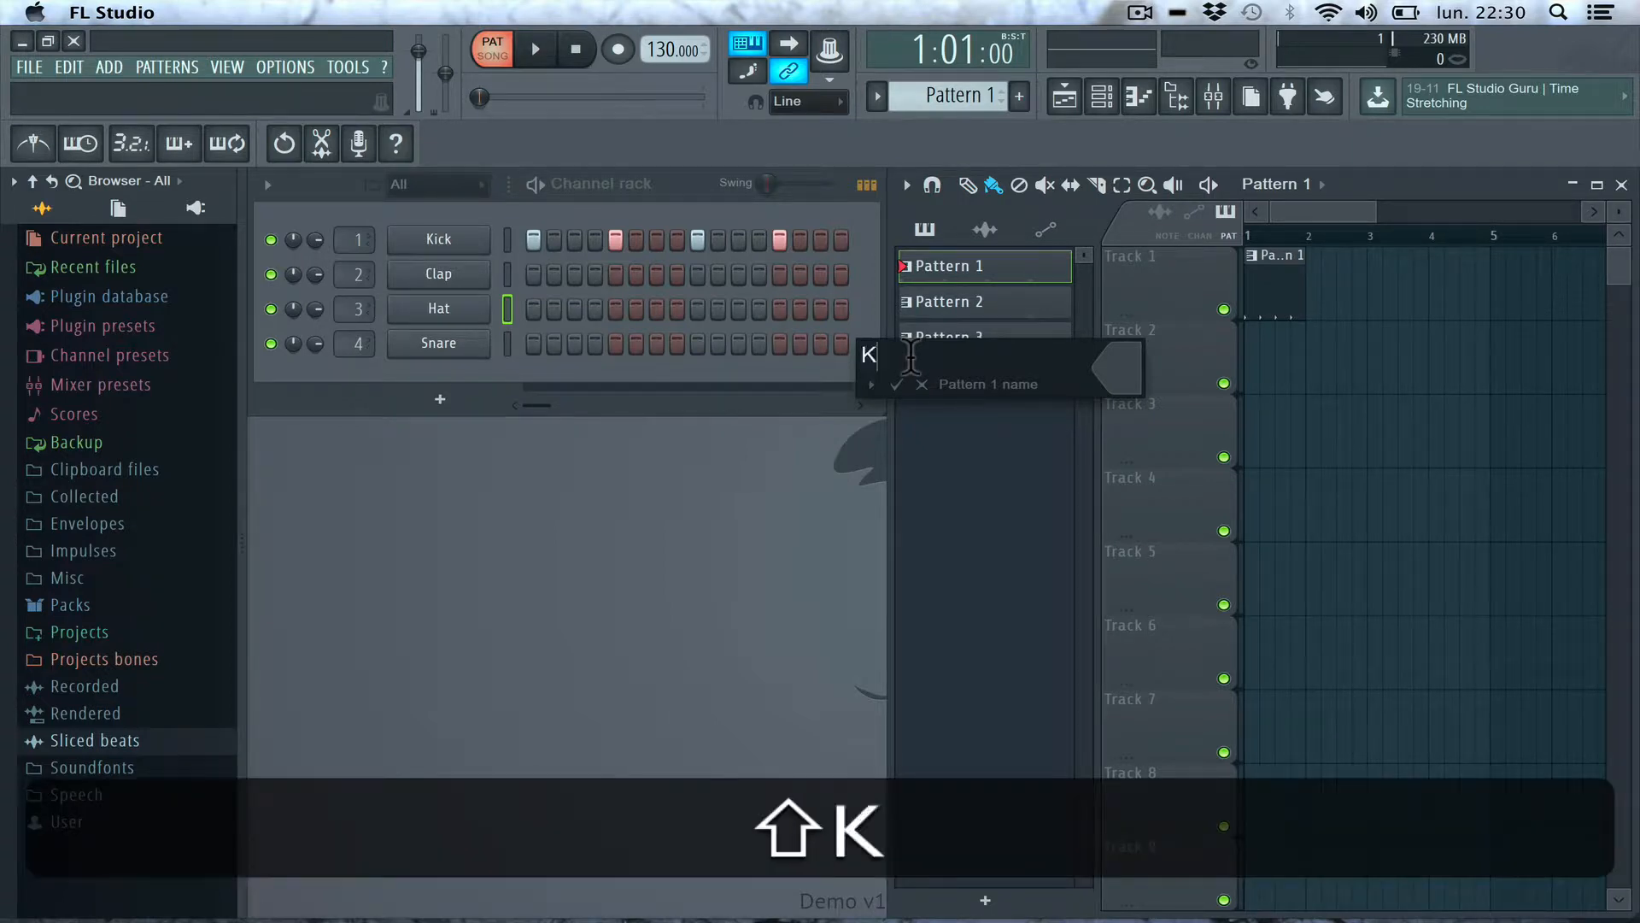
{"action": "type", "text": "ICK"}
{"action": "left_click", "coordinate": [1101, 363]}
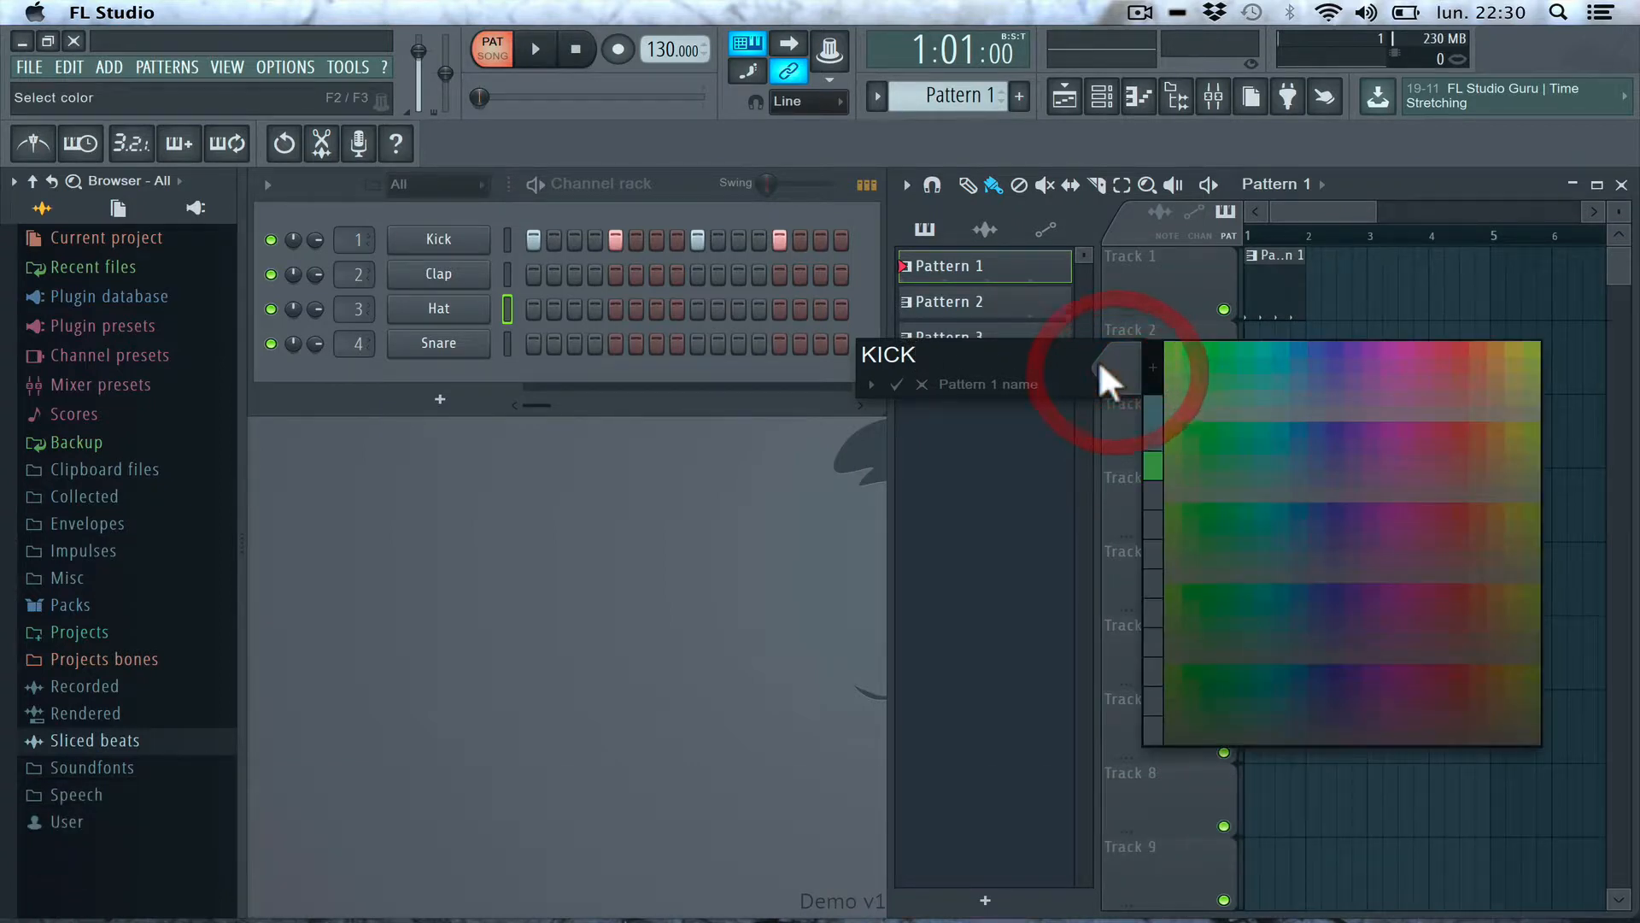
{"action": "left_click", "coordinate": [1175, 347]}
{"action": "key", "text": "Return"}
- Rename Pattern 2 as SNARE and give it a blue color
{"action": "left_click", "coordinate": [923, 299]}
{"action": "right_click", "coordinate": [922, 299]}
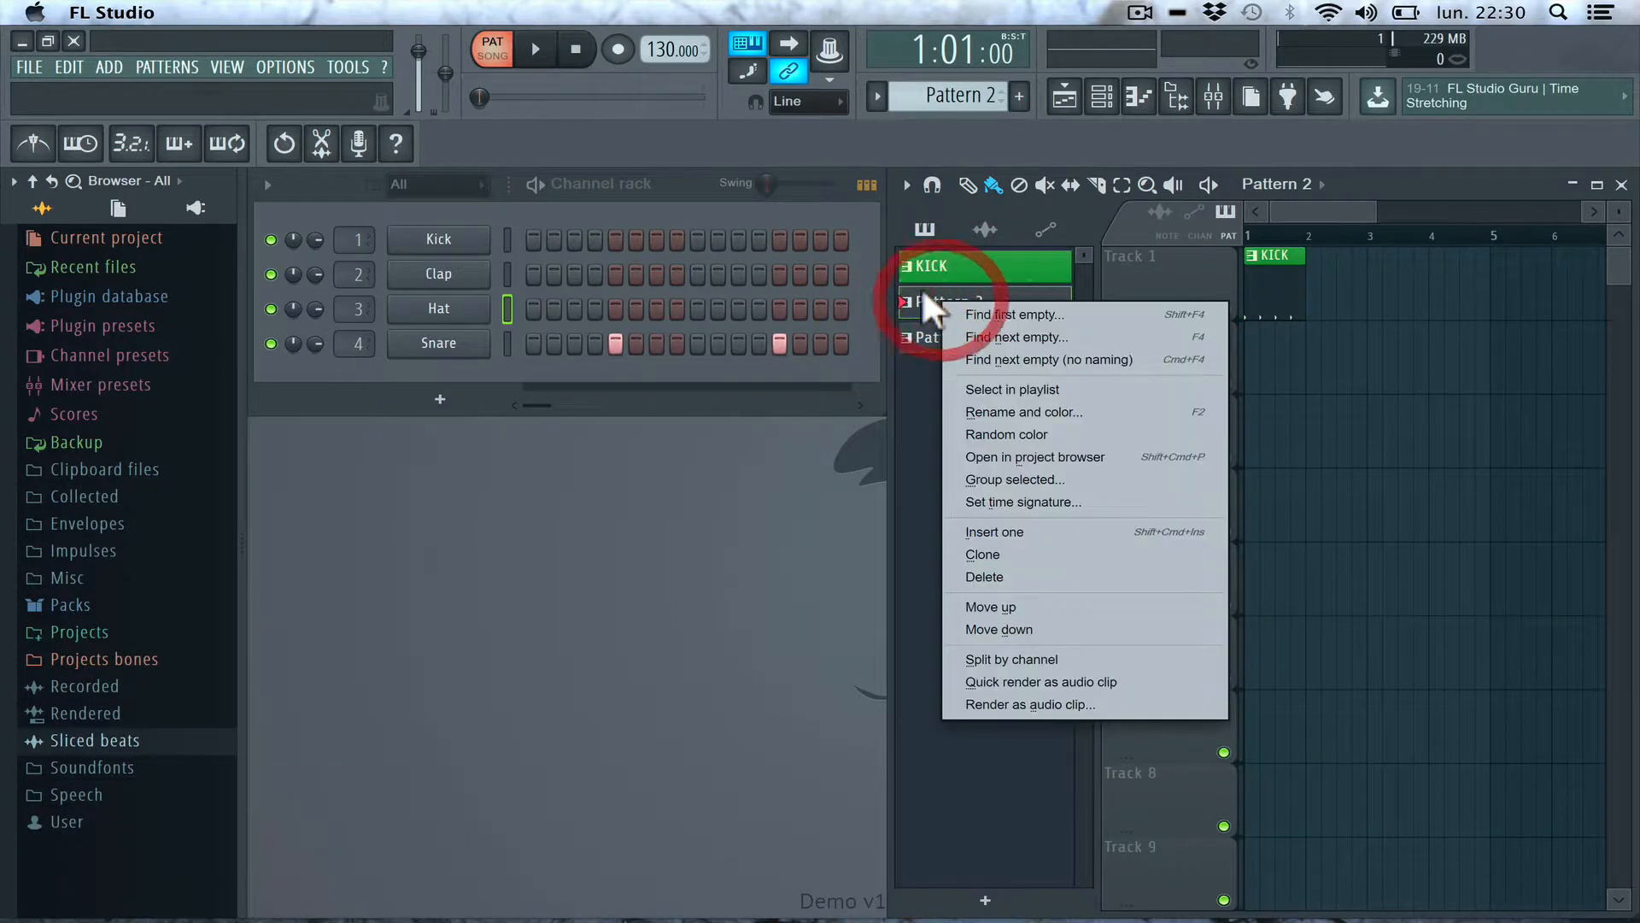
{"action": "left_click", "coordinate": [1036, 412]}
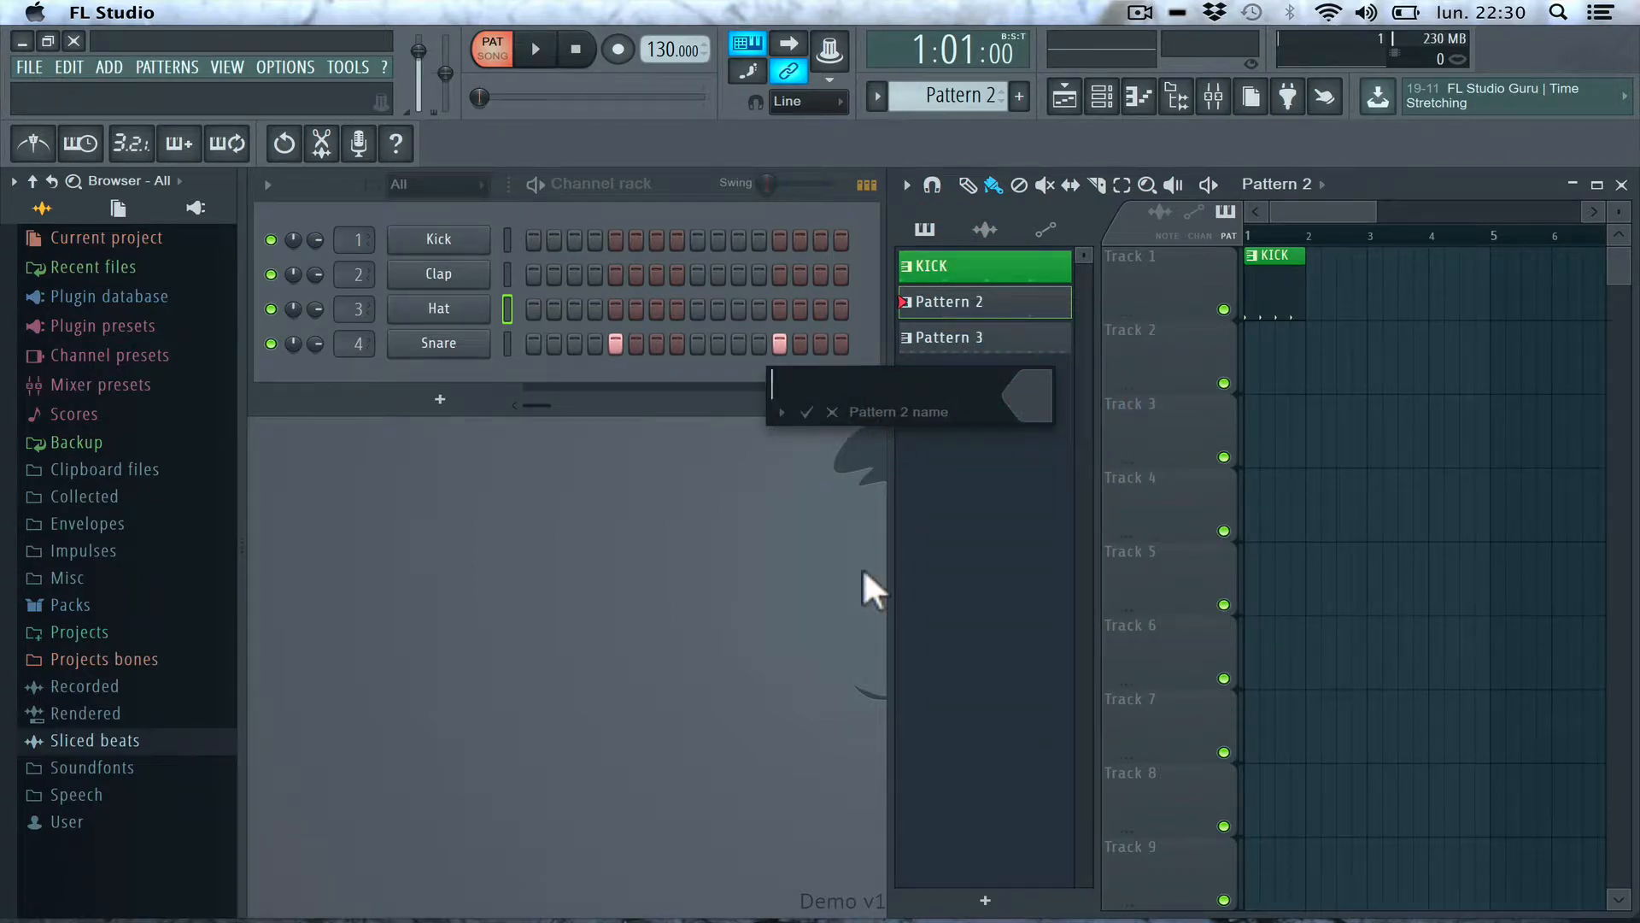
{"action": "key", "text": "shift"}
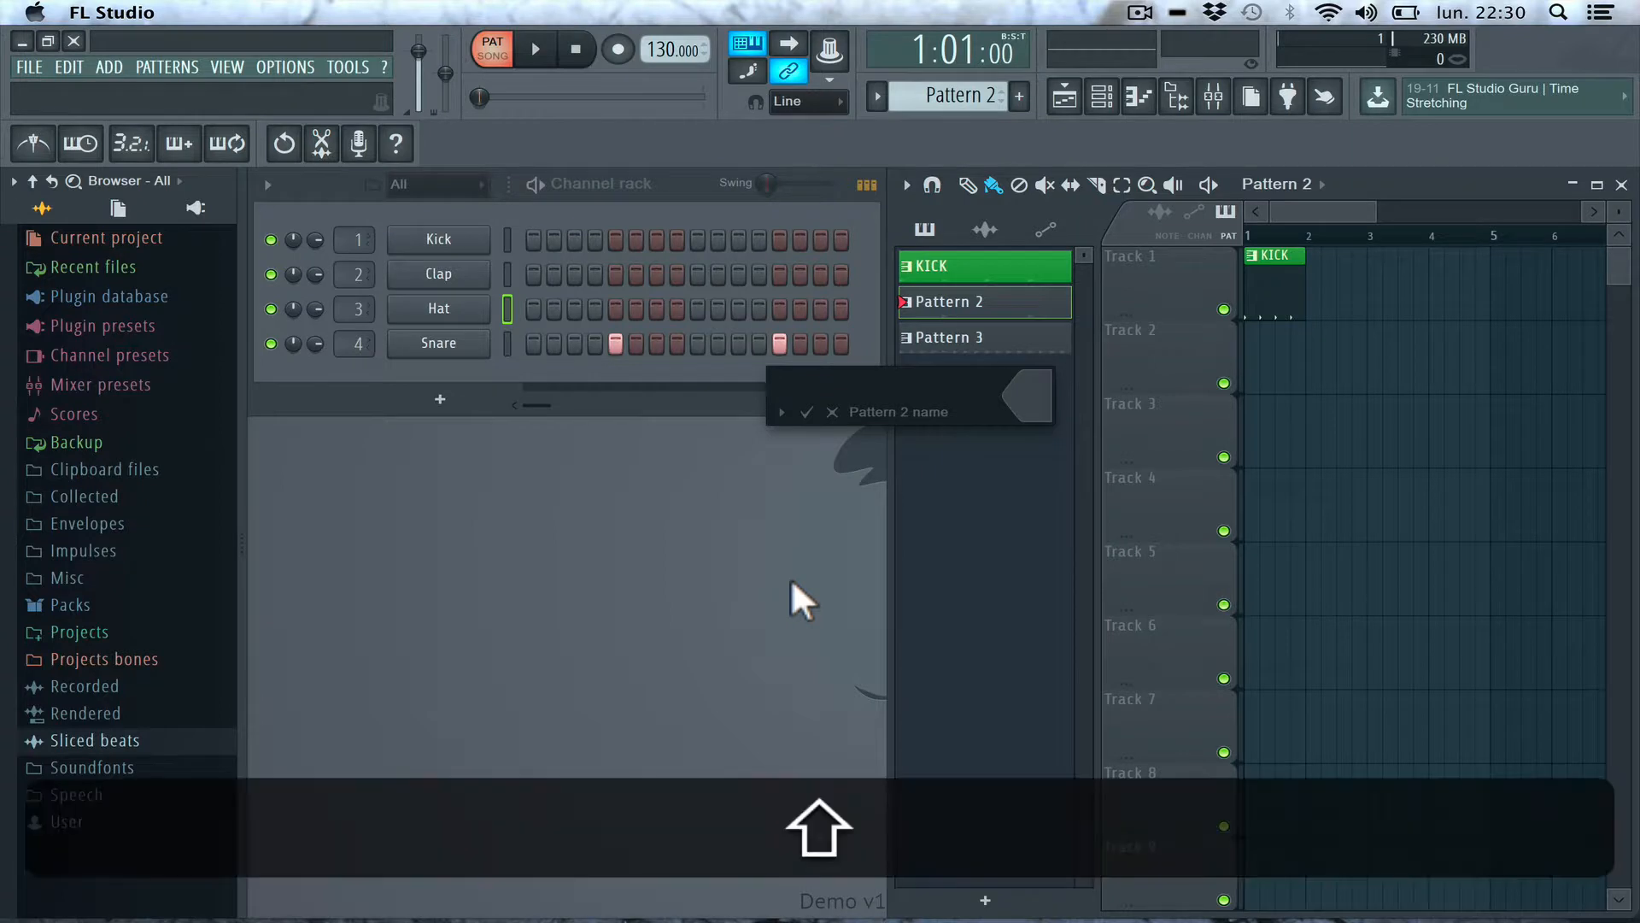
{"action": "type", "text": "SN"}
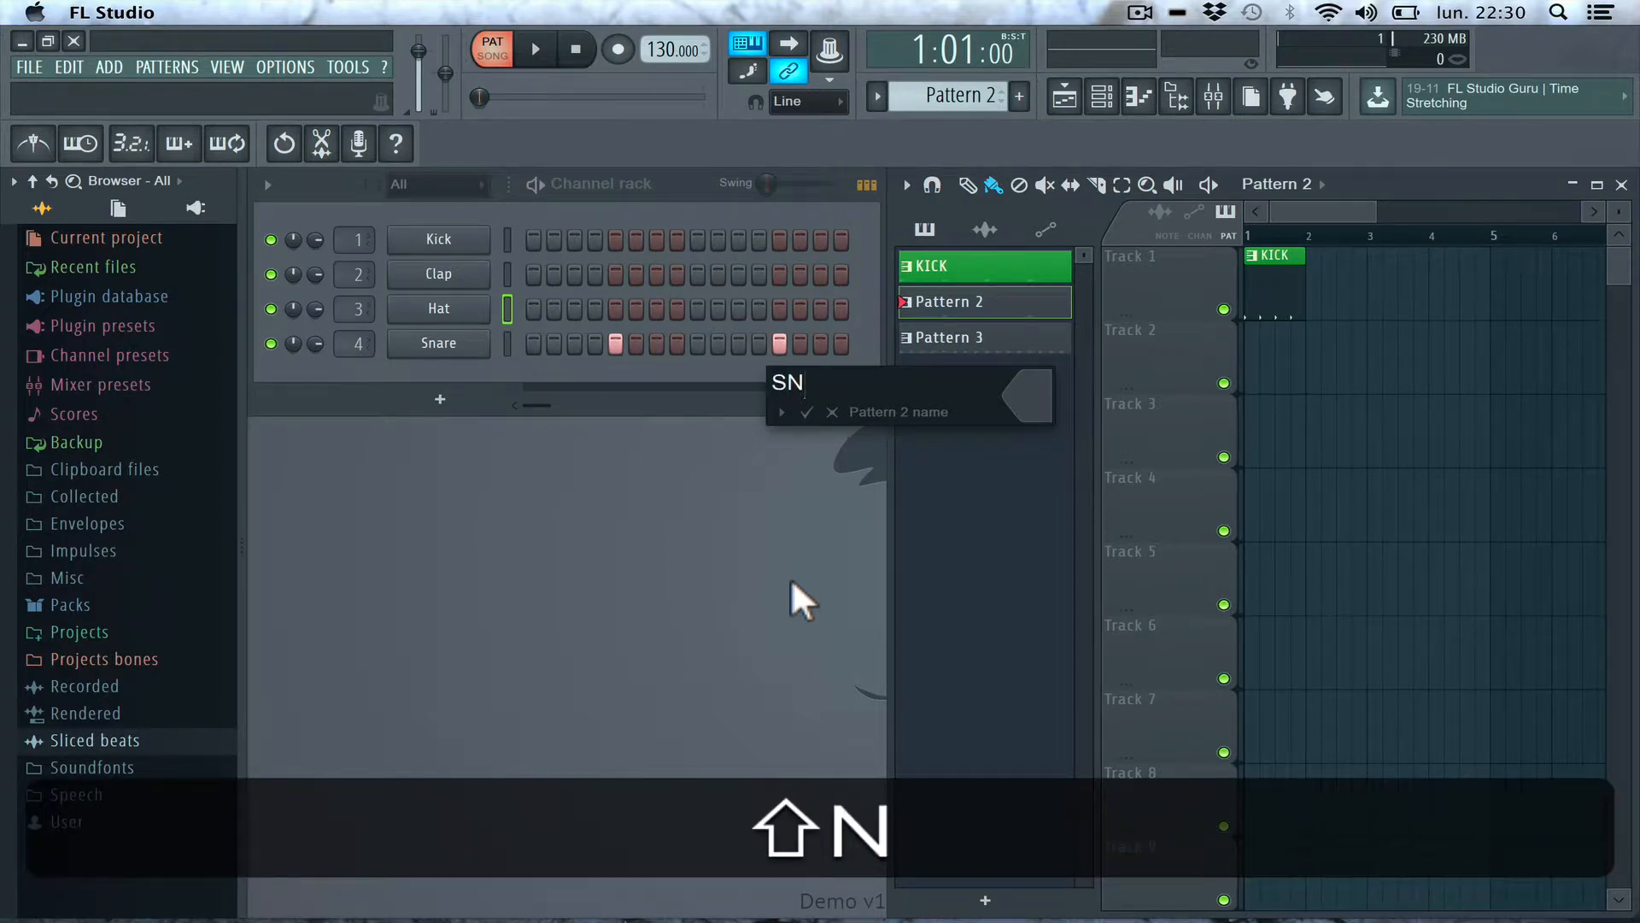
{"action": "type", "text": "ARE"}
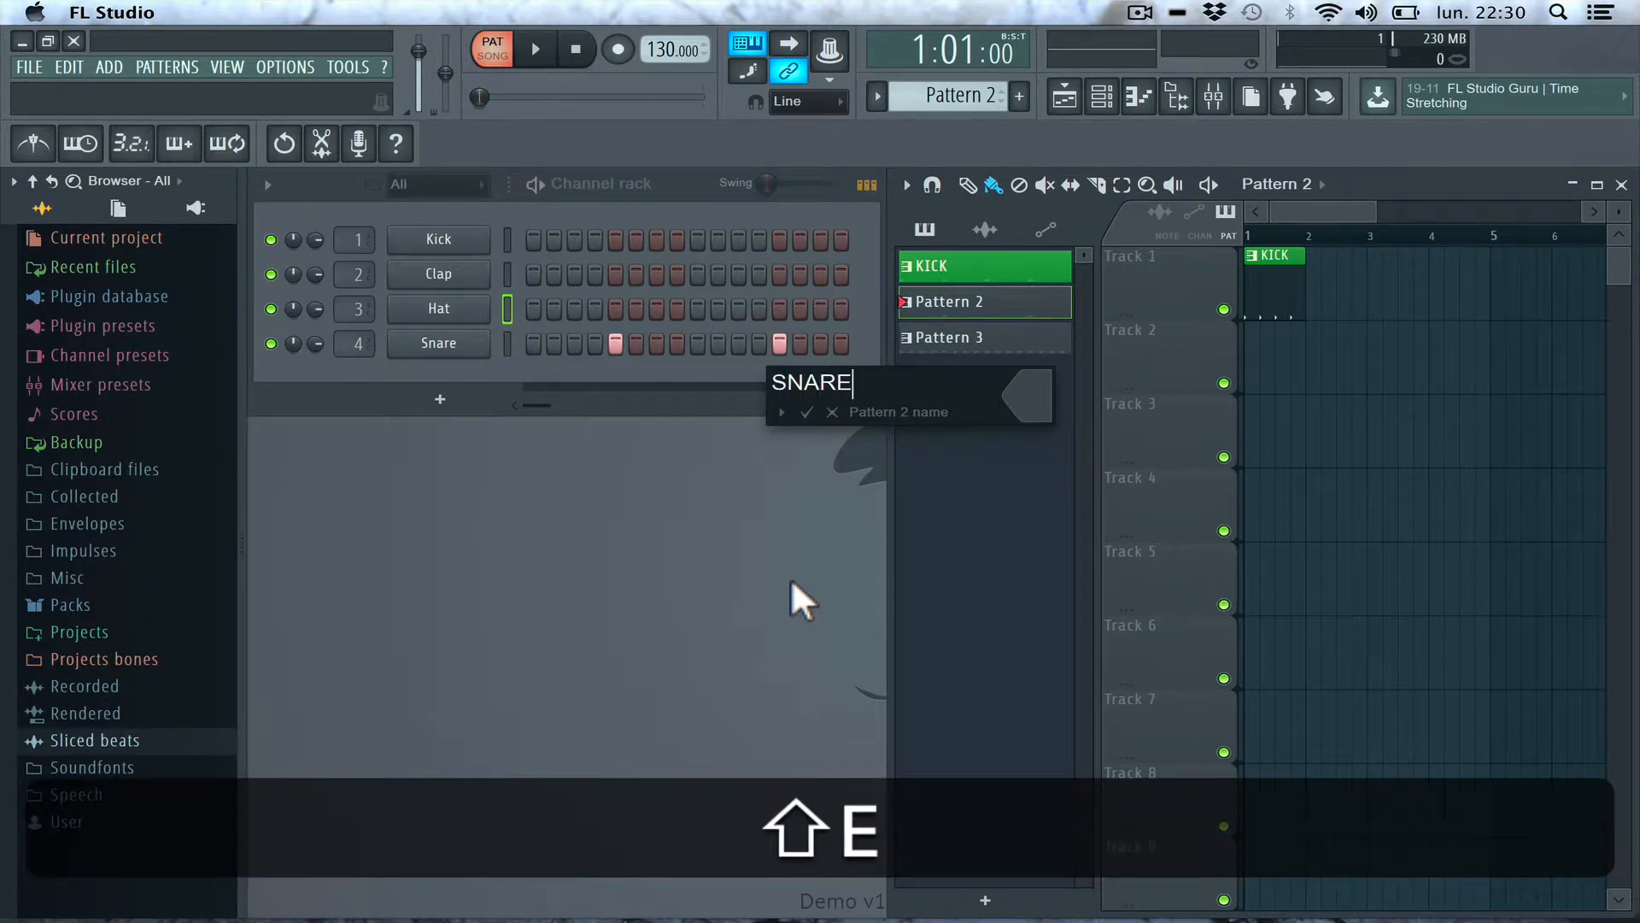
{"action": "left_click", "coordinate": [1028, 396]}
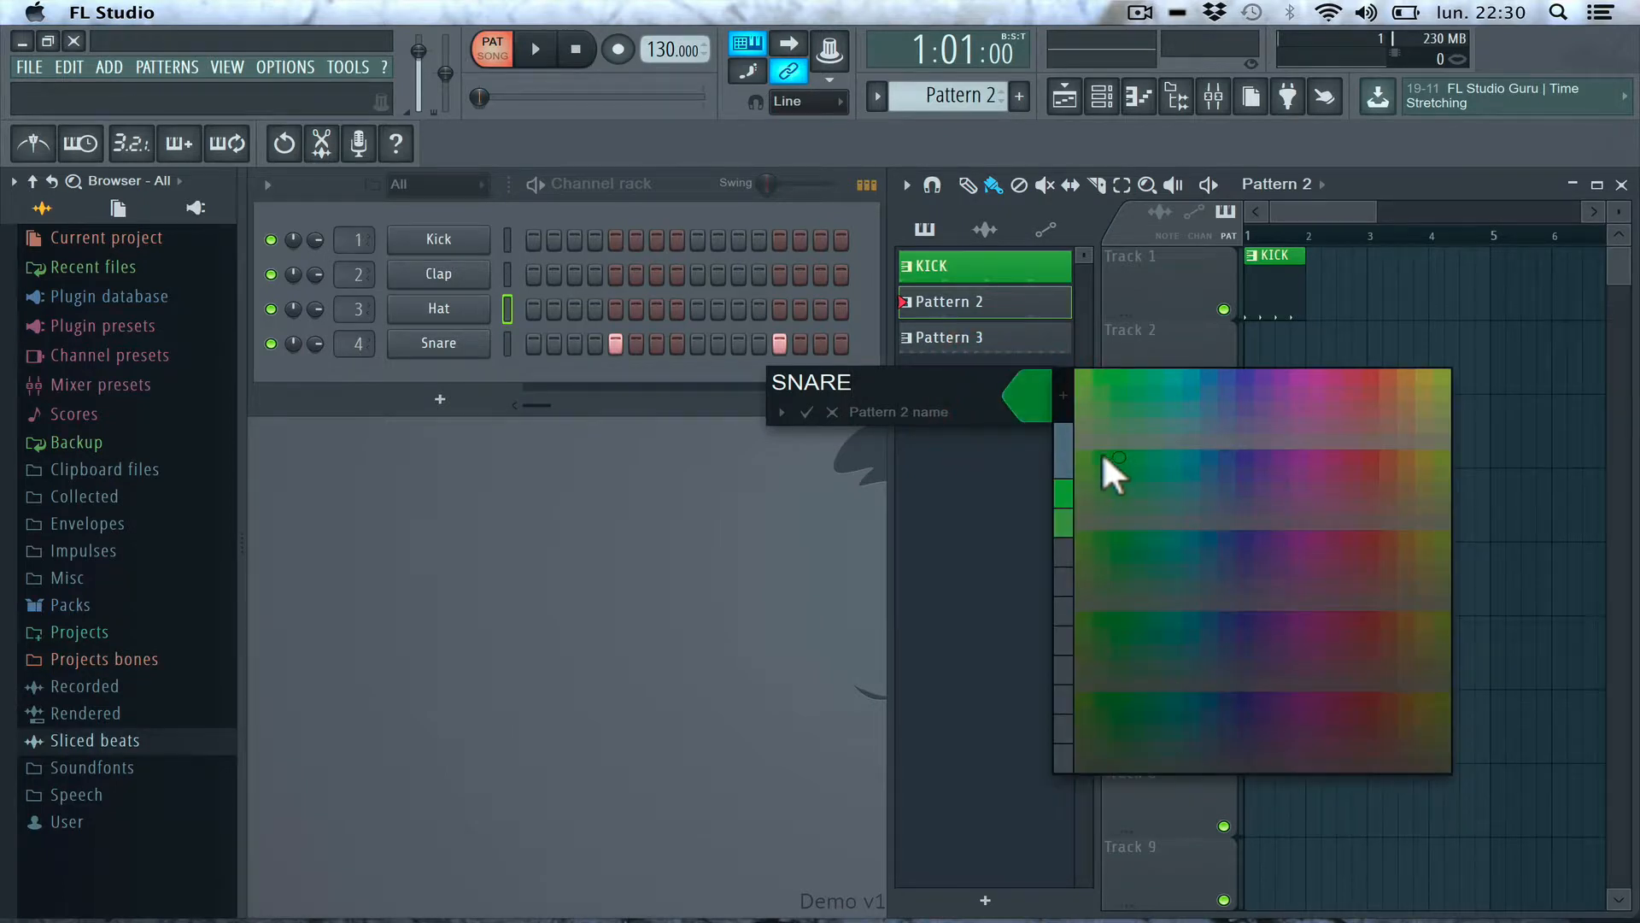
{"action": "left_click", "coordinate": [1208, 368]}
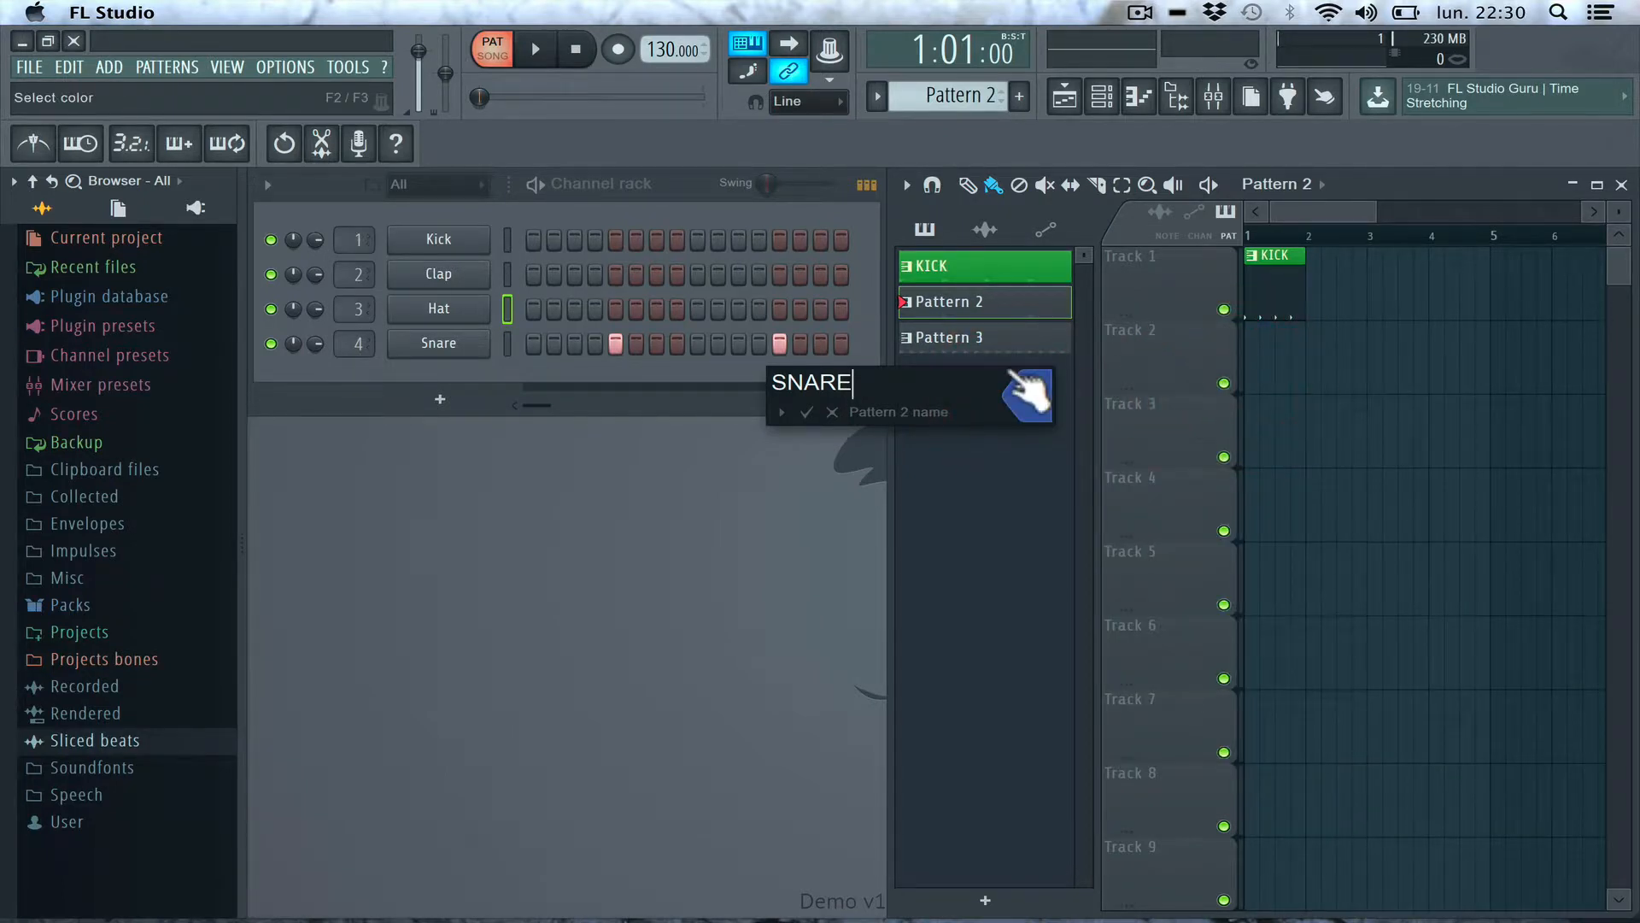
{"action": "key", "text": "Return"}
- Rename Pattern 3 as HH and give it a red color
{"action": "right_click", "coordinate": [918, 336]}
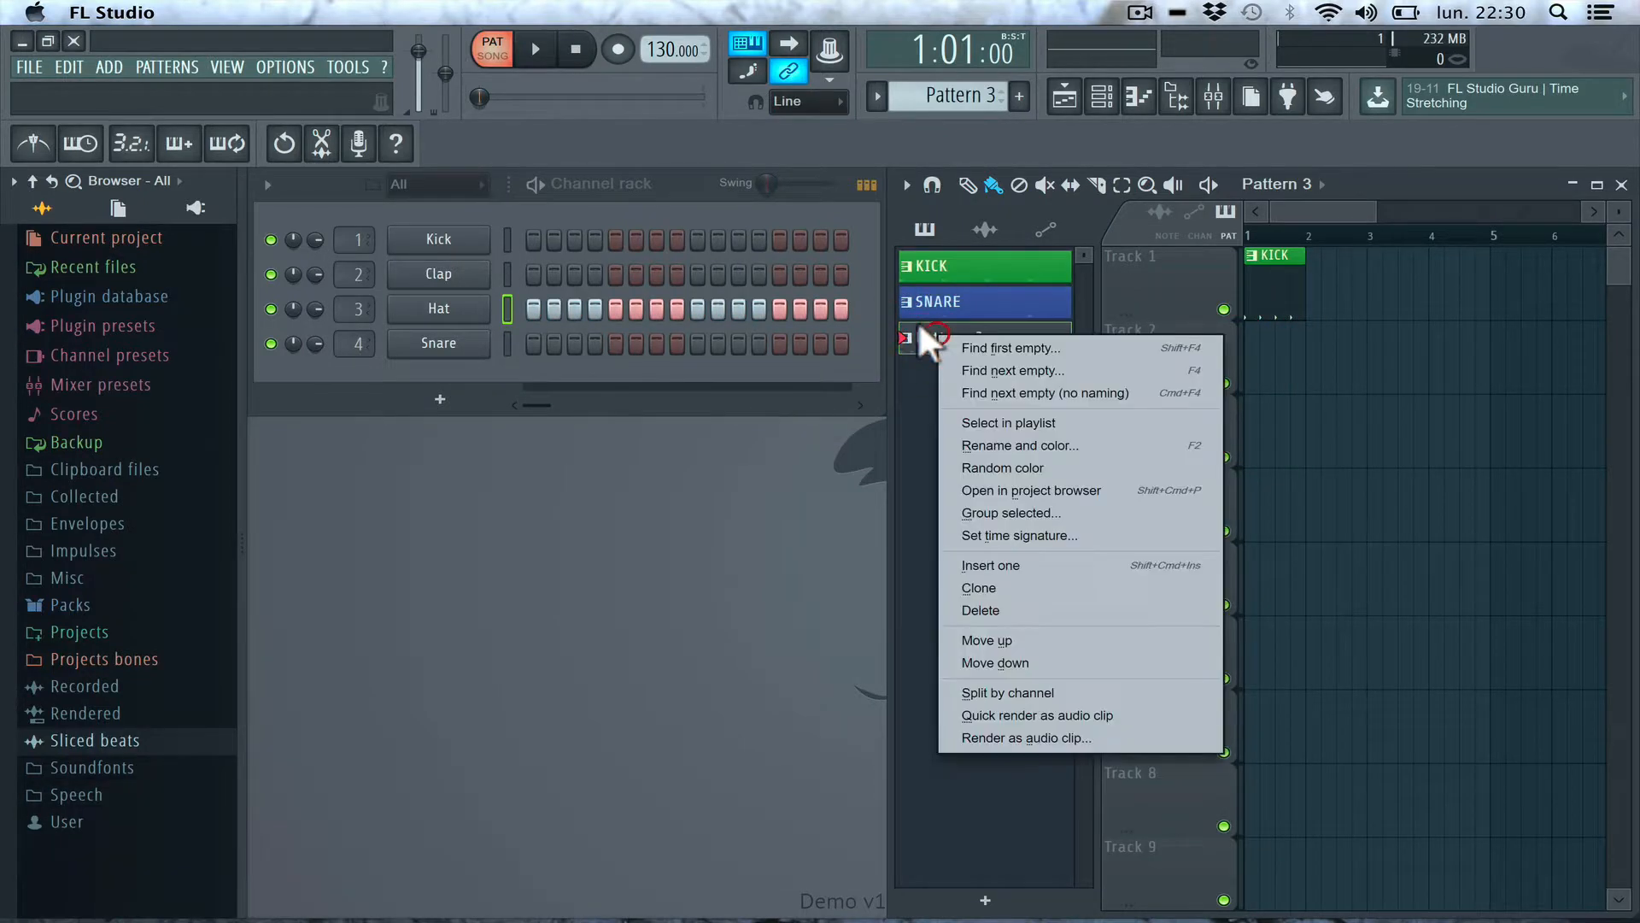
{"action": "left_click", "coordinate": [1015, 442]}
{"action": "type", "text": "H"}
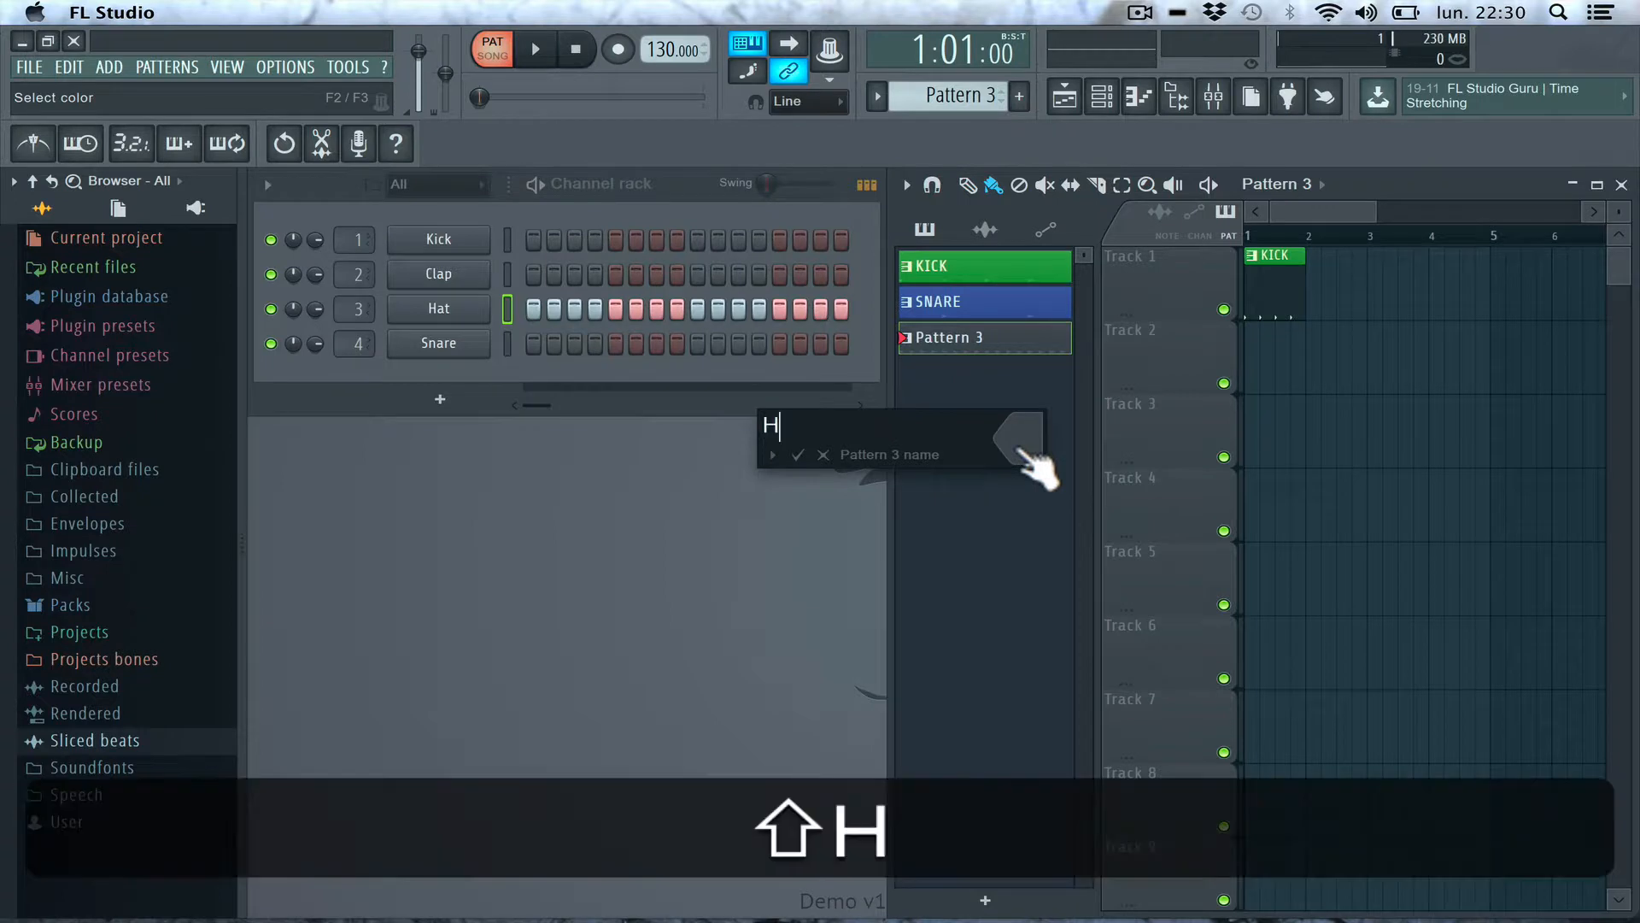
{"action": "type", "text": "H"}
{"action": "left_click", "coordinate": [1009, 439]}
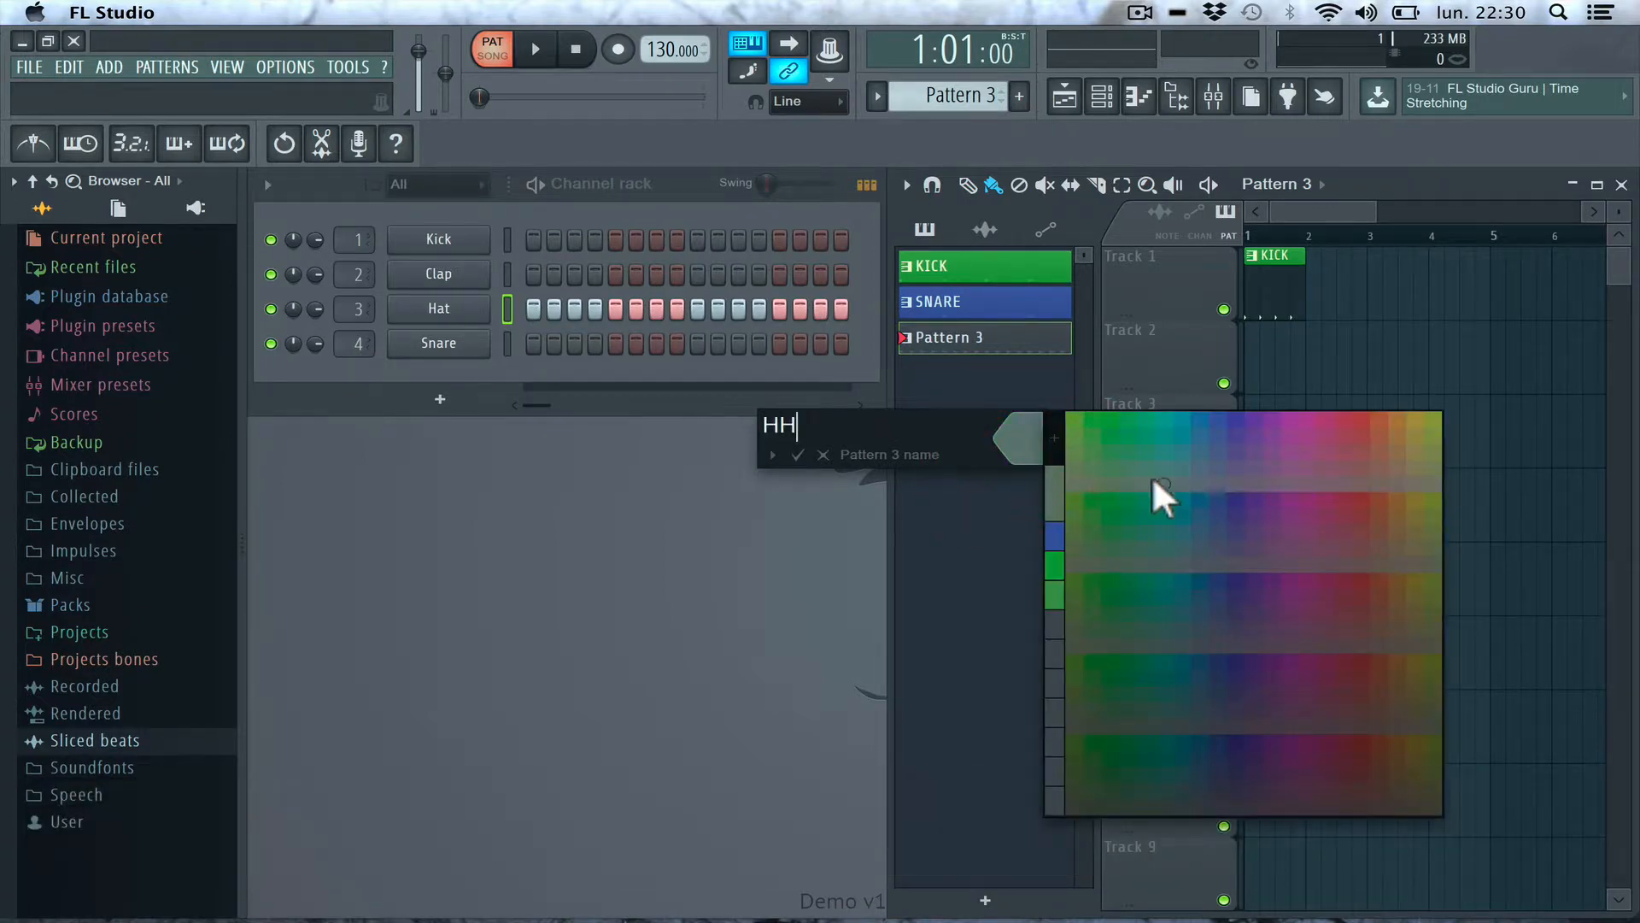
{"action": "left_click", "coordinate": [1059, 440]}
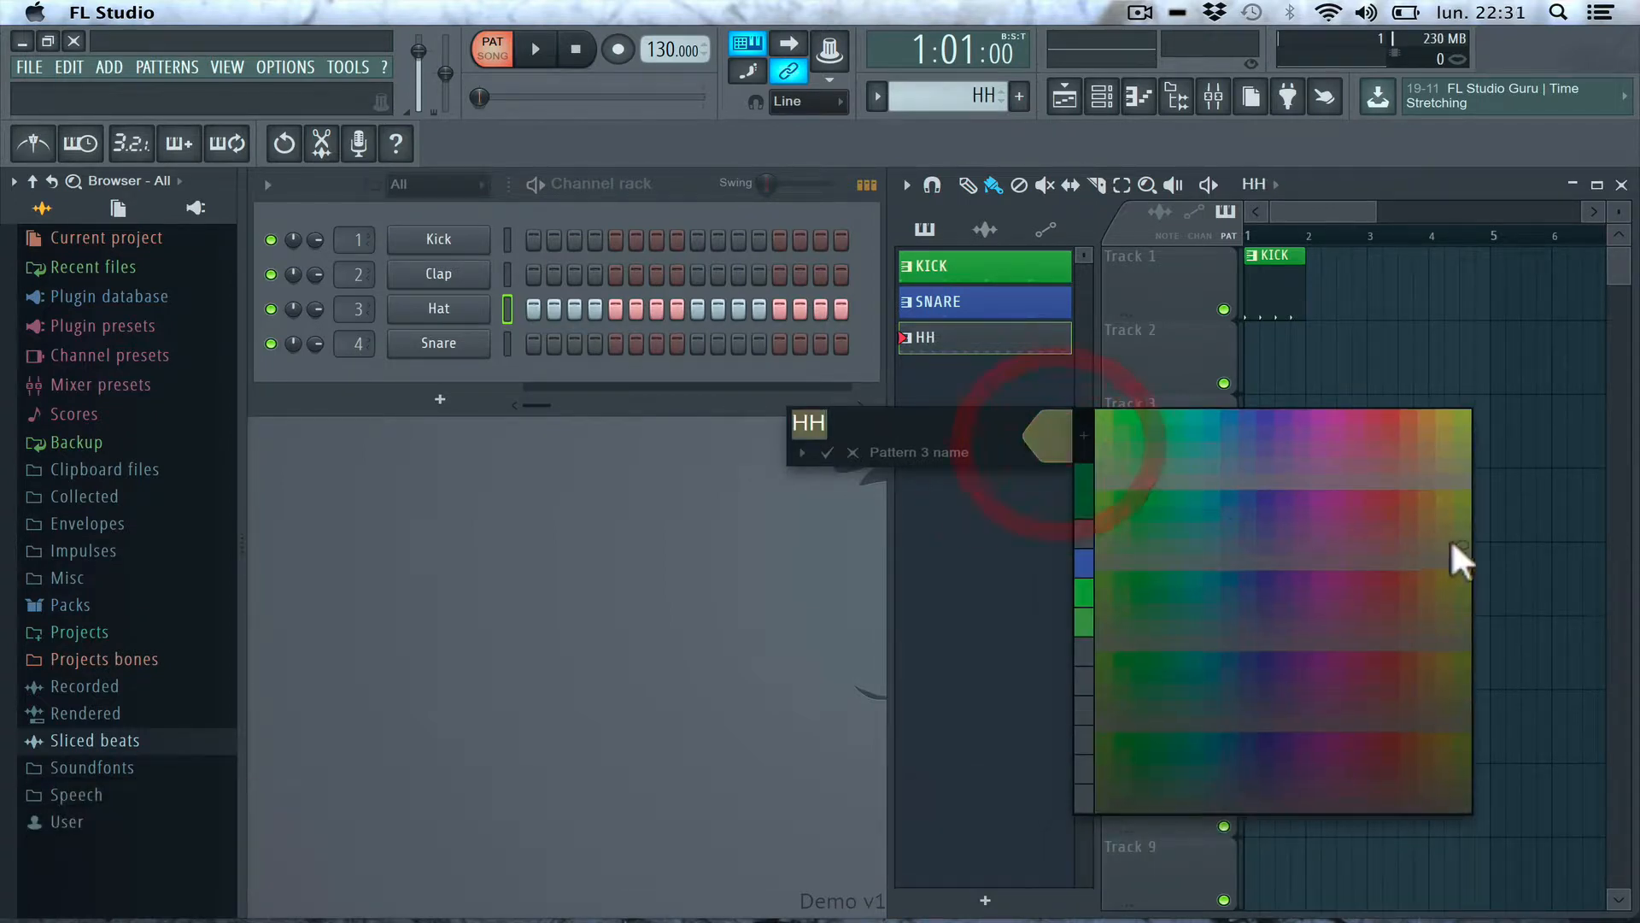
{"action": "left_click", "coordinate": [1373, 490]}
{"action": "key", "text": "Return"}
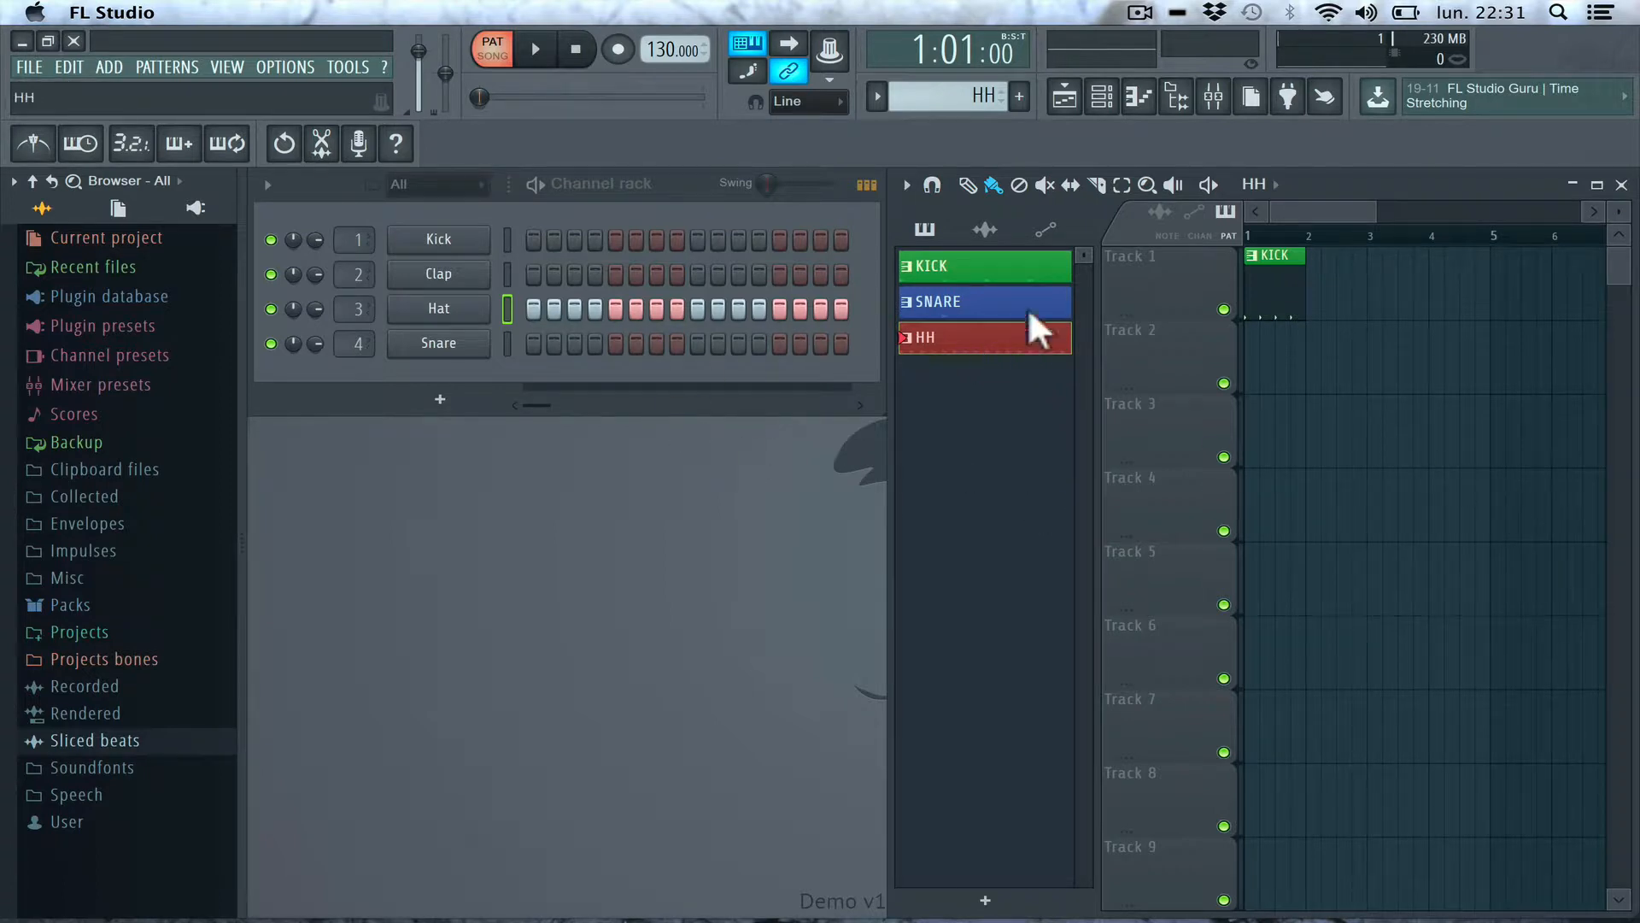
- Place a SNARE clip on Track 2 and an HH clip on Track 3, both at bar 1
{"action": "left_click", "coordinate": [939, 295]}
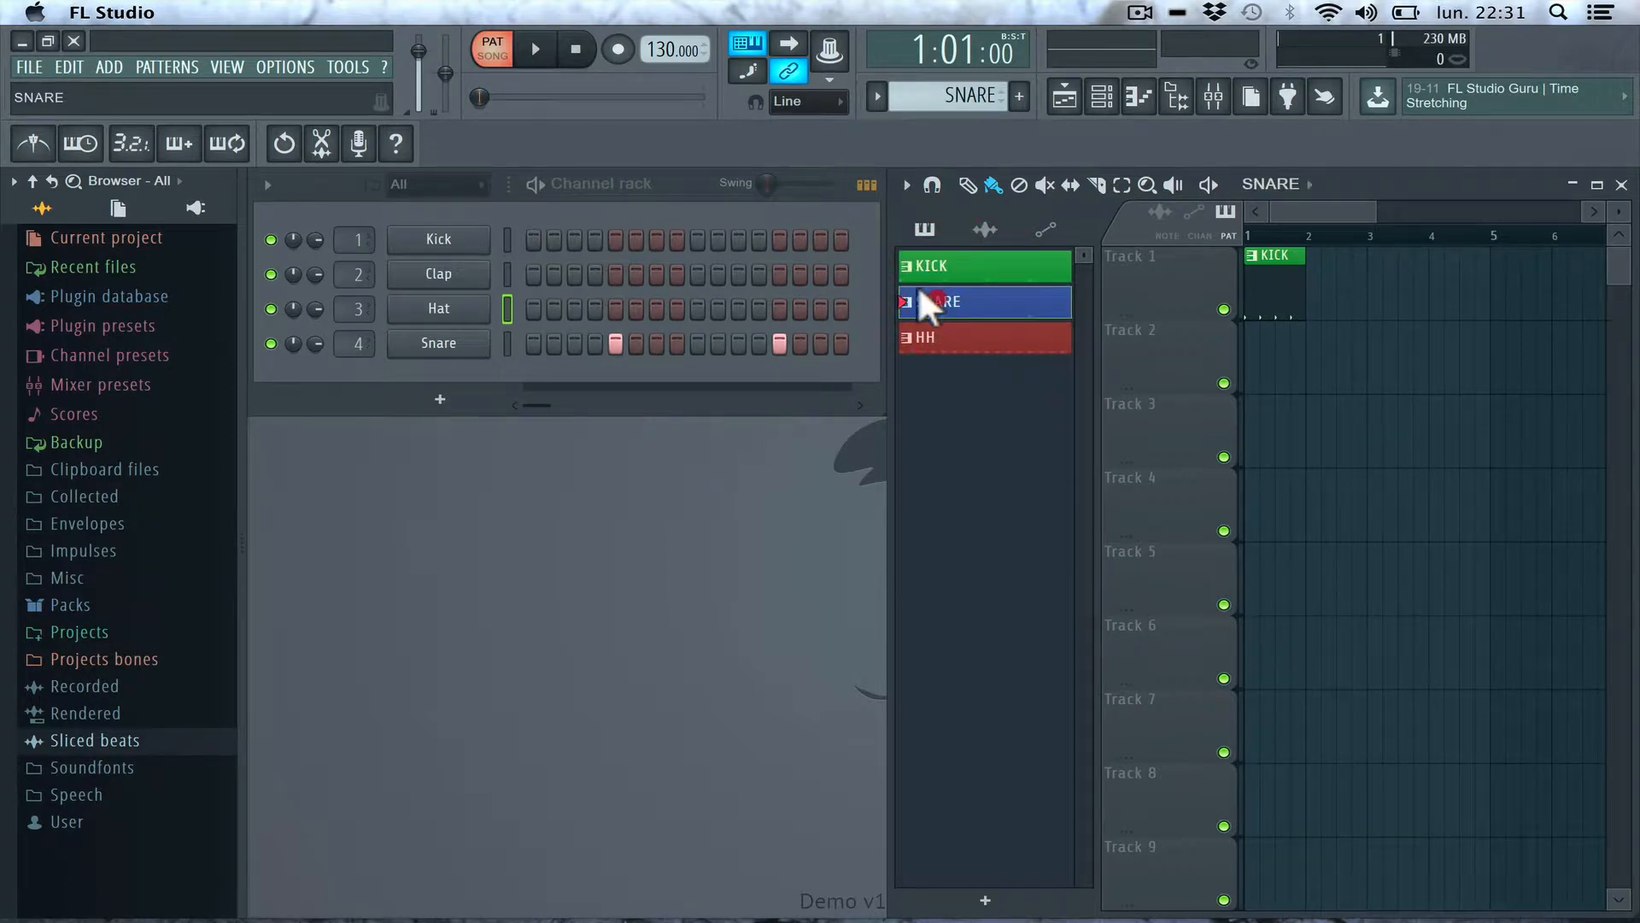
{"action": "left_click_drag", "start_coordinate": [920, 291], "coordinate": [1232, 325]}
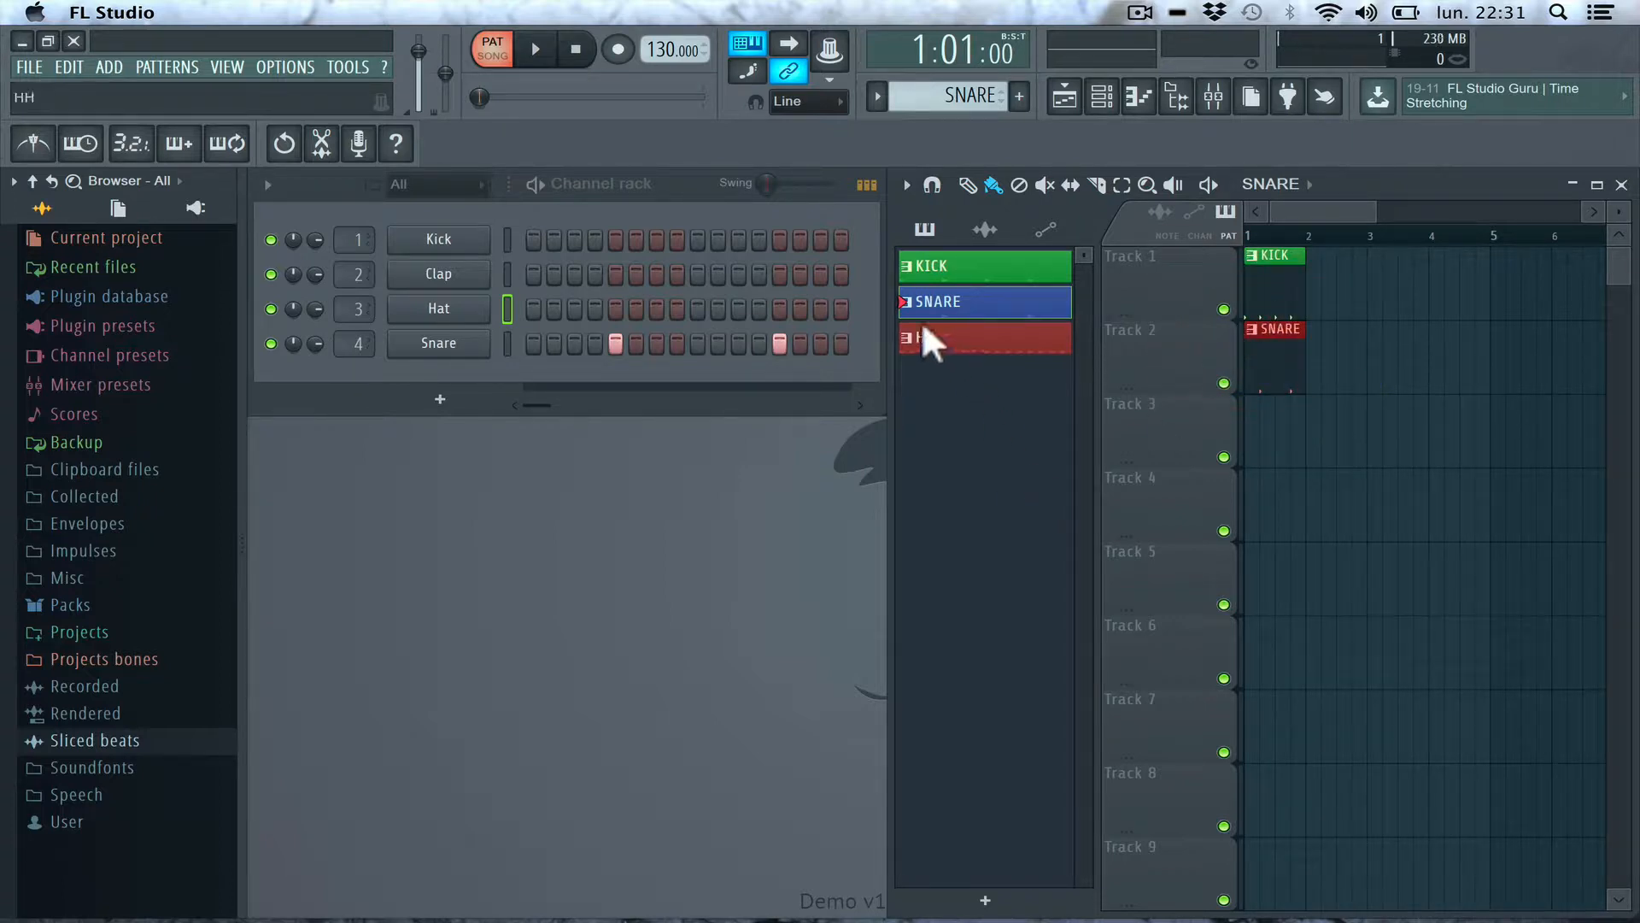
{"action": "left_click_drag", "start_coordinate": [921, 327], "coordinate": [1239, 445]}
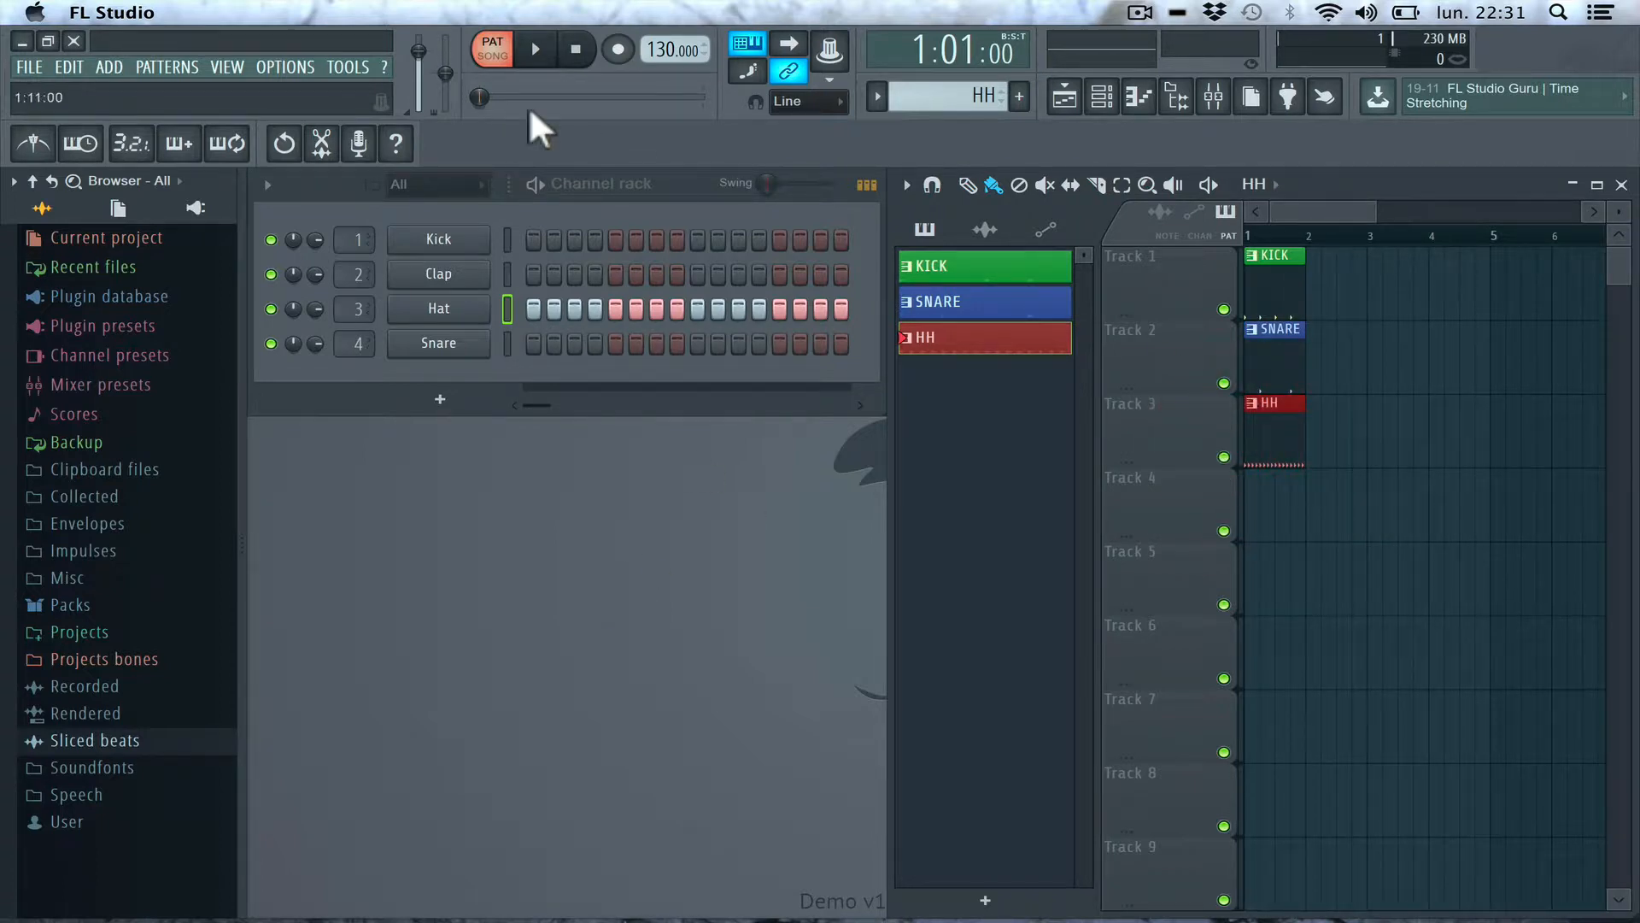
- Switch playback to song mode and play the three stacked clips in the playlist
{"action": "left_click", "coordinate": [483, 51]}
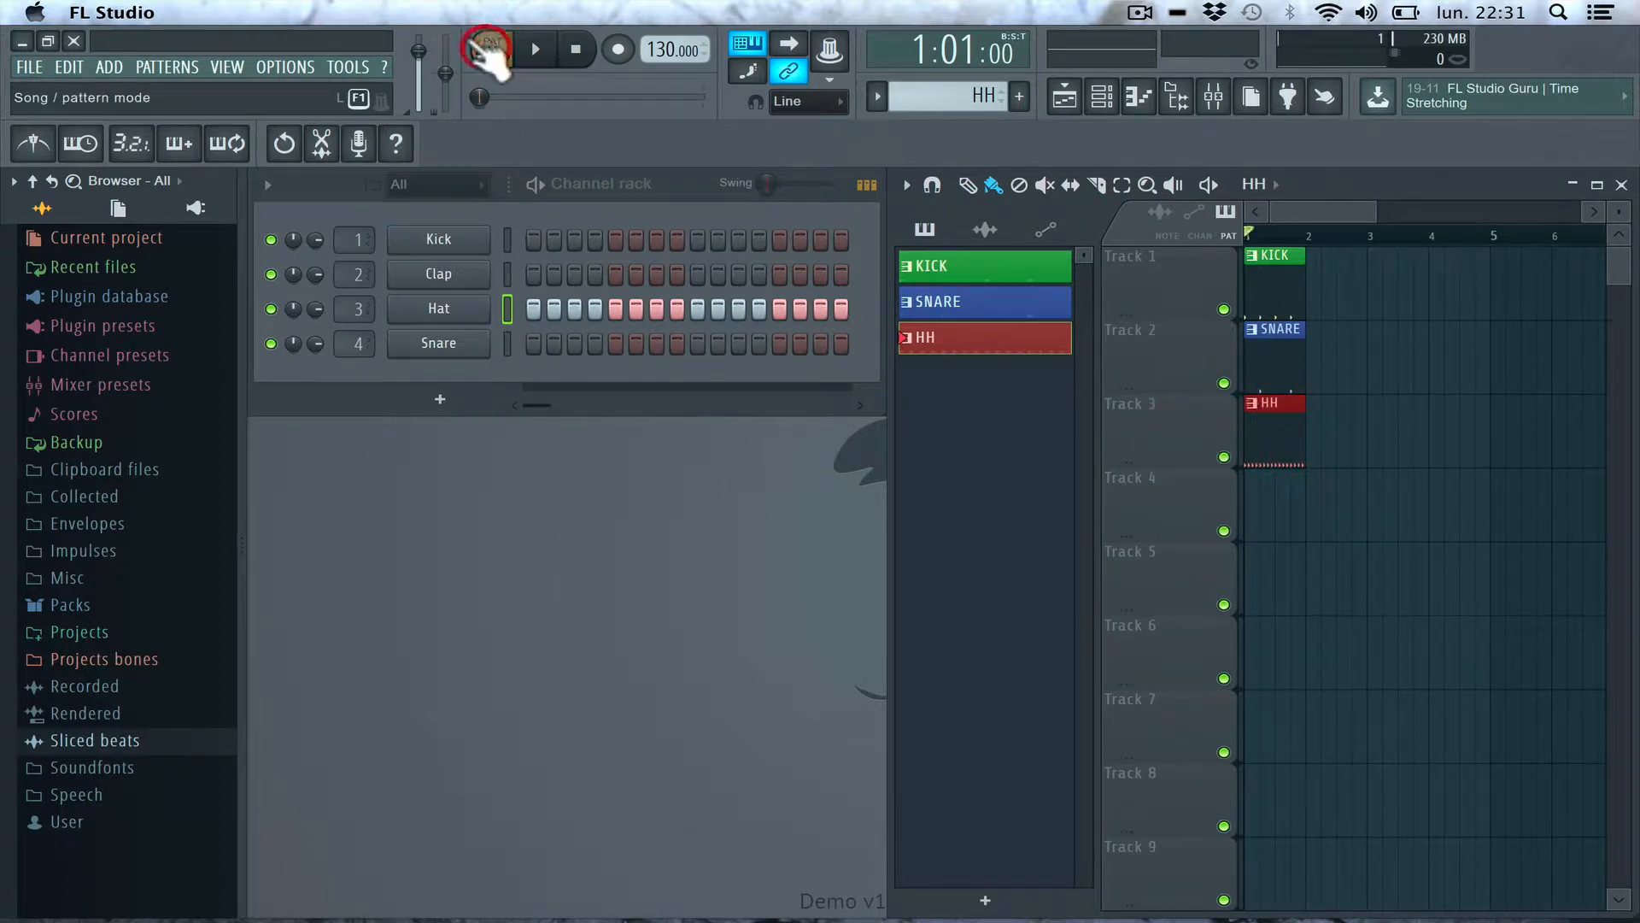
{"action": "key", "text": "space"}
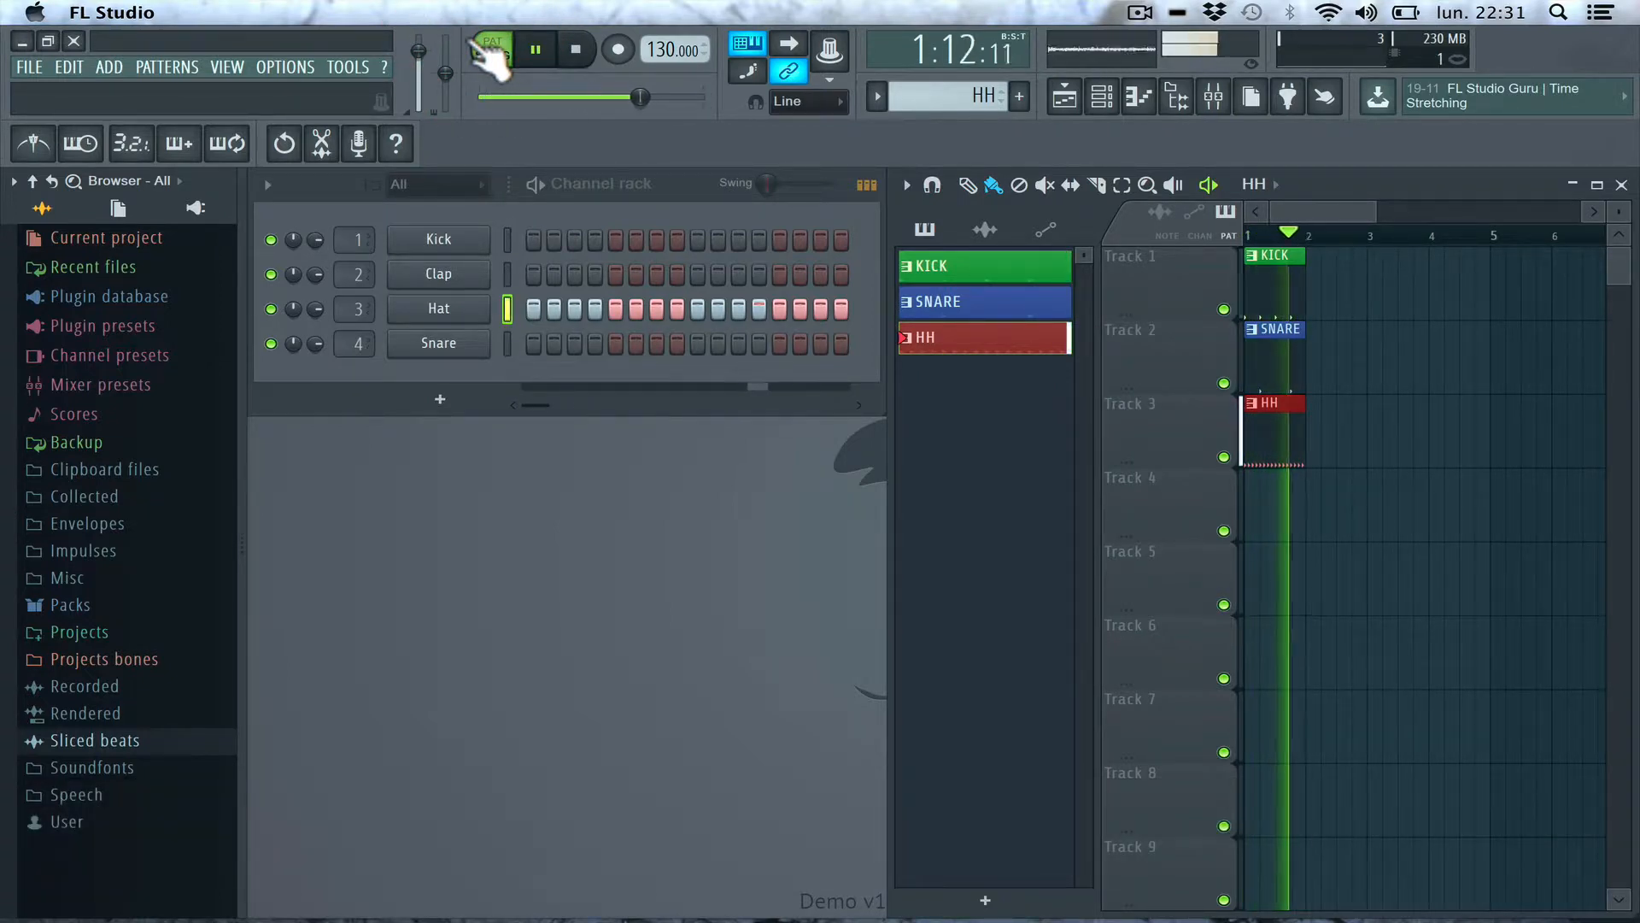
{"action": "key", "text": "space"}
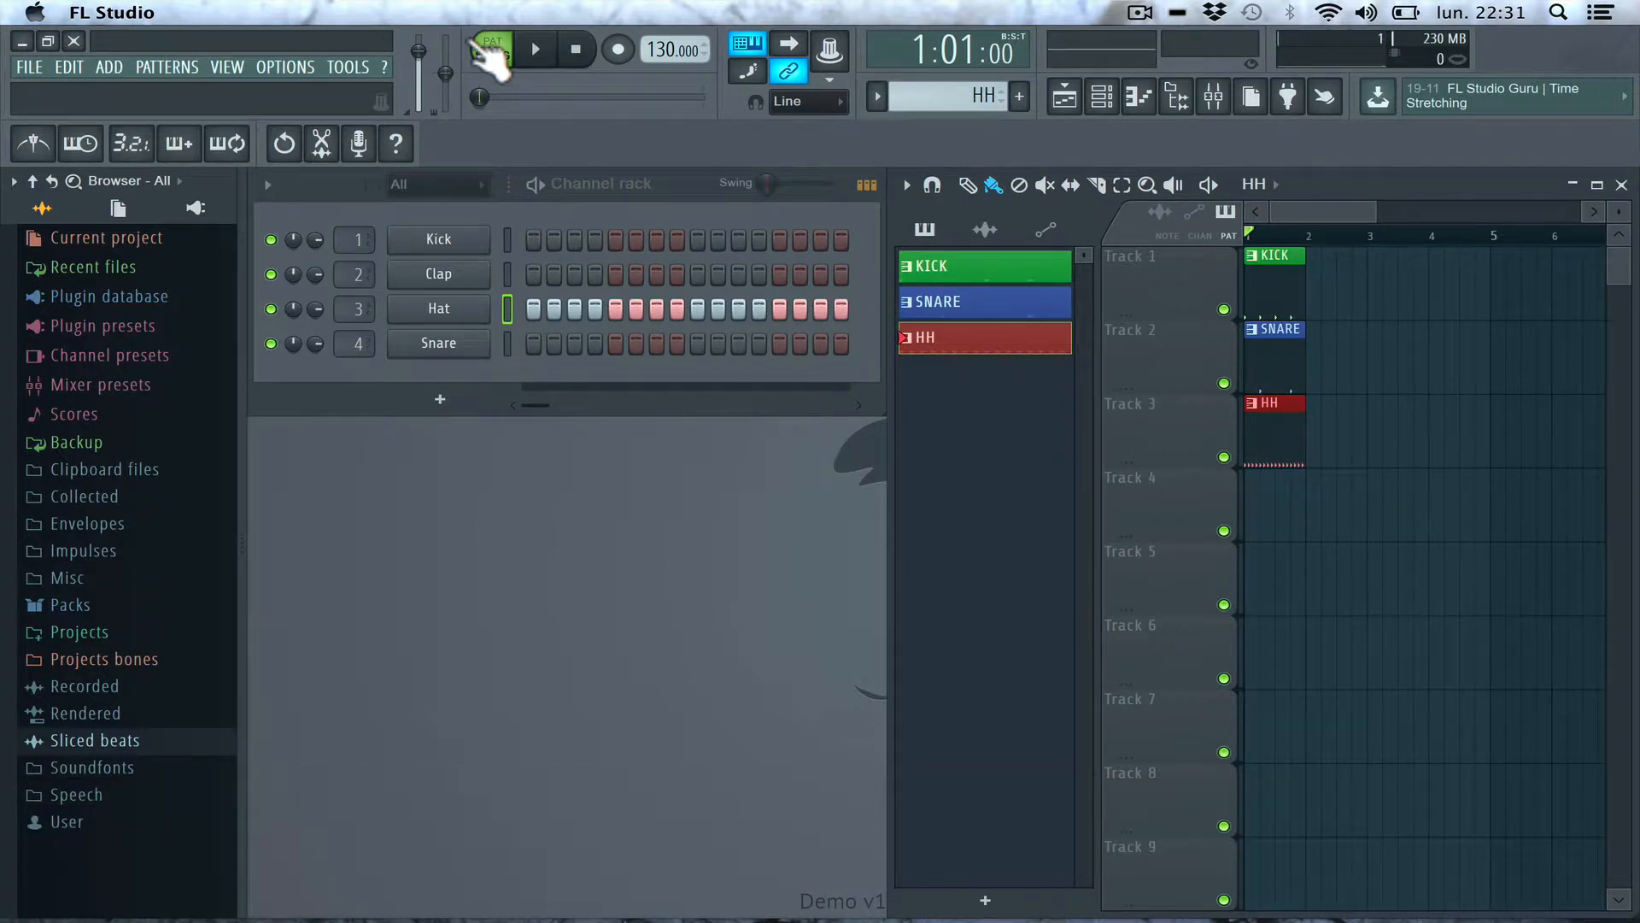
{"action": "left_click", "coordinate": [491, 49]}
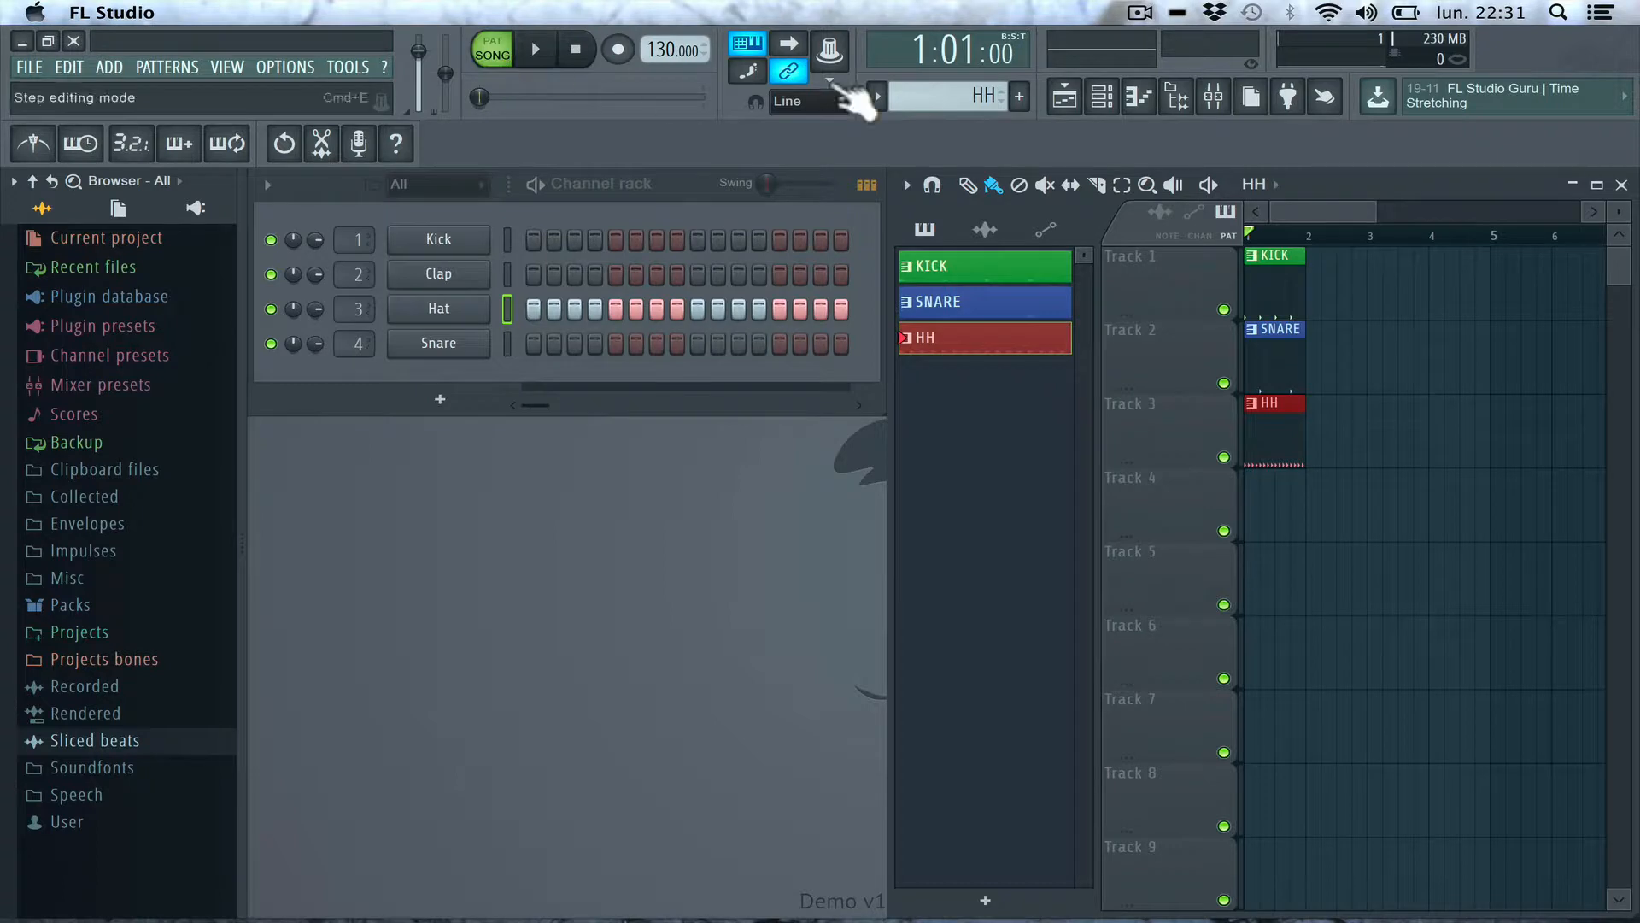
- Add a second HH, SNARE and KICK clip at bar 2 of their own tracks and play the song back
{"action": "left_click", "coordinate": [1316, 256]}
{"action": "left_click_drag", "start_coordinate": [1307, 267], "coordinate": [1343, 418]}
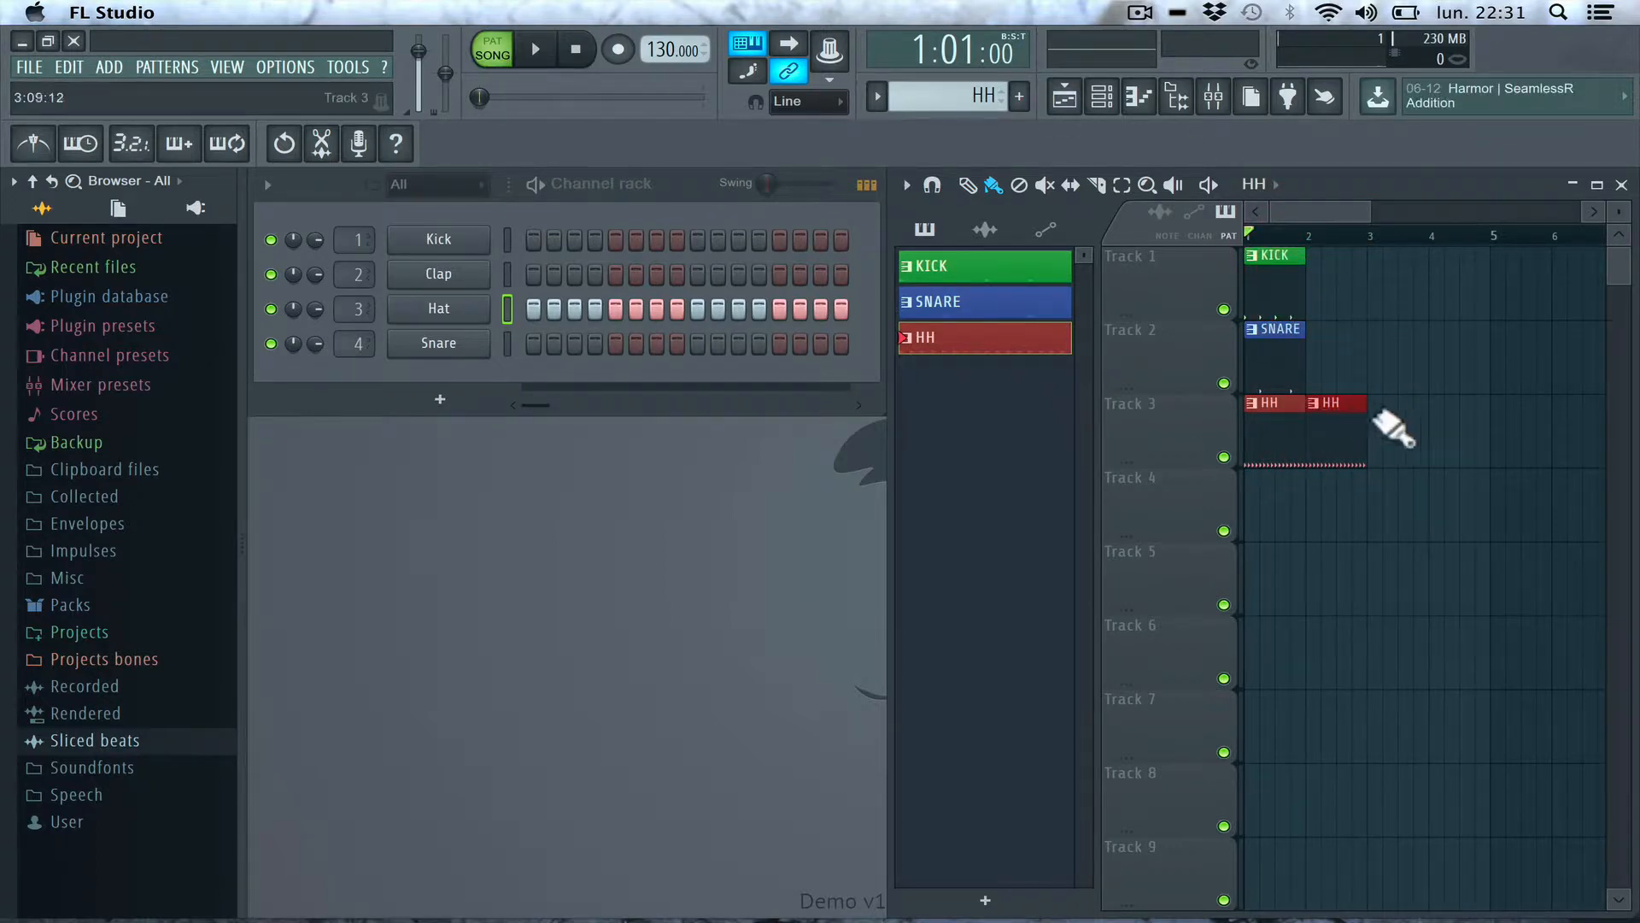
{"action": "left_click", "coordinate": [948, 294]}
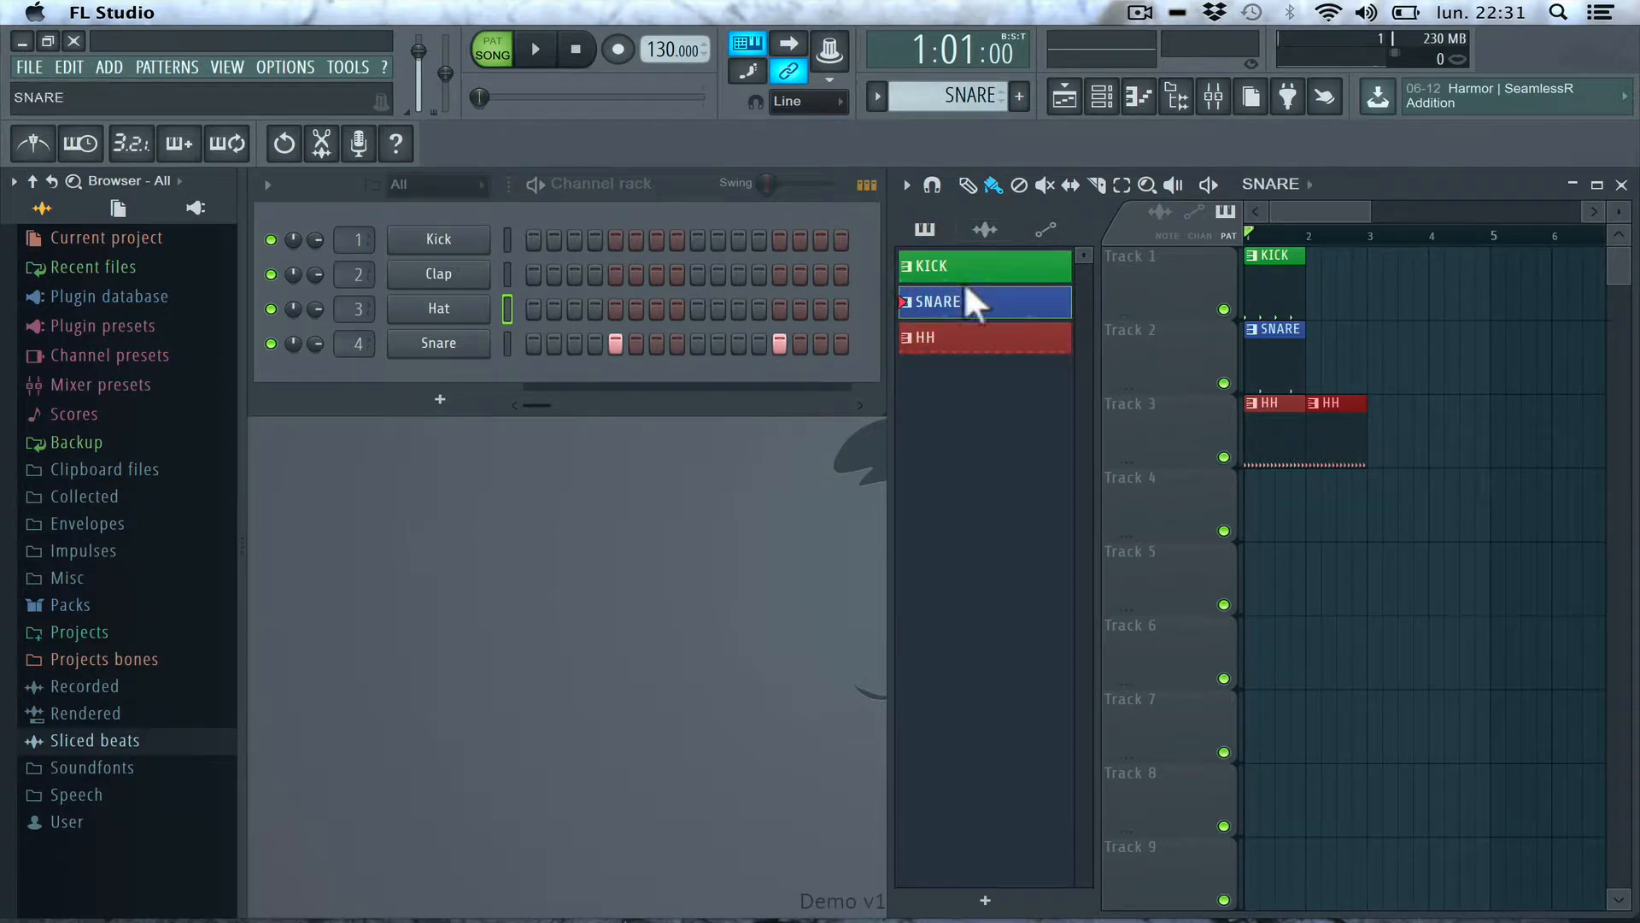
{"action": "left_click", "coordinate": [1304, 340]}
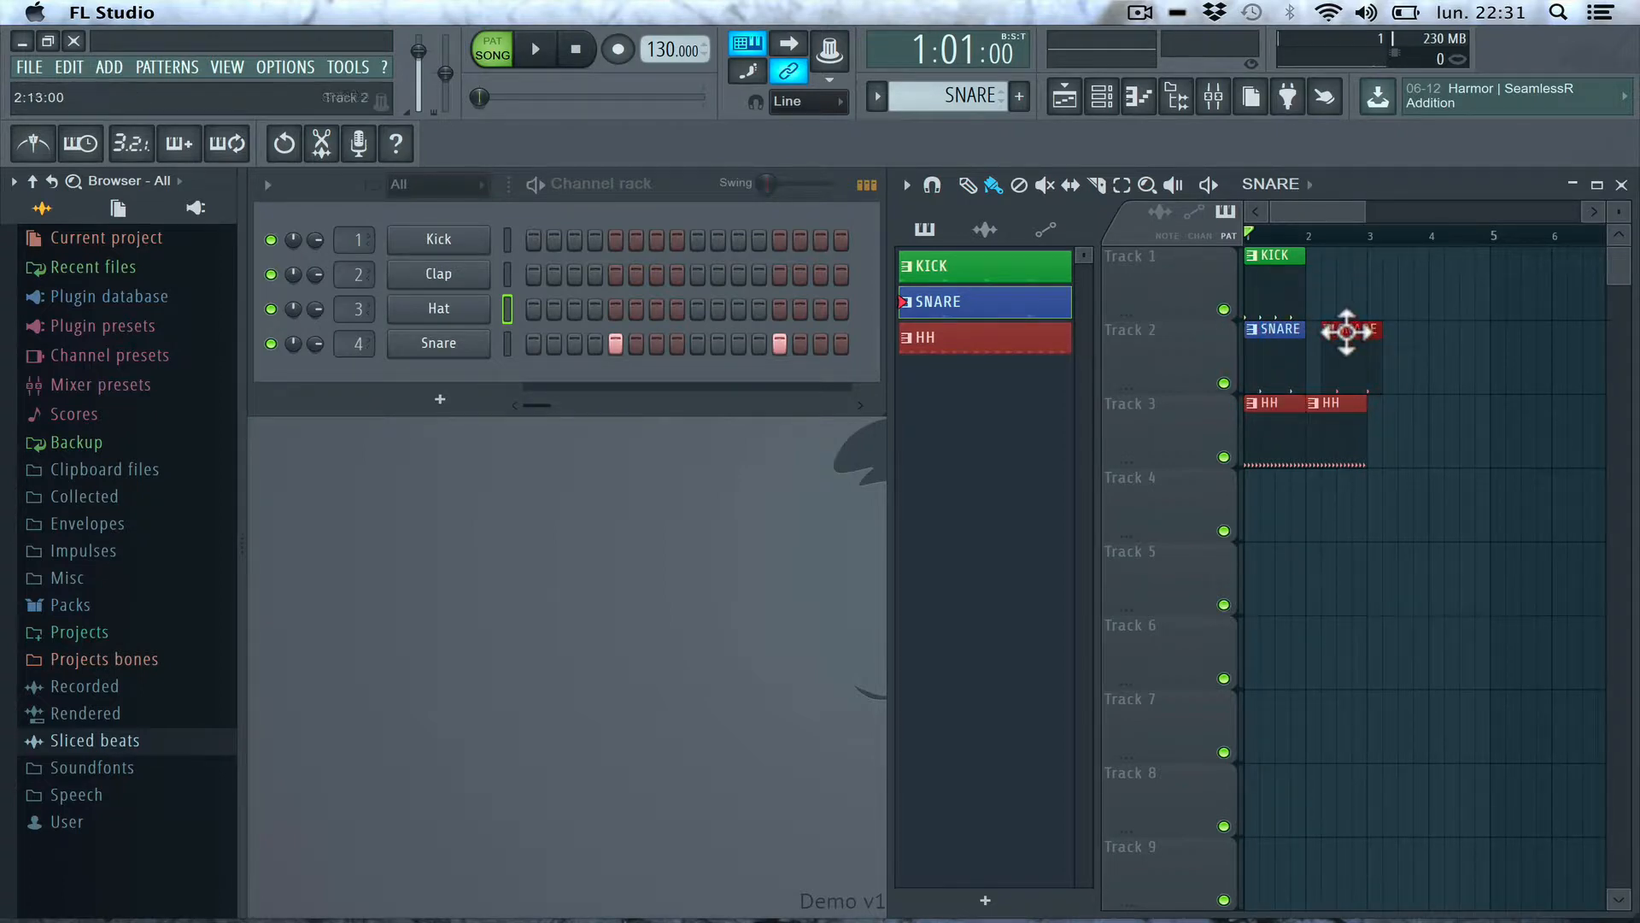
{"action": "left_click_drag", "start_coordinate": [1346, 331], "coordinate": [1333, 330]}
{"action": "left_click", "coordinate": [916, 257]}
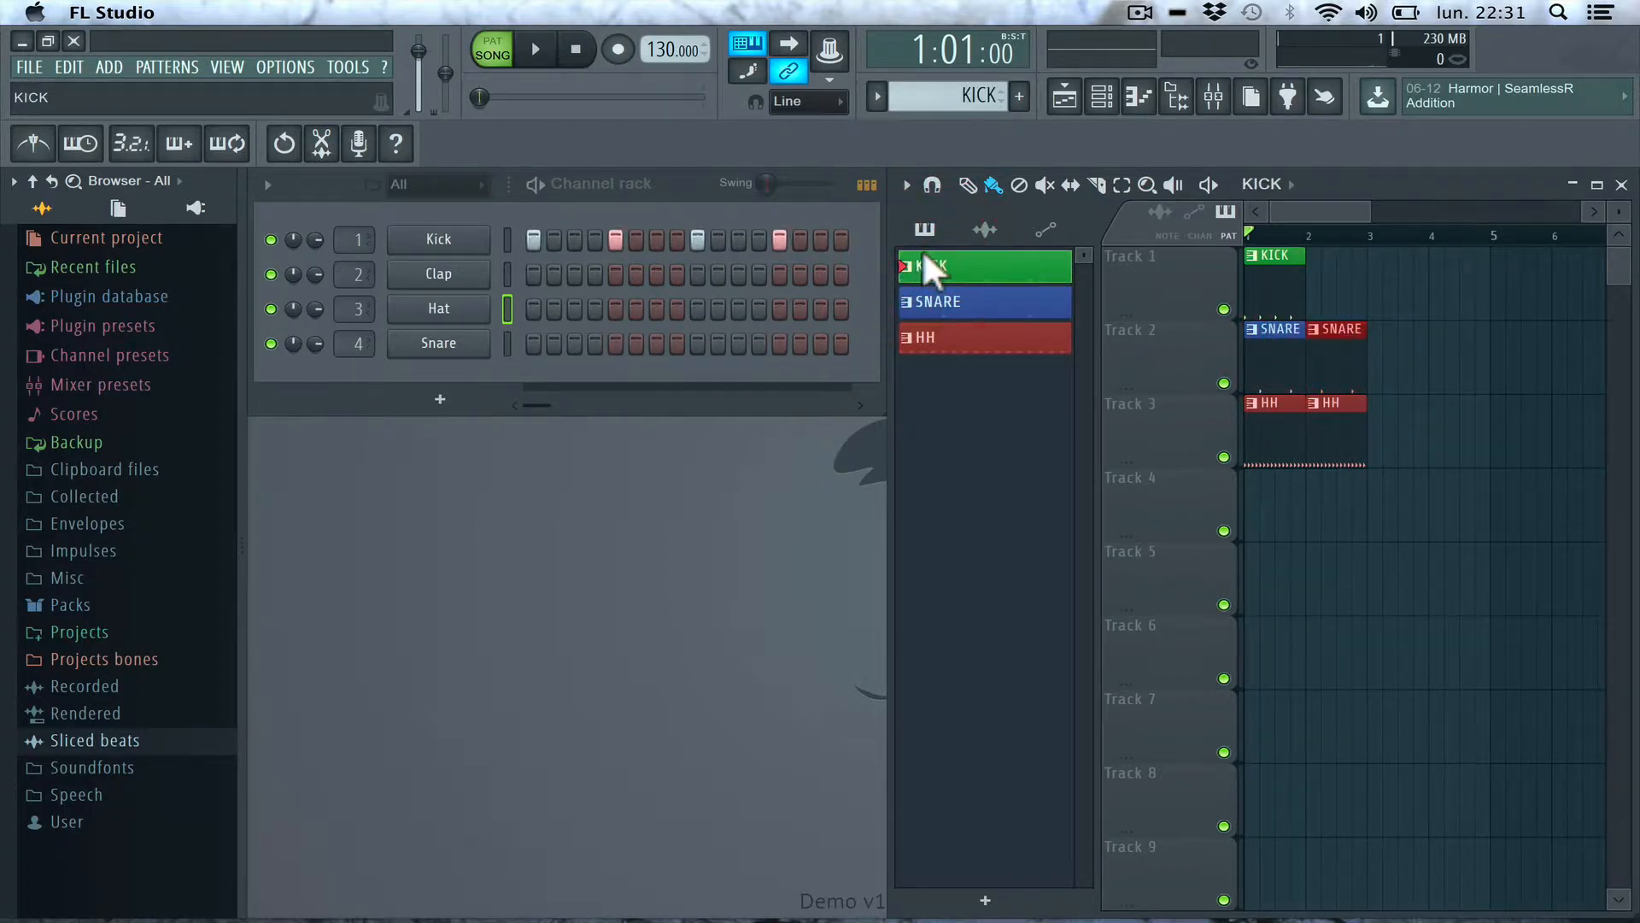
{"action": "left_click", "coordinate": [1307, 256]}
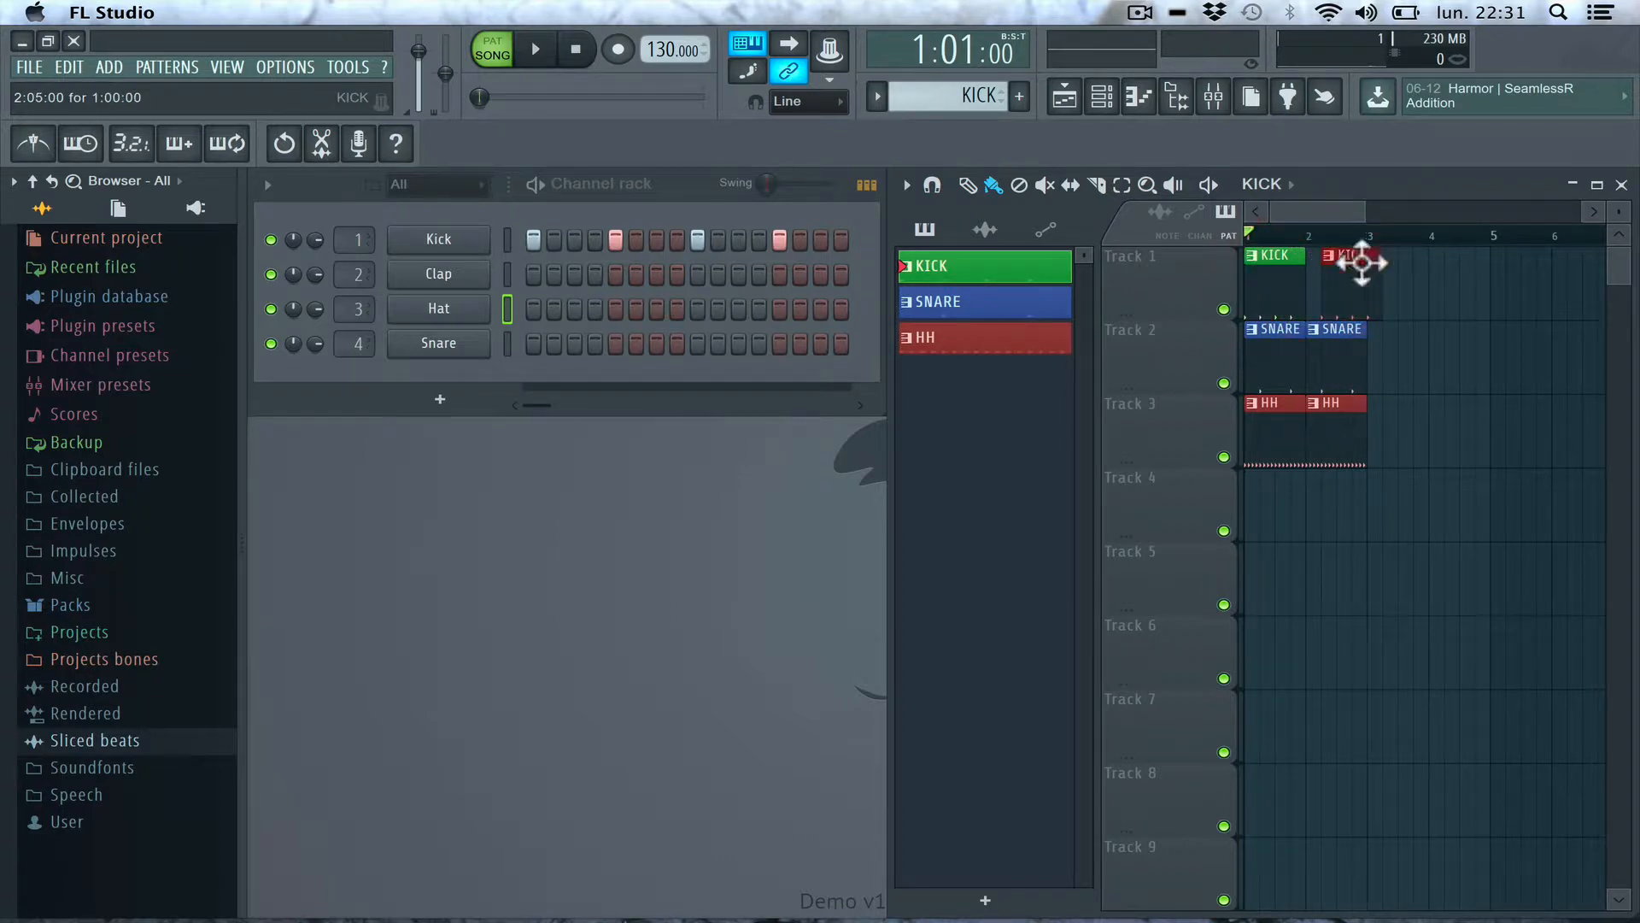
{"action": "key", "text": "space"}
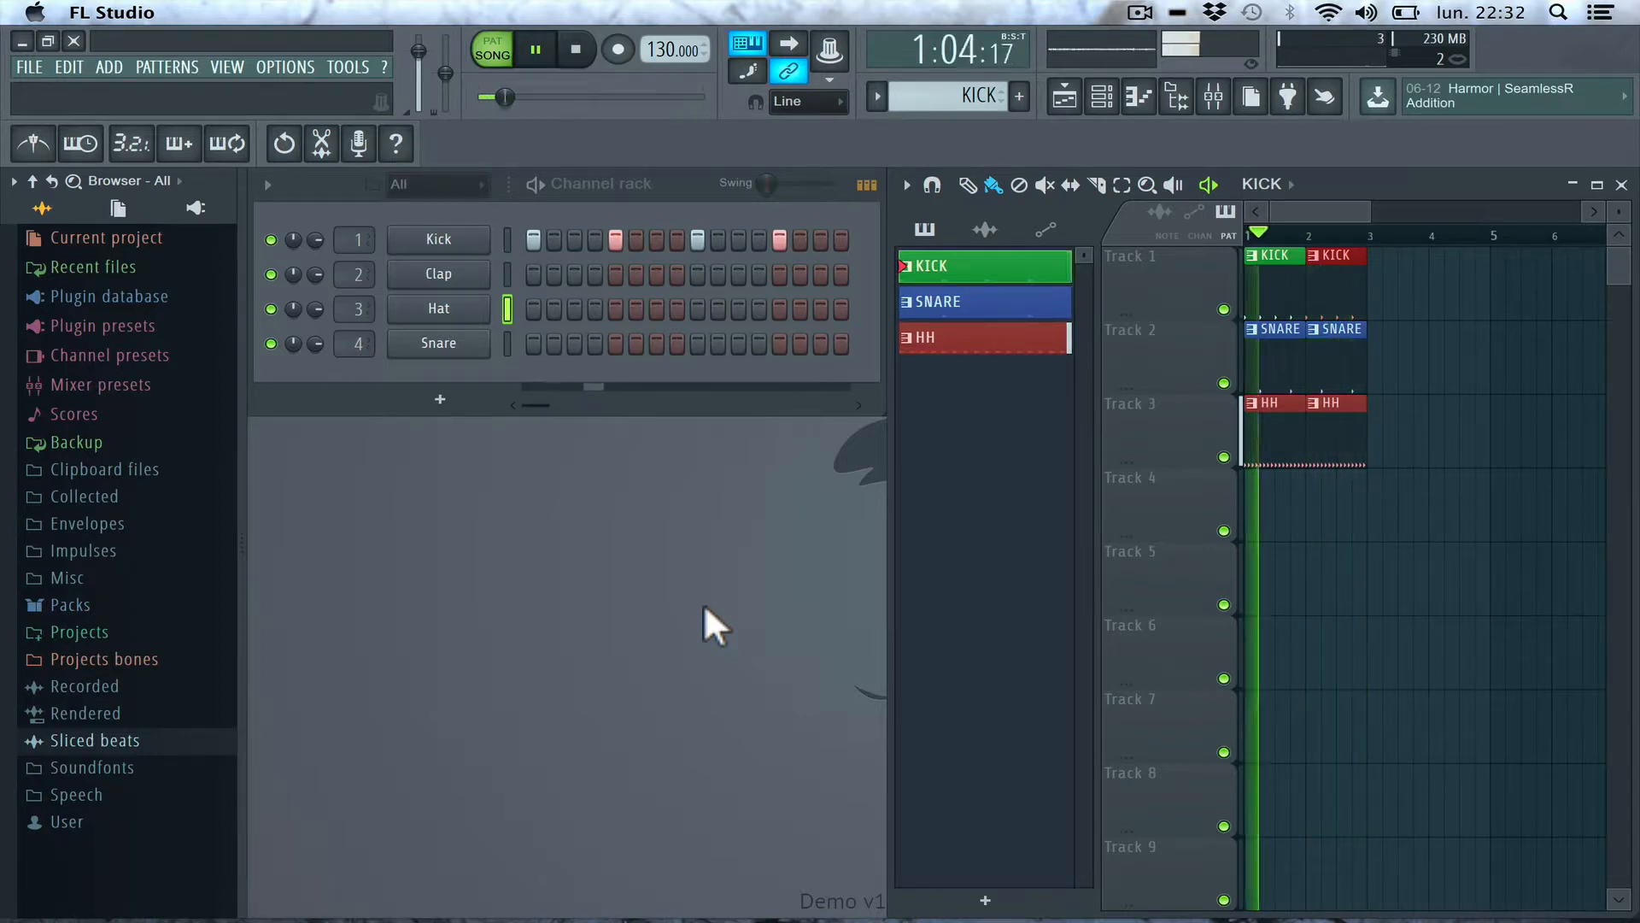
{"action": "key", "text": "space"}
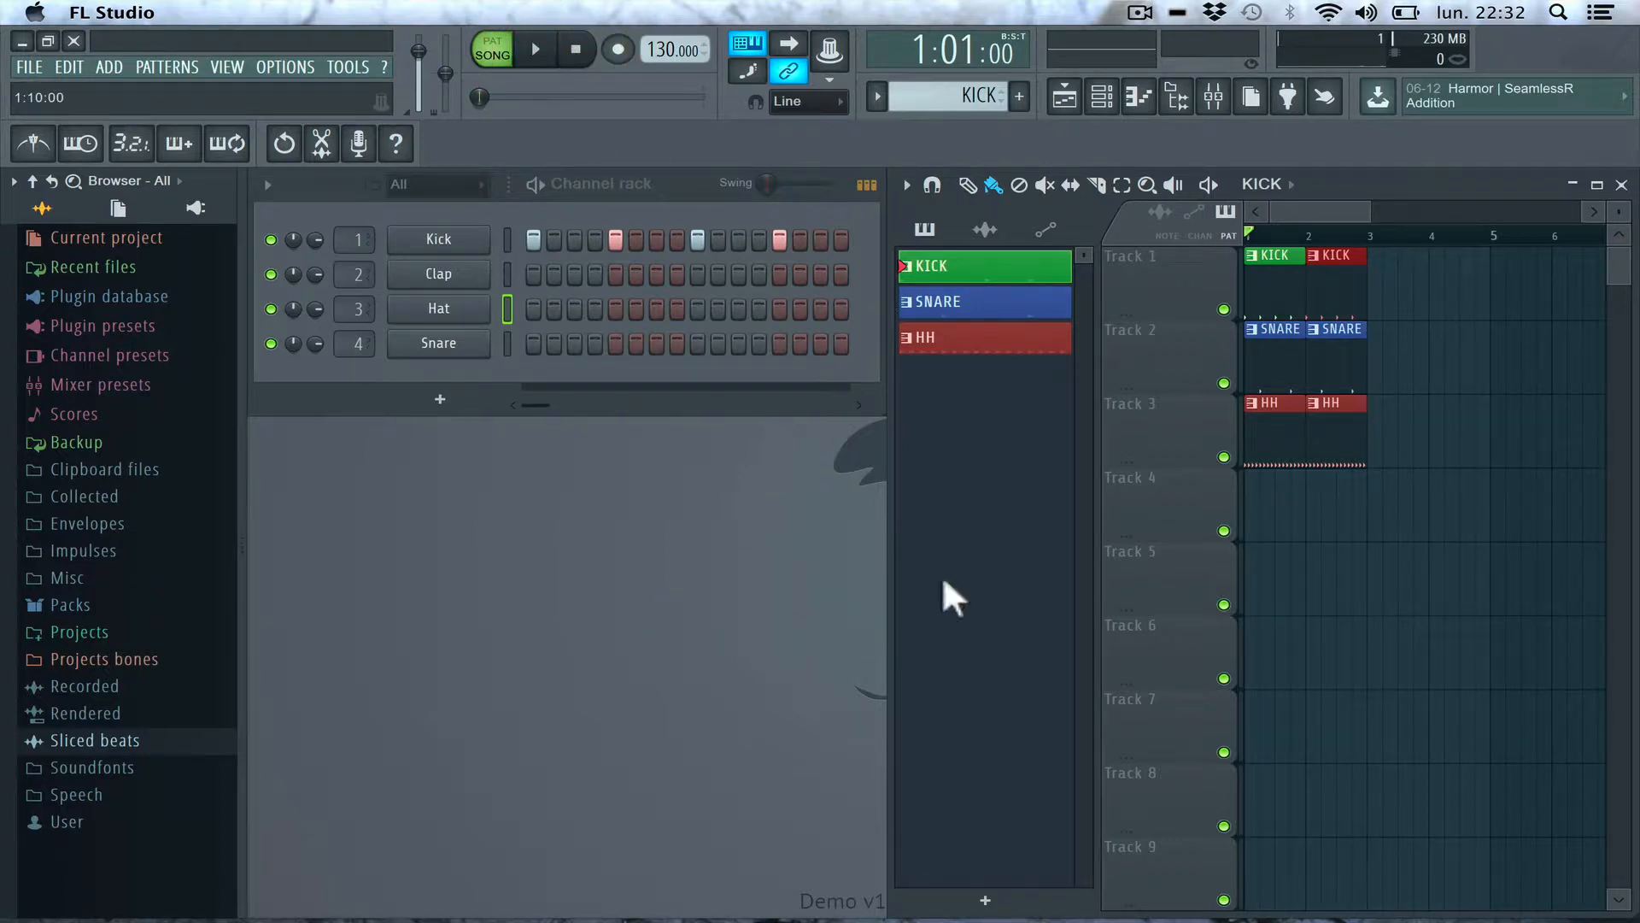
- Rename playlist Track 1 as KICK and give it a green color and the bass drum icon
{"action": "left_click", "coordinate": [1134, 258]}
{"action": "right_click", "coordinate": [1129, 247]}
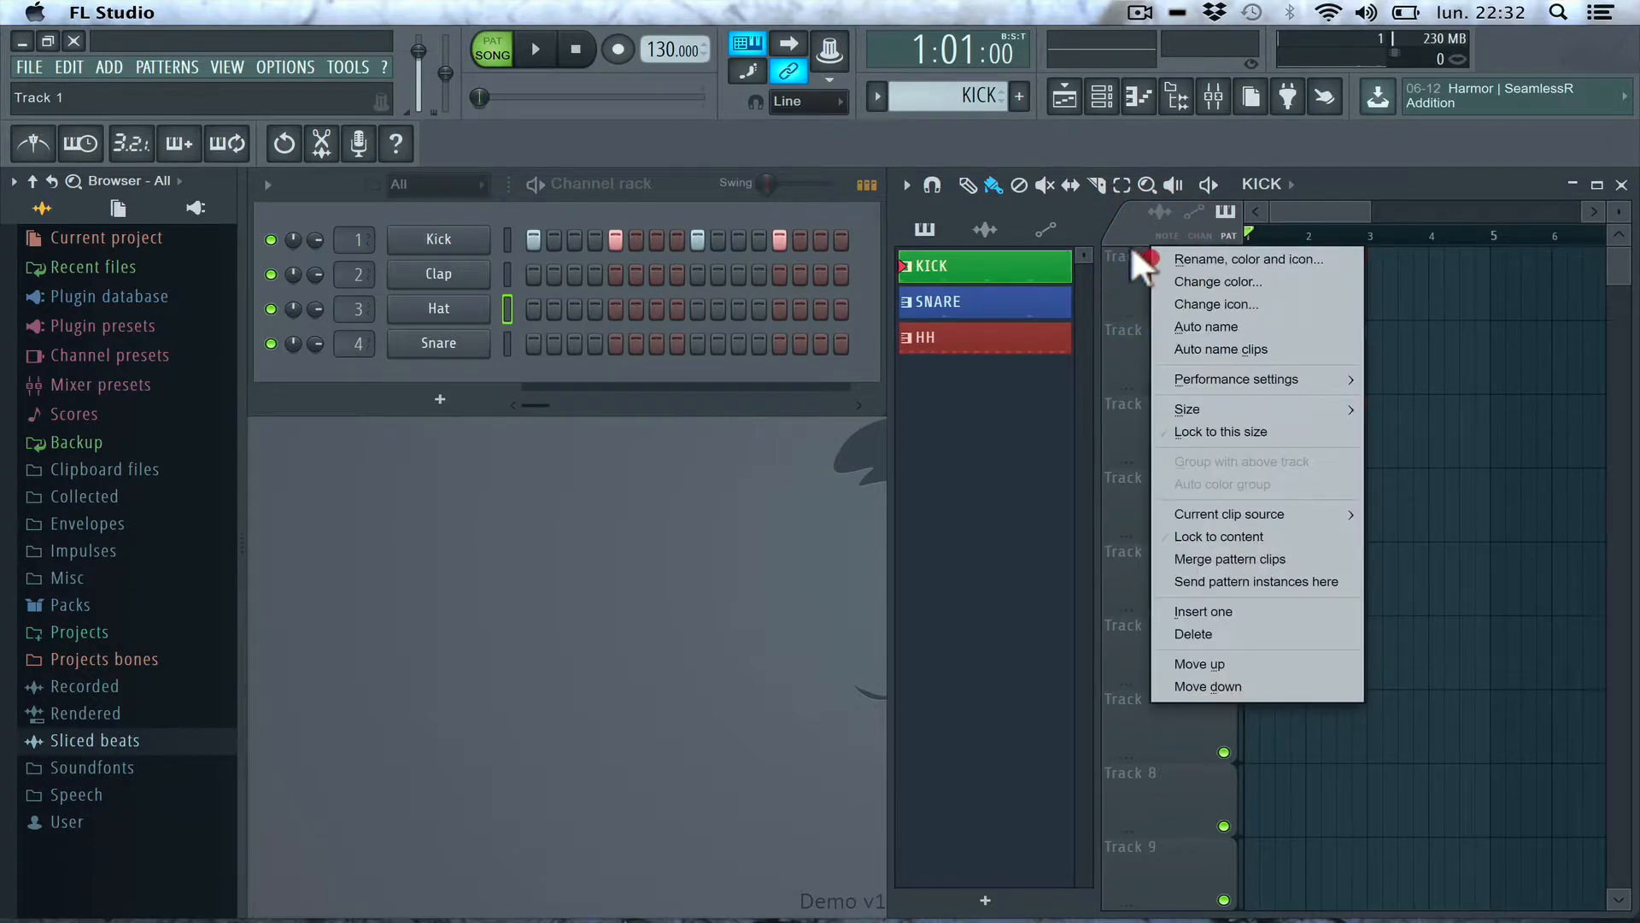
{"action": "left_click", "coordinate": [1270, 259]}
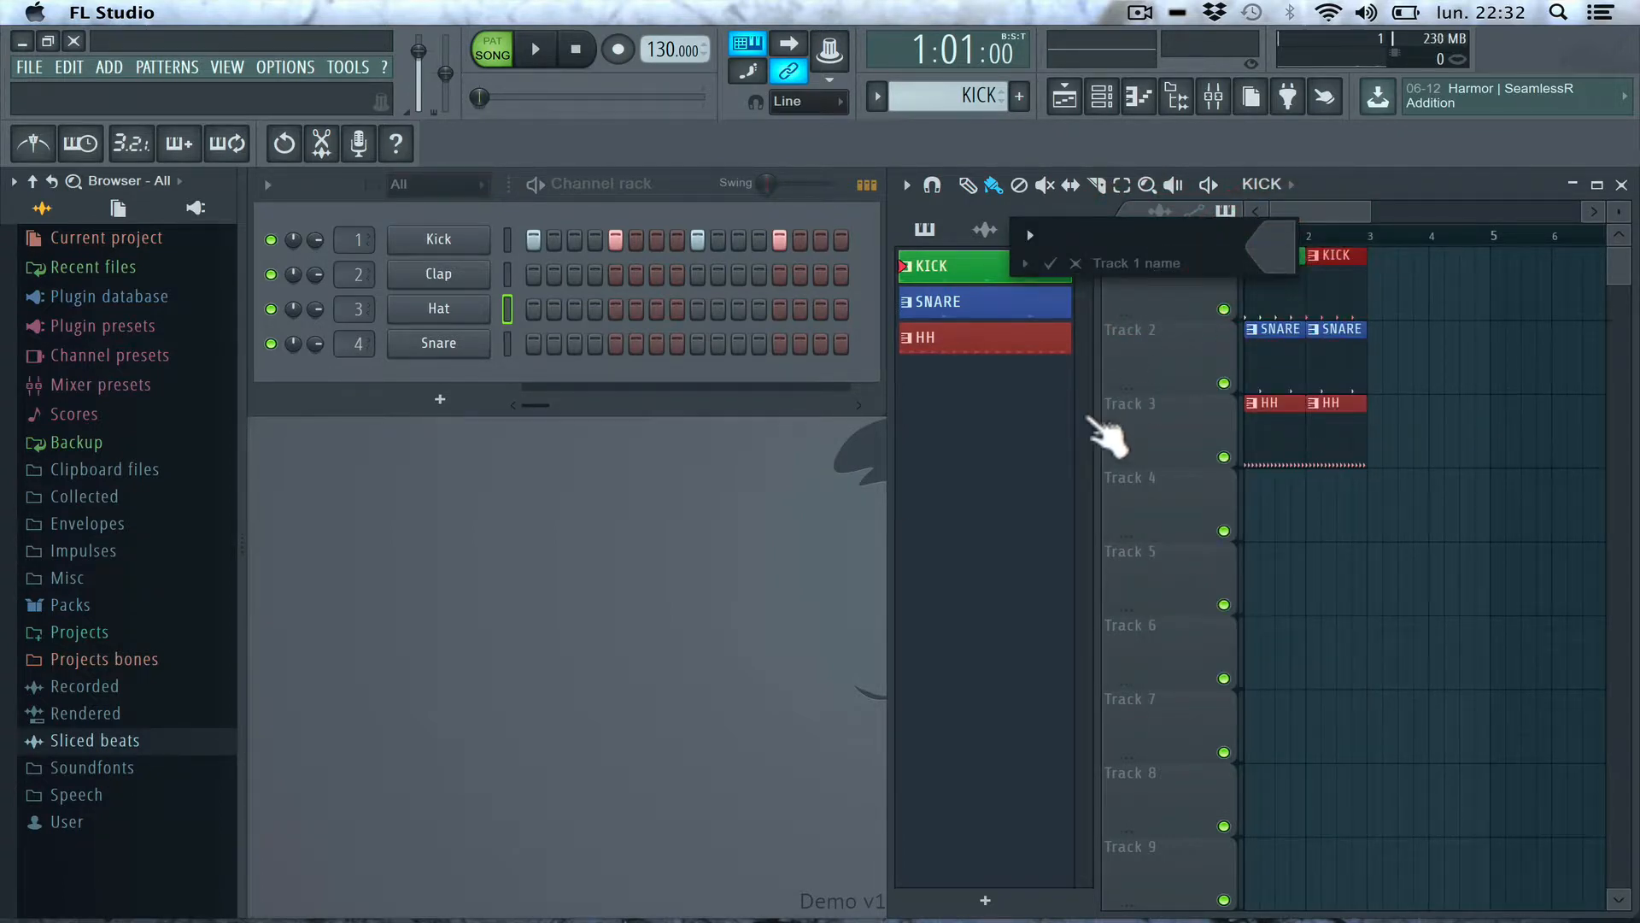
{"action": "type", "text": "K"}
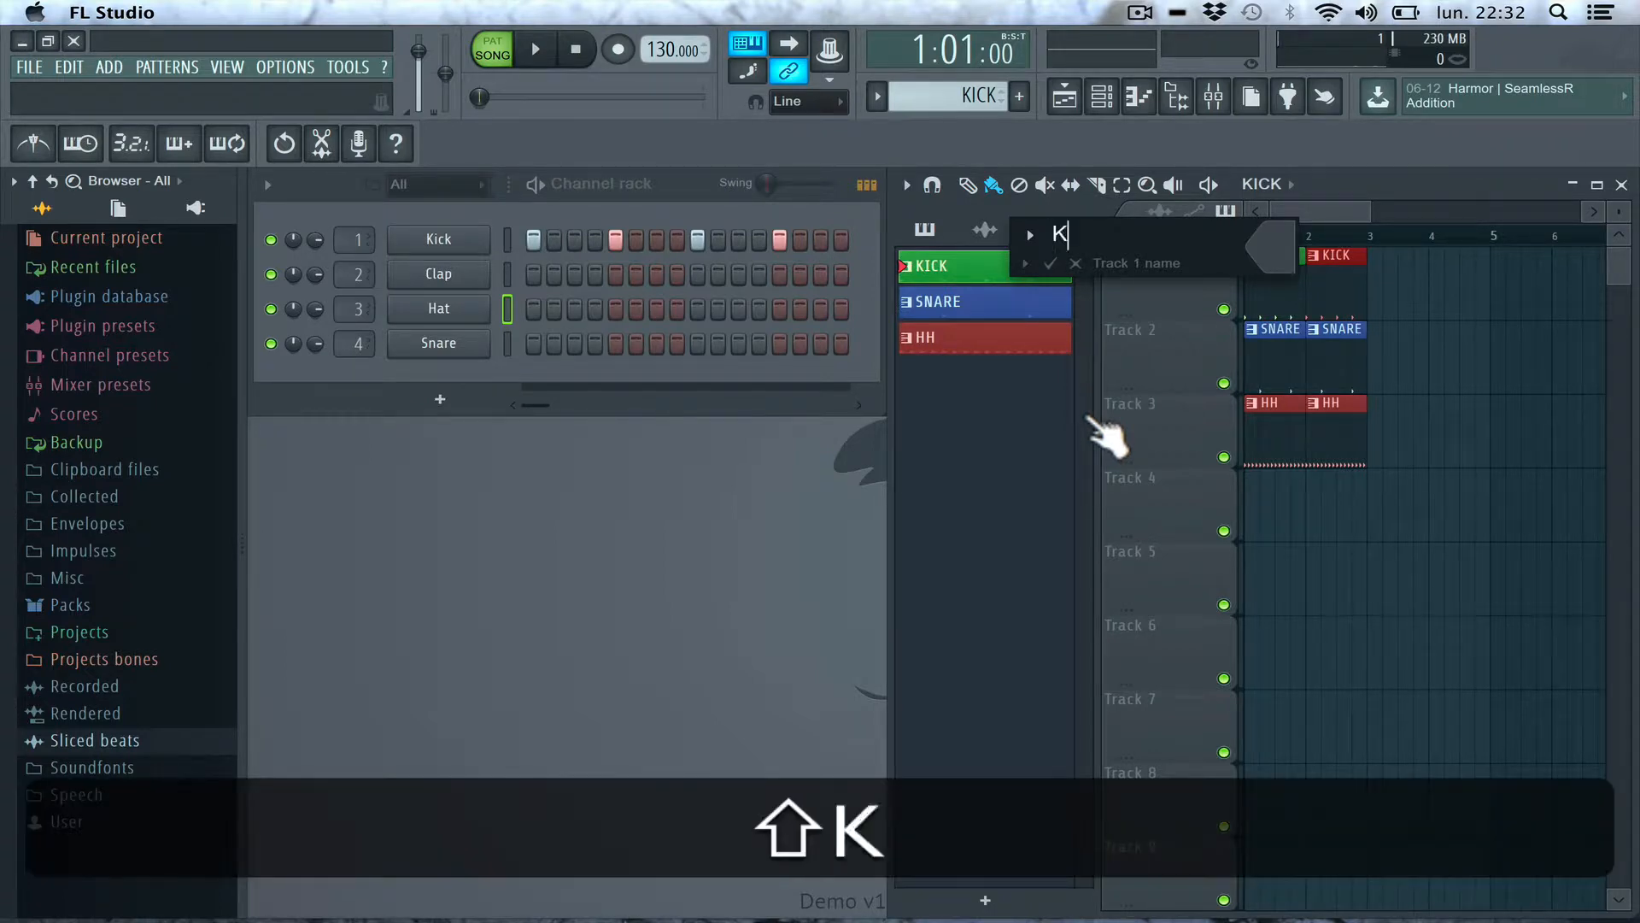
{"action": "type", "text": "ICK"}
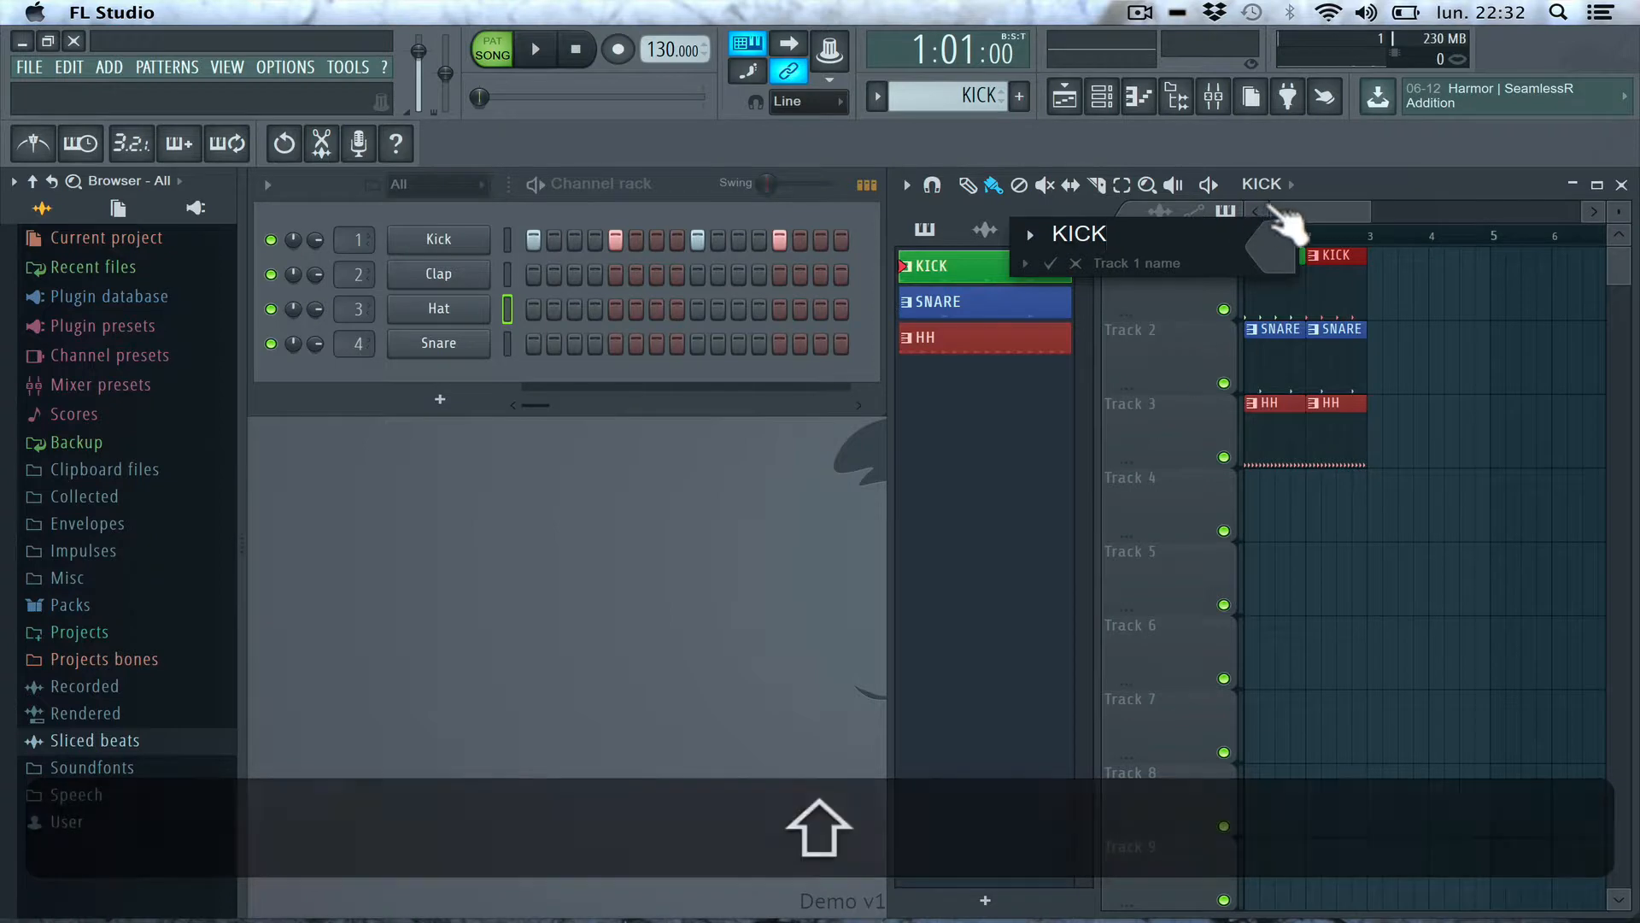
{"action": "left_click", "coordinate": [1265, 249]}
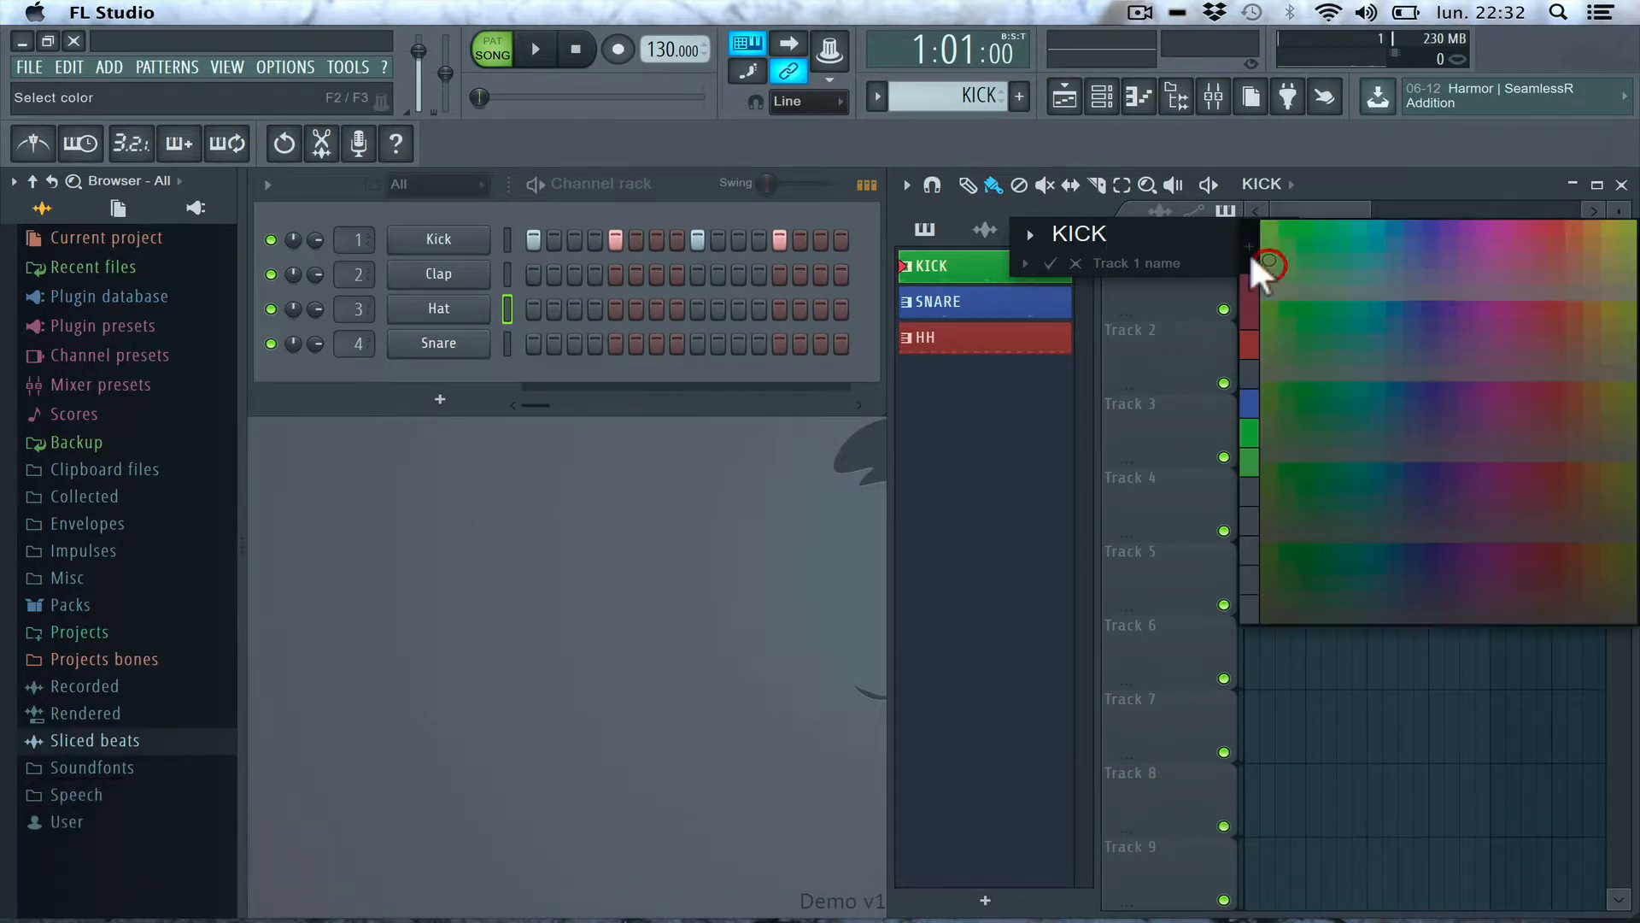
{"action": "left_click", "coordinate": [1286, 224]}
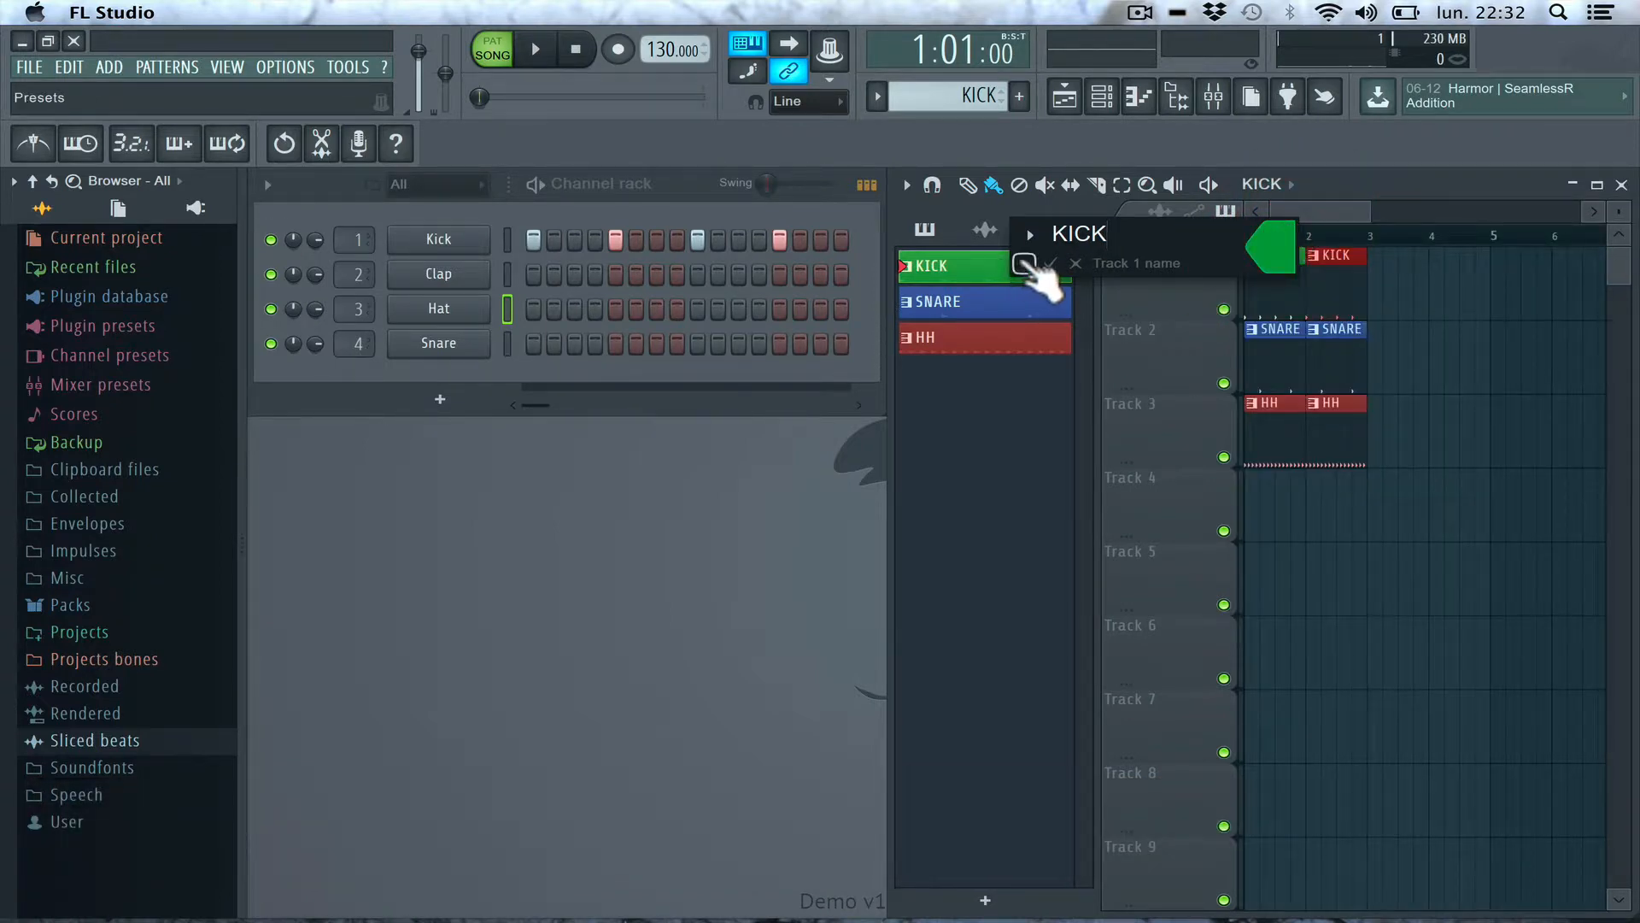
{"action": "left_click", "coordinate": [1008, 221]}
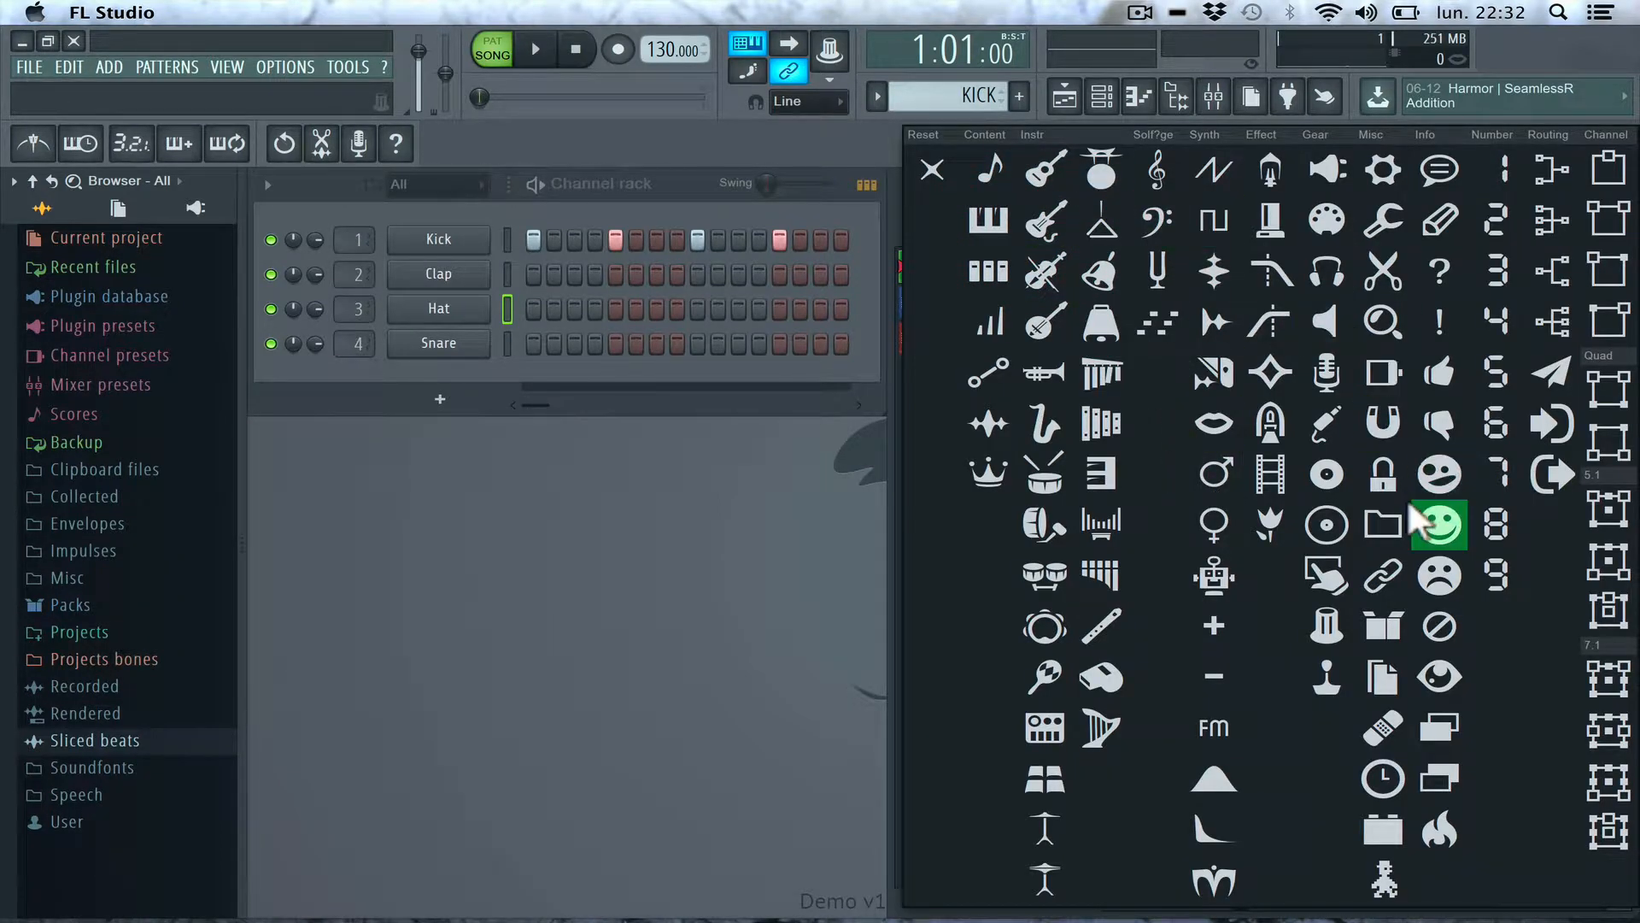
{"action": "left_click", "coordinate": [1036, 516]}
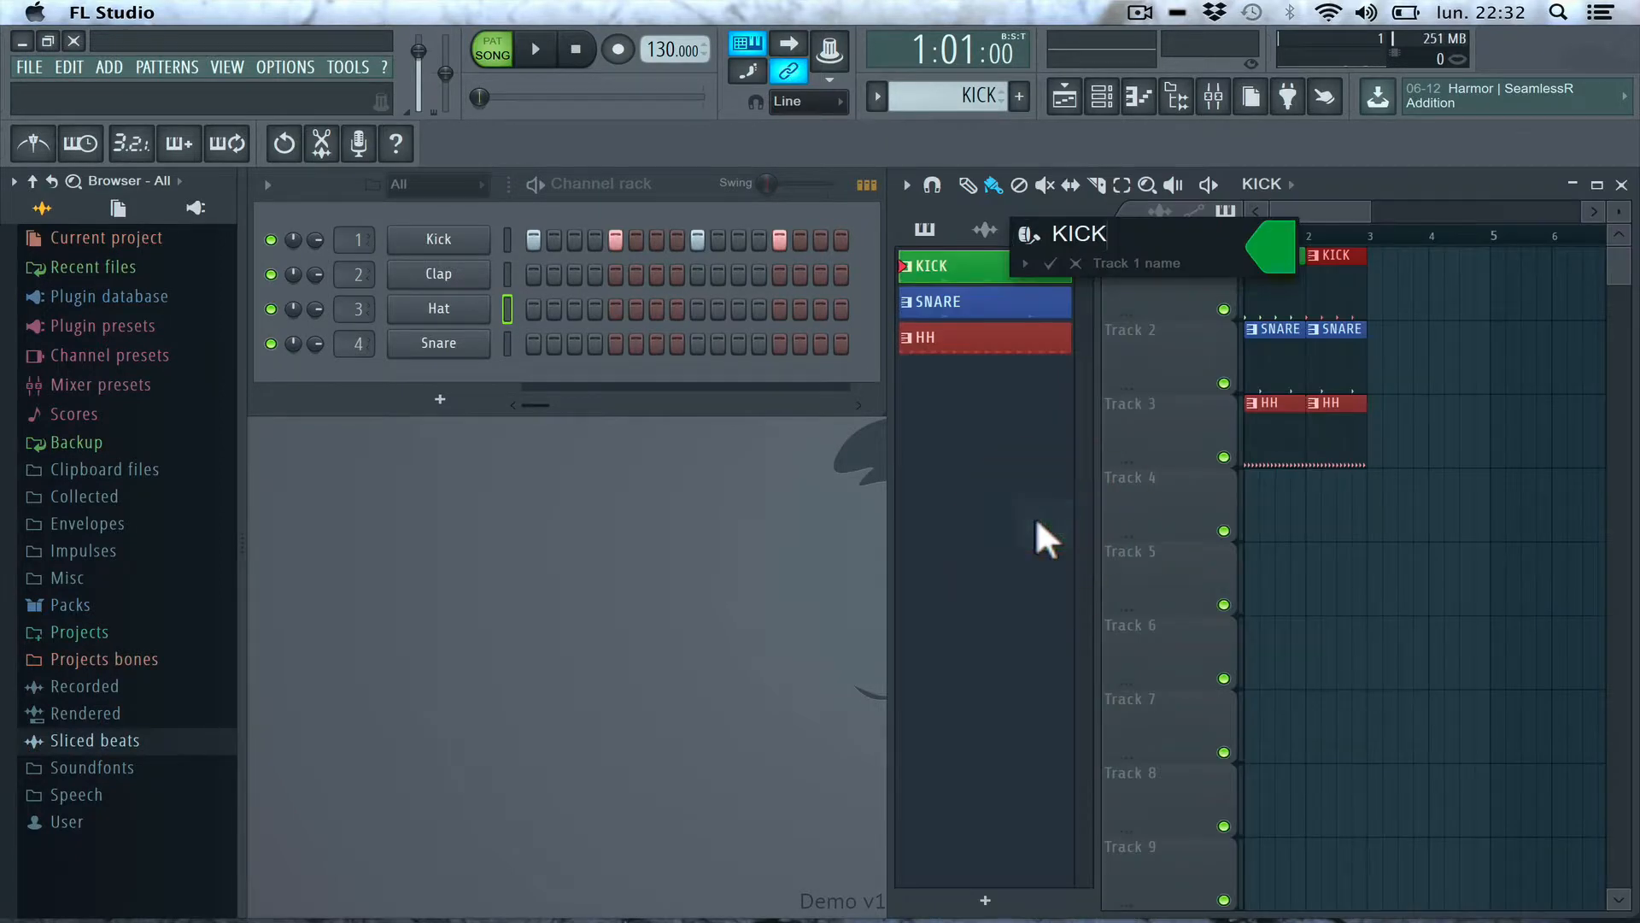
{"action": "key", "text": "Return"}
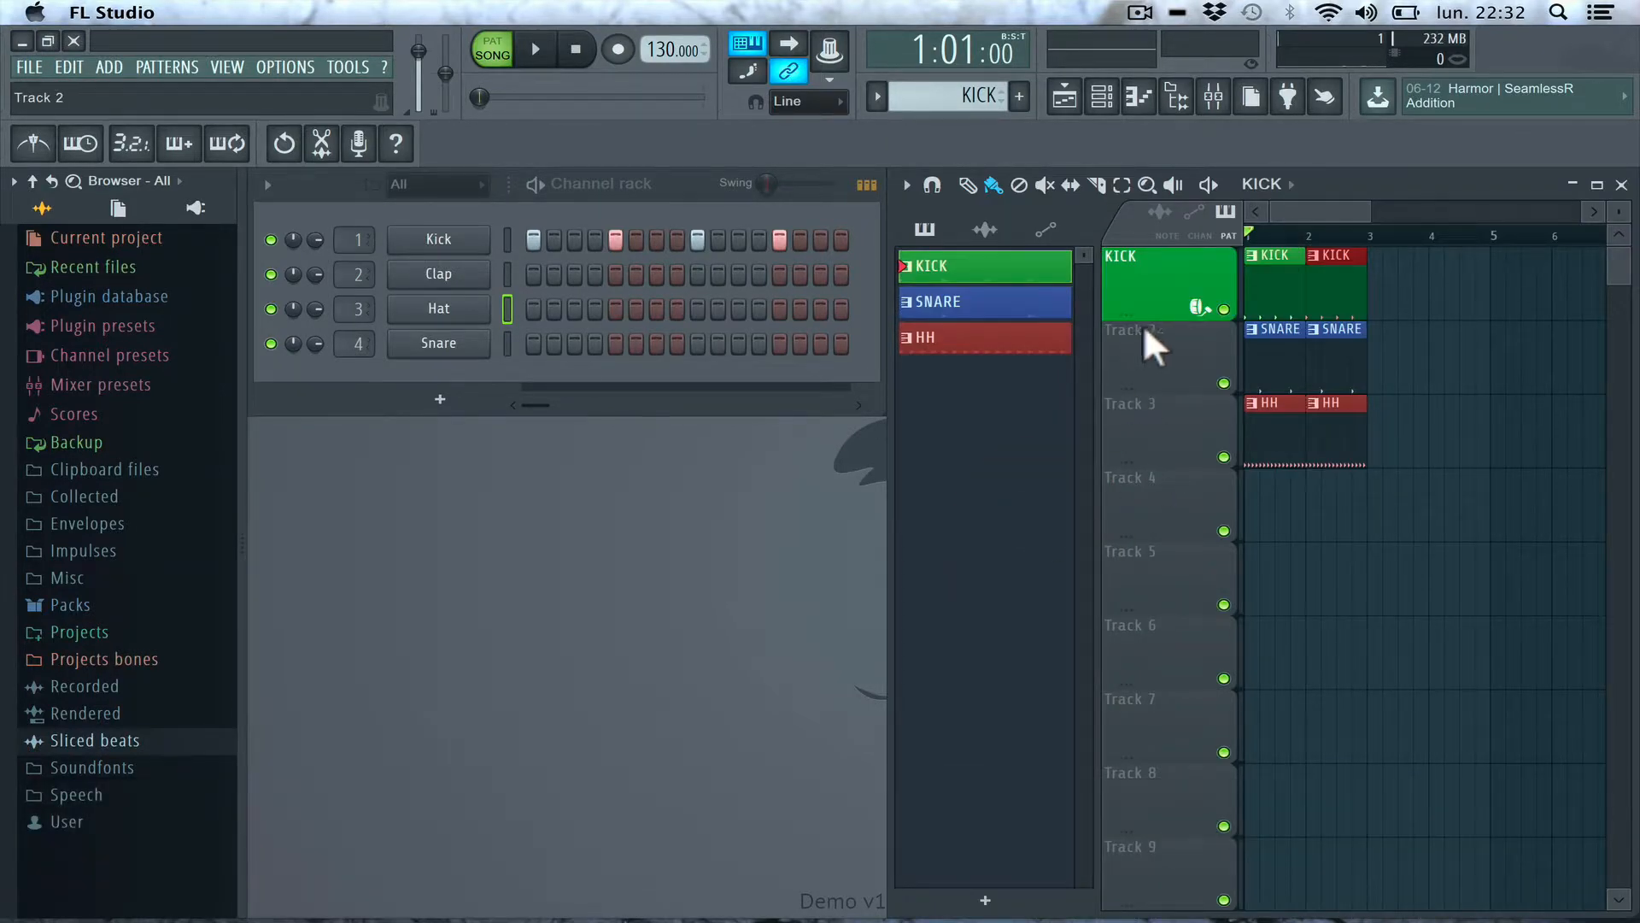
- Rename playlist Track 2 as SNARE and give it a blue-violet color and the snare drum icon
{"action": "right_click", "coordinate": [1143, 325]}
{"action": "left_click", "coordinate": [1213, 332]}
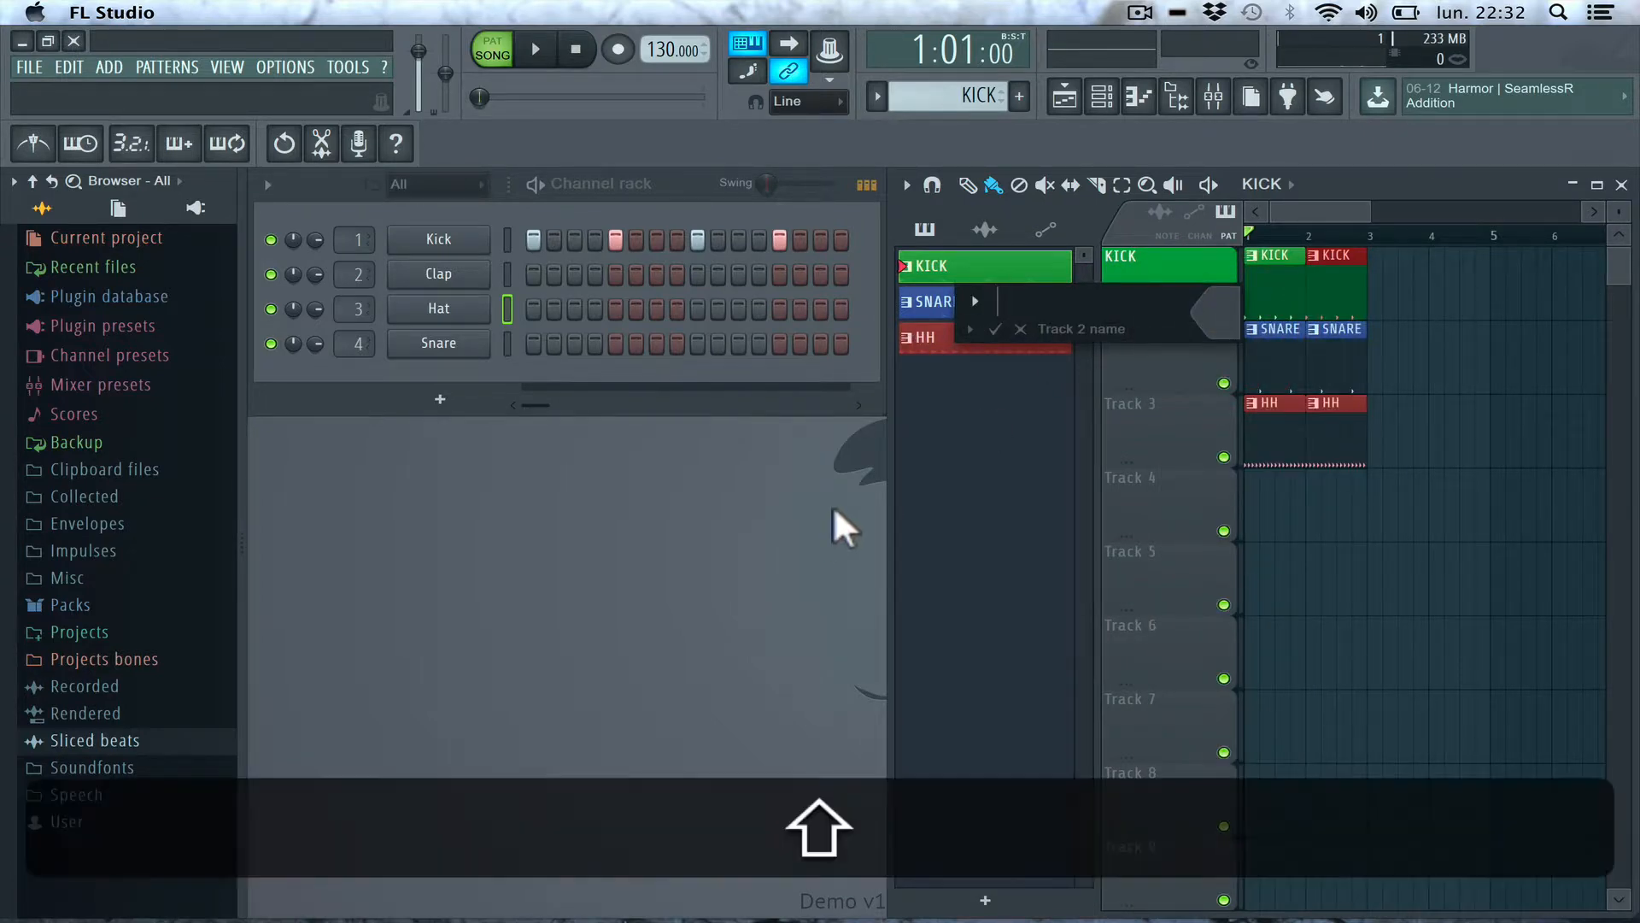
{"action": "type", "text": "SNARE"}
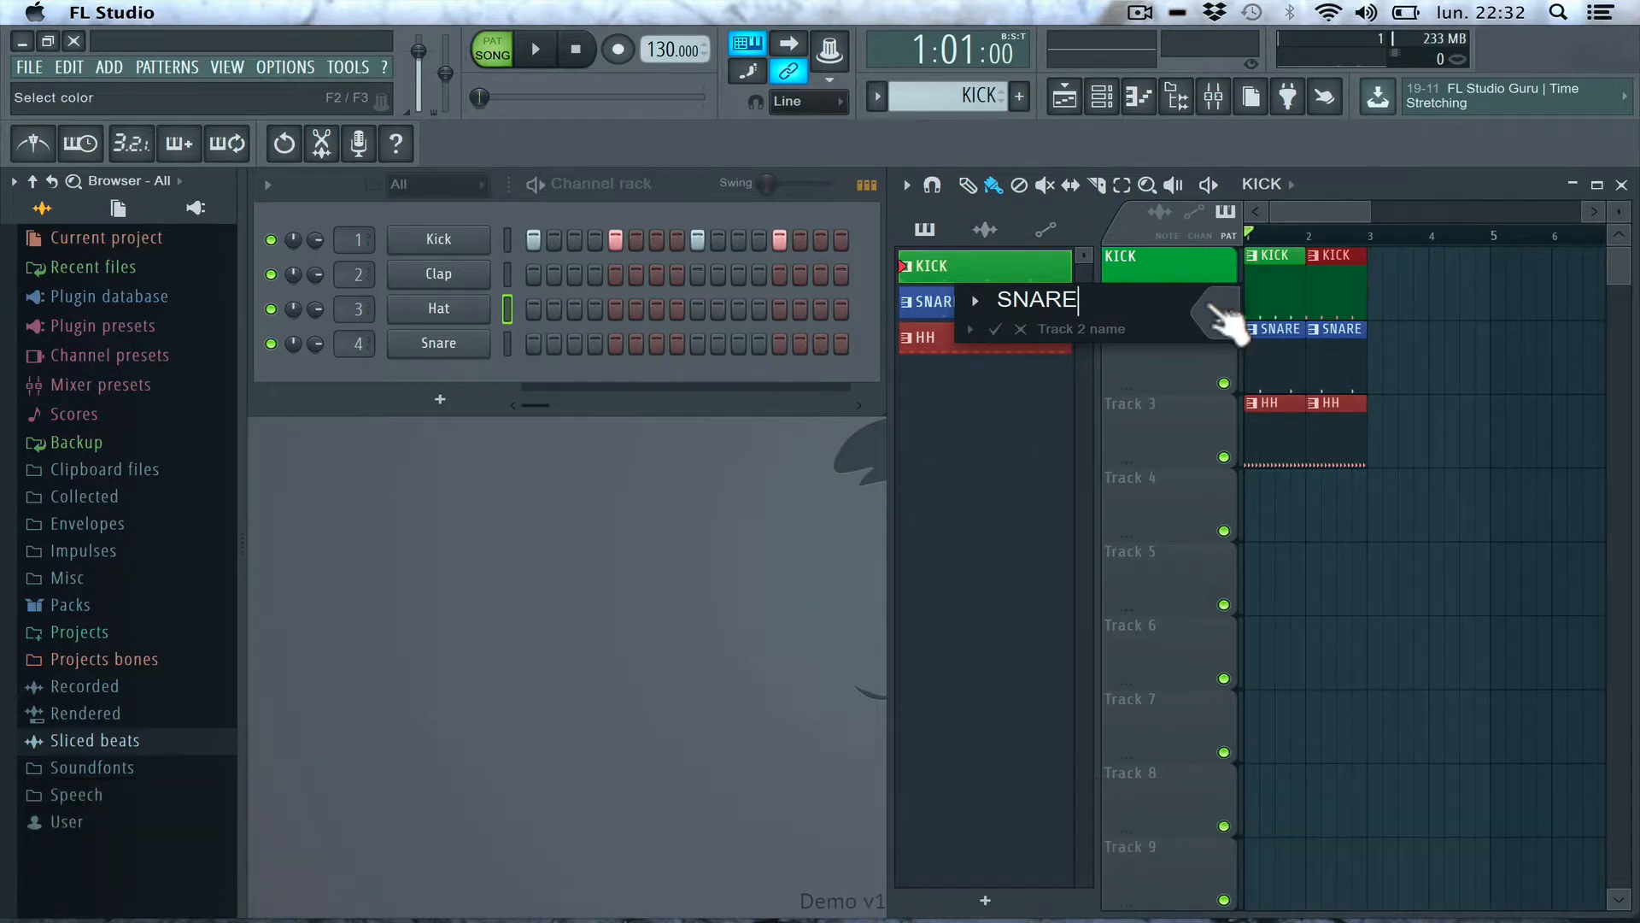
{"action": "left_click", "coordinate": [1213, 310]}
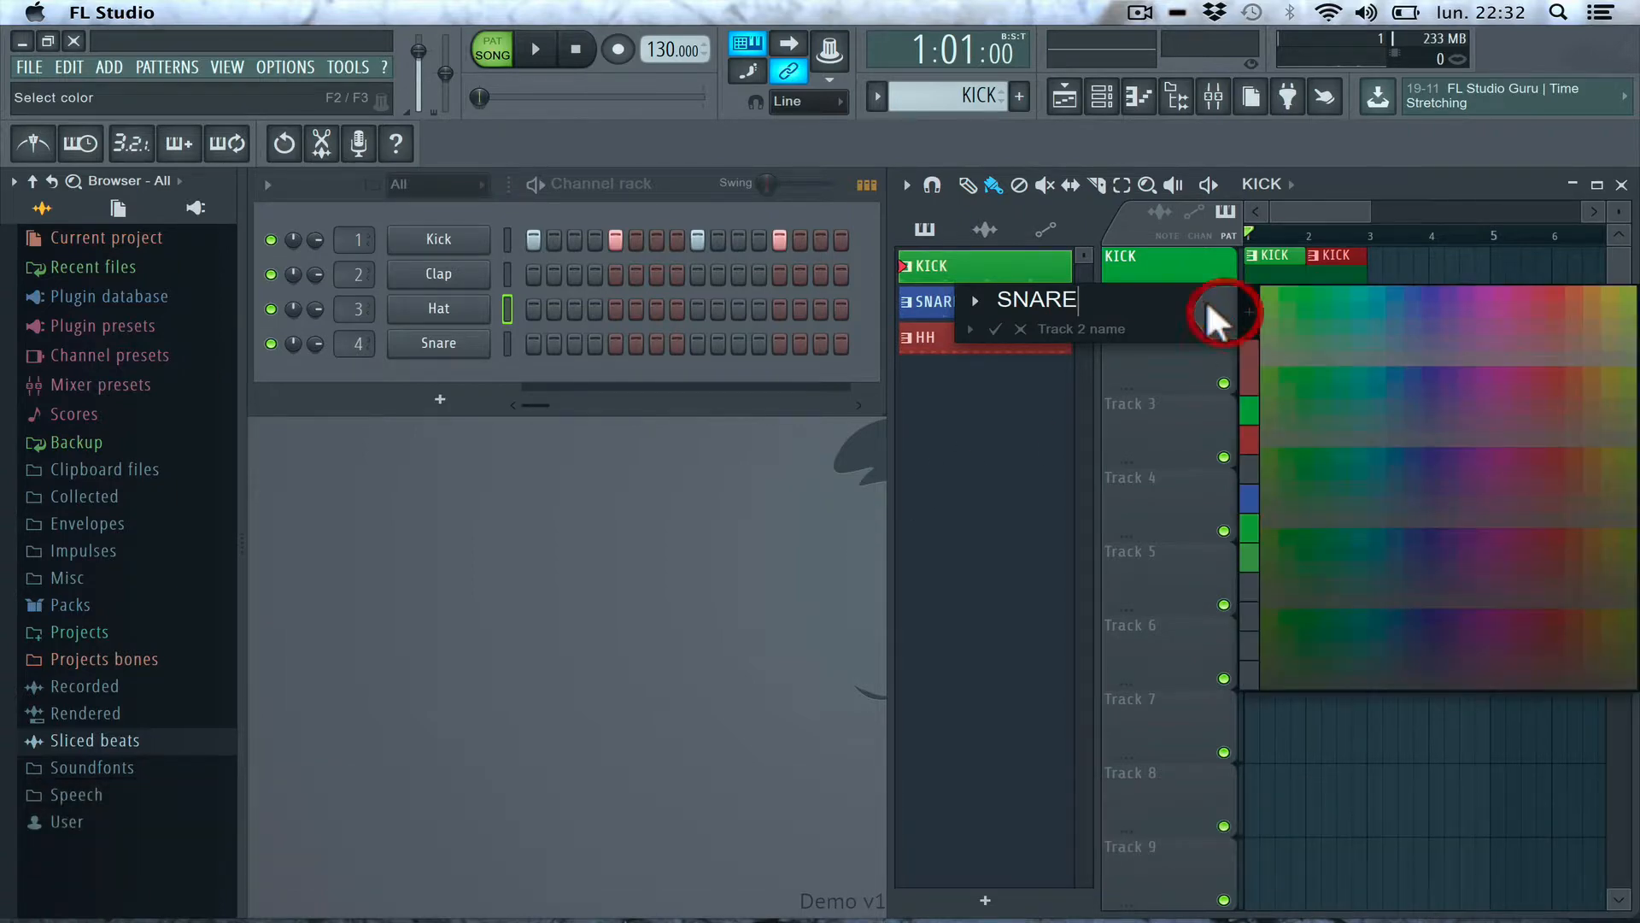
{"action": "left_click", "coordinate": [1418, 289]}
{"action": "left_click", "coordinate": [969, 305]}
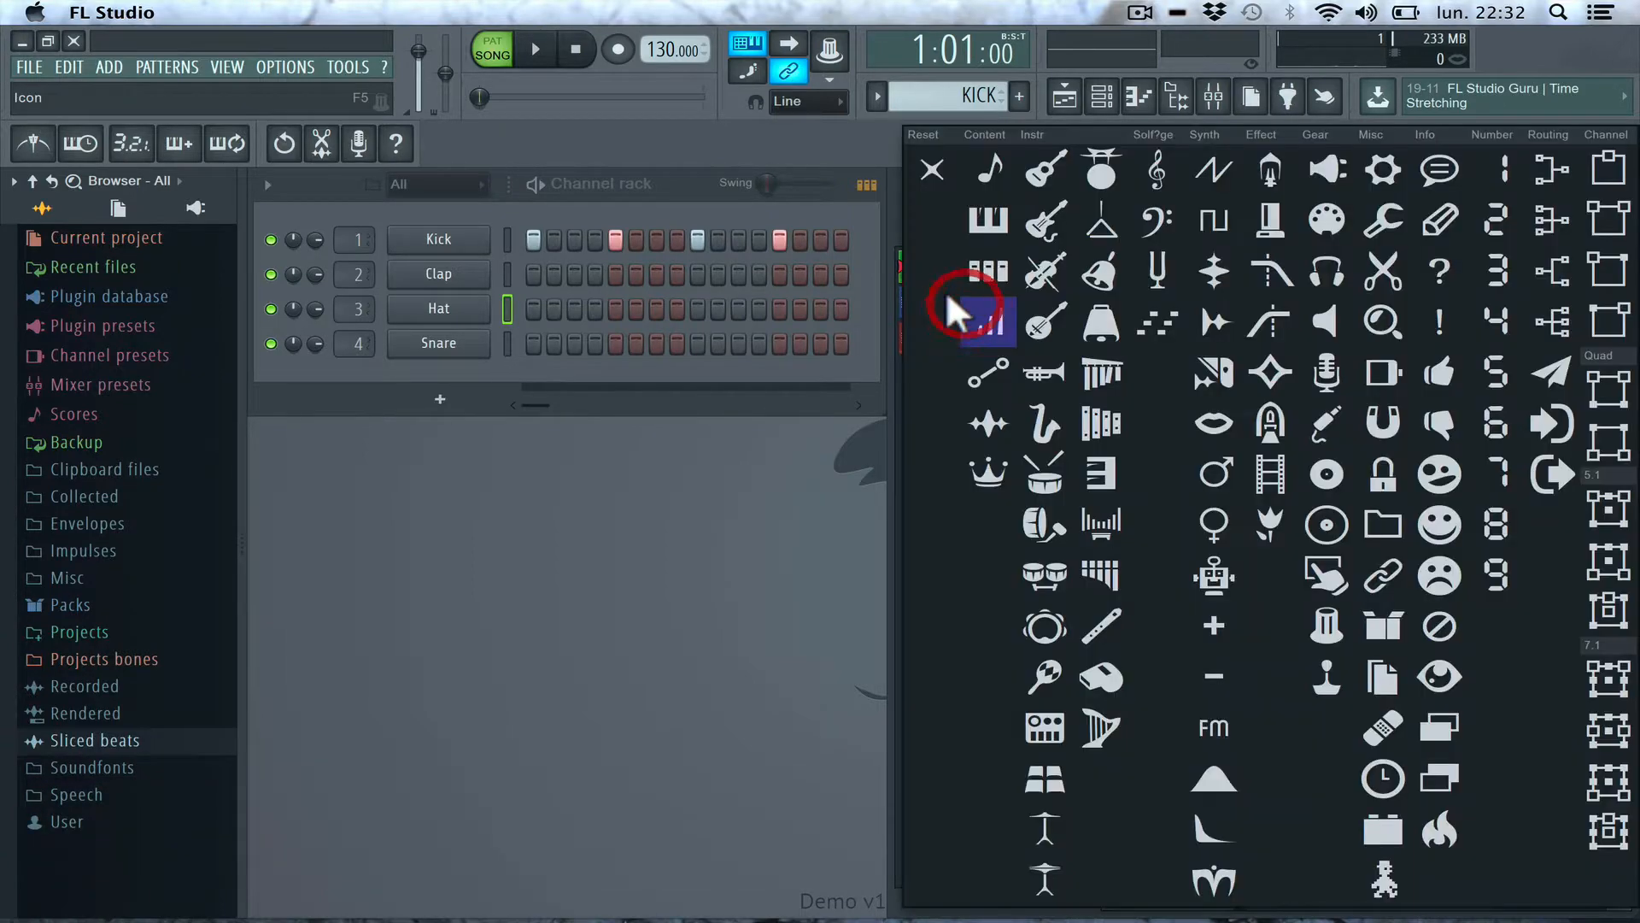
{"action": "left_click", "coordinate": [1027, 476]}
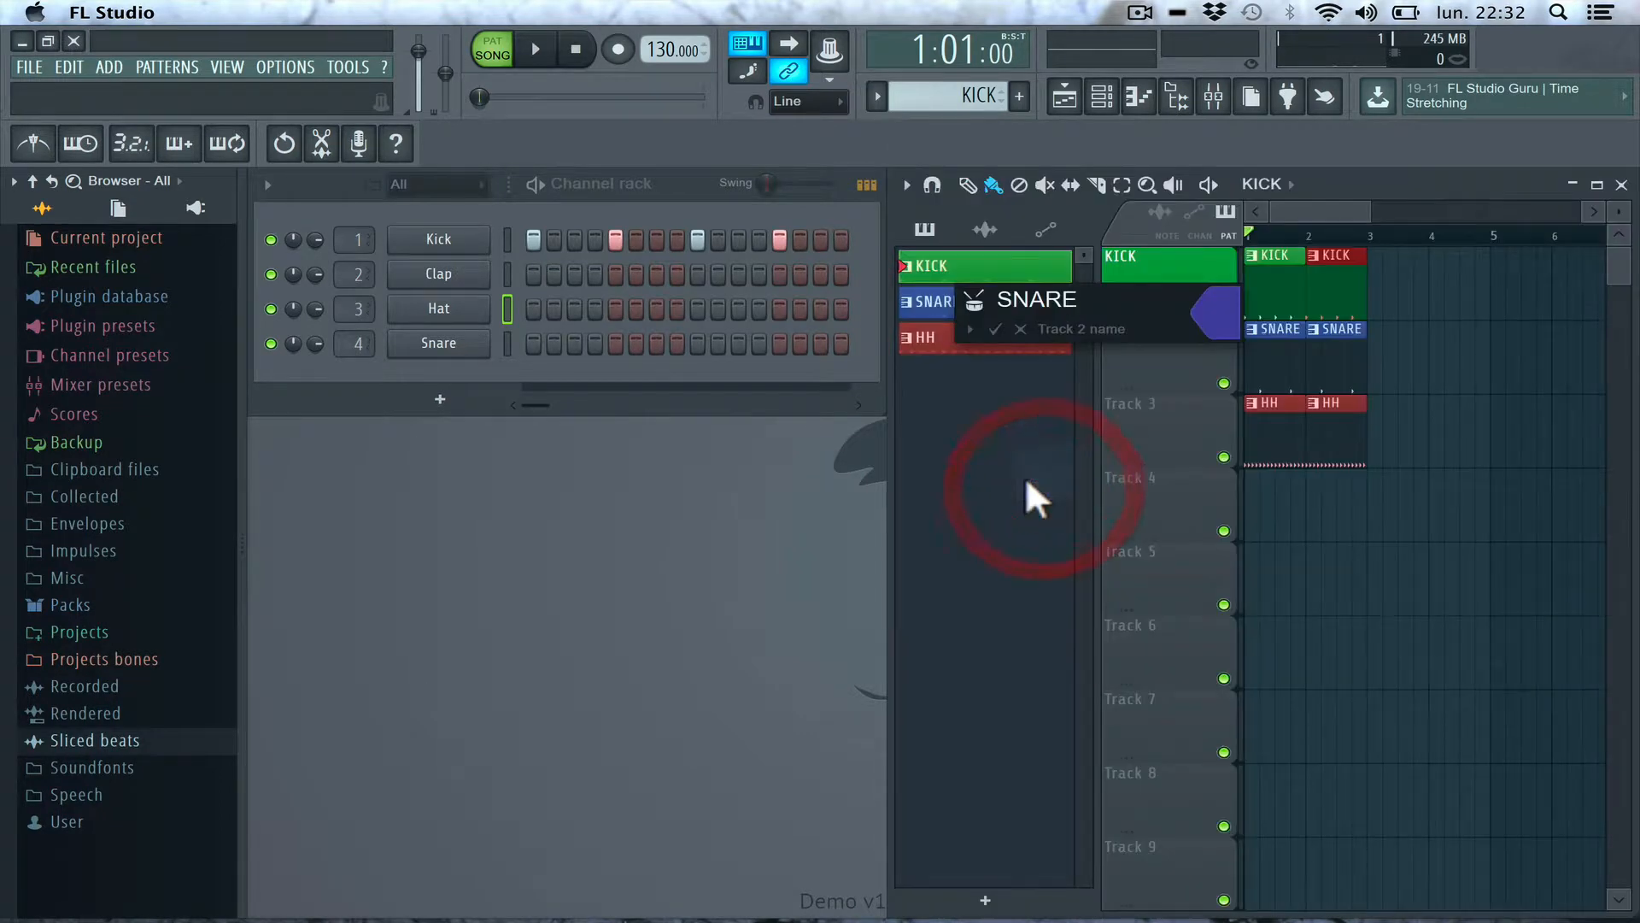
{"action": "key", "text": "Return"}
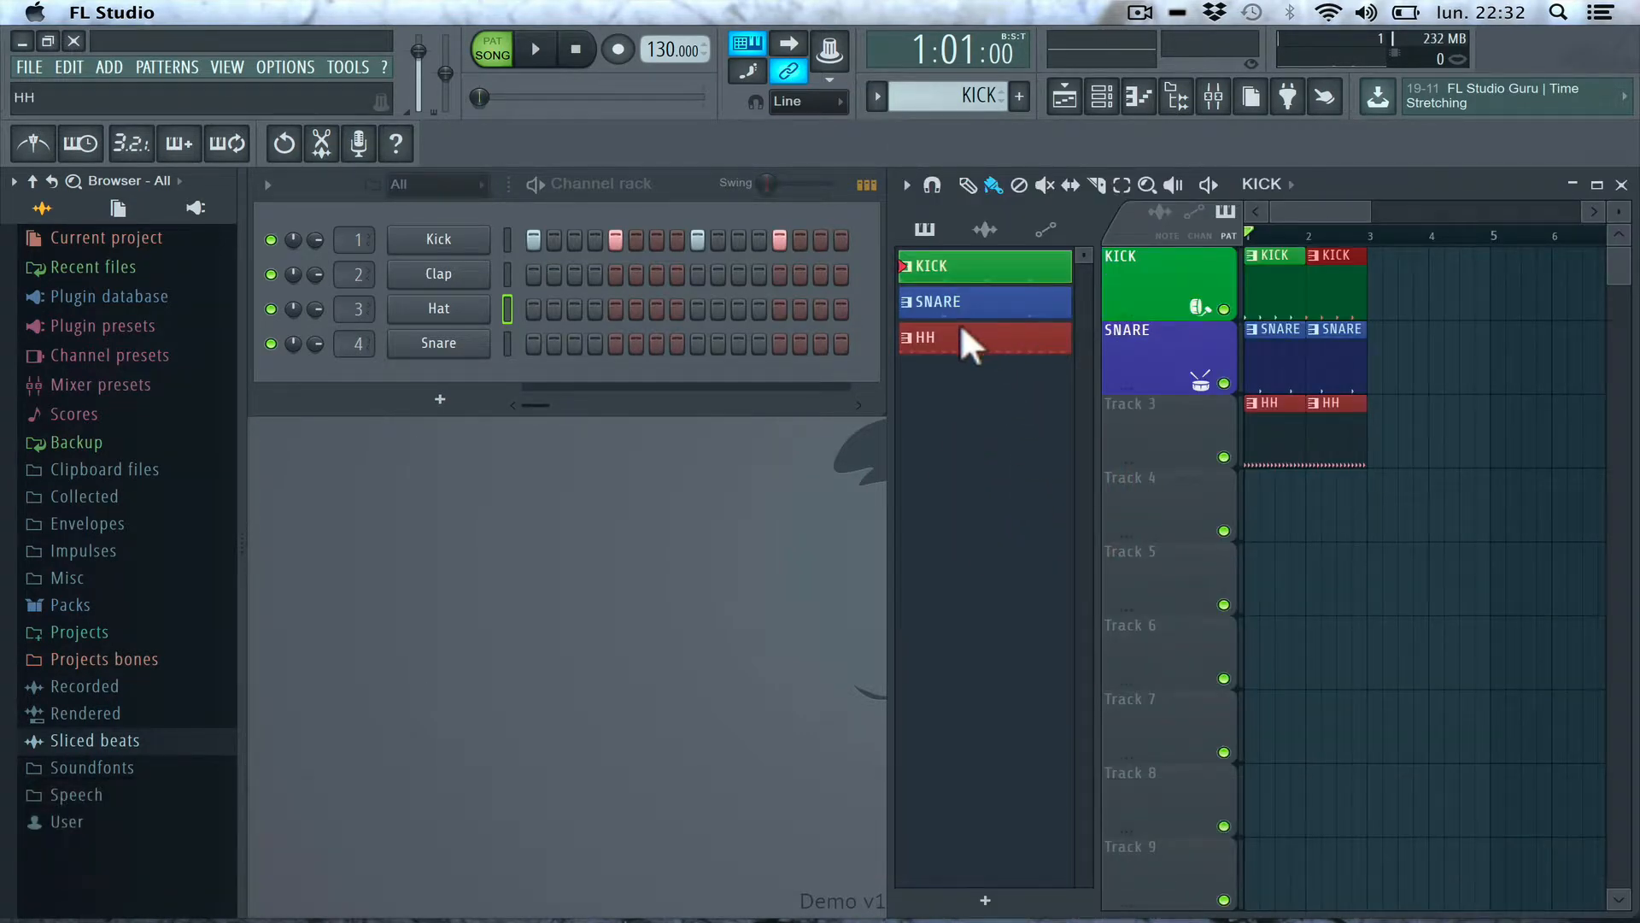
- Rename playlist Track 3 as HH and give it a red color and a cymbal stand icon
{"action": "right_click", "coordinate": [1128, 423]}
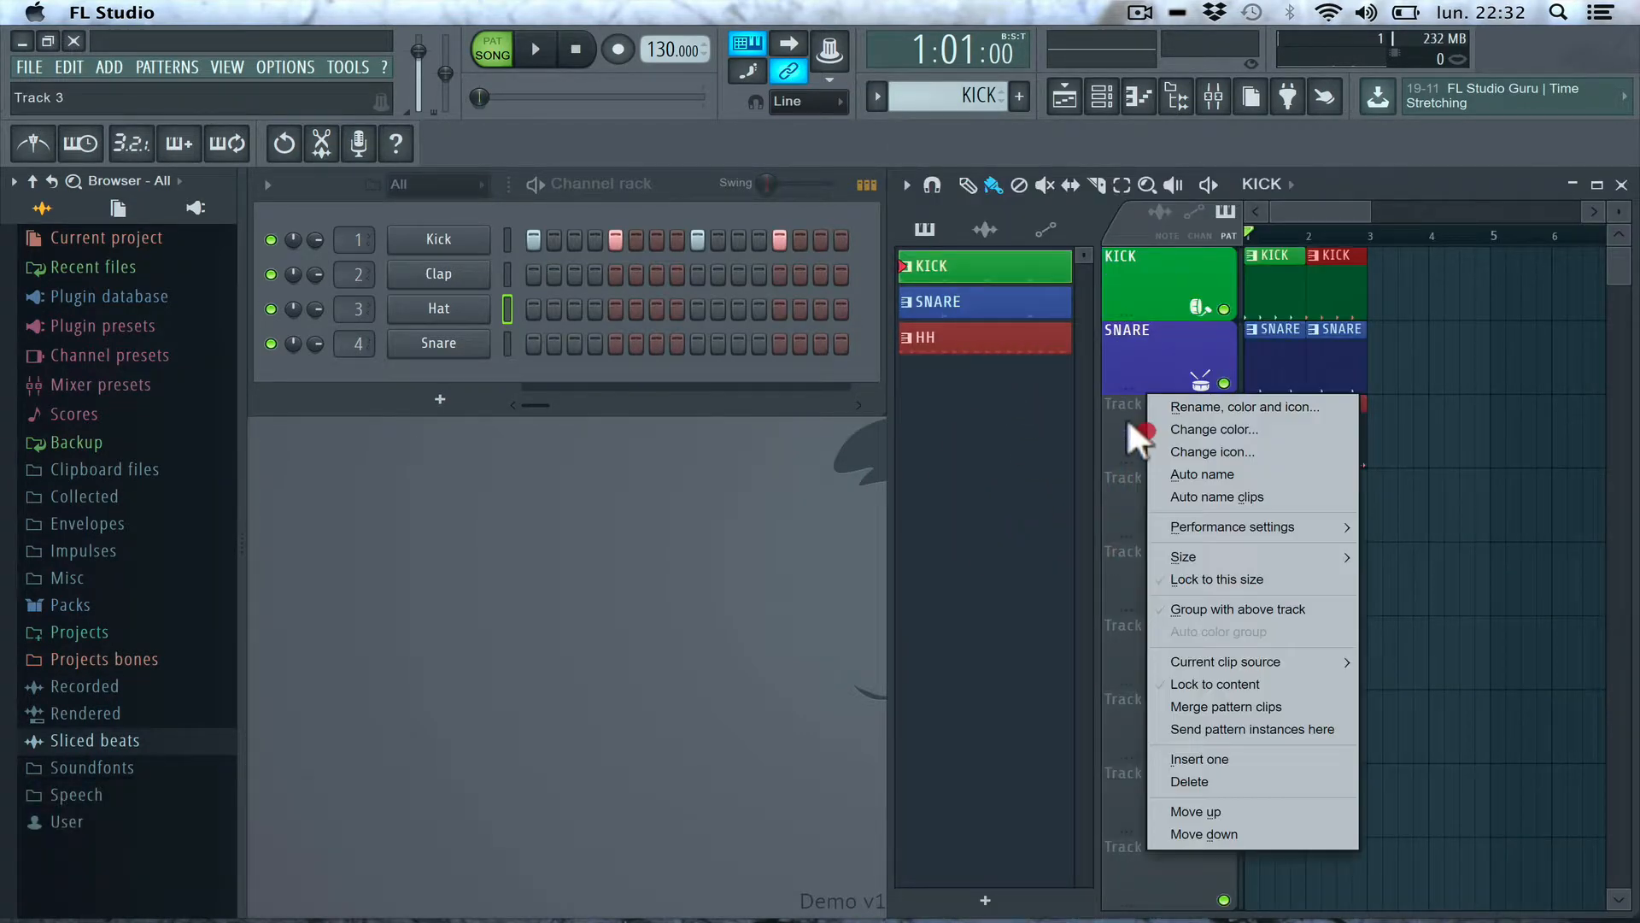
{"action": "left_click", "coordinate": [1201, 398]}
{"action": "type", "text": "HH"}
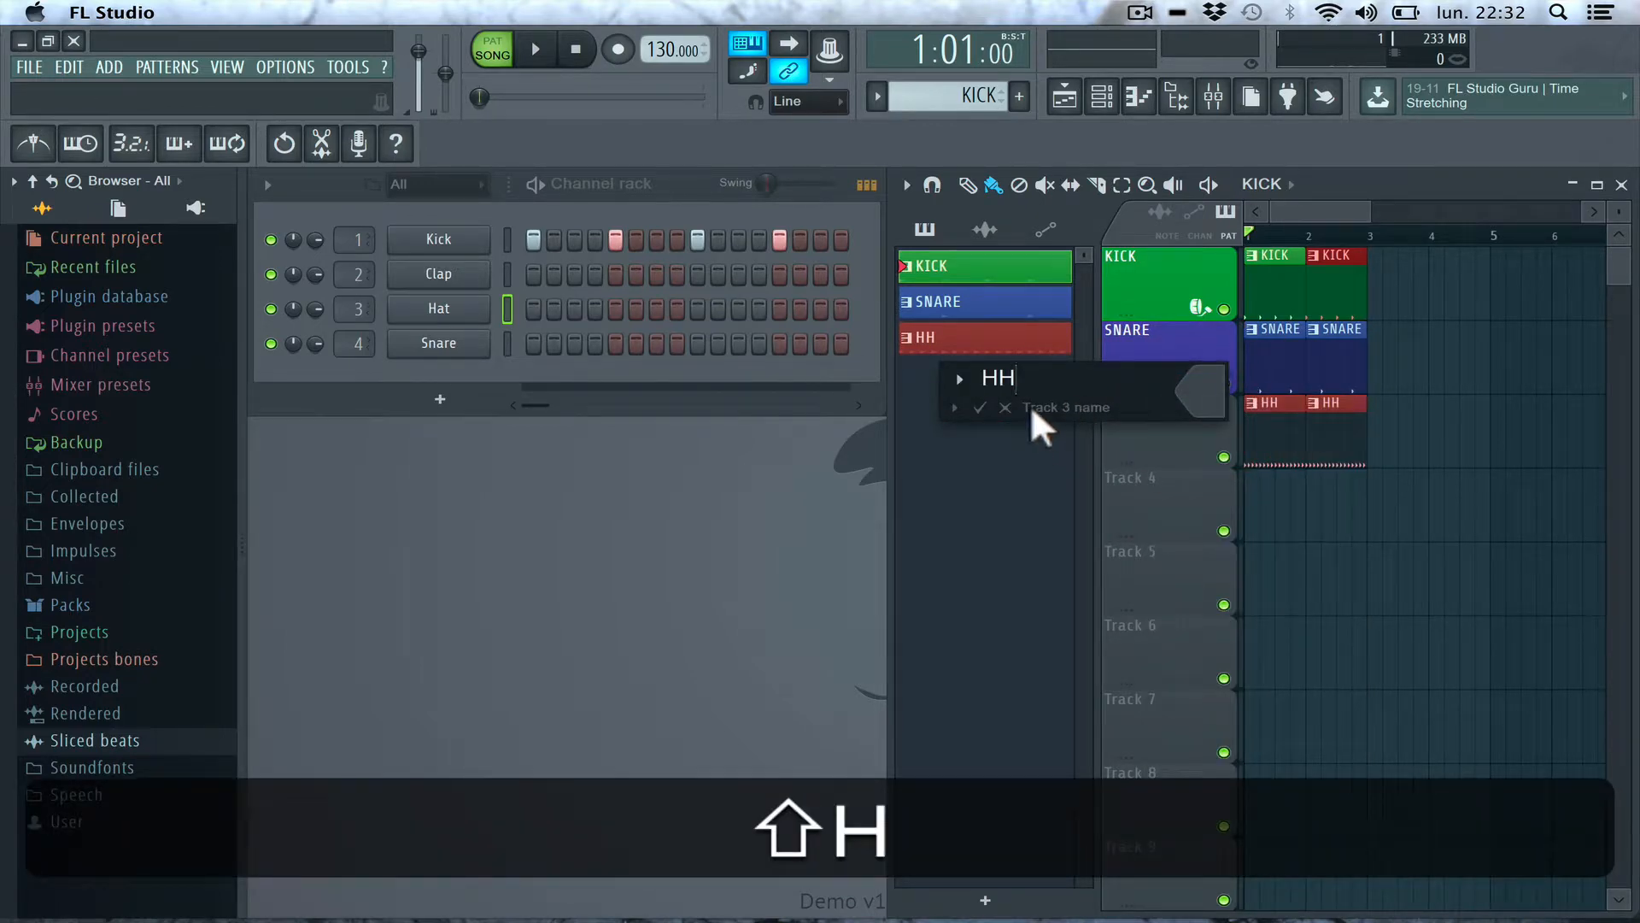
{"action": "left_click", "coordinate": [1187, 388]}
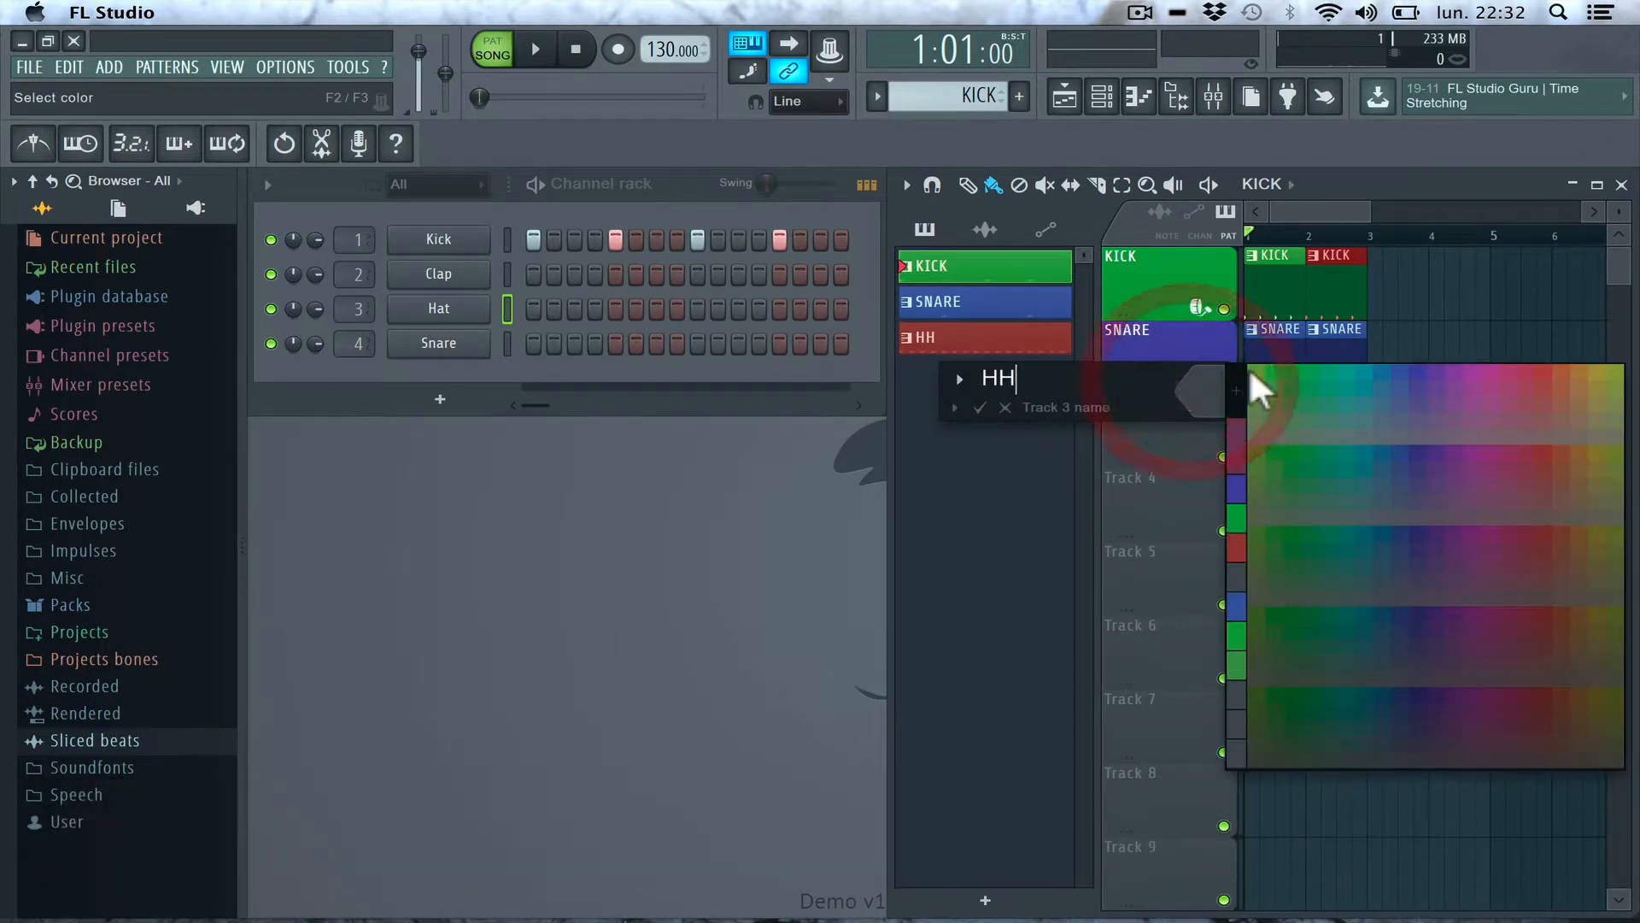
{"action": "left_click", "coordinate": [1524, 357]}
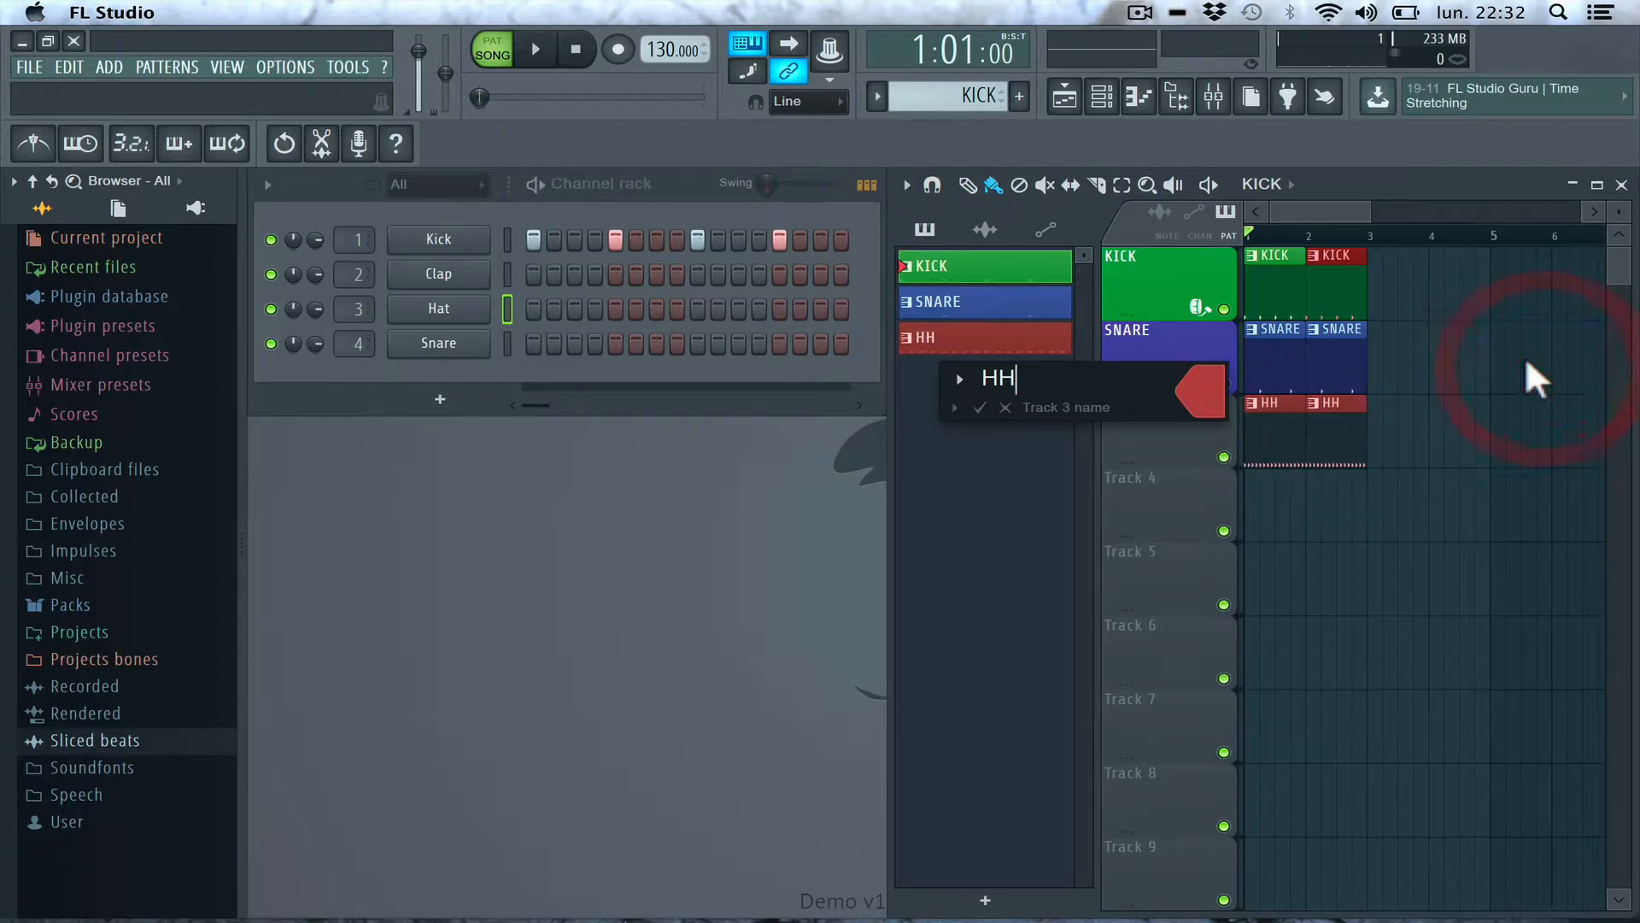
{"action": "left_click", "coordinate": [948, 380]}
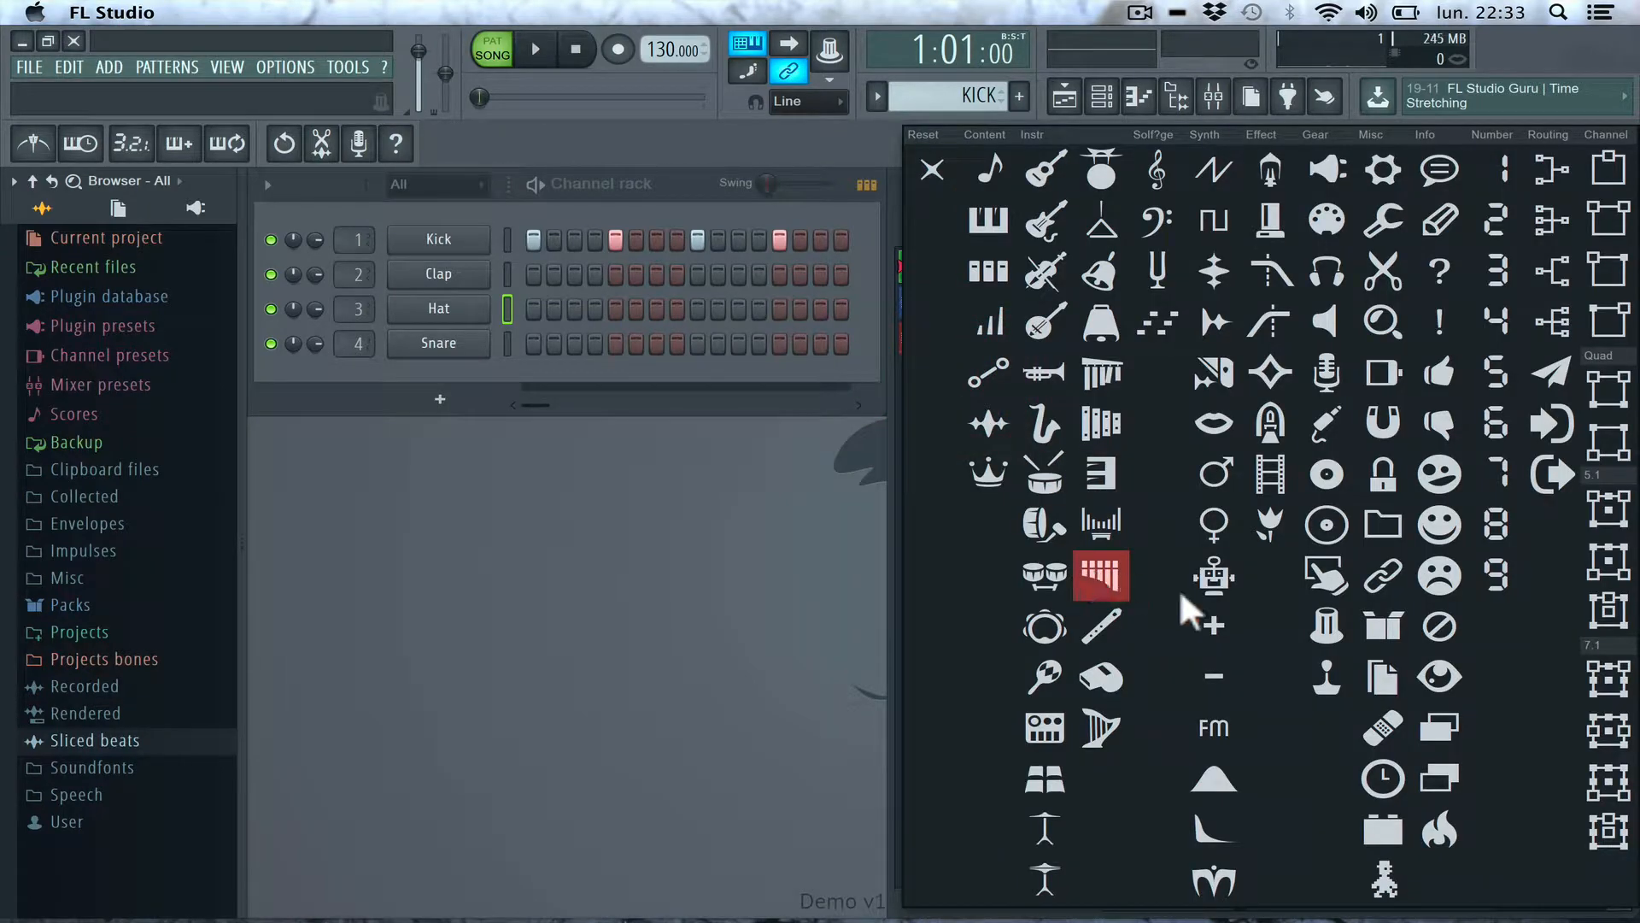
{"action": "left_click", "coordinate": [1025, 859]}
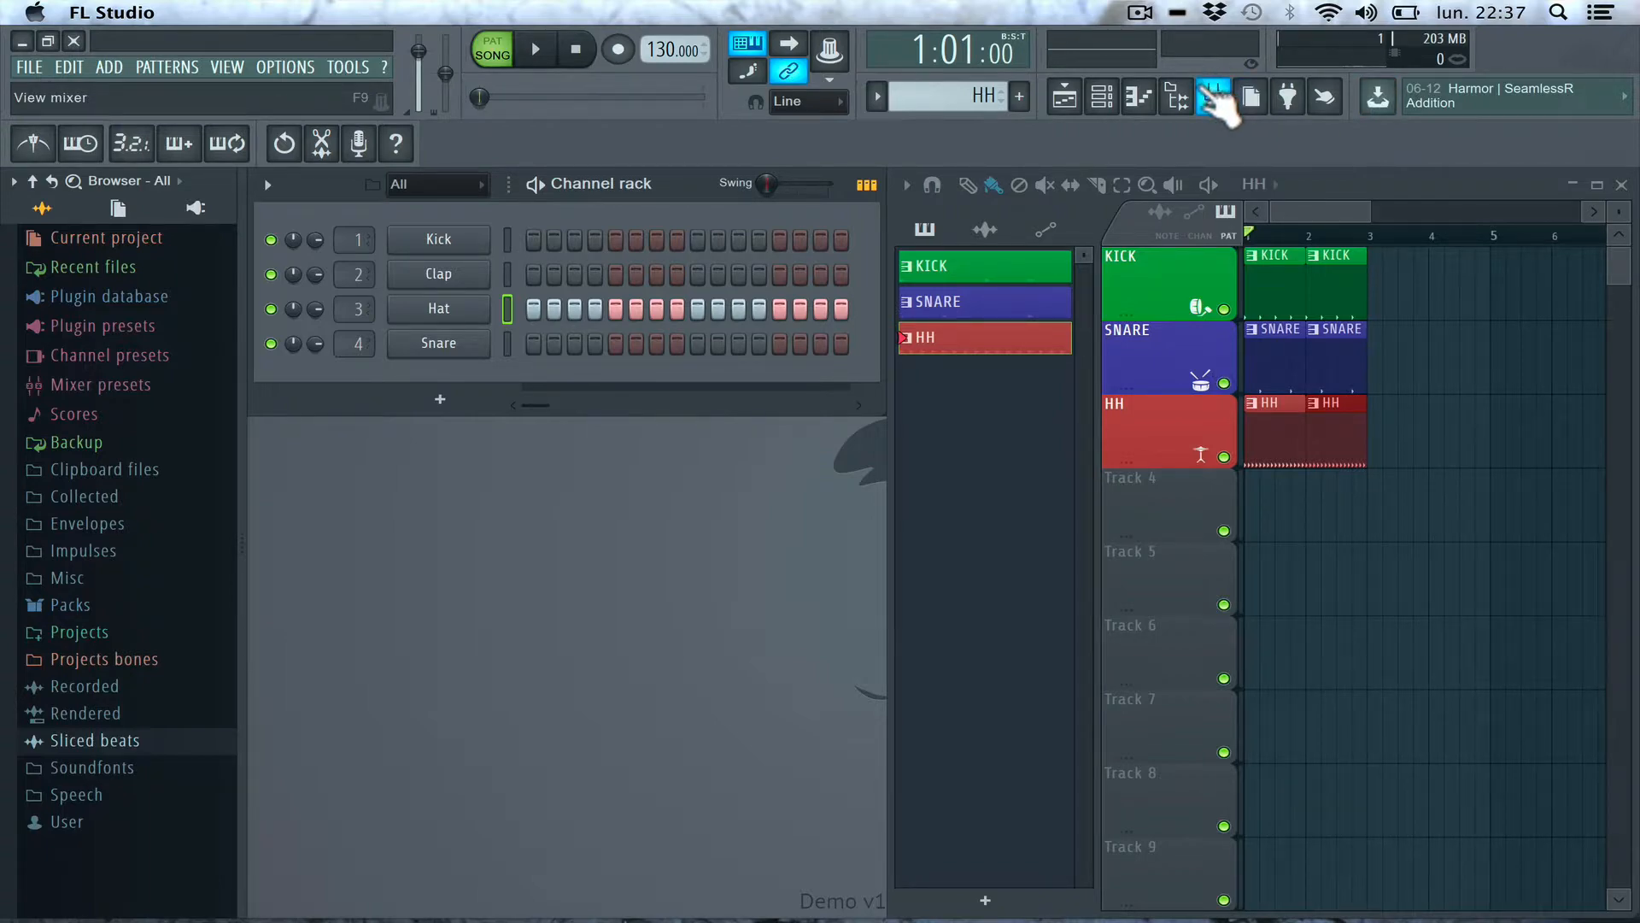
- Play the song with the mixer open to examine which inserts receive the drum channels, and close the mixer
{"action": "left_click", "coordinate": [1214, 97]}
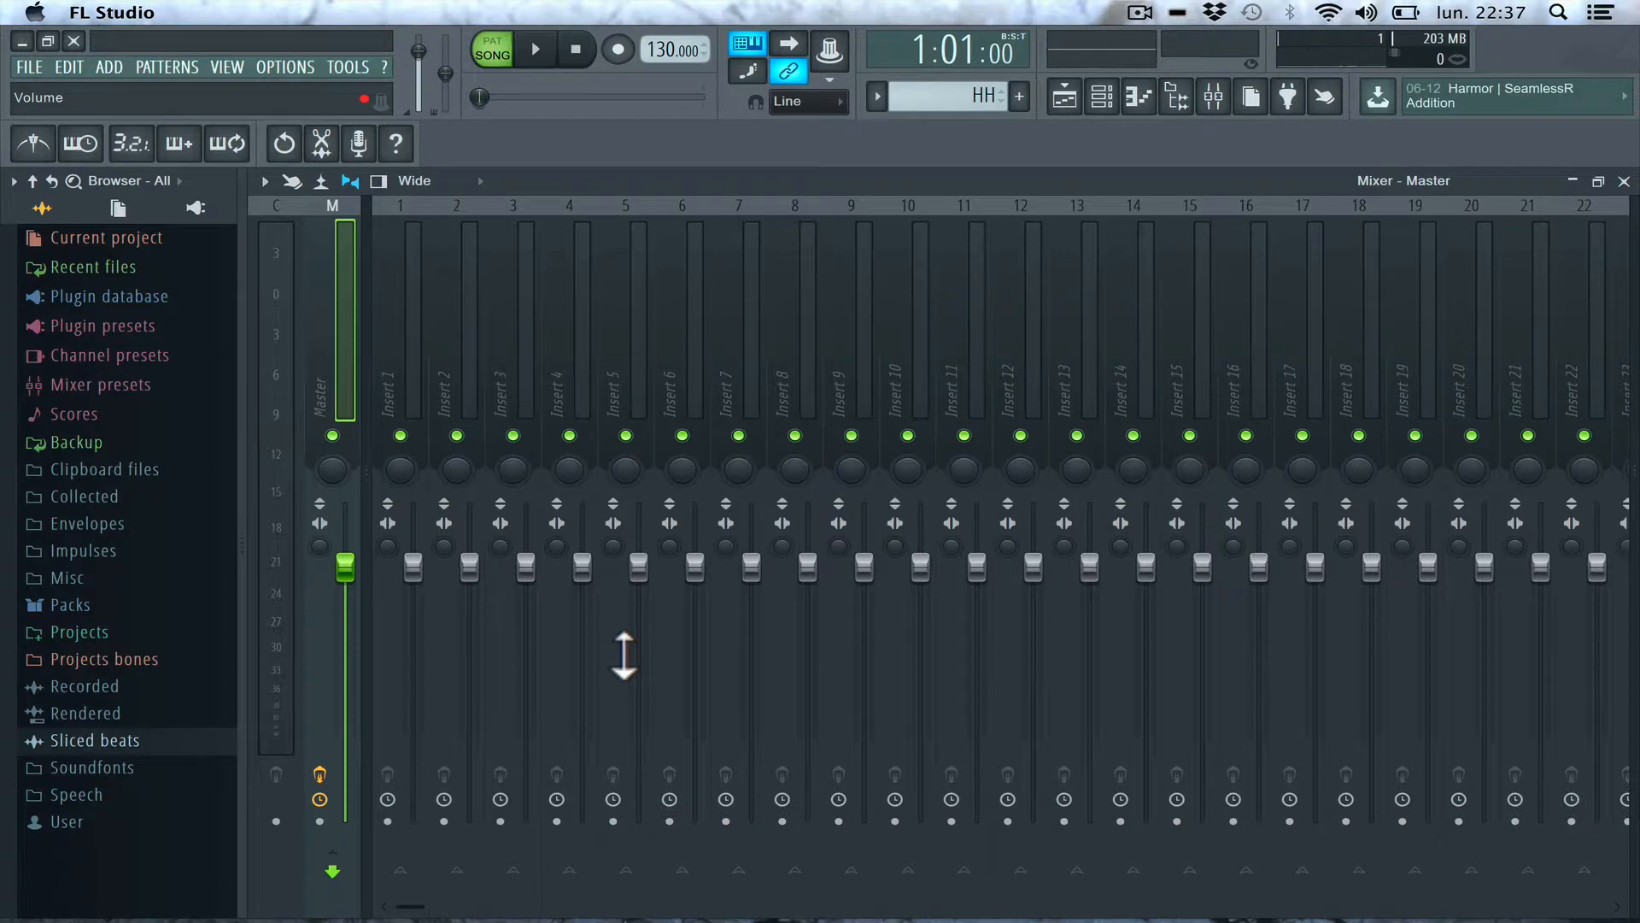
{"action": "key", "text": "space"}
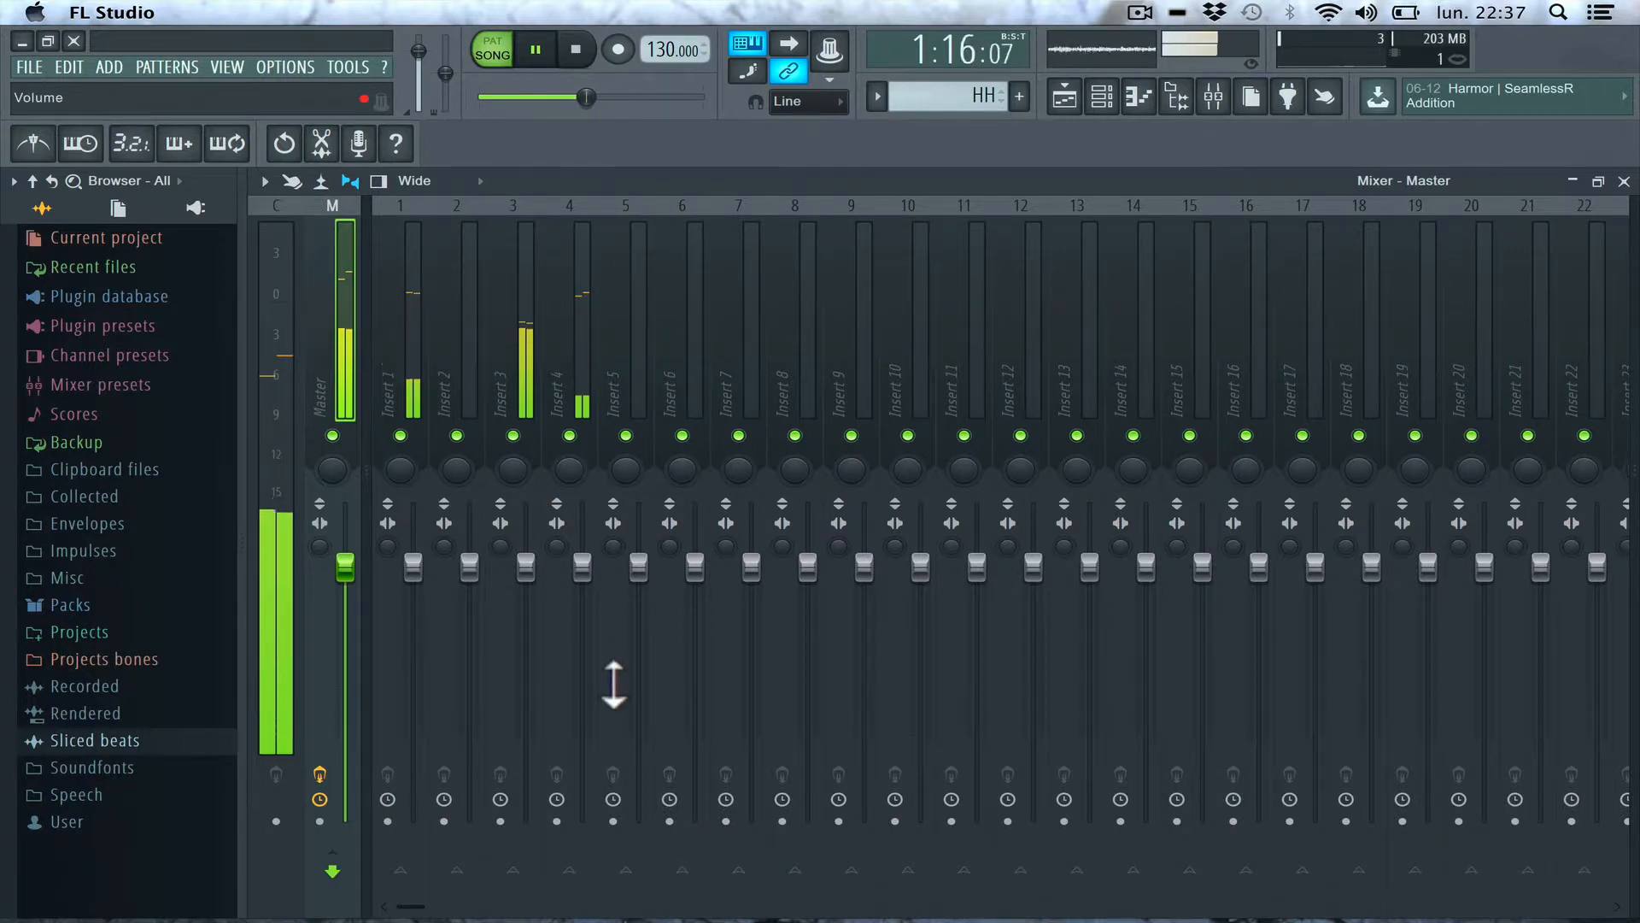
{"action": "key", "text": "space"}
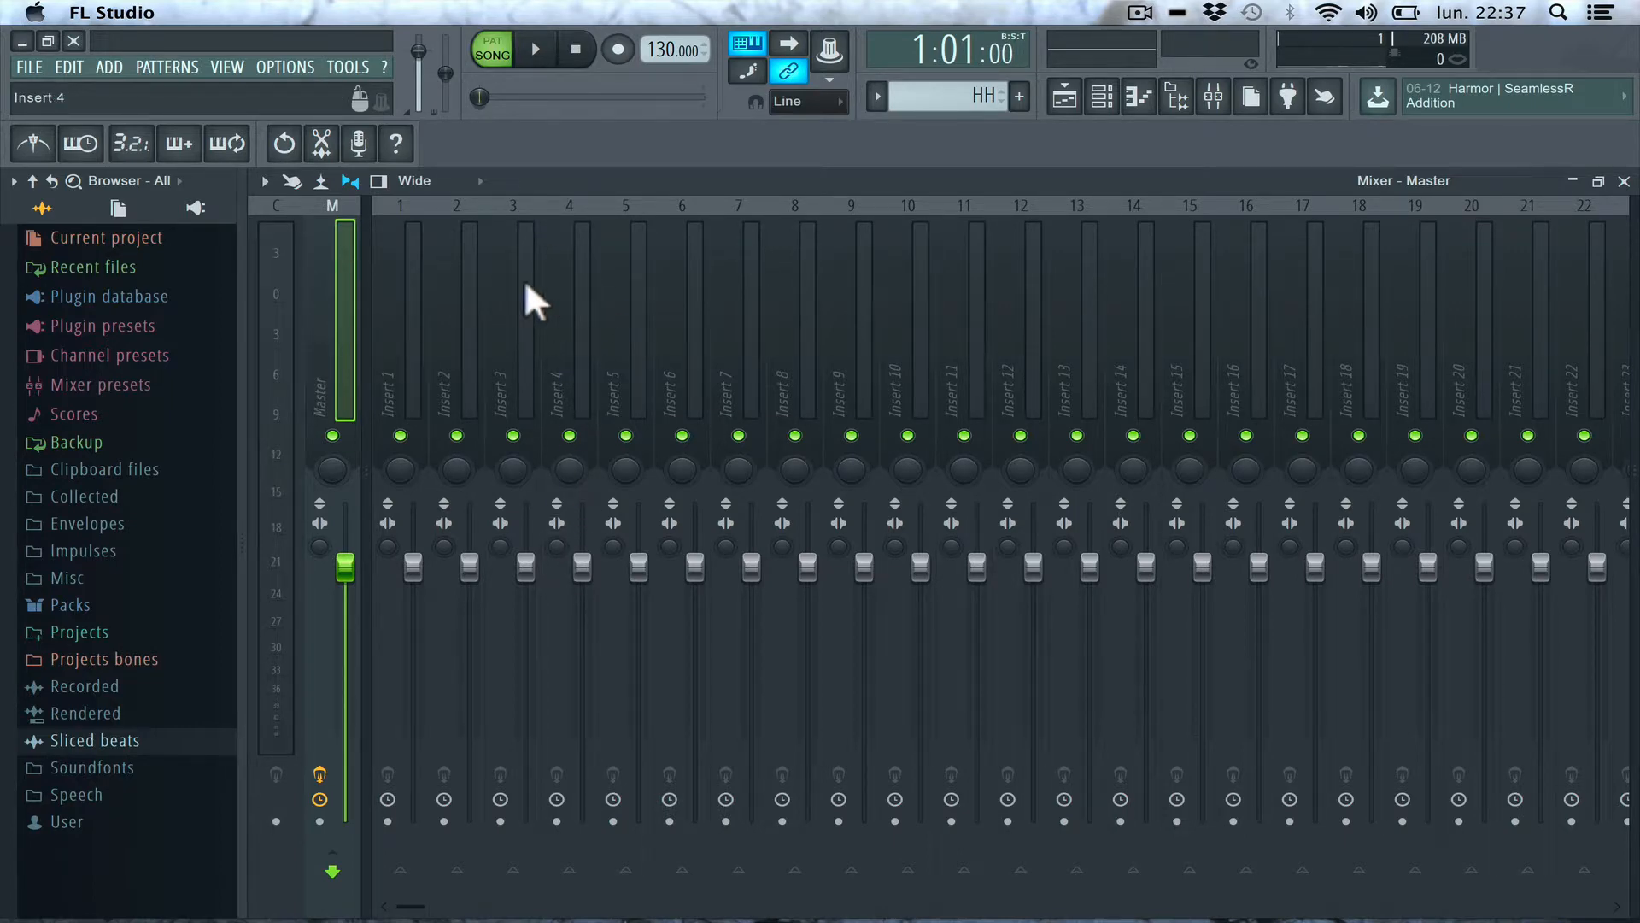
{"action": "left_click", "coordinate": [1213, 96]}
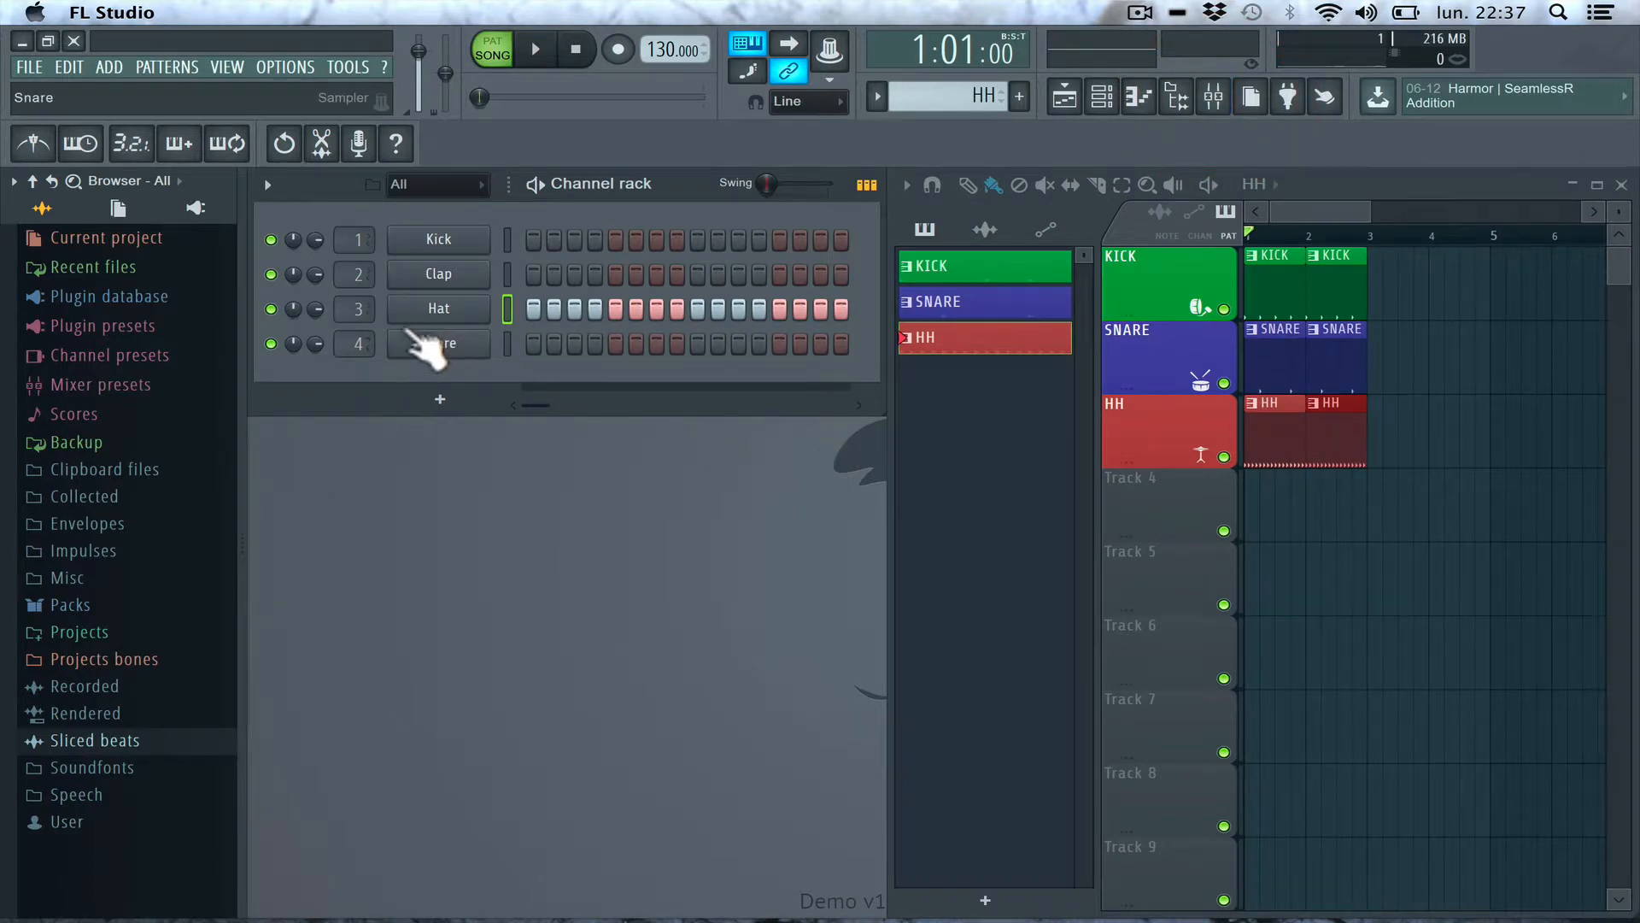
- Route the Clap channel to mixer track 5 and the Snare channel to mixer track 2
{"action": "left_click", "coordinate": [427, 346]}
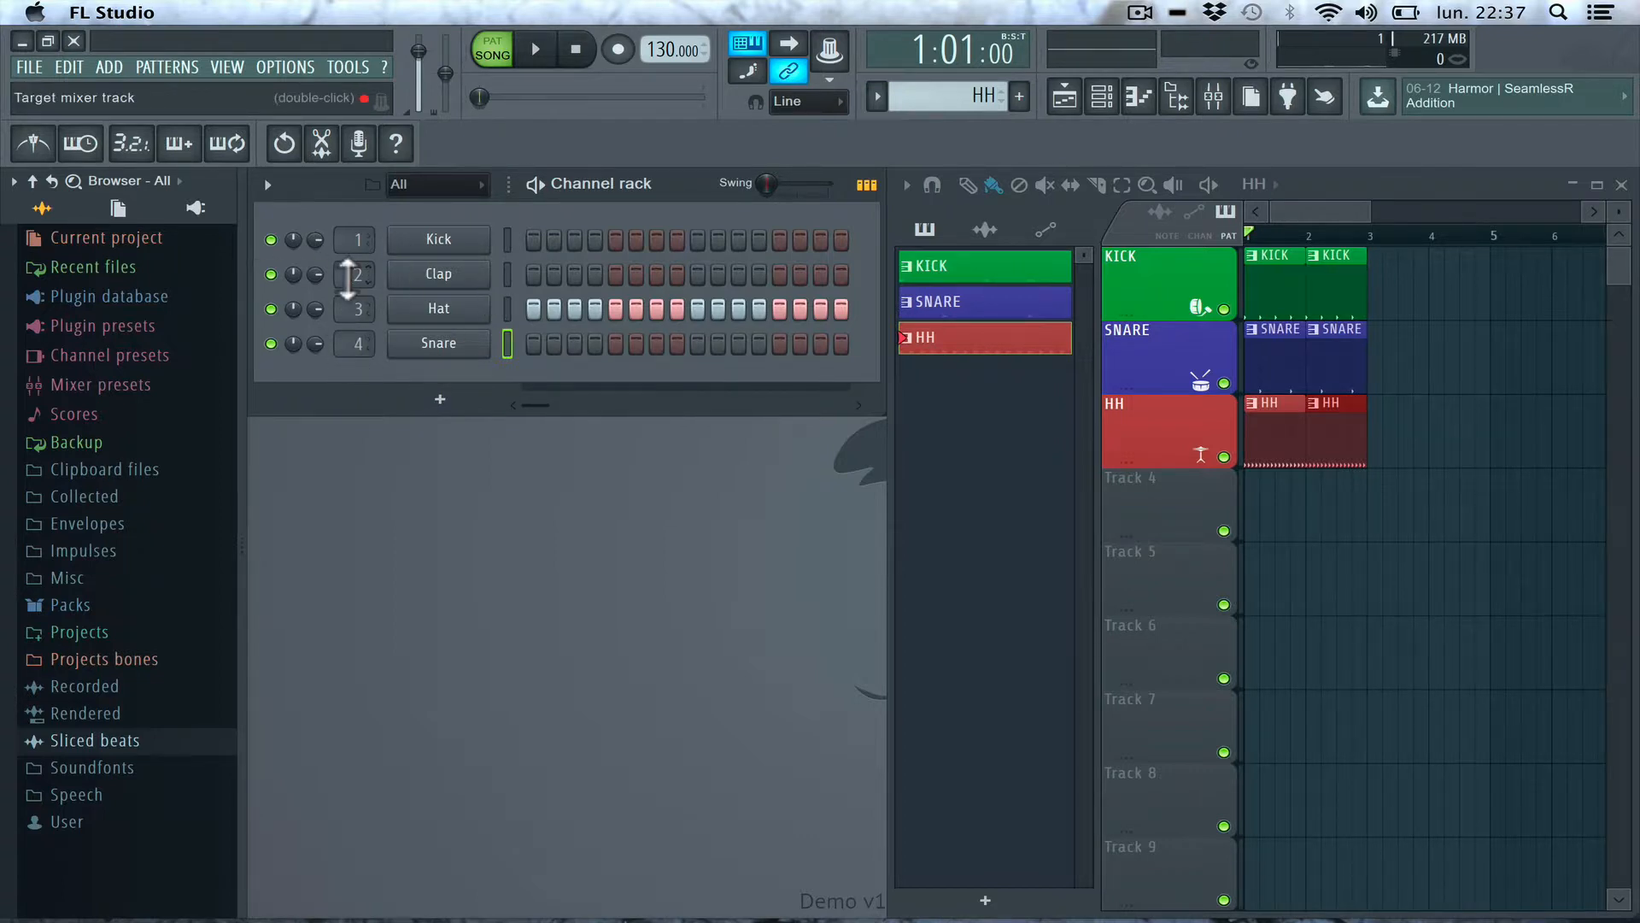
{"action": "left_click_drag", "start_coordinate": [347, 273], "coordinate": [347, 261]}
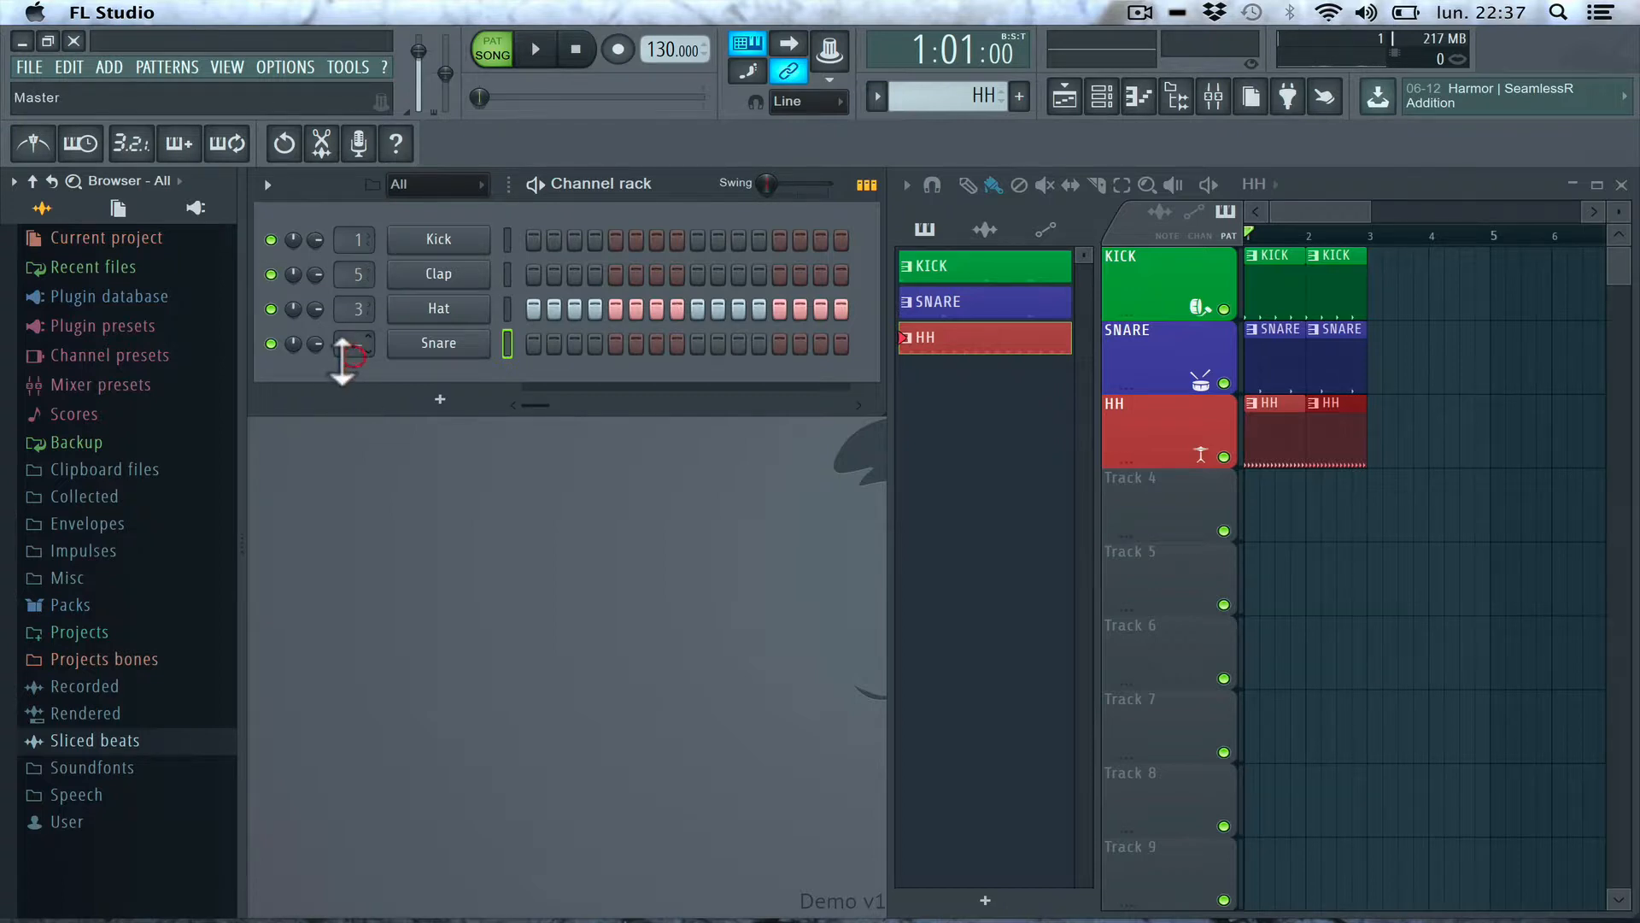
{"action": "left_click_drag", "start_coordinate": [341, 348], "coordinate": [341, 362]}
{"action": "left_click", "coordinate": [516, 484]}
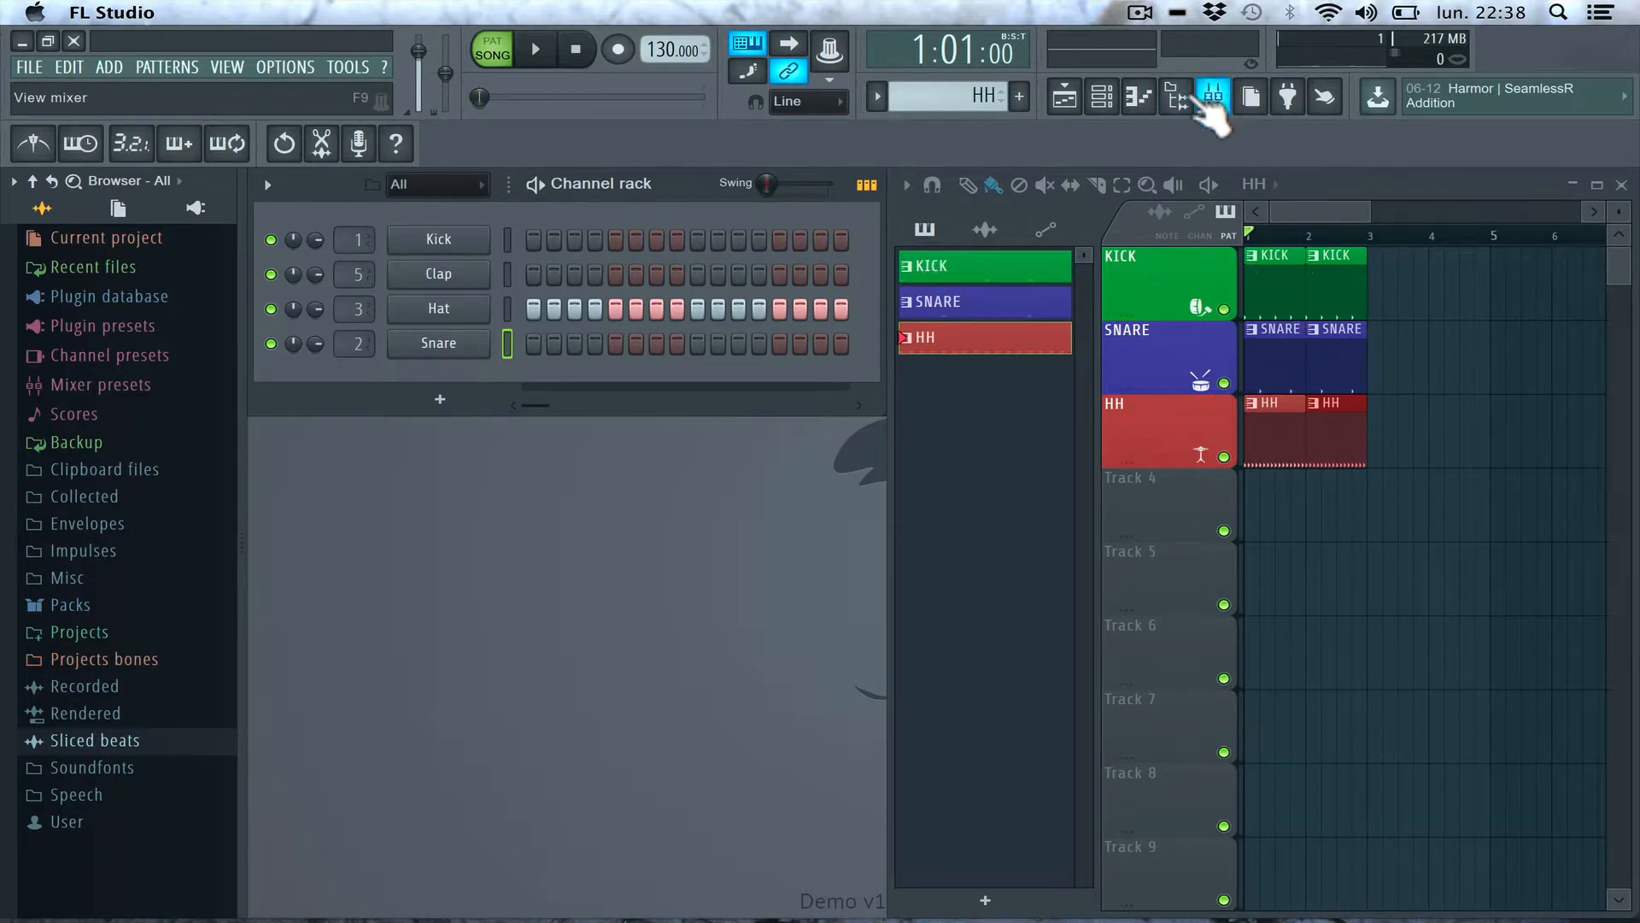
- Play the song with the mixer open to check the level meters of inserts 1 to 3
{"action": "left_click", "coordinate": [1213, 96]}
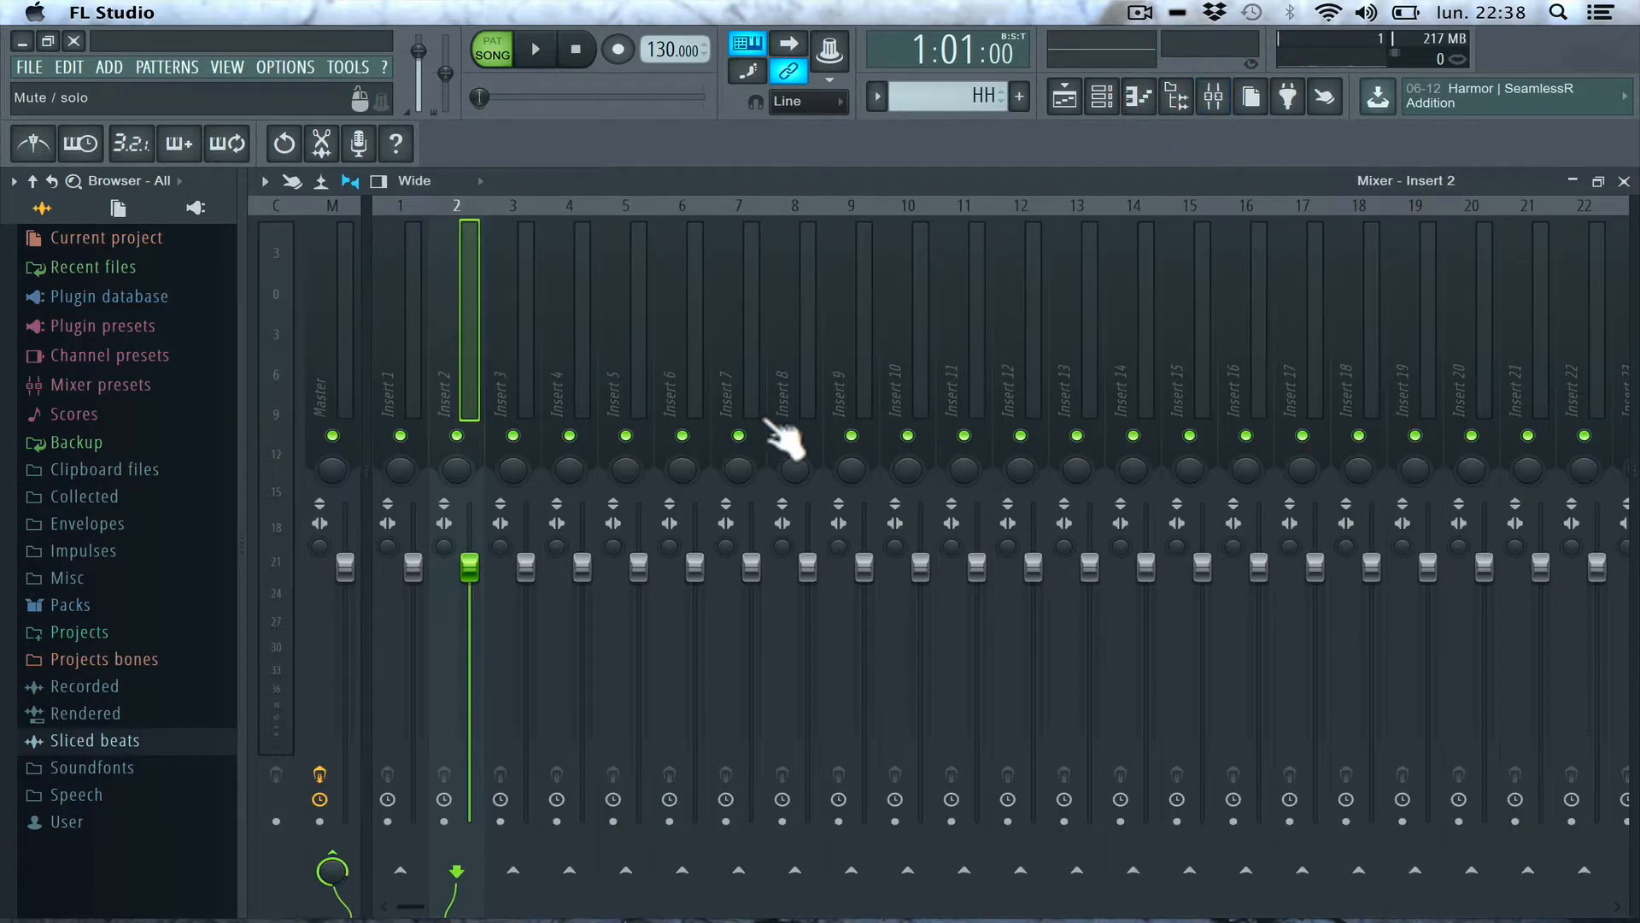
{"action": "key", "text": "space"}
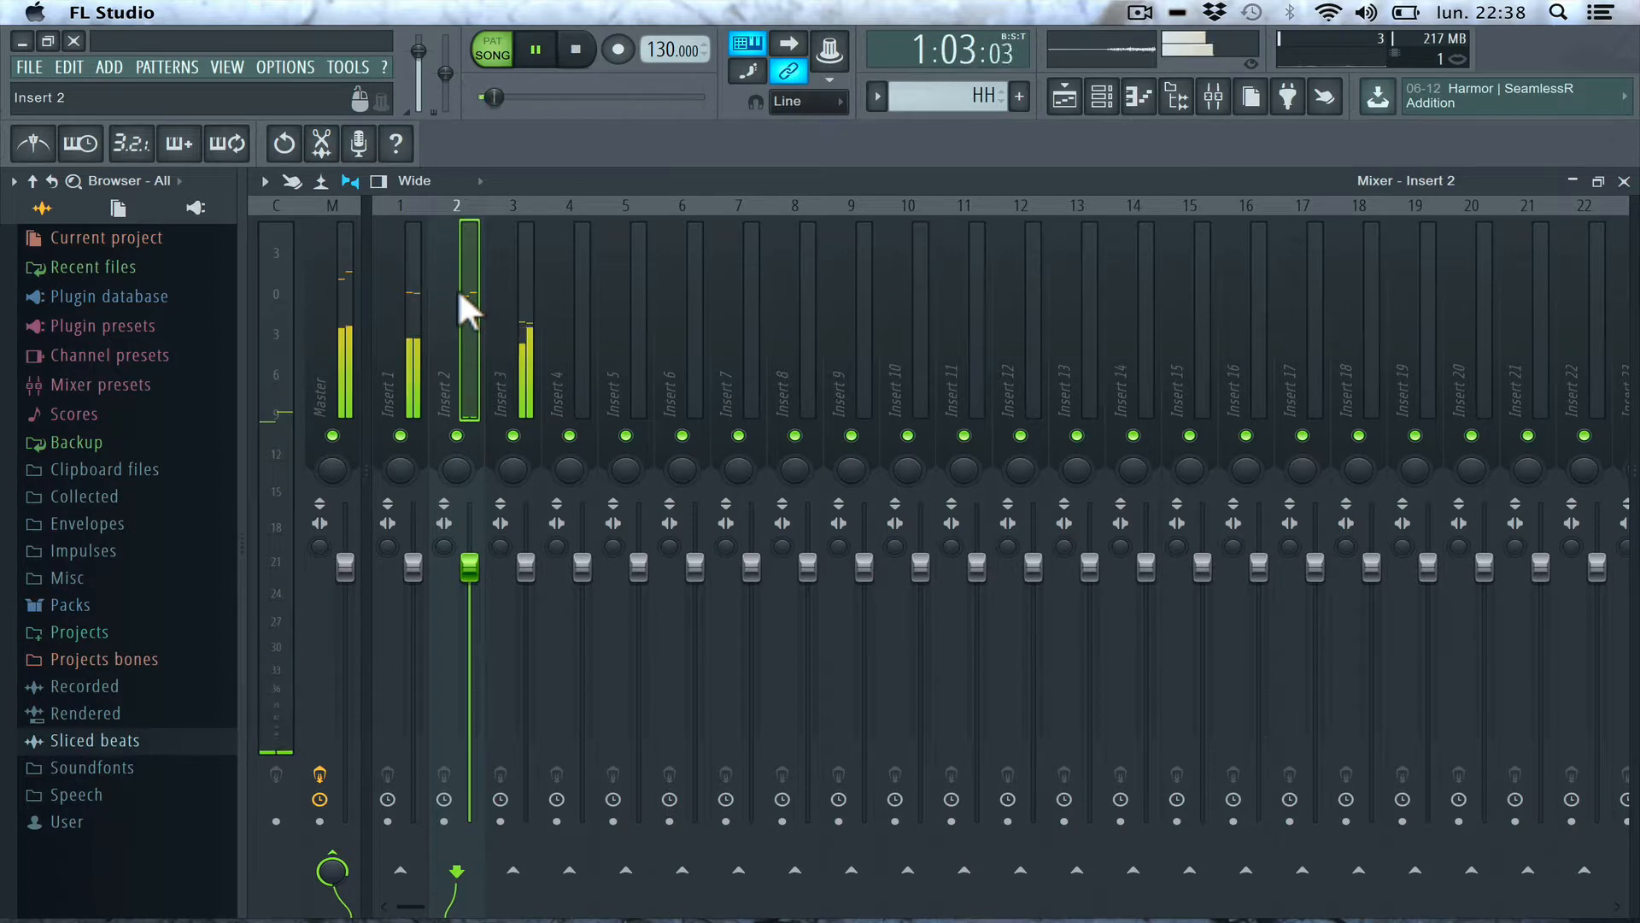
{"action": "key", "text": "space"}
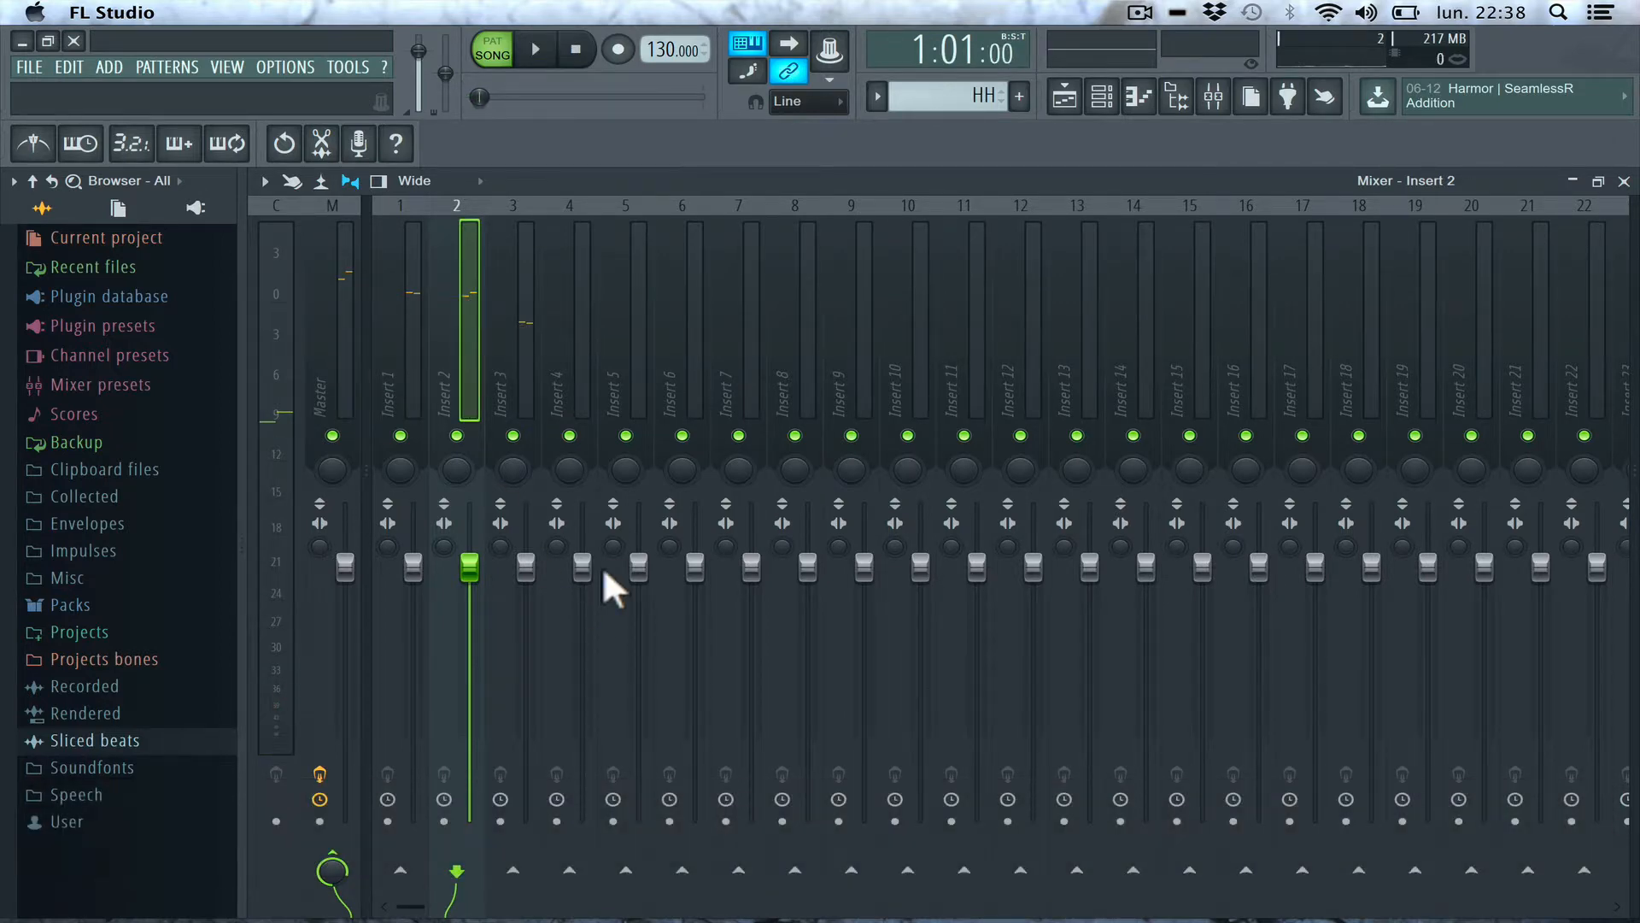
- Lower the volume of mixer Insert 3 to about -1.3 dB
{"action": "left_click", "coordinate": [494, 448]}
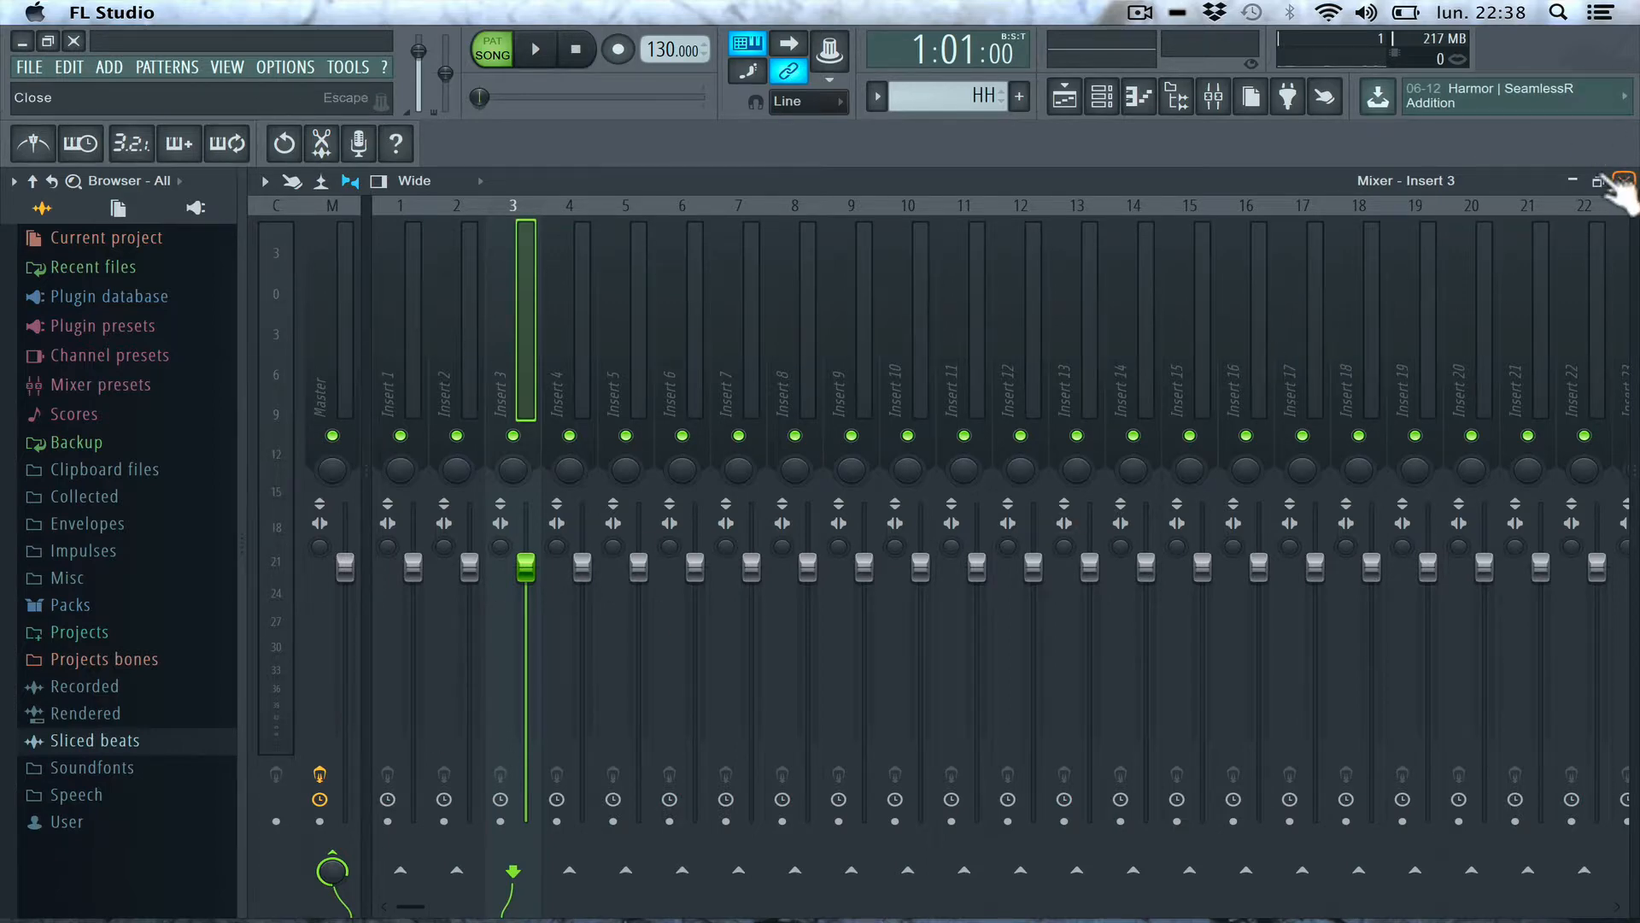
{"action": "left_click", "coordinate": [1622, 181]}
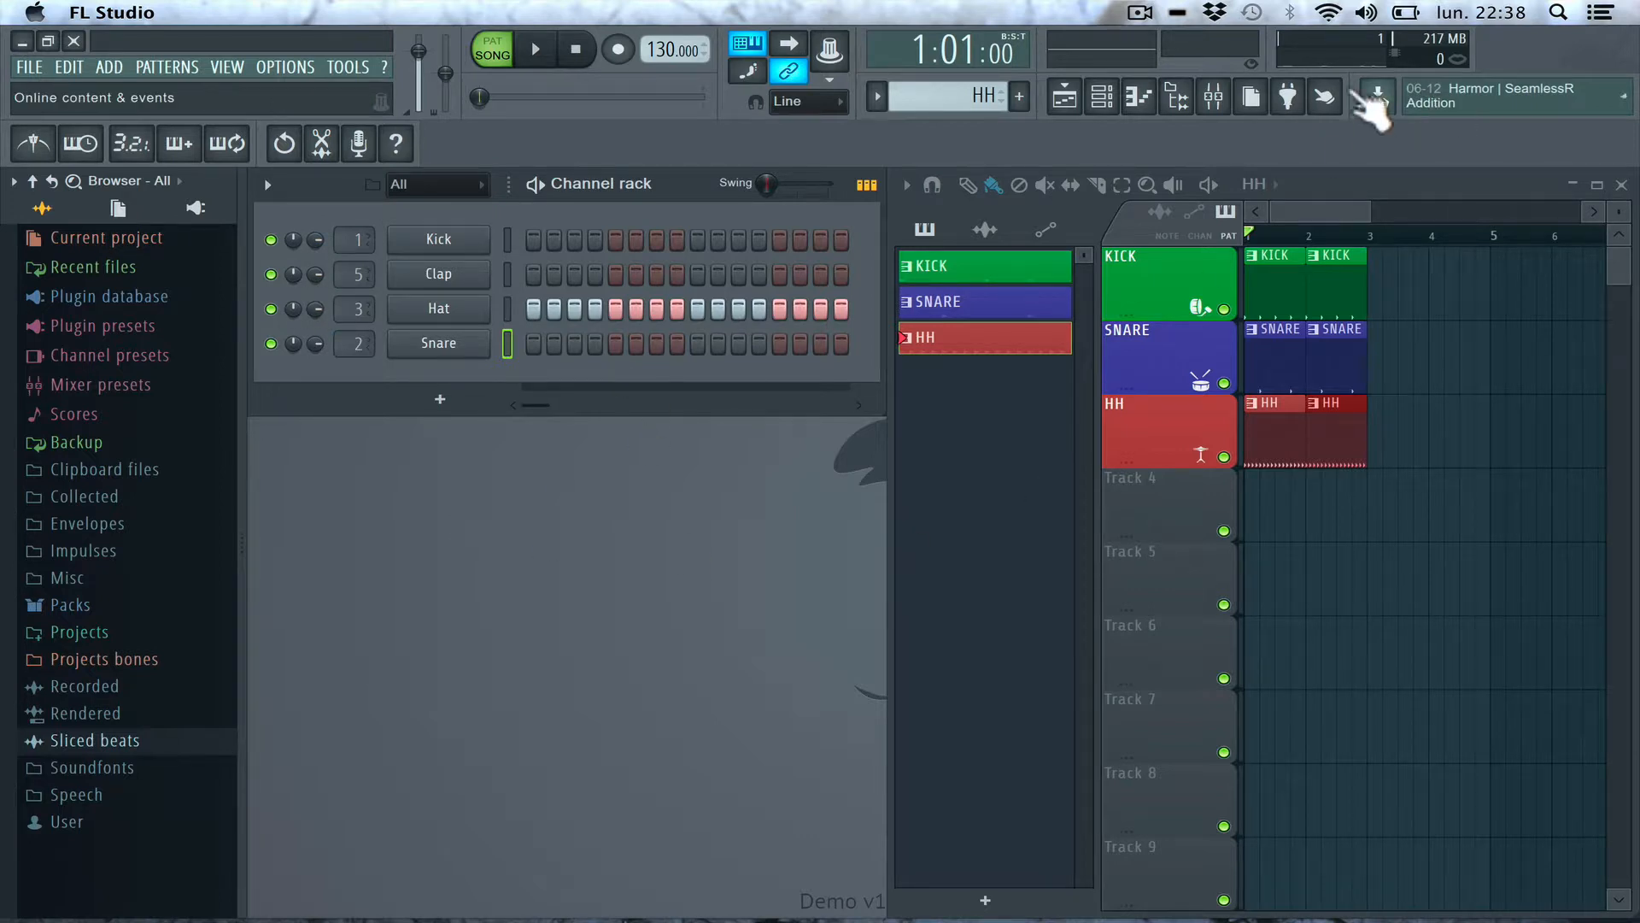
{"action": "left_click", "coordinate": [1213, 95]}
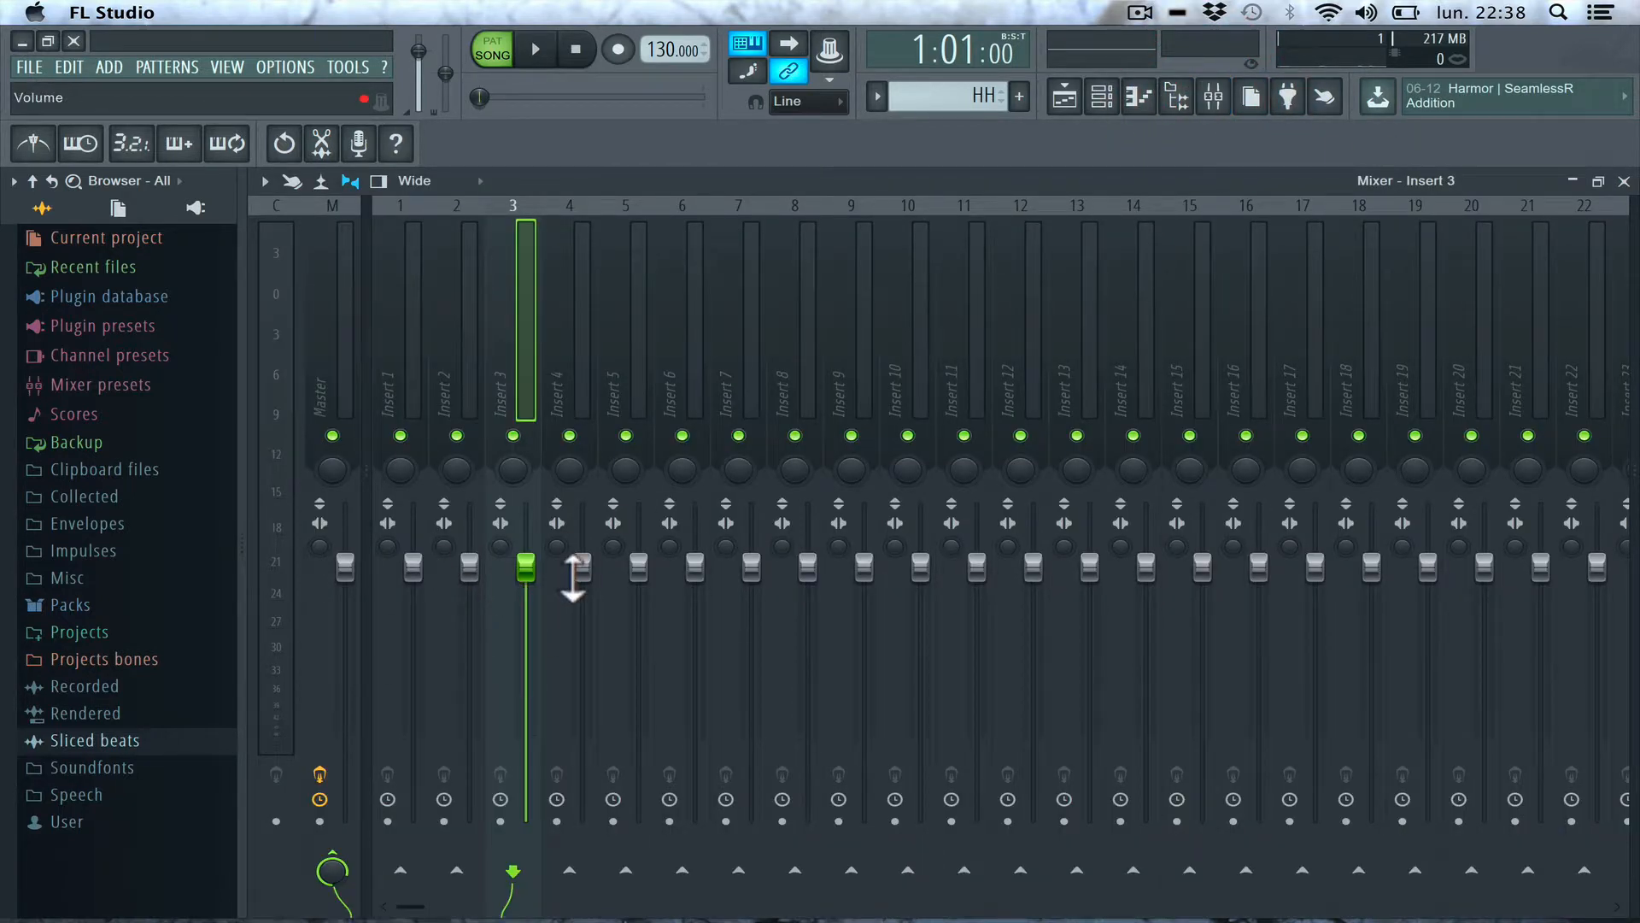
{"action": "left_click", "coordinate": [573, 577]}
{"action": "left_click_drag", "start_coordinate": [525, 568], "coordinate": [526, 582]}
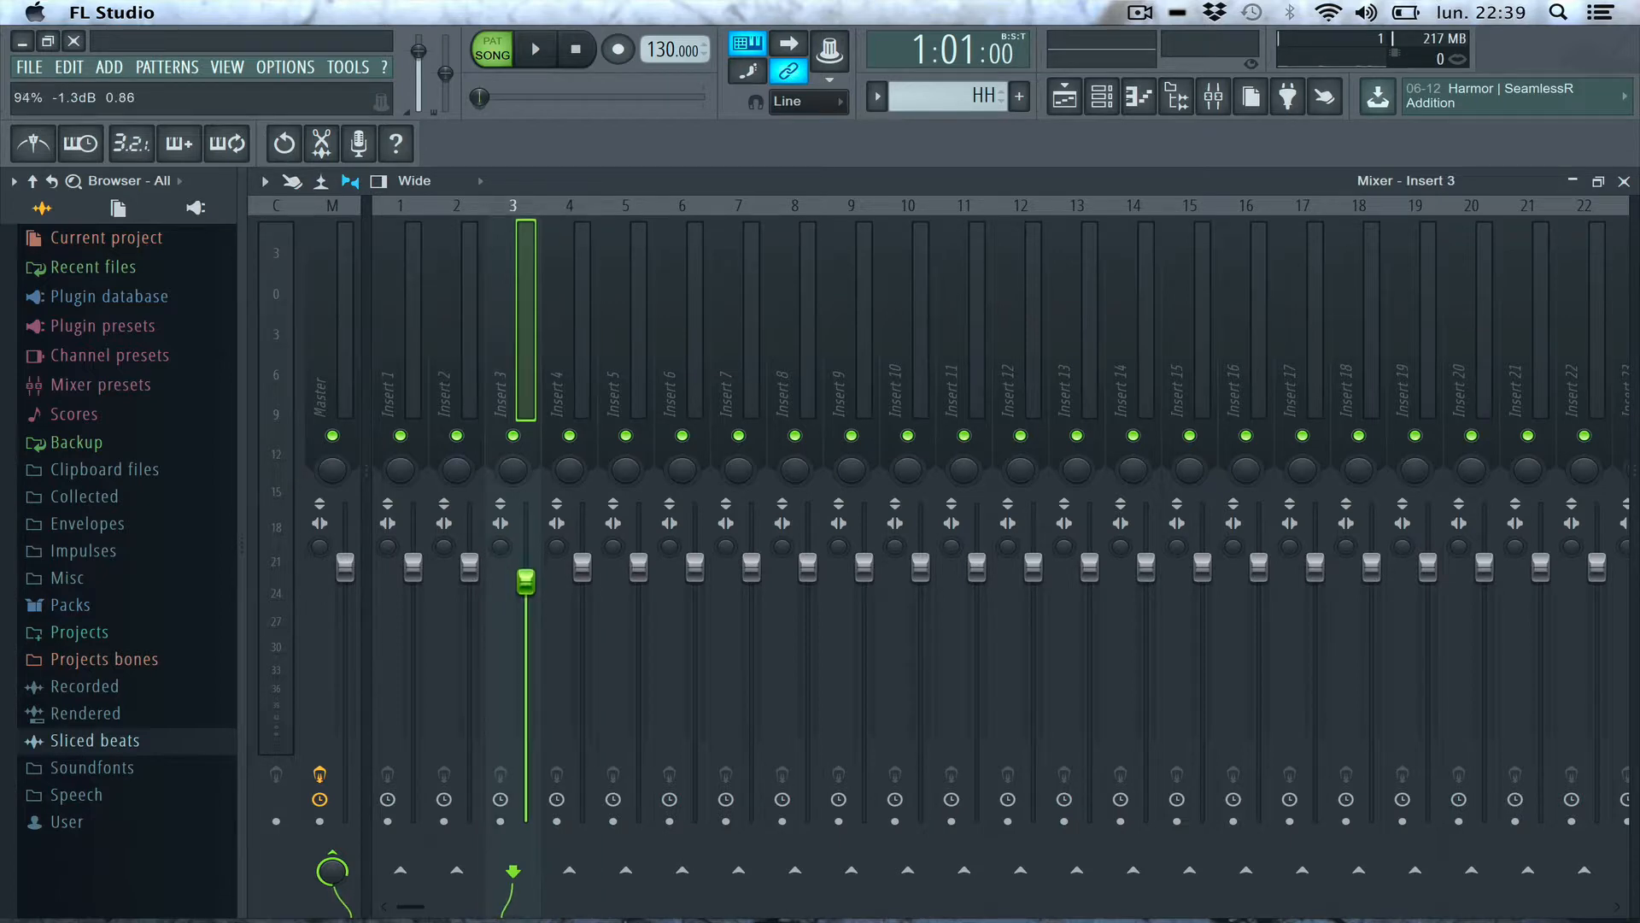
- Lower the volumes of mixer inserts 1, 2 and 3 while the song plays, stop playback and close the mixer
{"action": "key", "text": "space"}
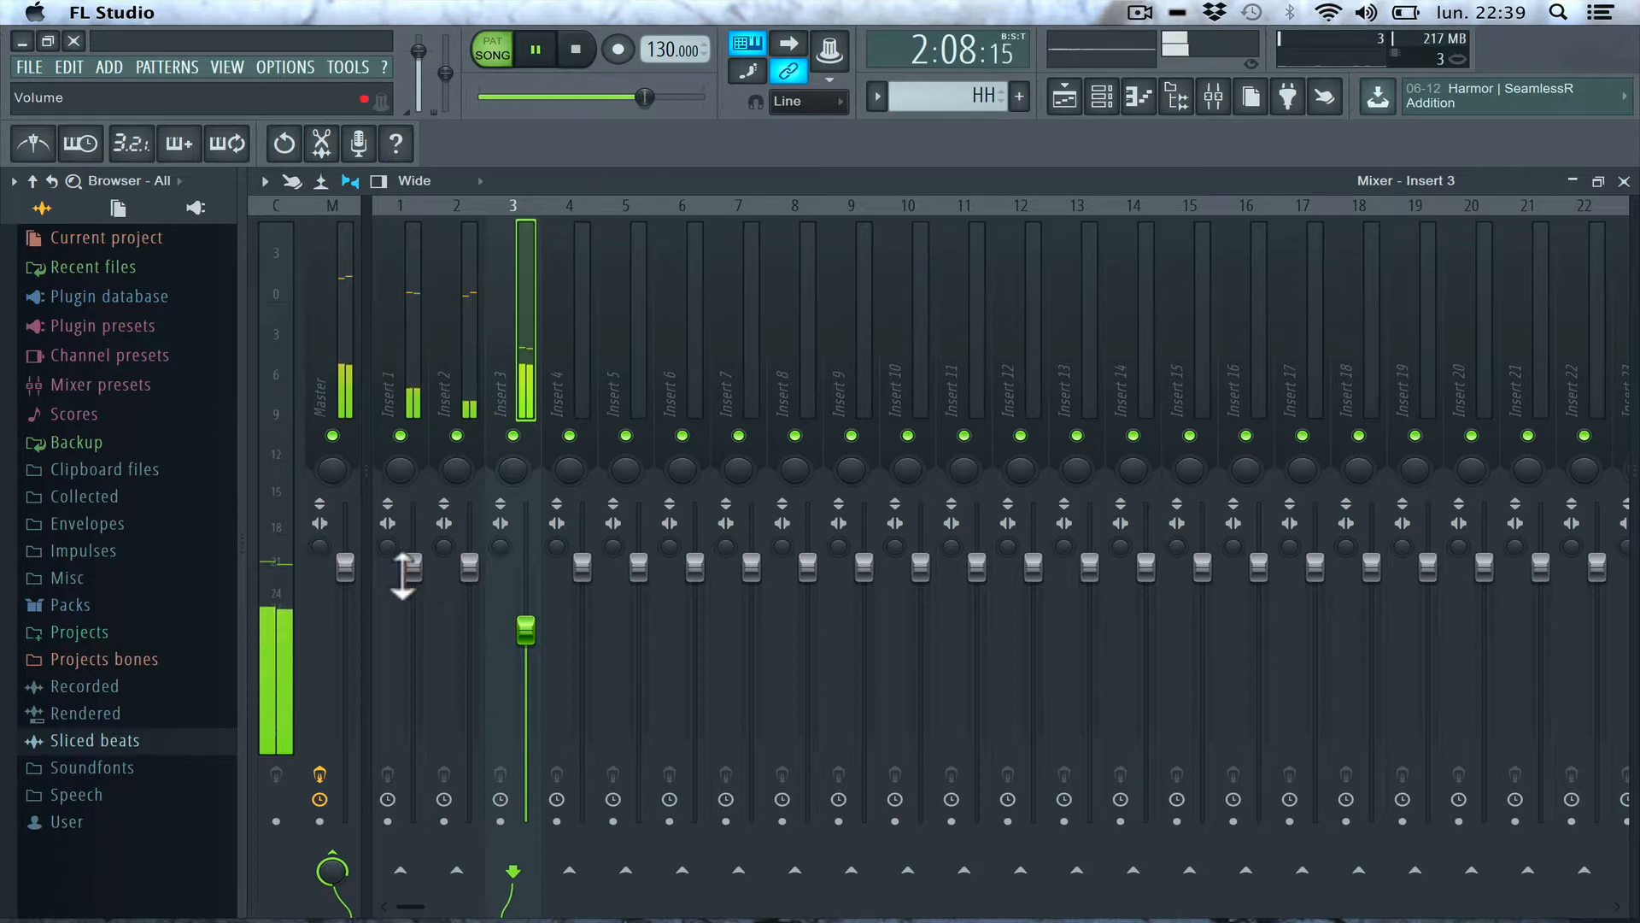
{"action": "left_click_drag", "start_coordinate": [413, 566], "coordinate": [461, 583]}
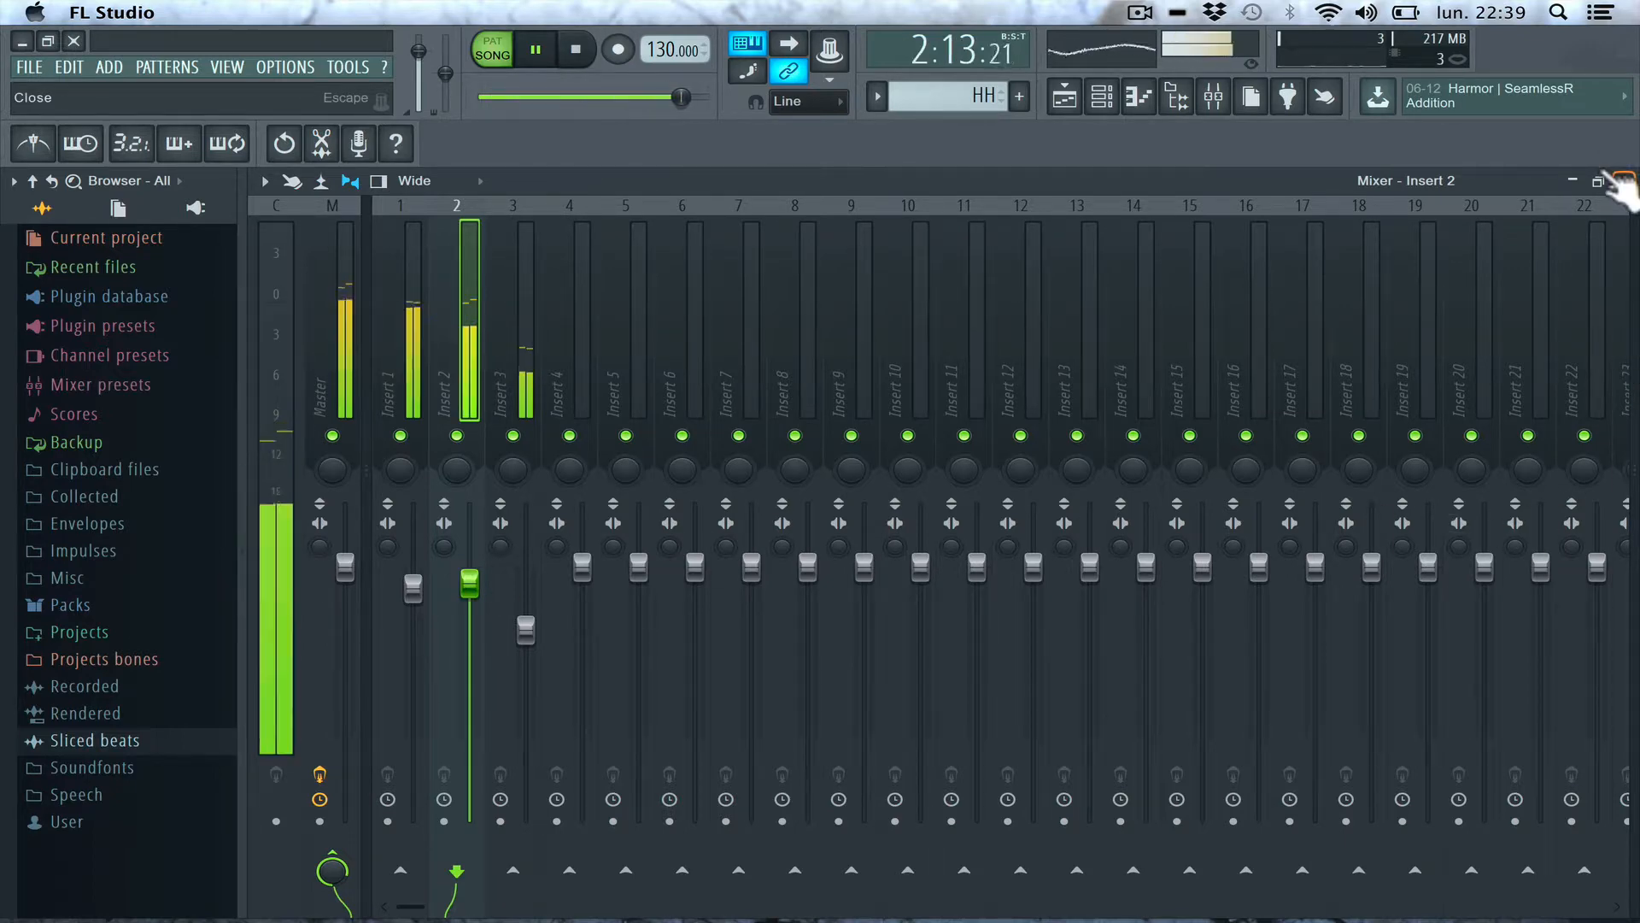
{"action": "key", "text": "space"}
{"action": "left_click", "coordinate": [1621, 180]}
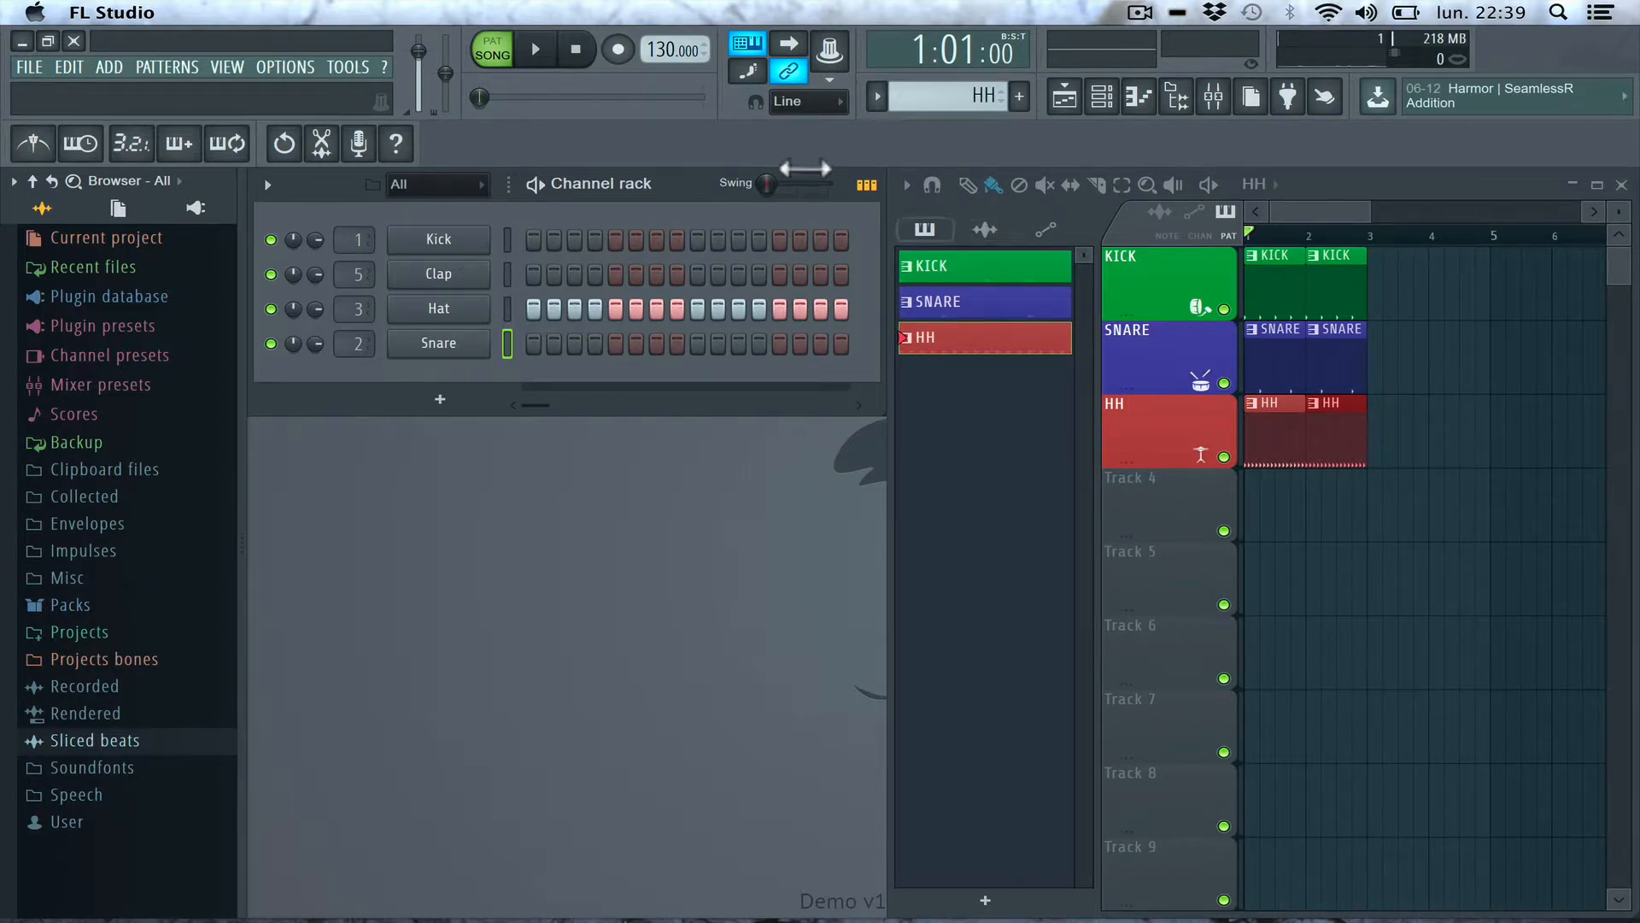
- Delete the HH, SNARE and KICK patterns from the project
{"action": "left_click", "coordinate": [974, 337]}
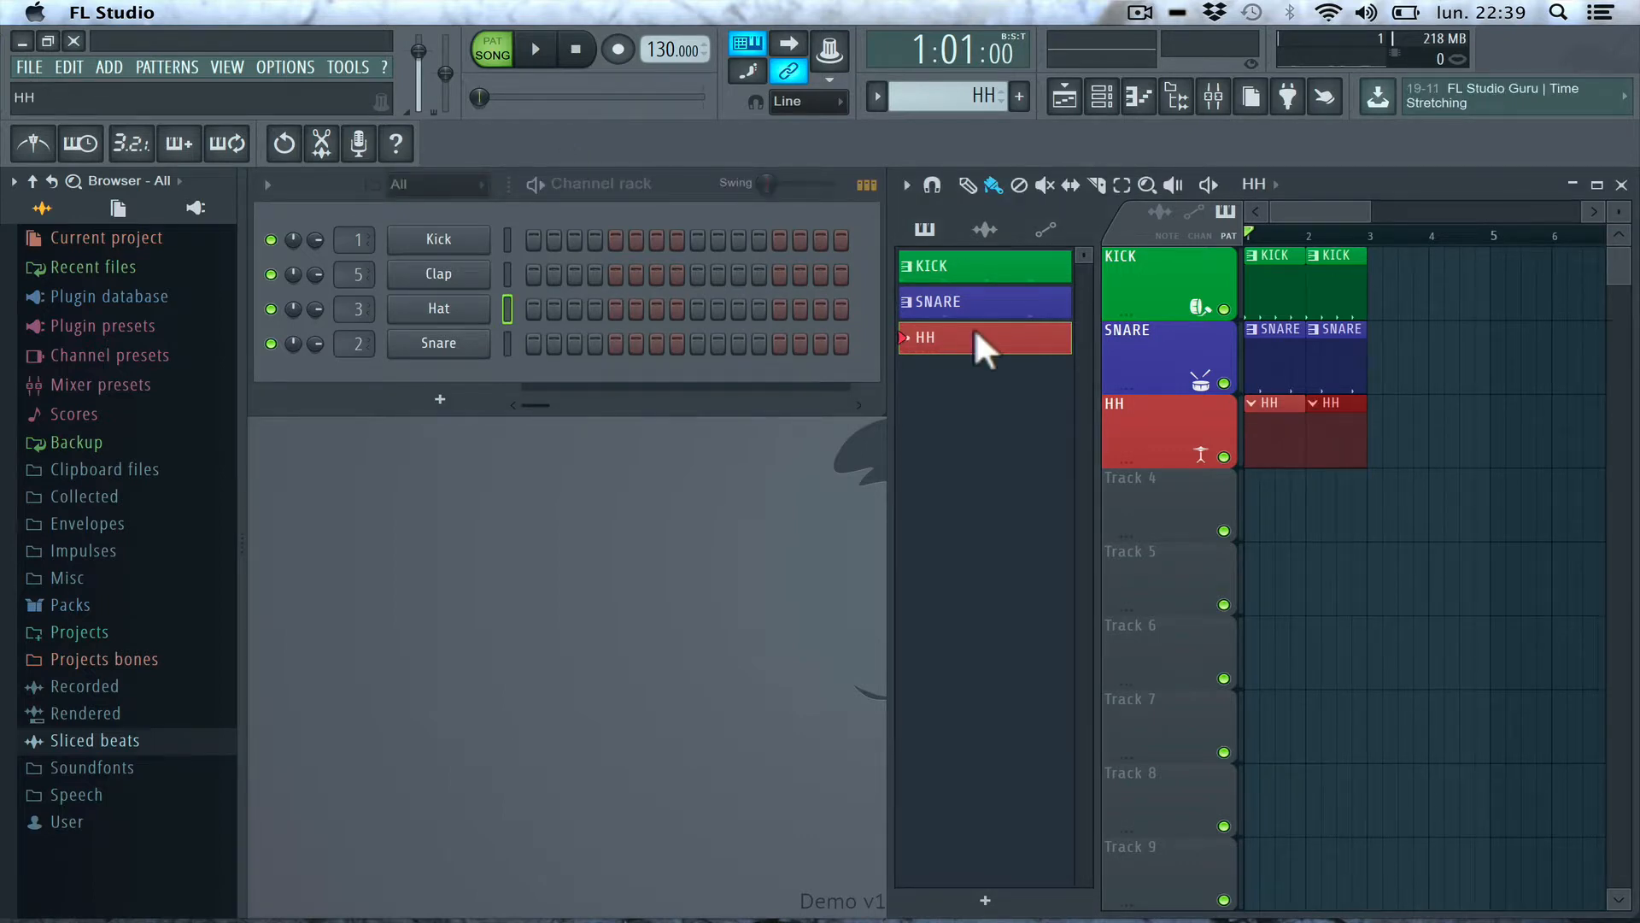
{"action": "right_click", "coordinate": [975, 333]}
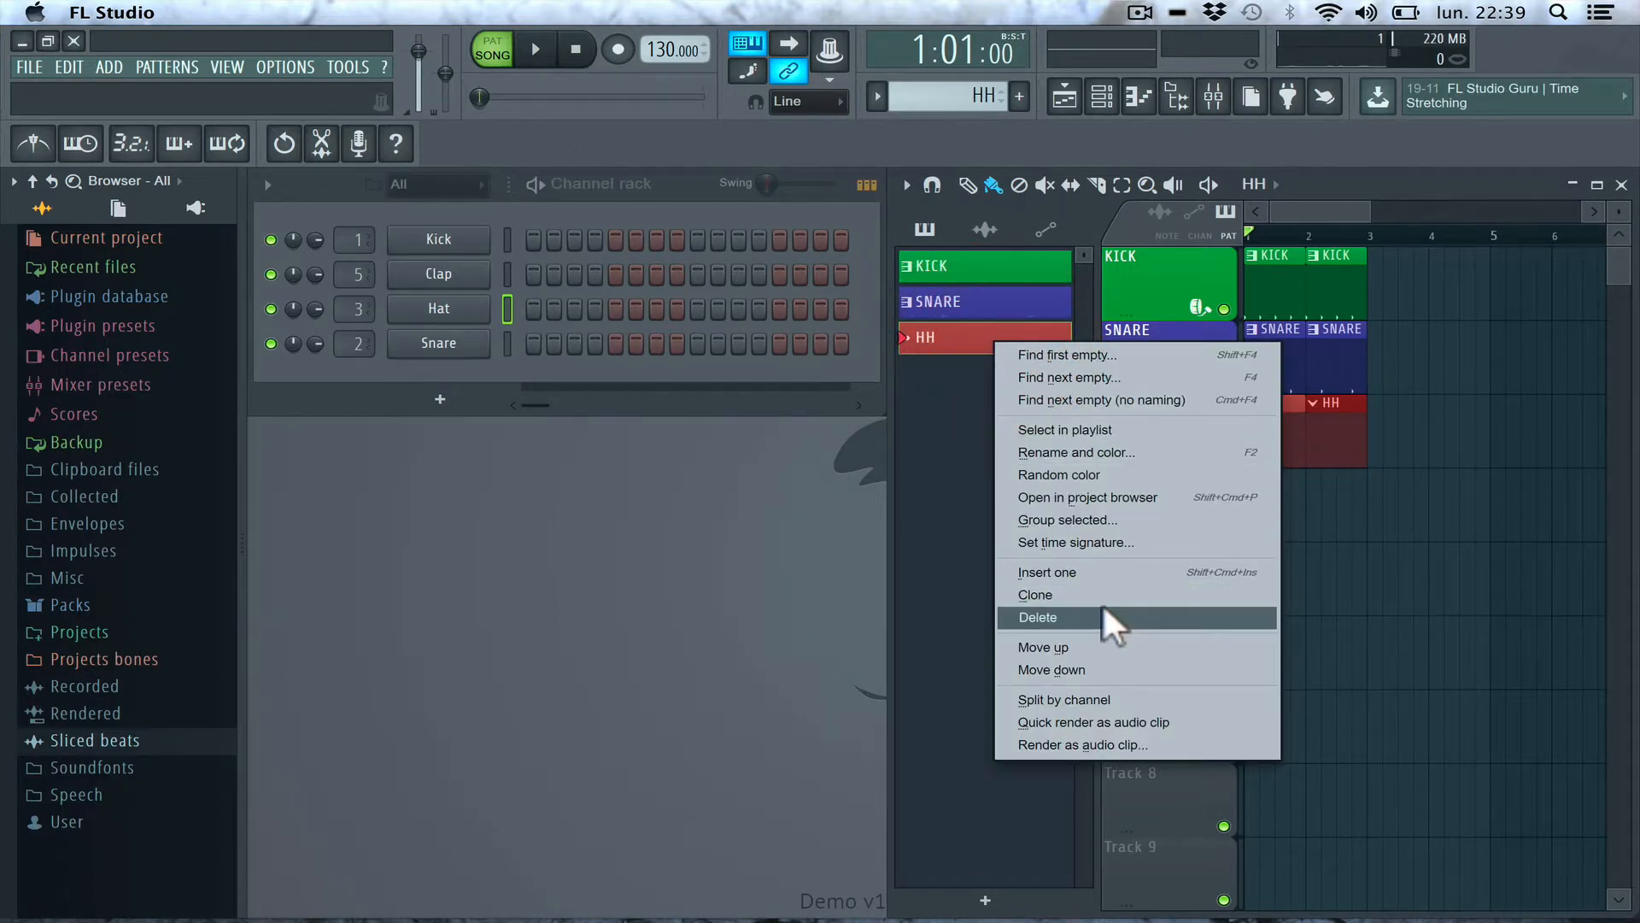
{"action": "left_click", "coordinate": [1028, 612]}
{"action": "left_click", "coordinate": [940, 415]}
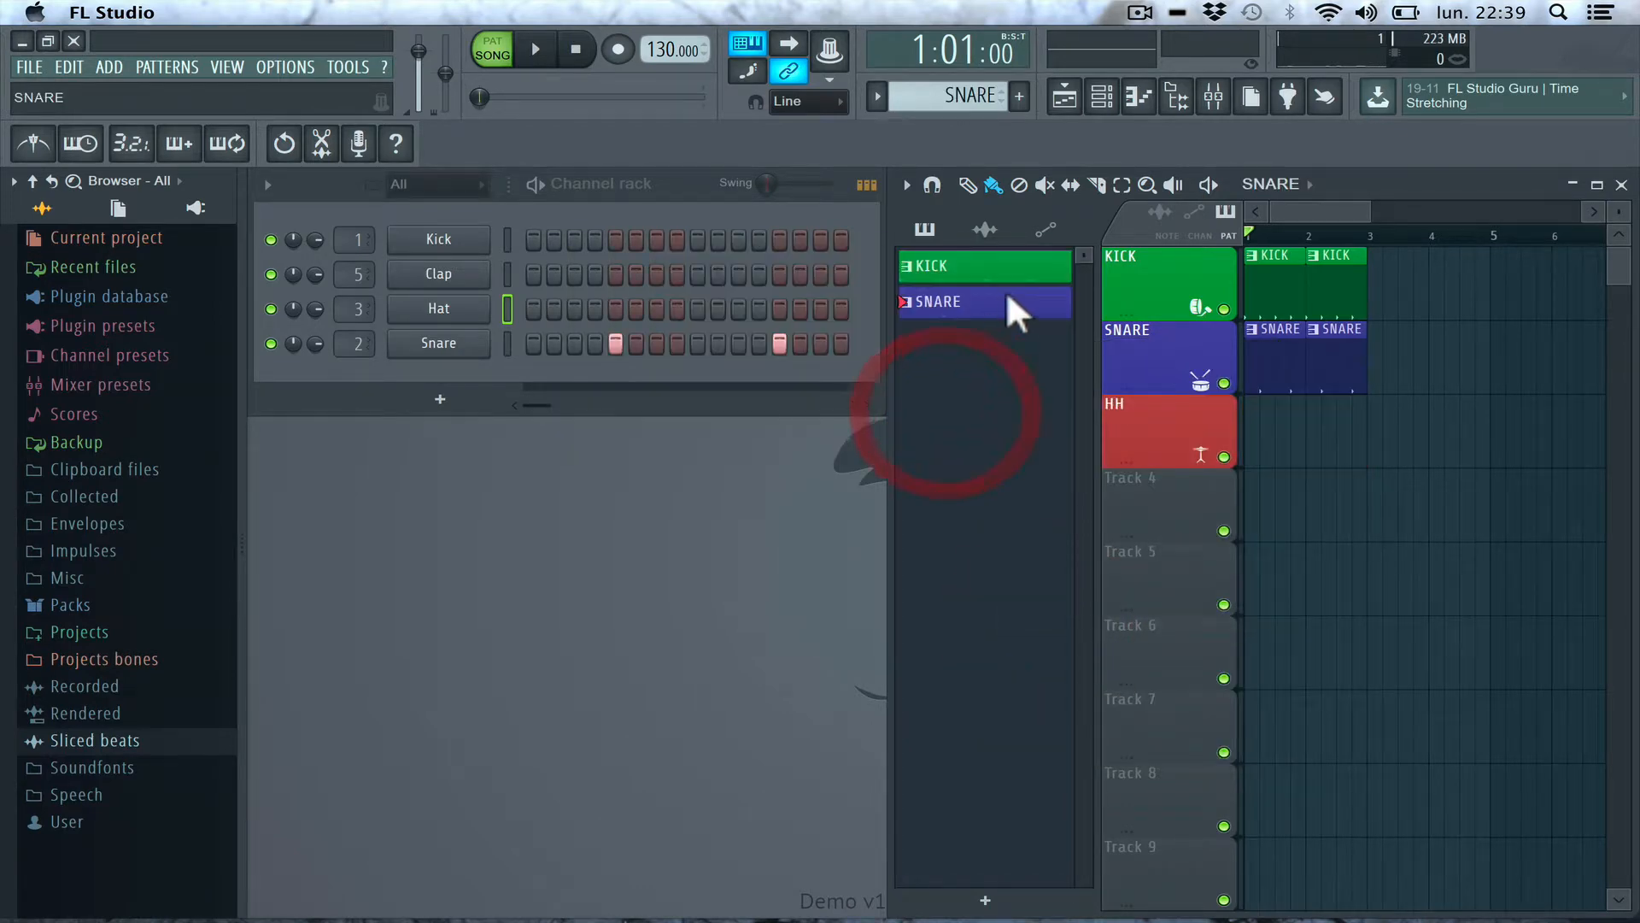
{"action": "right_click", "coordinate": [974, 301]}
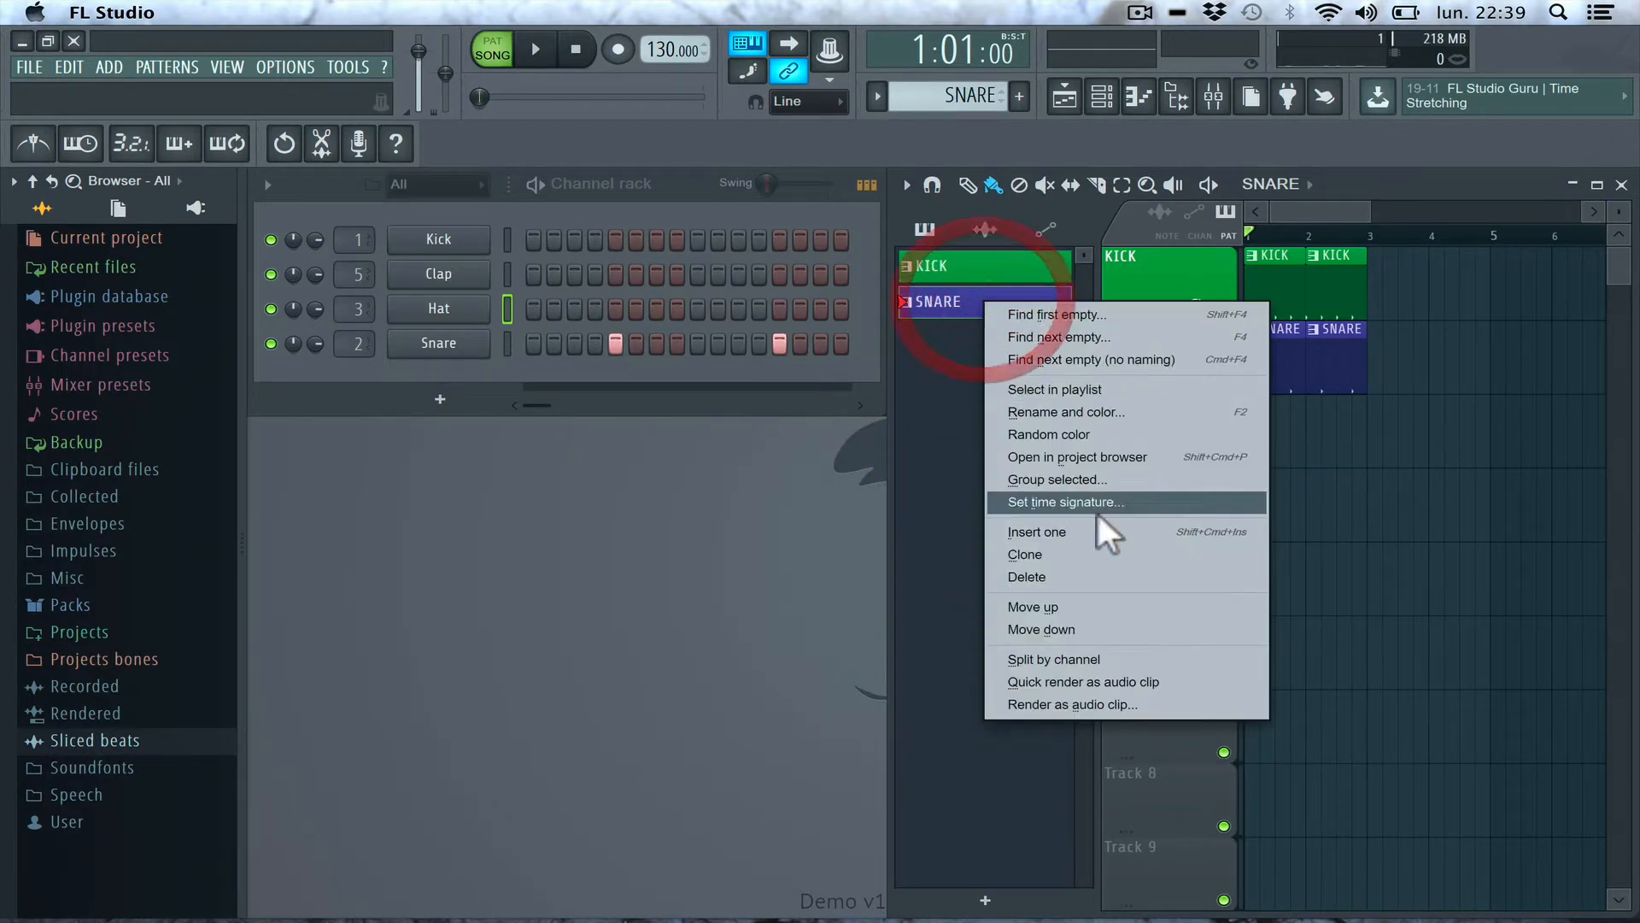
{"action": "left_click", "coordinate": [1066, 571]}
{"action": "left_click", "coordinate": [937, 414]}
{"action": "left_click", "coordinate": [950, 265]}
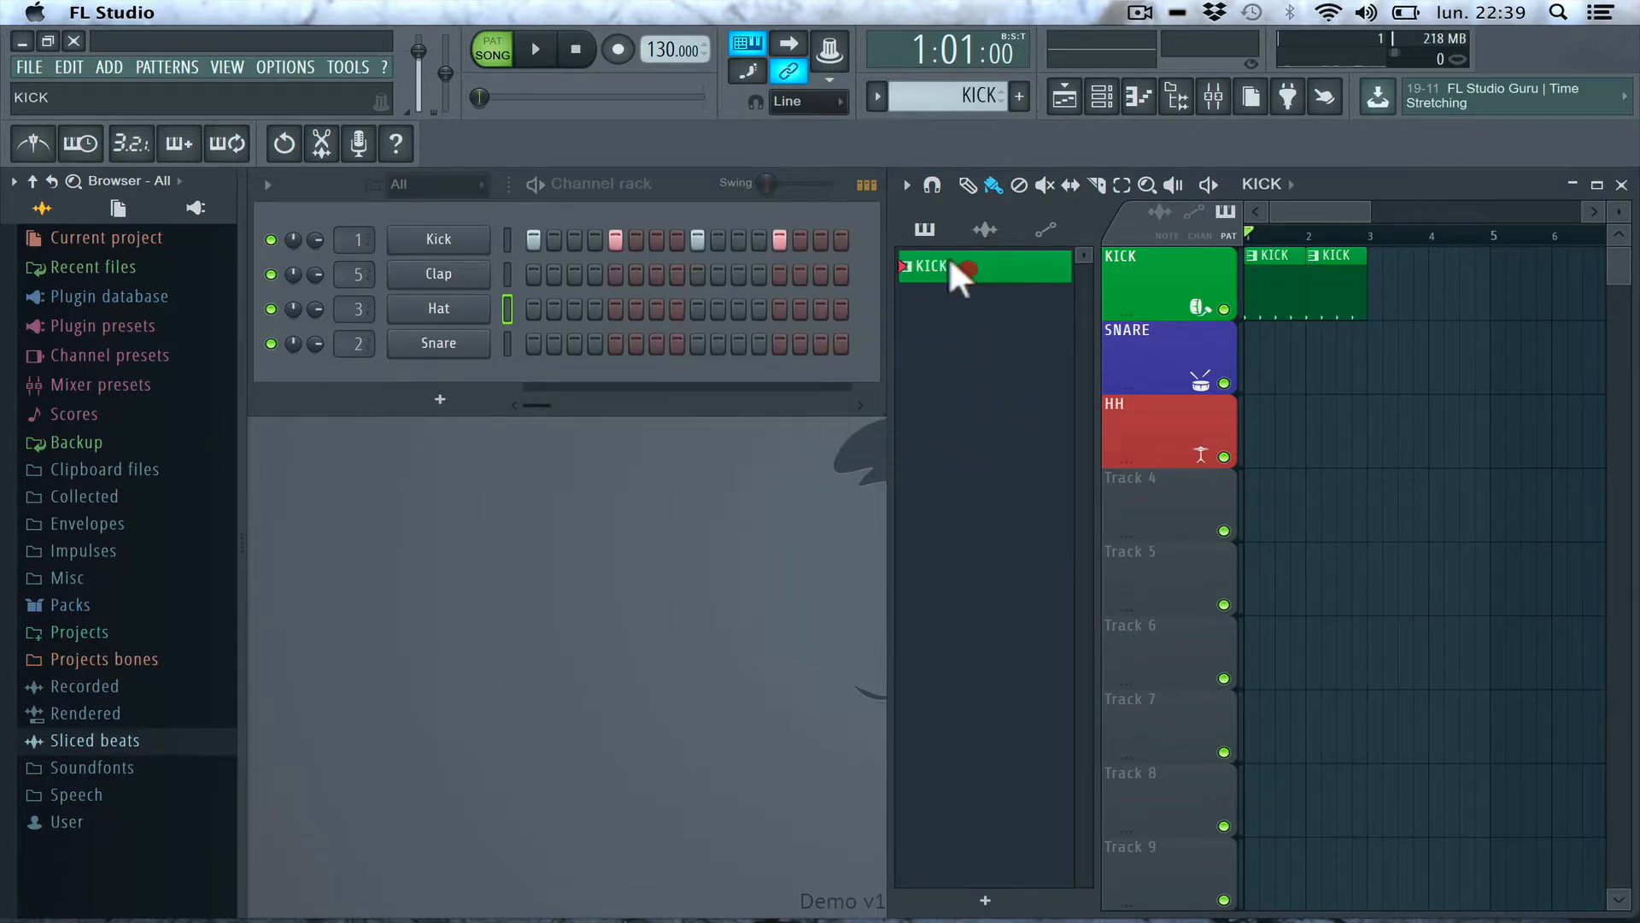
{"action": "right_click", "coordinate": [951, 265]}
{"action": "left_click", "coordinate": [1032, 545]}
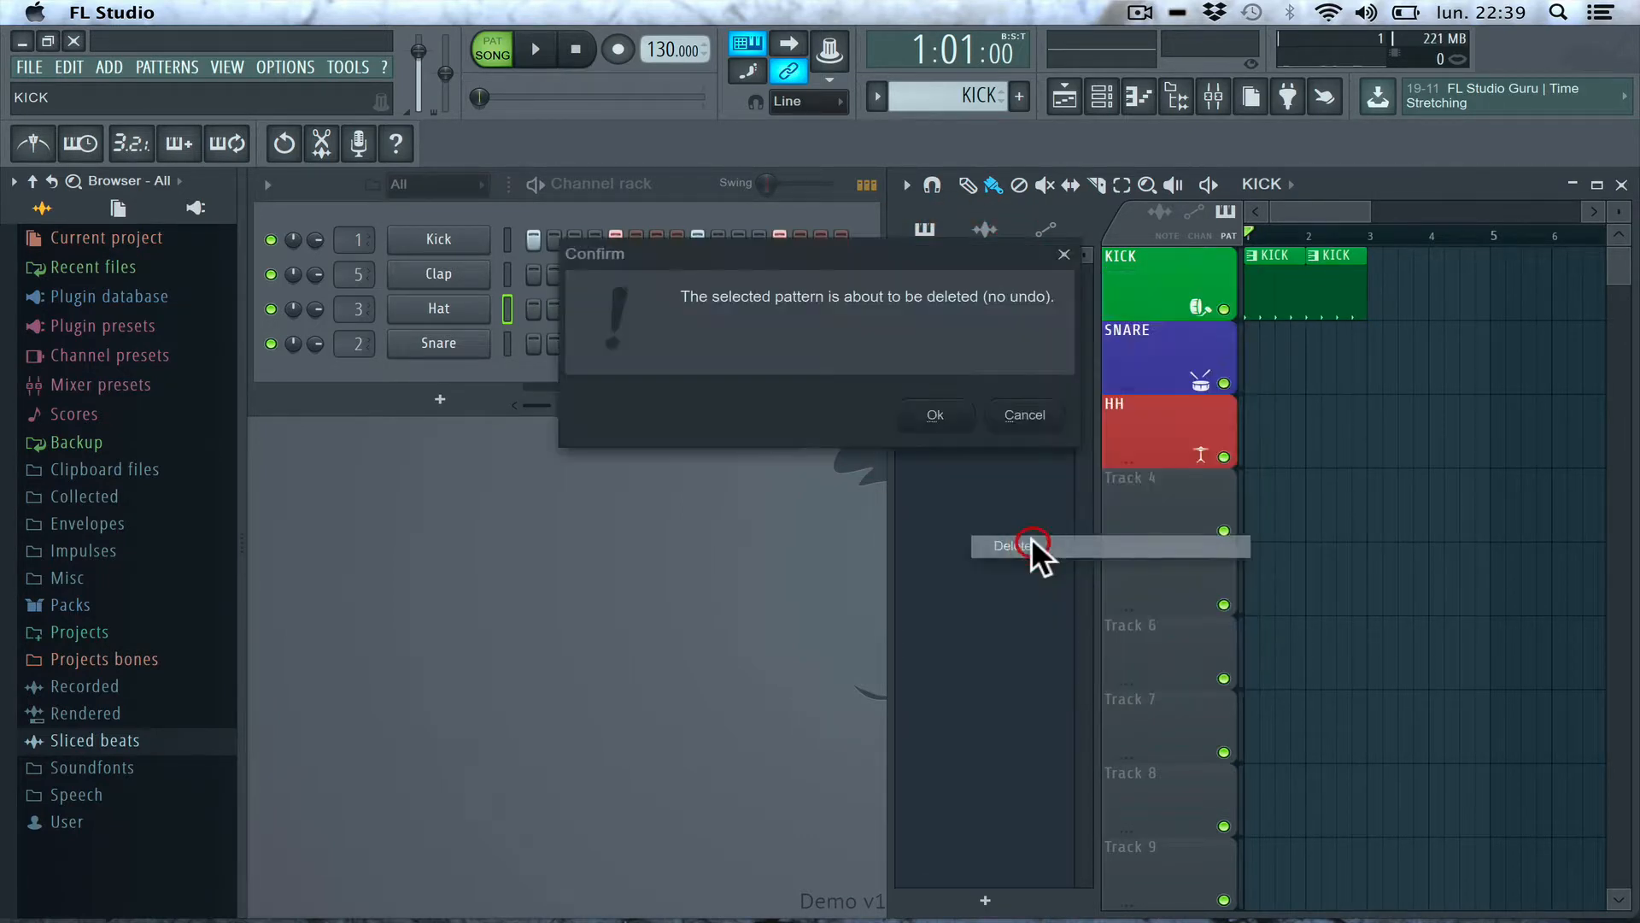
{"action": "left_click", "coordinate": [935, 415]}
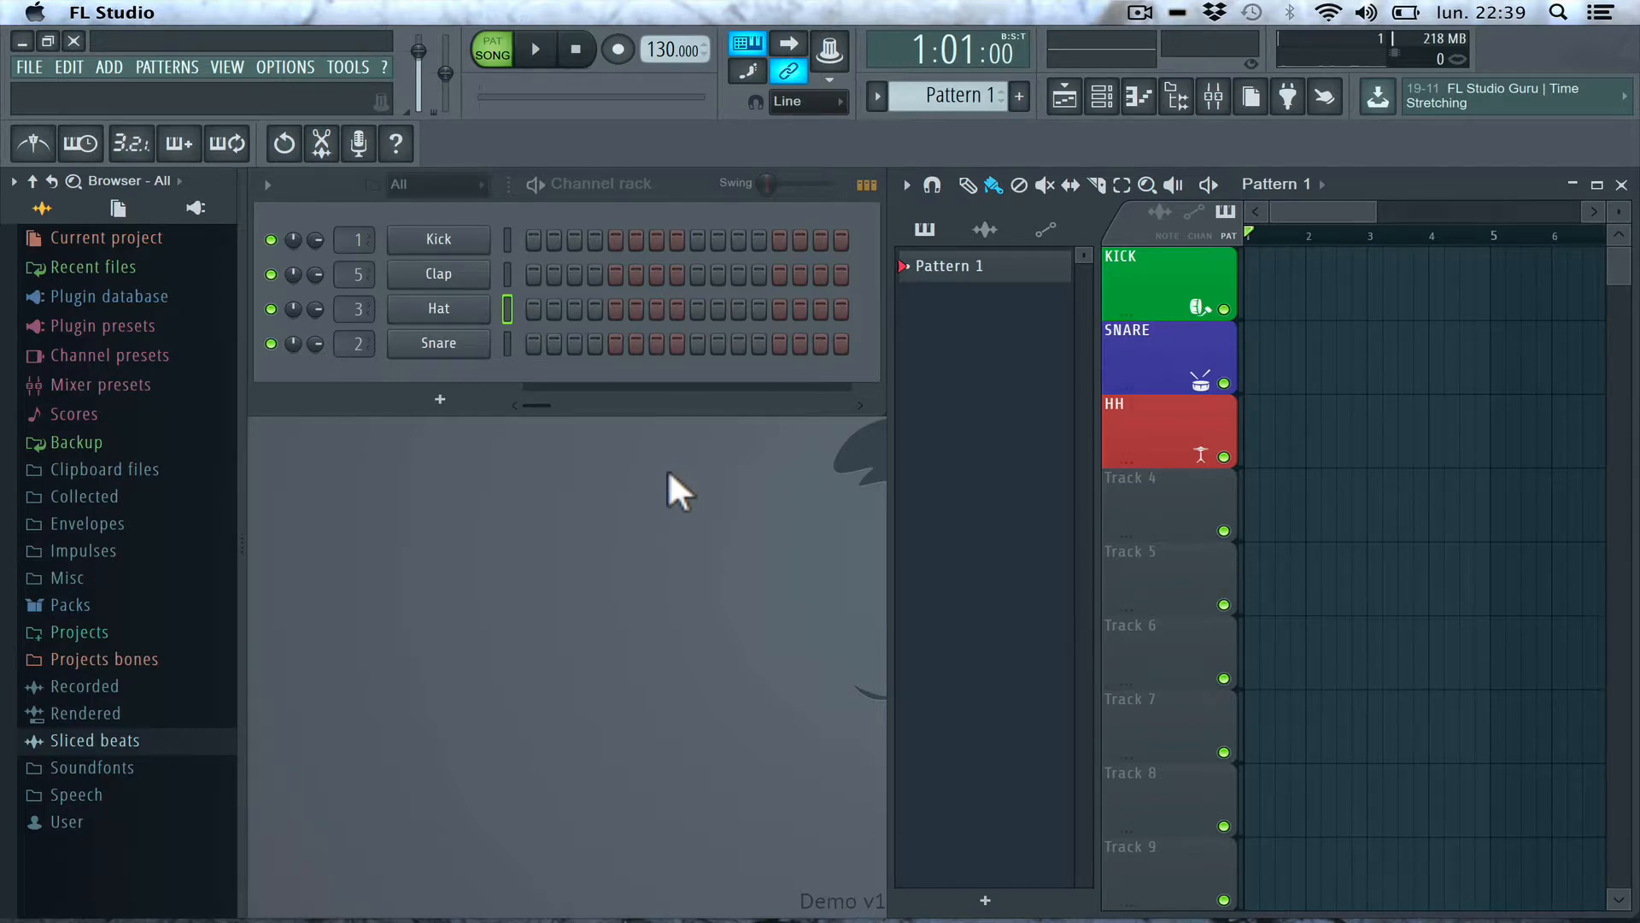
- Select the Kick channel and audition it at several pitches using the typing keyboard as a piano
{"action": "left_click", "coordinate": [492, 229]}
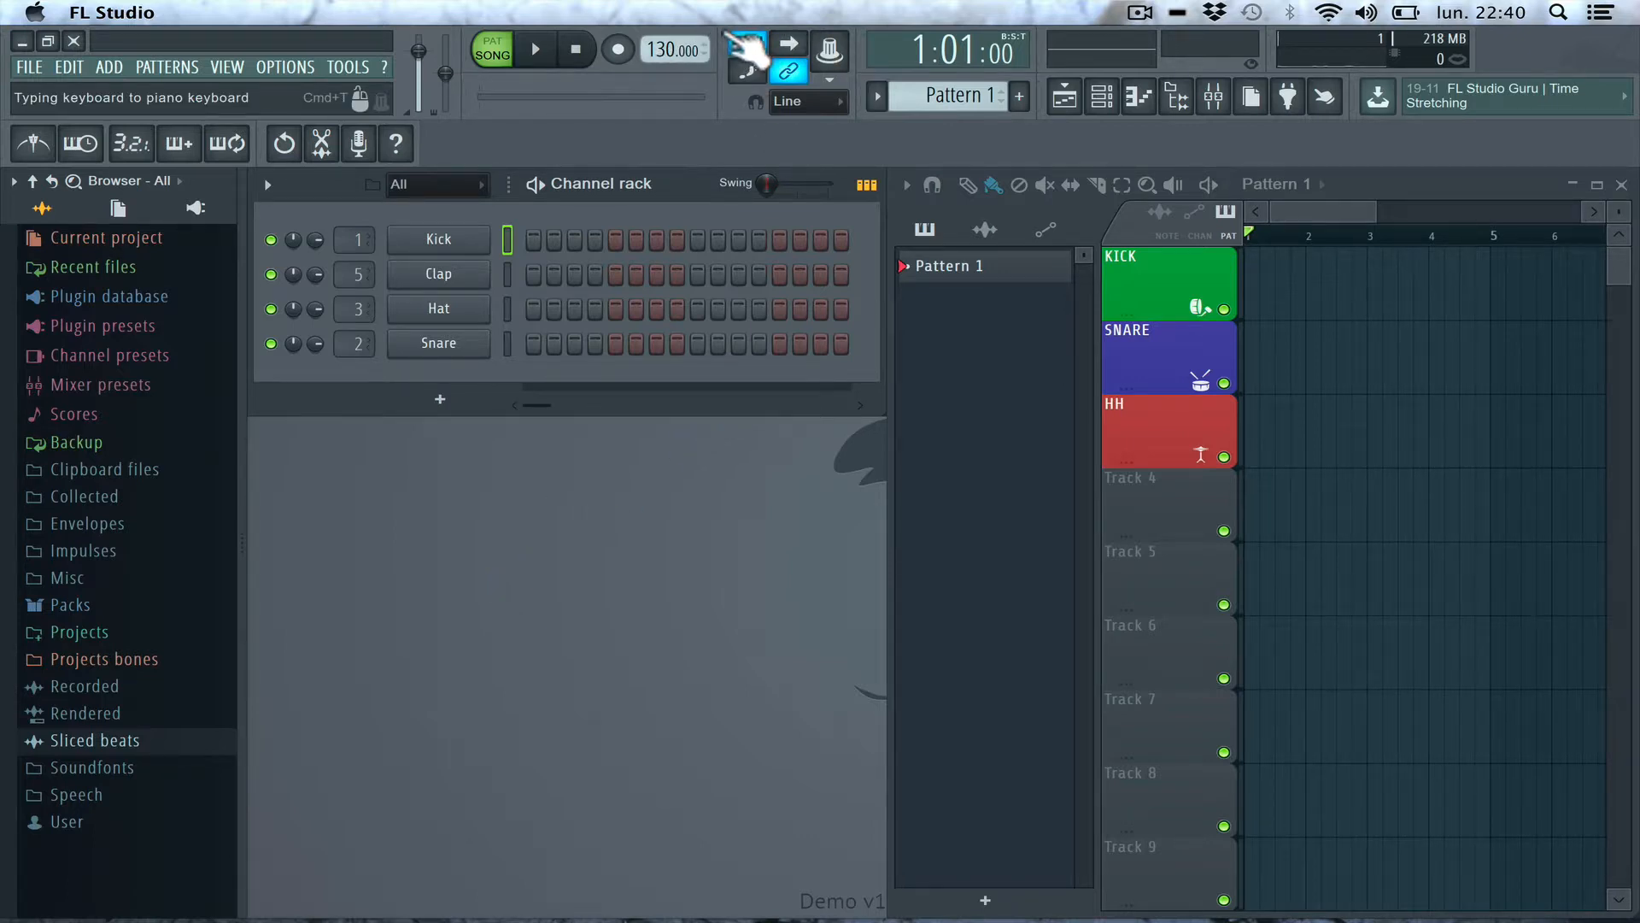
{"action": "left_click", "coordinate": [747, 45]}
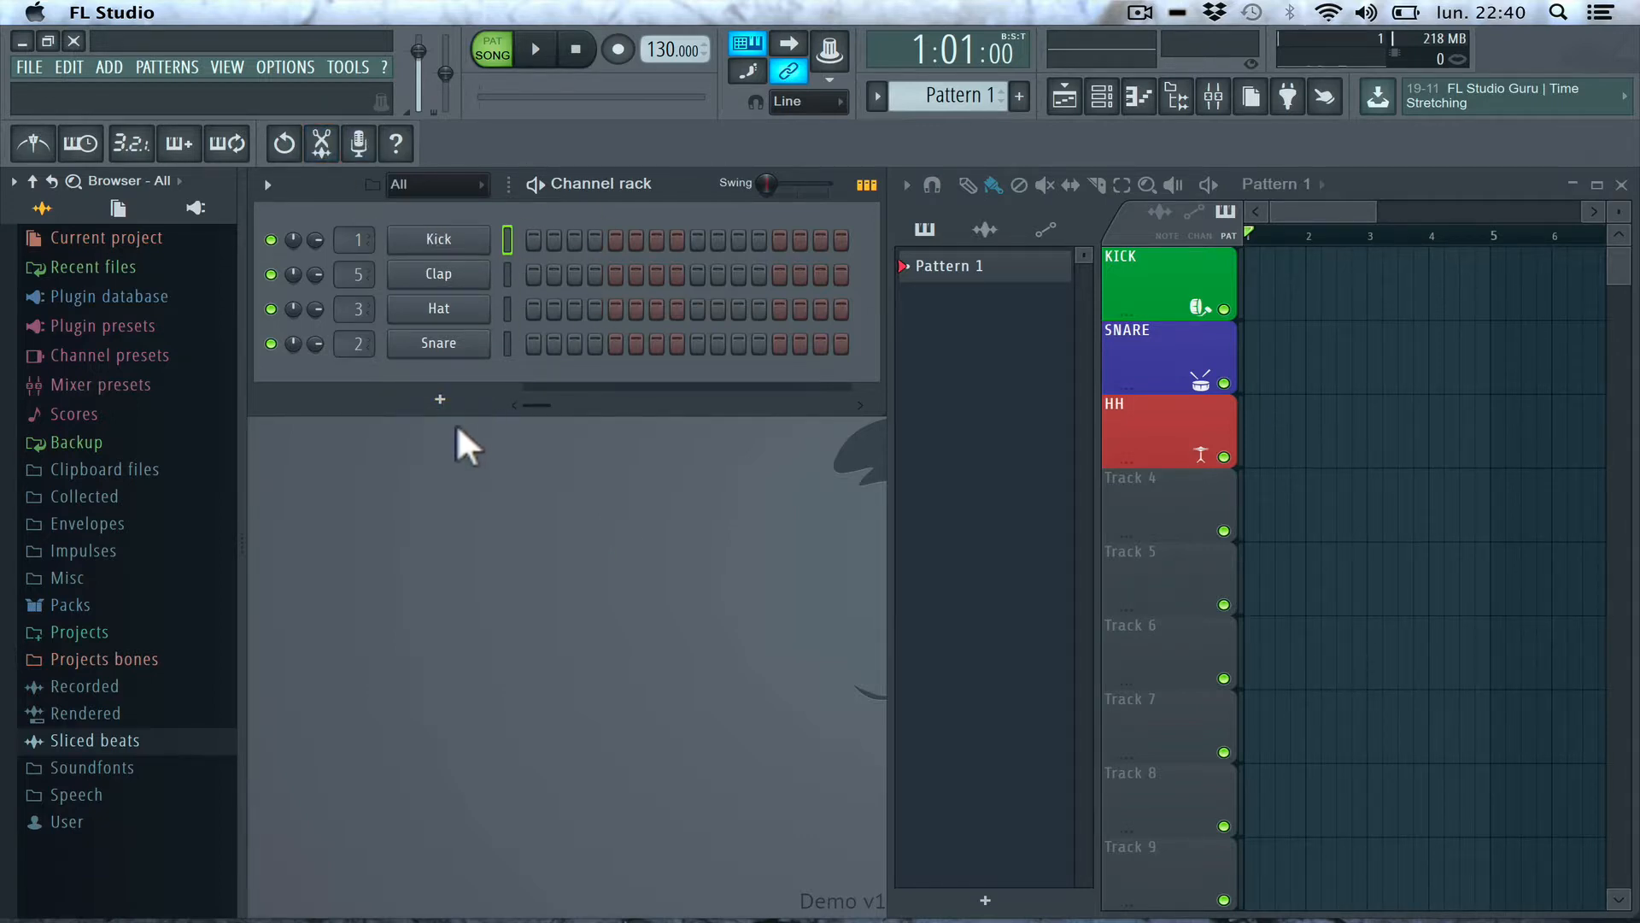
{"action": "key", "text": "w"}
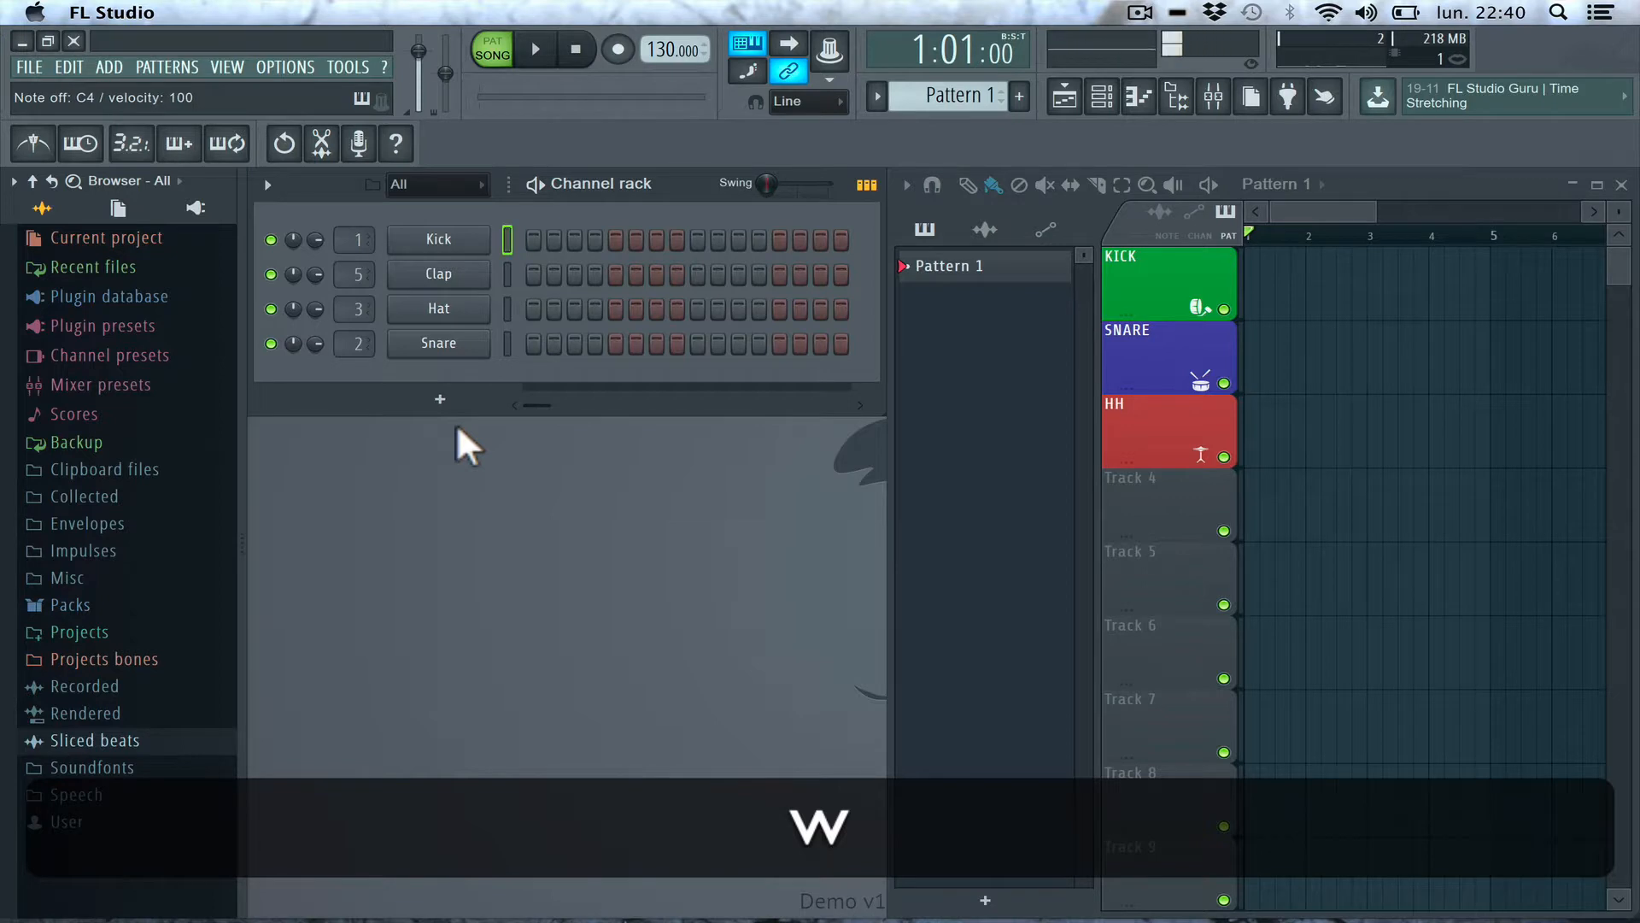
{"action": "key", "text": "c"}
{"action": "key", "text": "v"}
{"action": "key", "text": "n"}
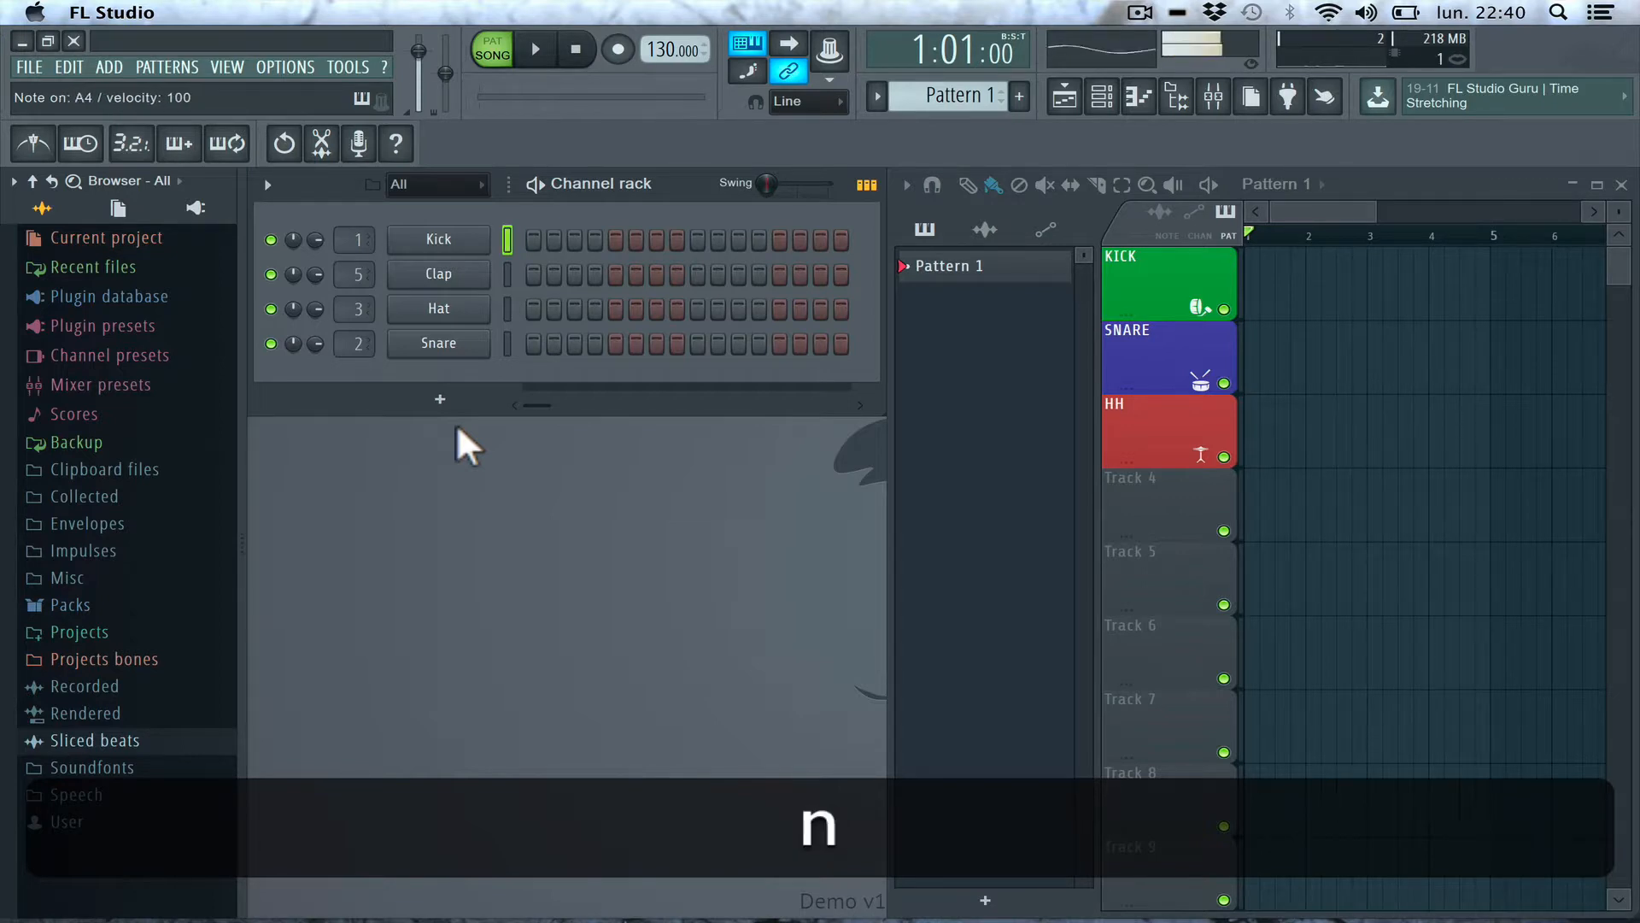
{"action": "key", "text": "b"}
{"action": "key", "text": "v"}
{"action": "key", "text": "c"}
{"action": "key", "text": "x"}
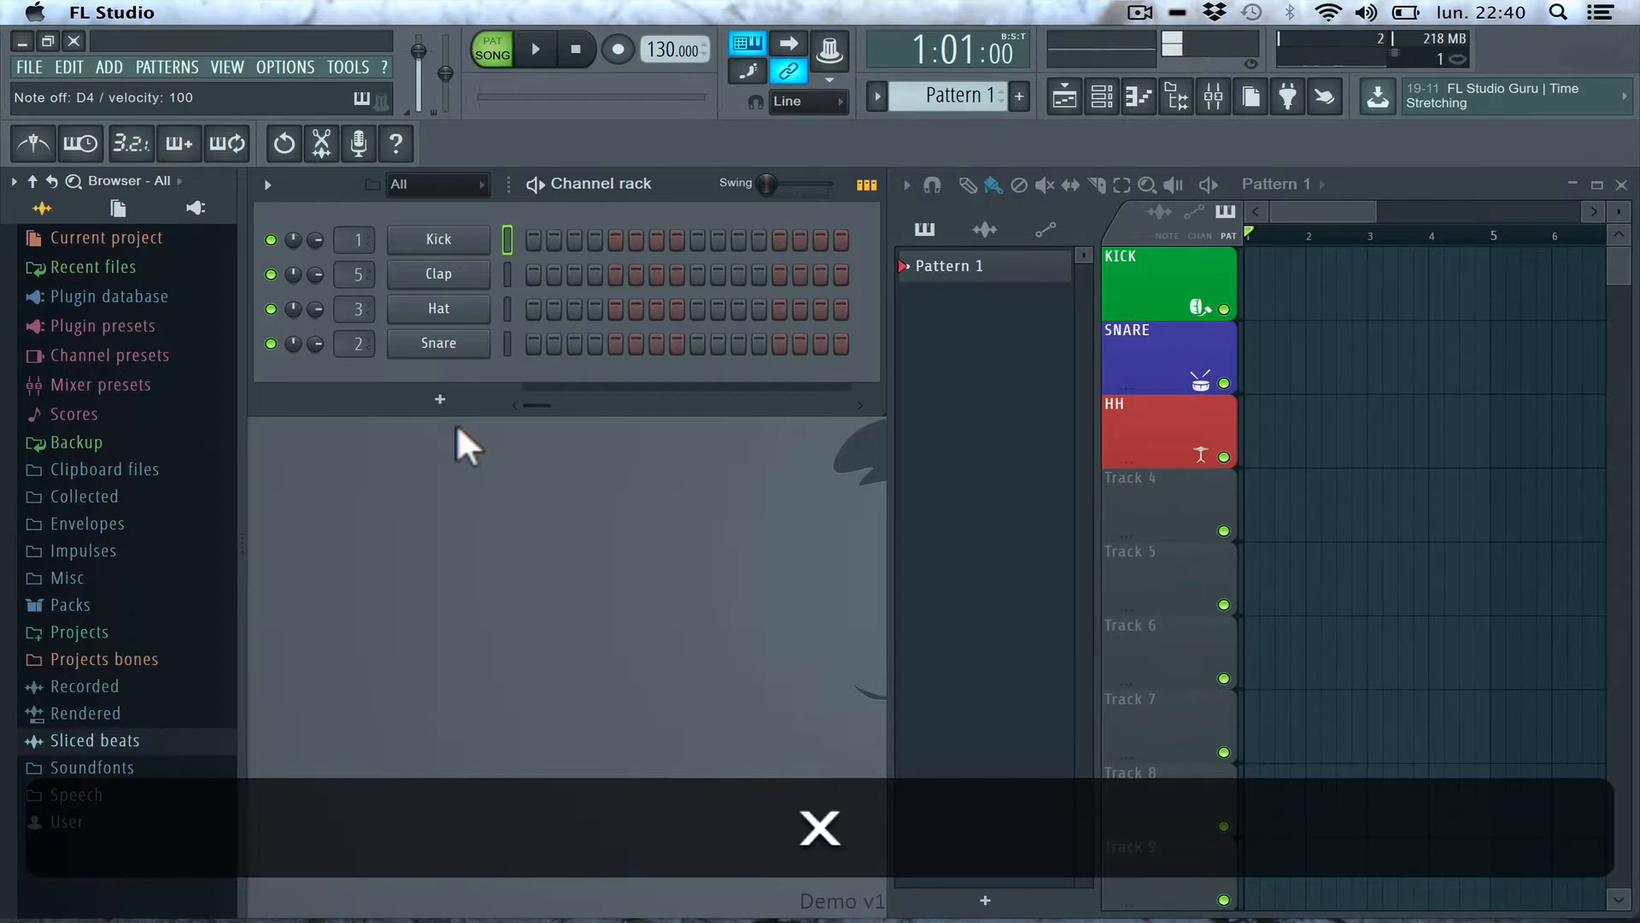
{"action": "key", "text": "w"}
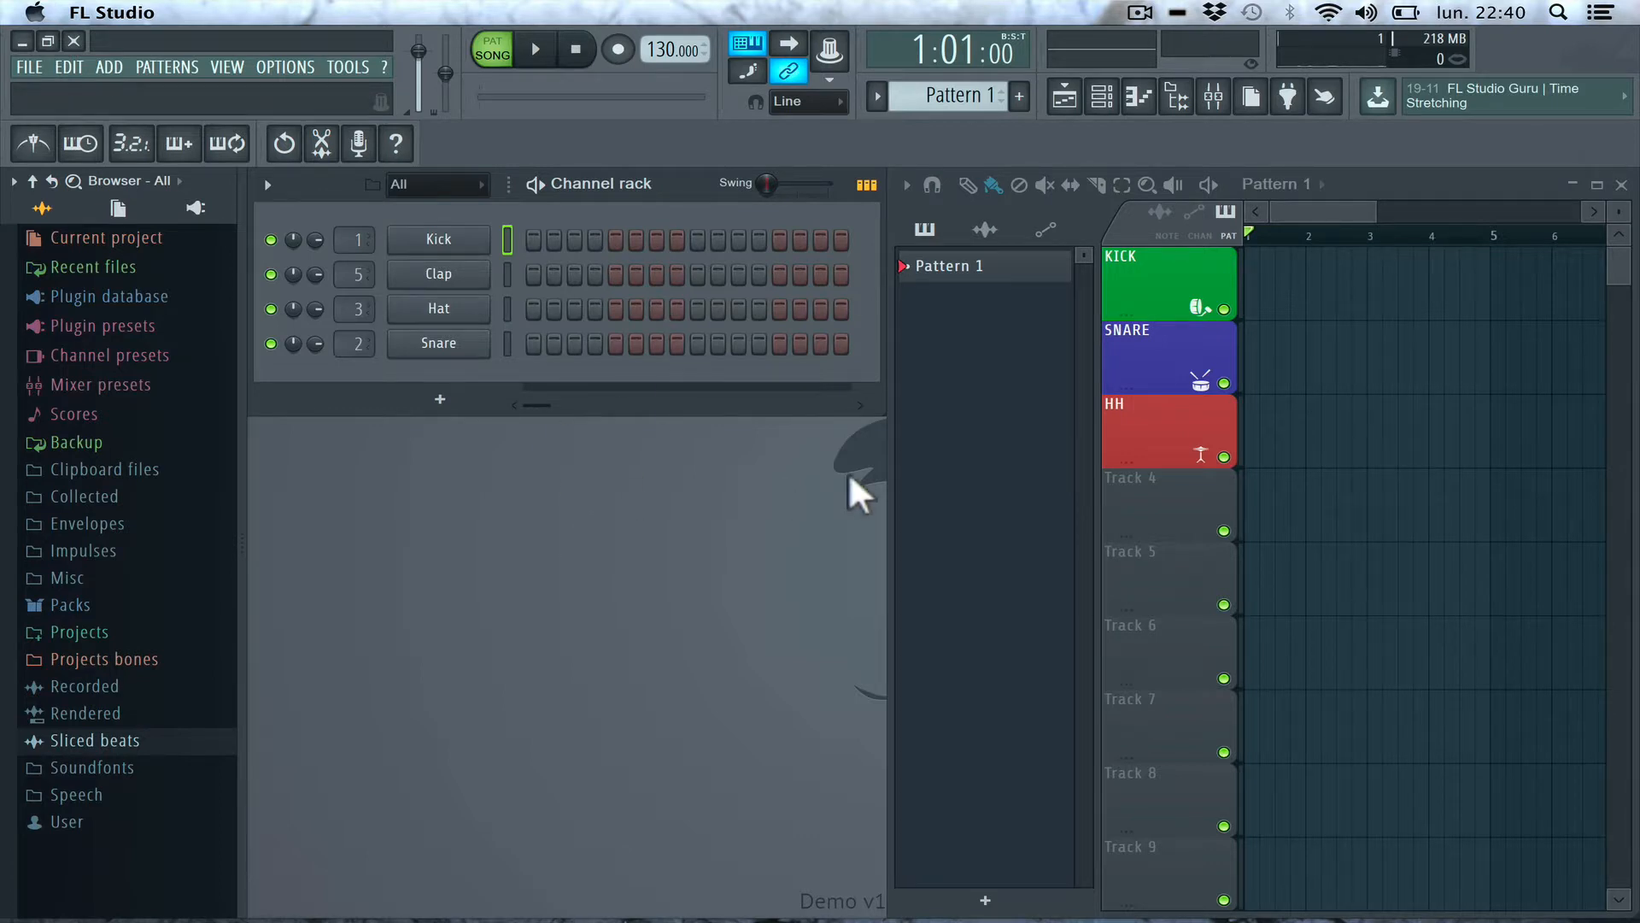
- Mute the Kick channel and place kick hits on steps 1, 5, 9 and 13 of Pattern 1
{"action": "left_click", "coordinate": [270, 240]}
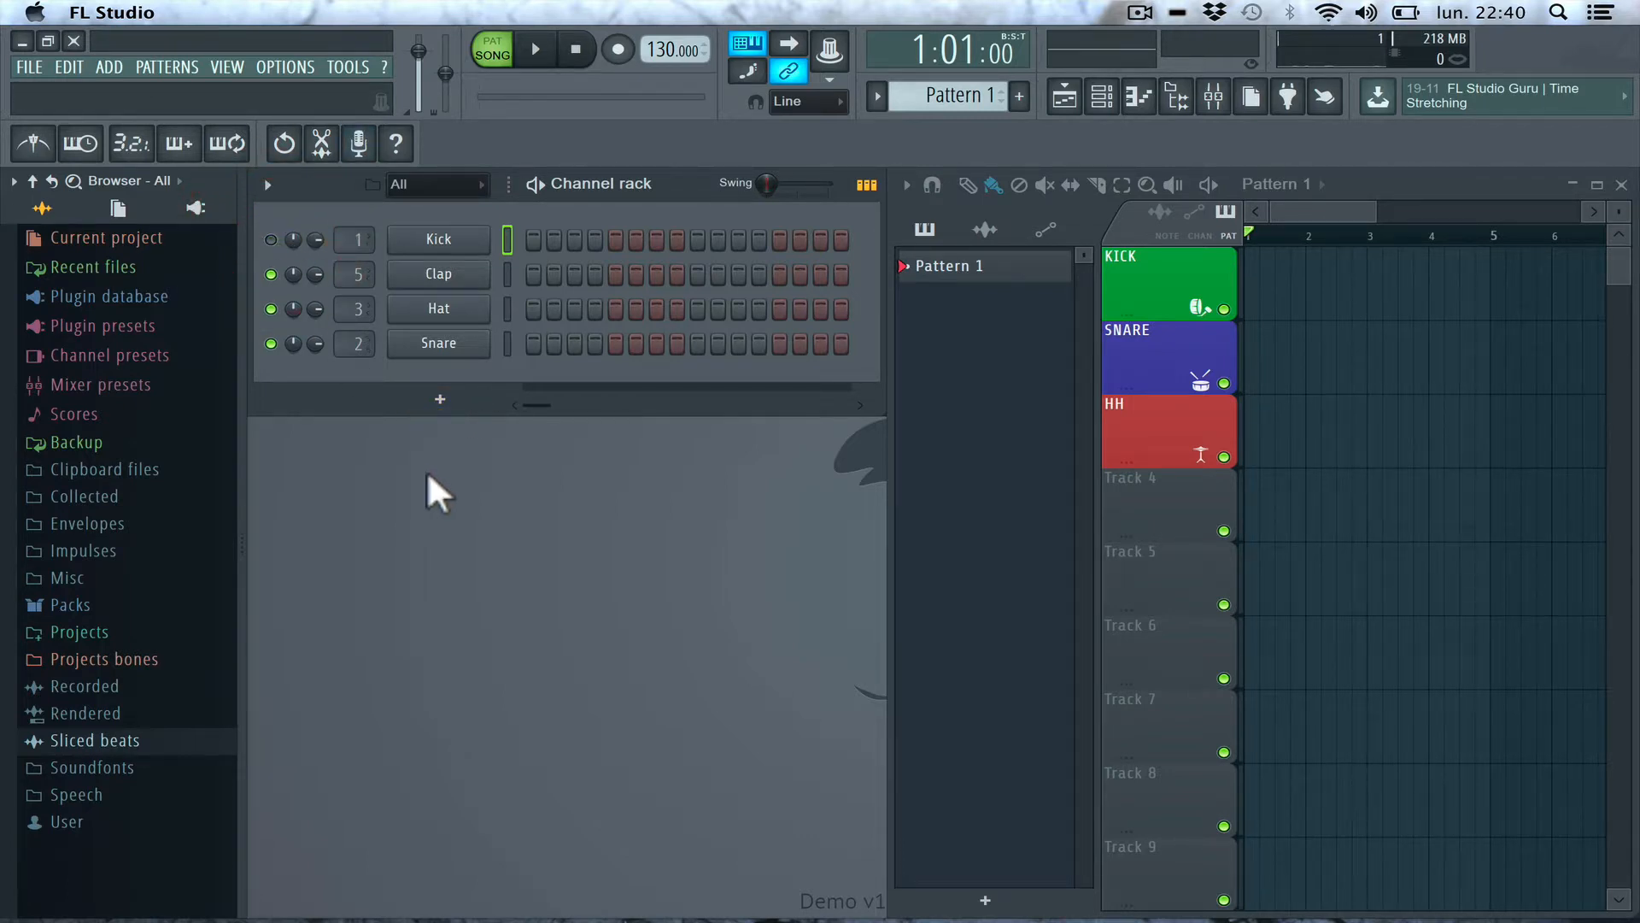
{"action": "left_click", "coordinate": [531, 240]}
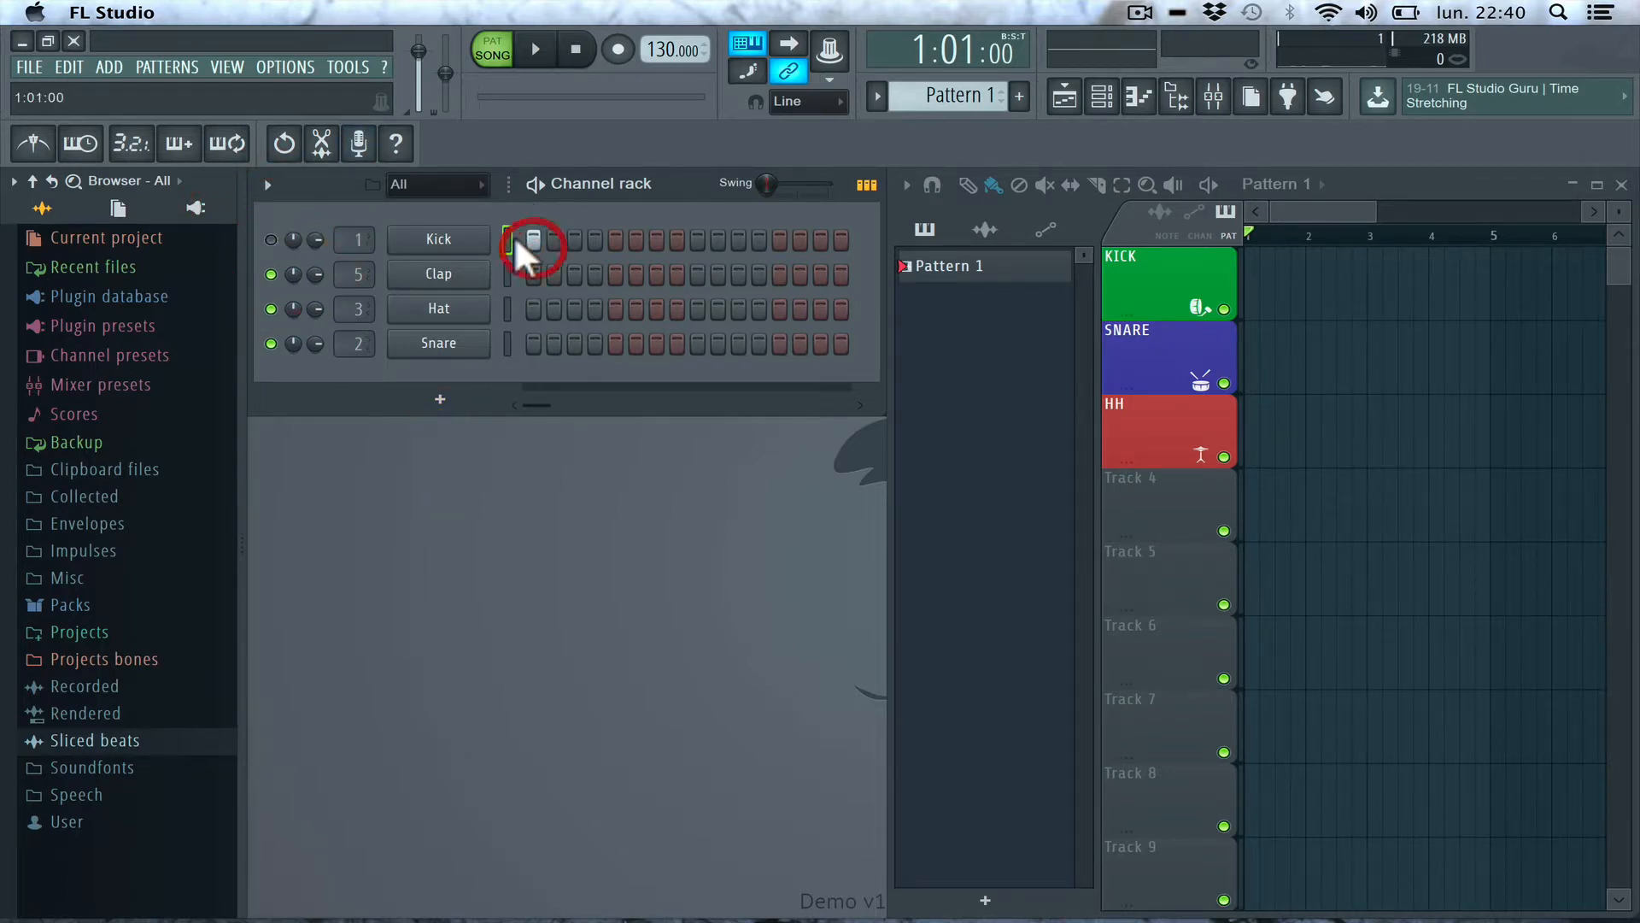
{"action": "left_click", "coordinate": [615, 240]}
{"action": "left_click", "coordinate": [697, 240]}
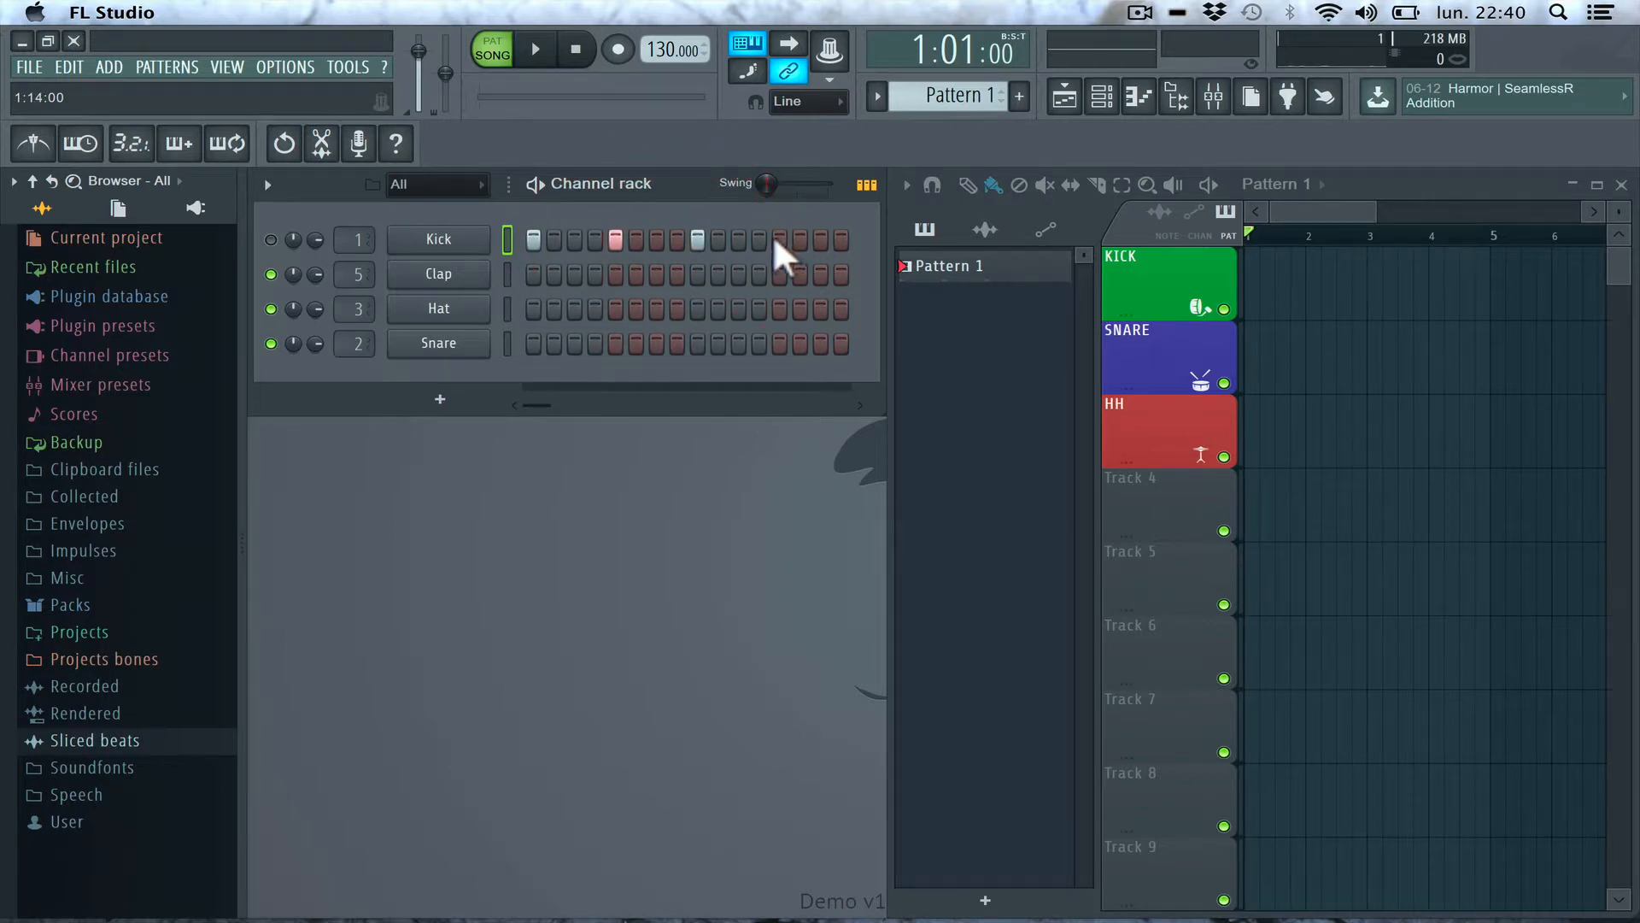
{"action": "left_click", "coordinate": [769, 239]}
- Play briefly in song mode, switch to pattern mode and play Pattern 1 to compare the playback
{"action": "key", "text": "space"}
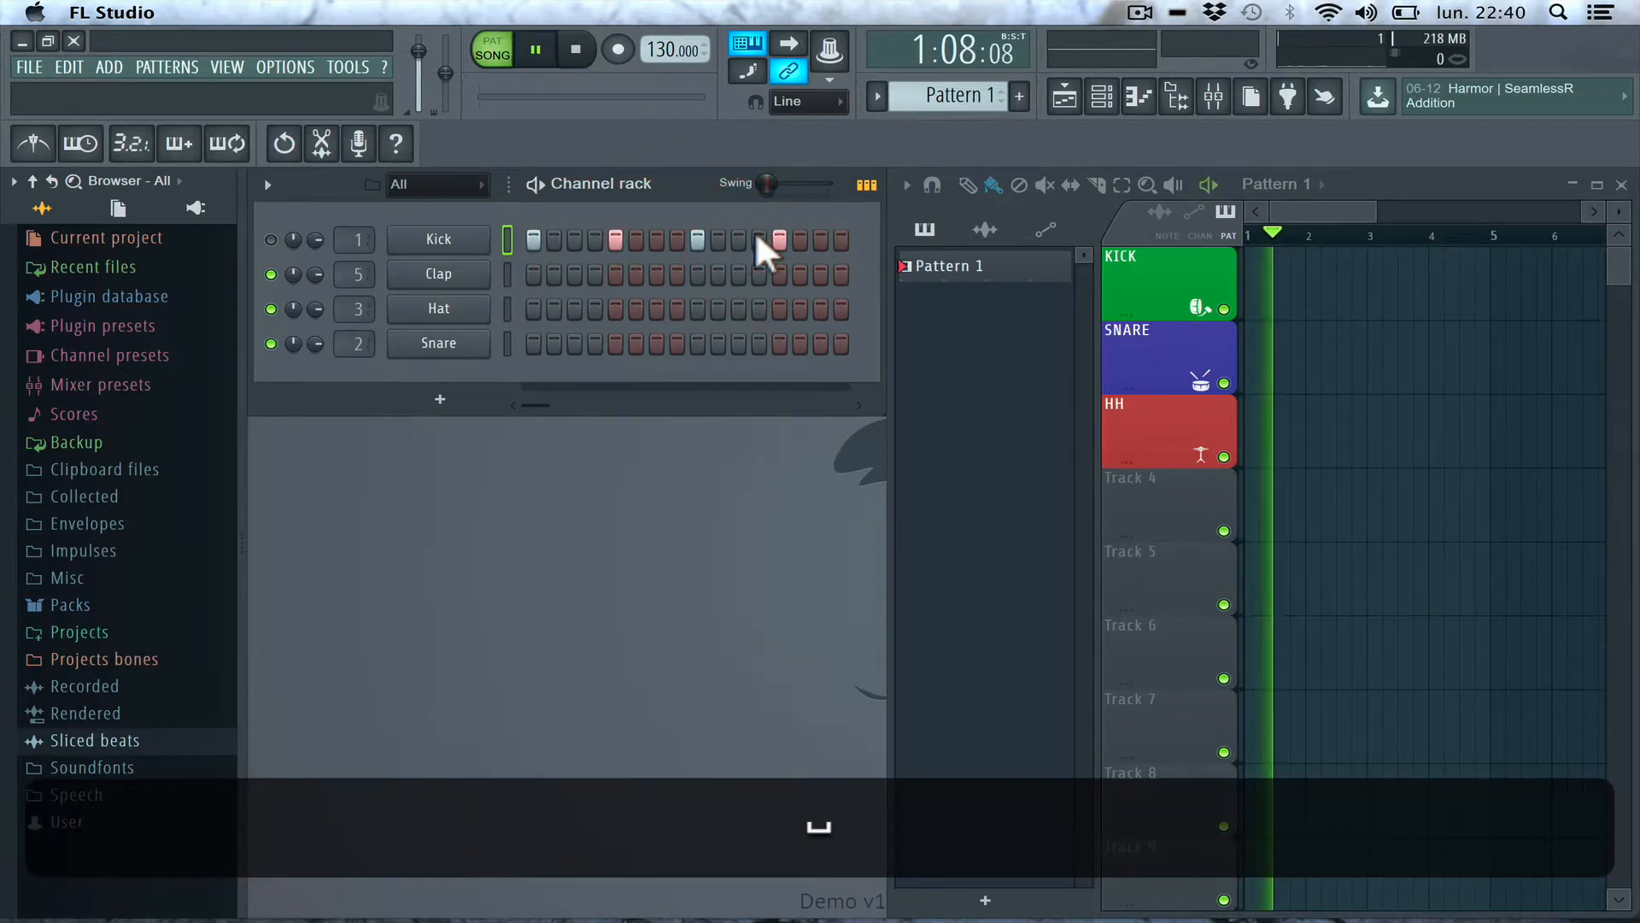
{"action": "key", "text": "space"}
{"action": "left_click", "coordinate": [493, 49]}
{"action": "key", "text": "space"}
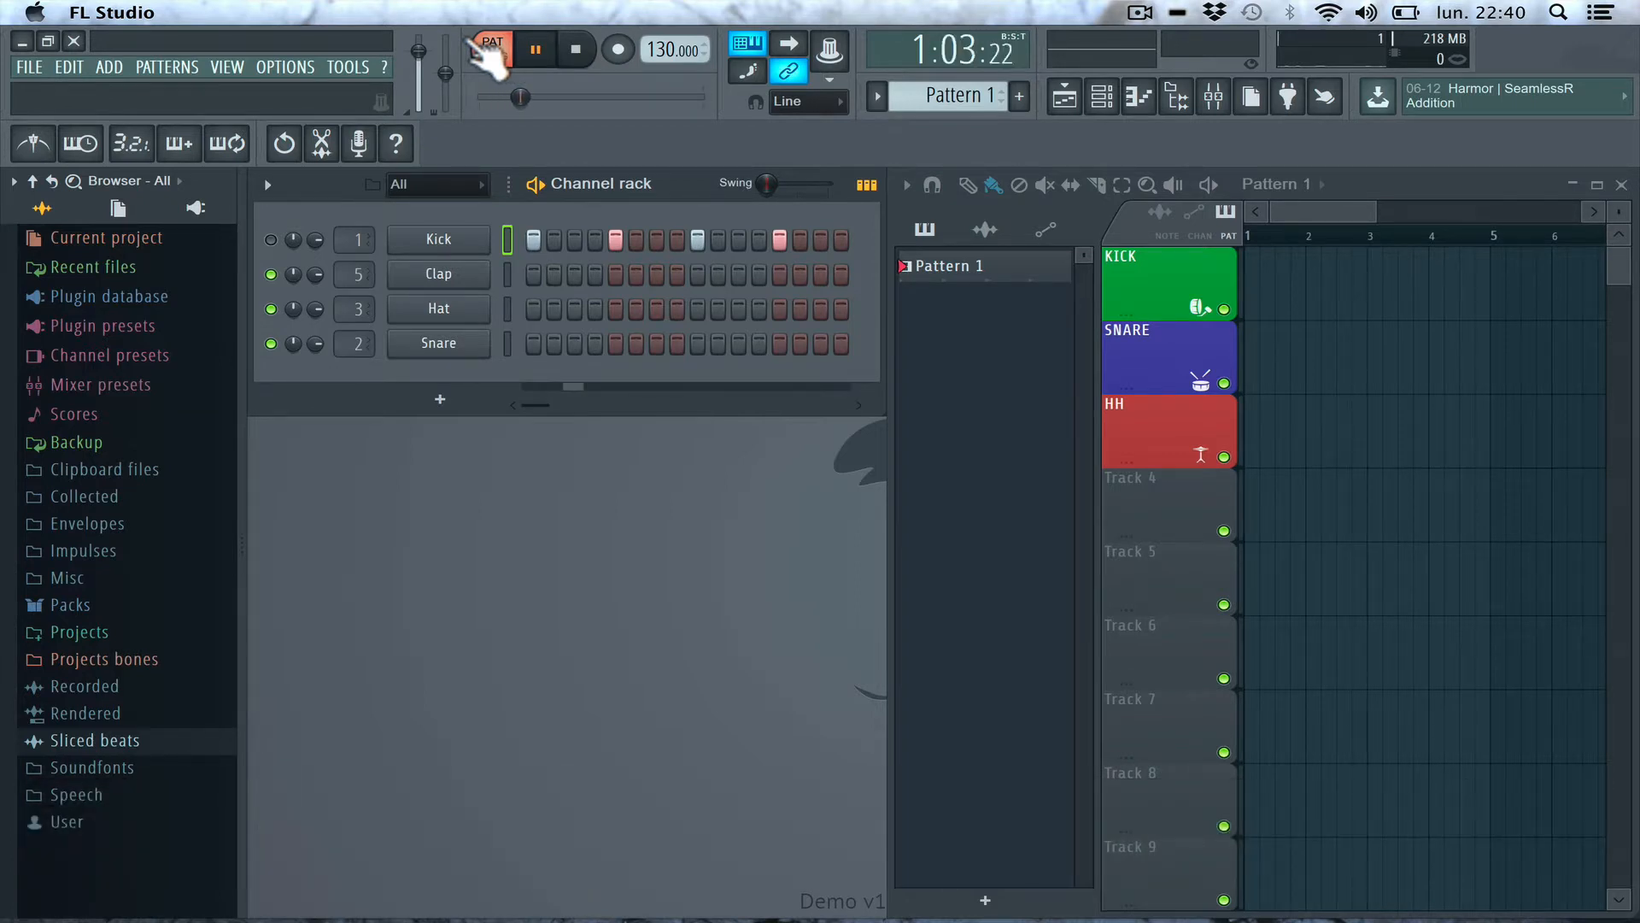
{"action": "key", "text": "space"}
- Unmute the Kick channel and clear its hits on steps 13, 9, 5 and 1
{"action": "left_click", "coordinate": [270, 239]}
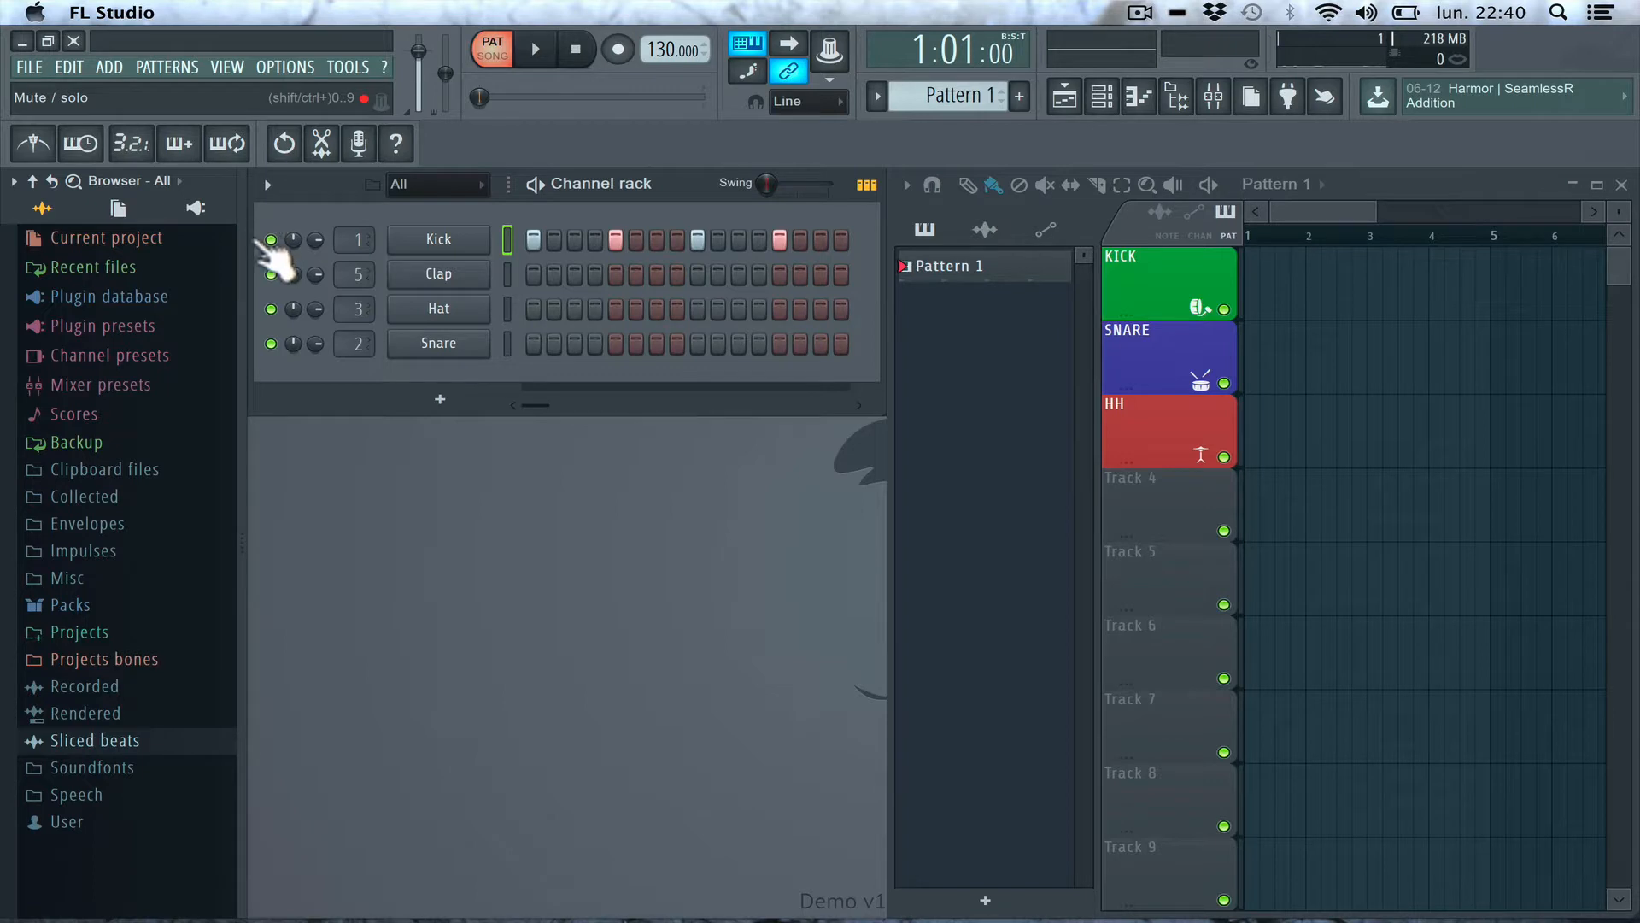
{"action": "right_click", "coordinate": [778, 238]}
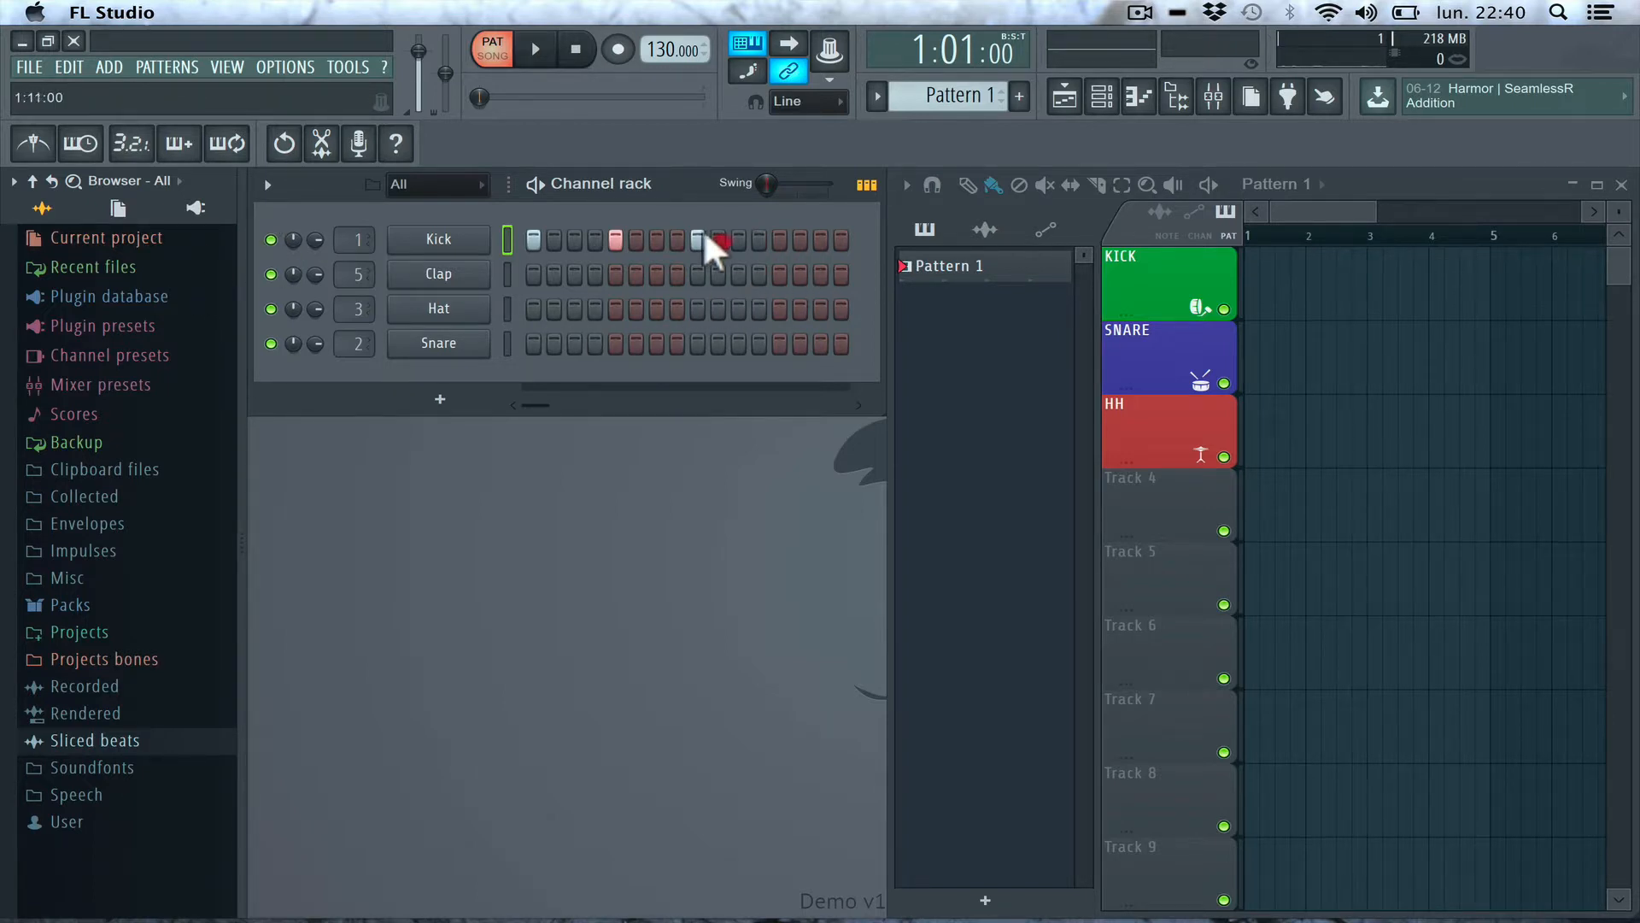
{"action": "right_click", "coordinate": [698, 238]}
{"action": "right_click", "coordinate": [616, 239]}
{"action": "right_click", "coordinate": [535, 235]}
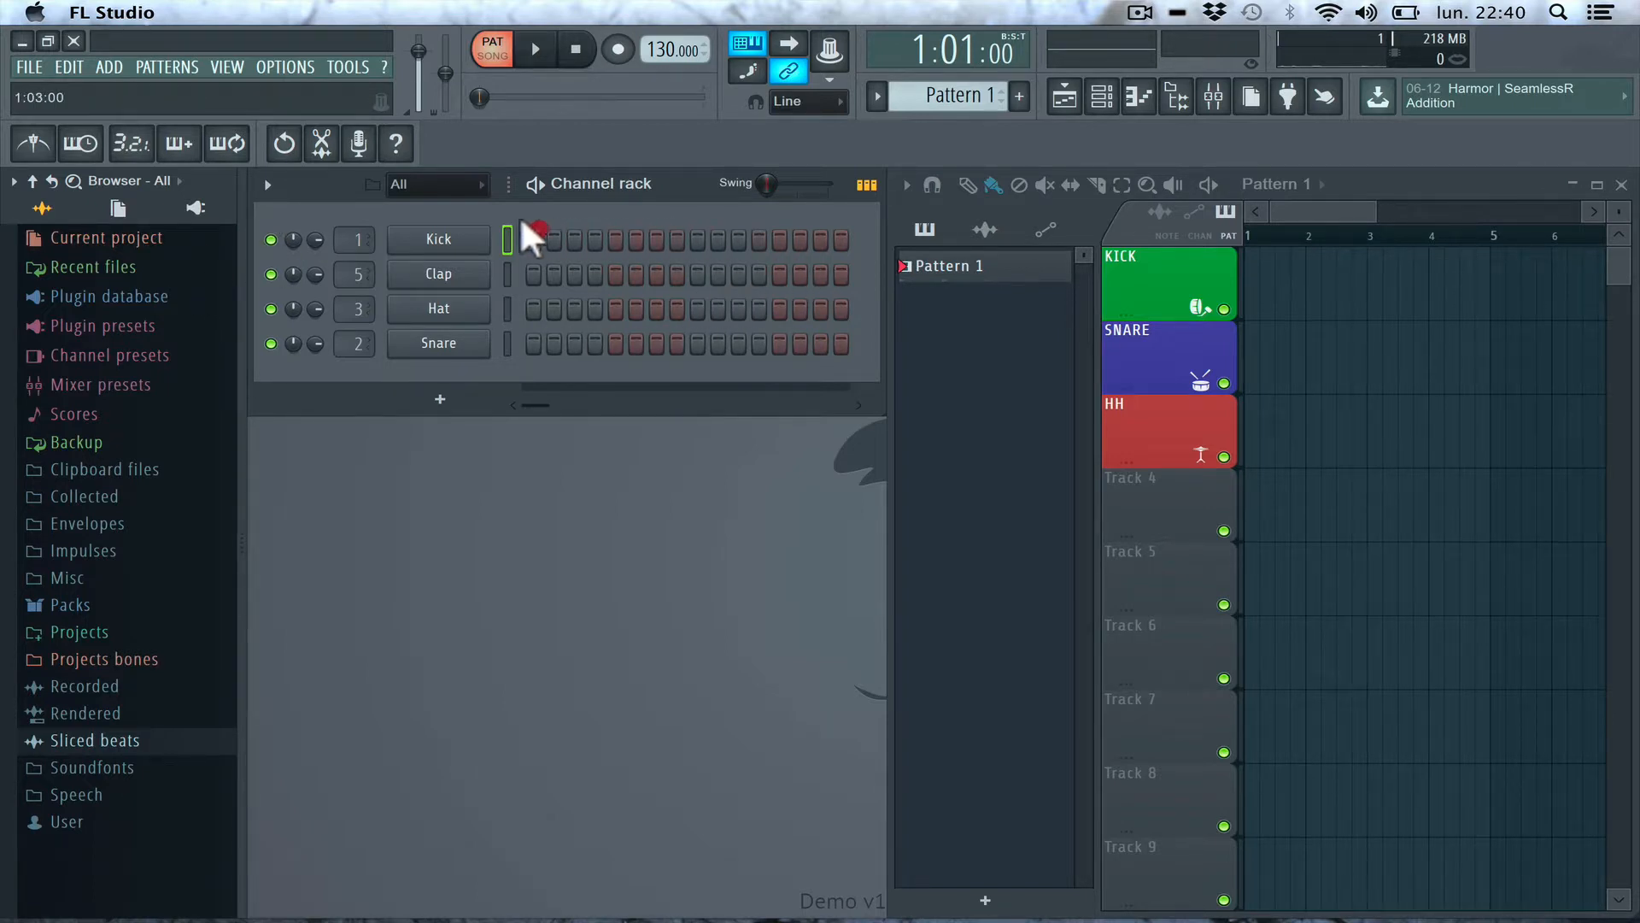
- Audition the Clap, Hat and Snare channels one by one with the typing keyboard, and reselect the Kick channel
{"action": "left_click", "coordinate": [483, 274]}
{"action": "key", "text": "x"}
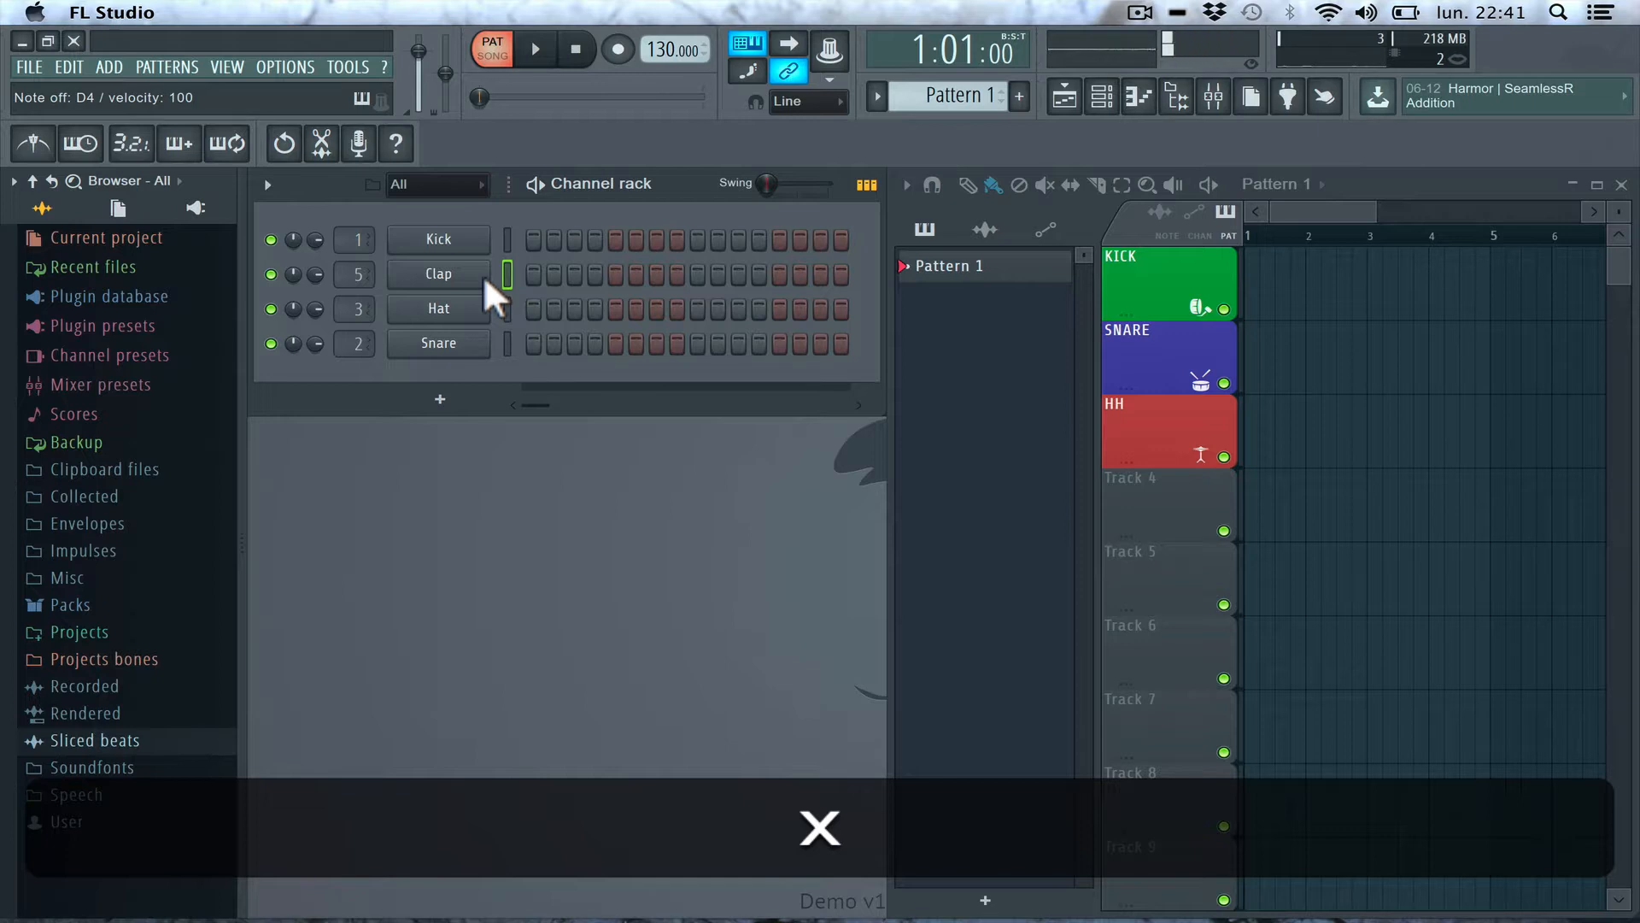
{"action": "left_click", "coordinate": [486, 299]}
{"action": "key", "text": "c"}
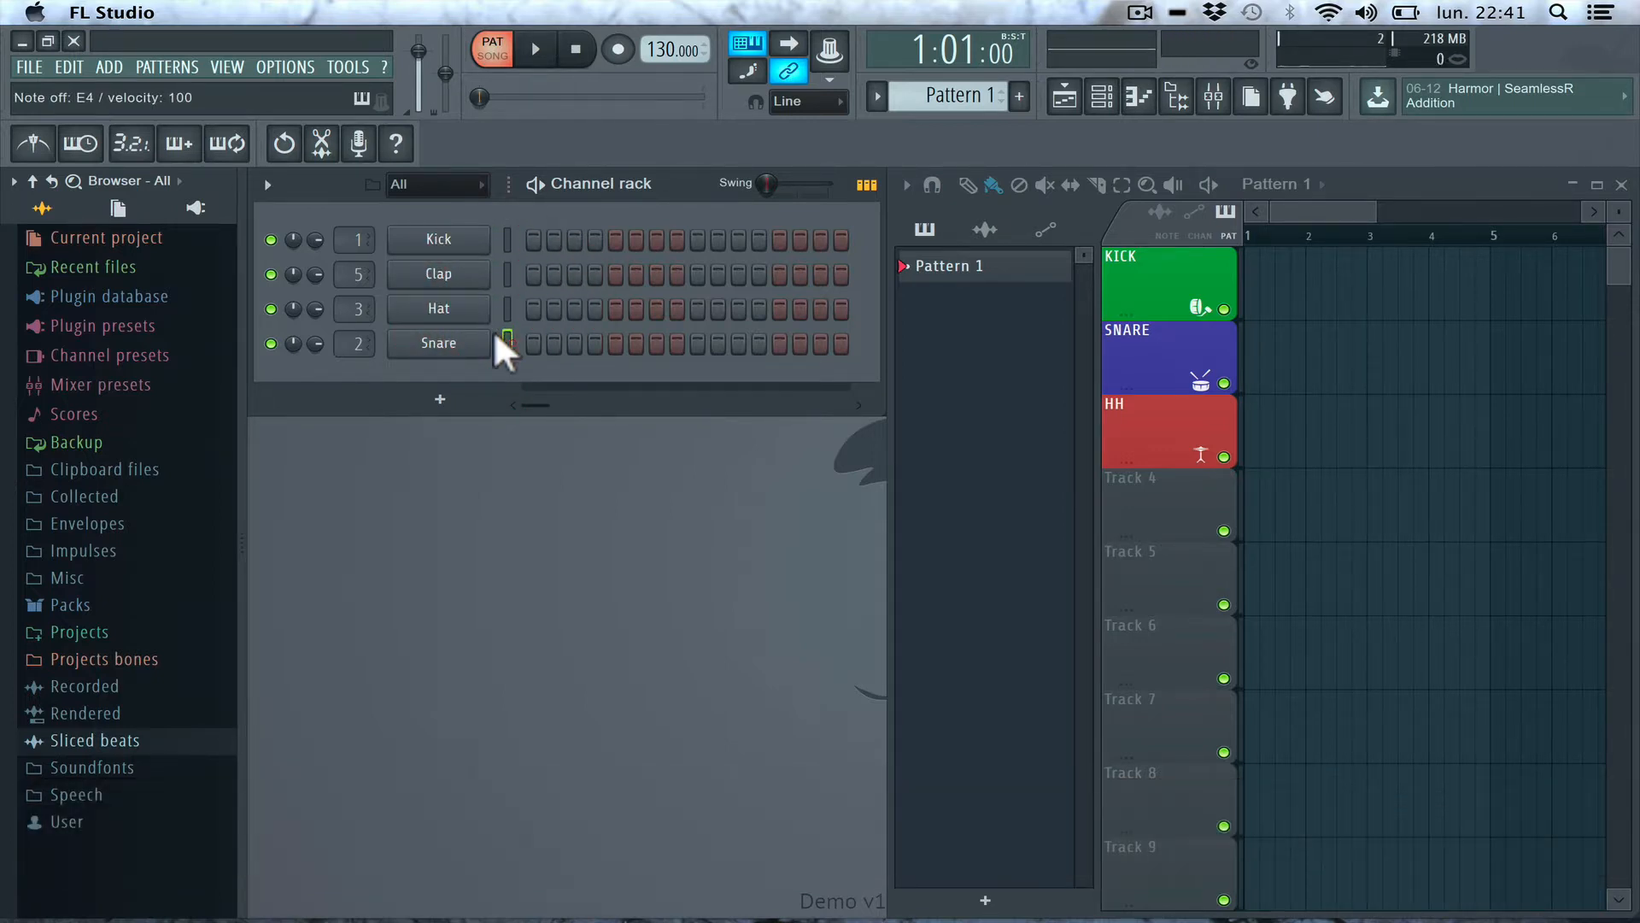
{"action": "left_click", "coordinate": [495, 335]}
{"action": "key", "text": "v"}
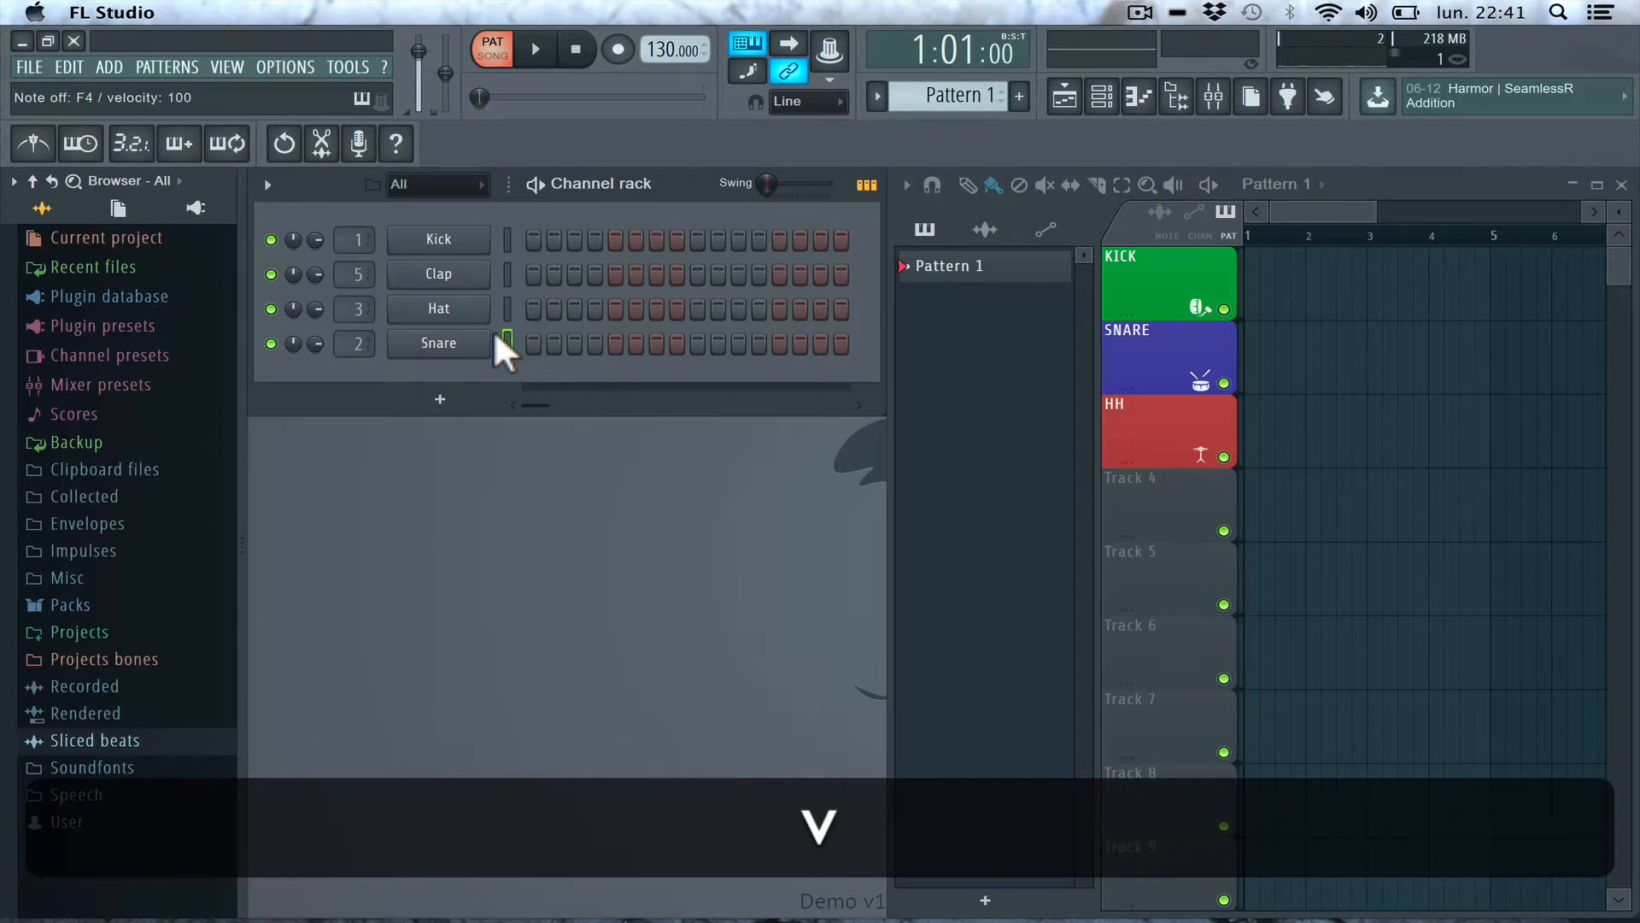
{"action": "left_click", "coordinate": [493, 239]}
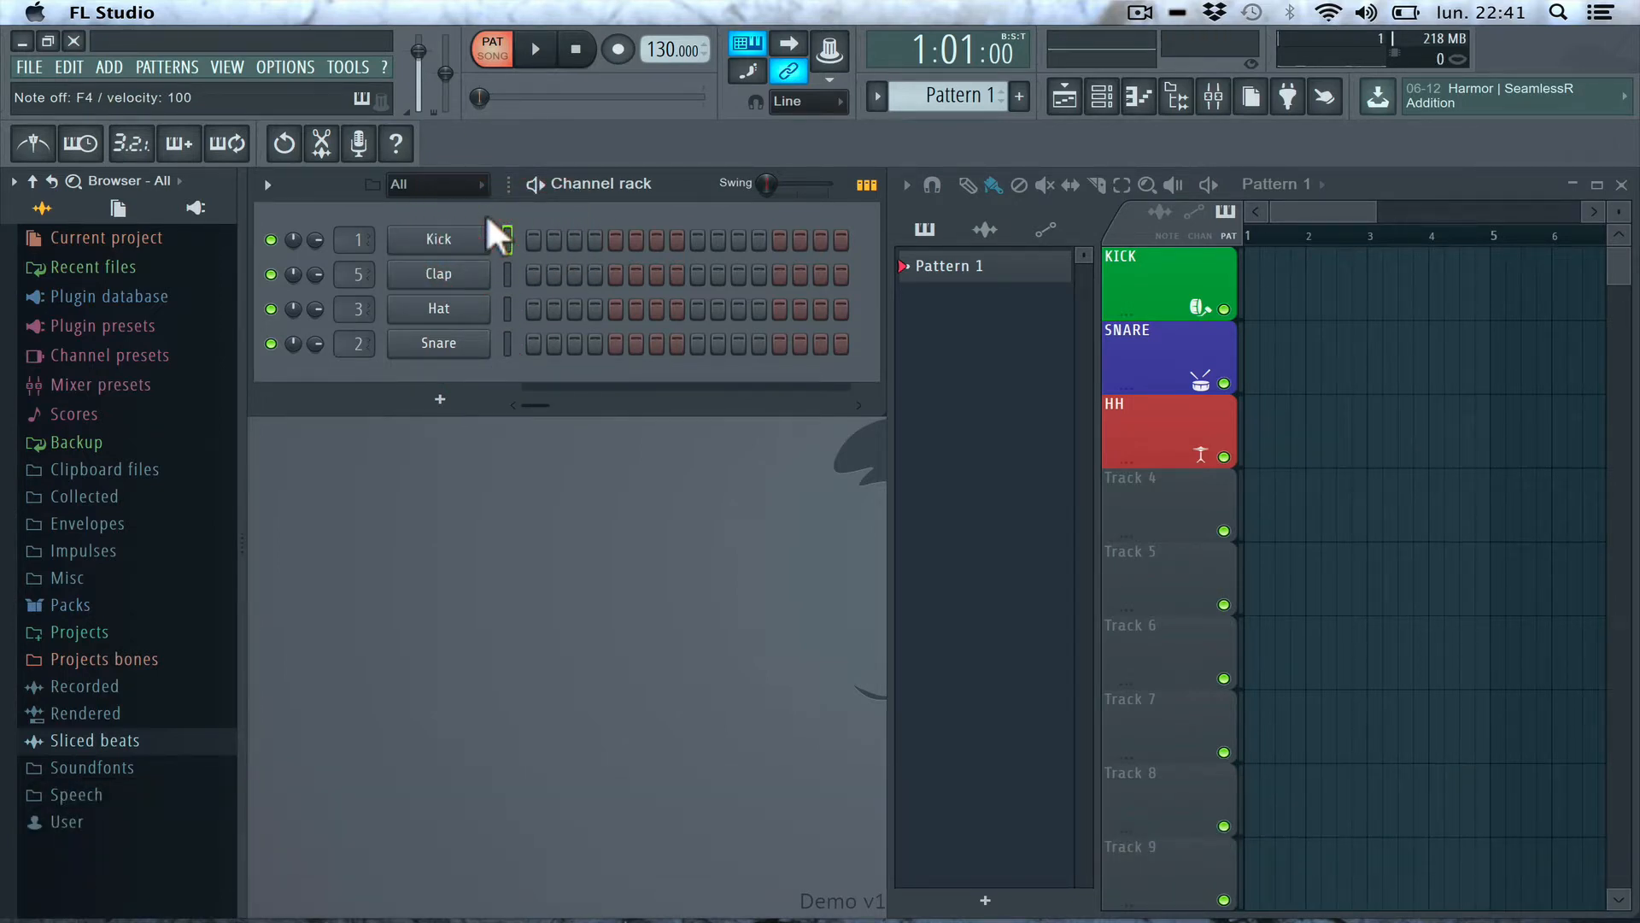
- Set the tempo to 110 BPM and enable the metronome, the countdown before recording and waiting for input to start playing
{"action": "left_click_drag", "start_coordinate": [657, 50], "coordinate": [658, 72]}
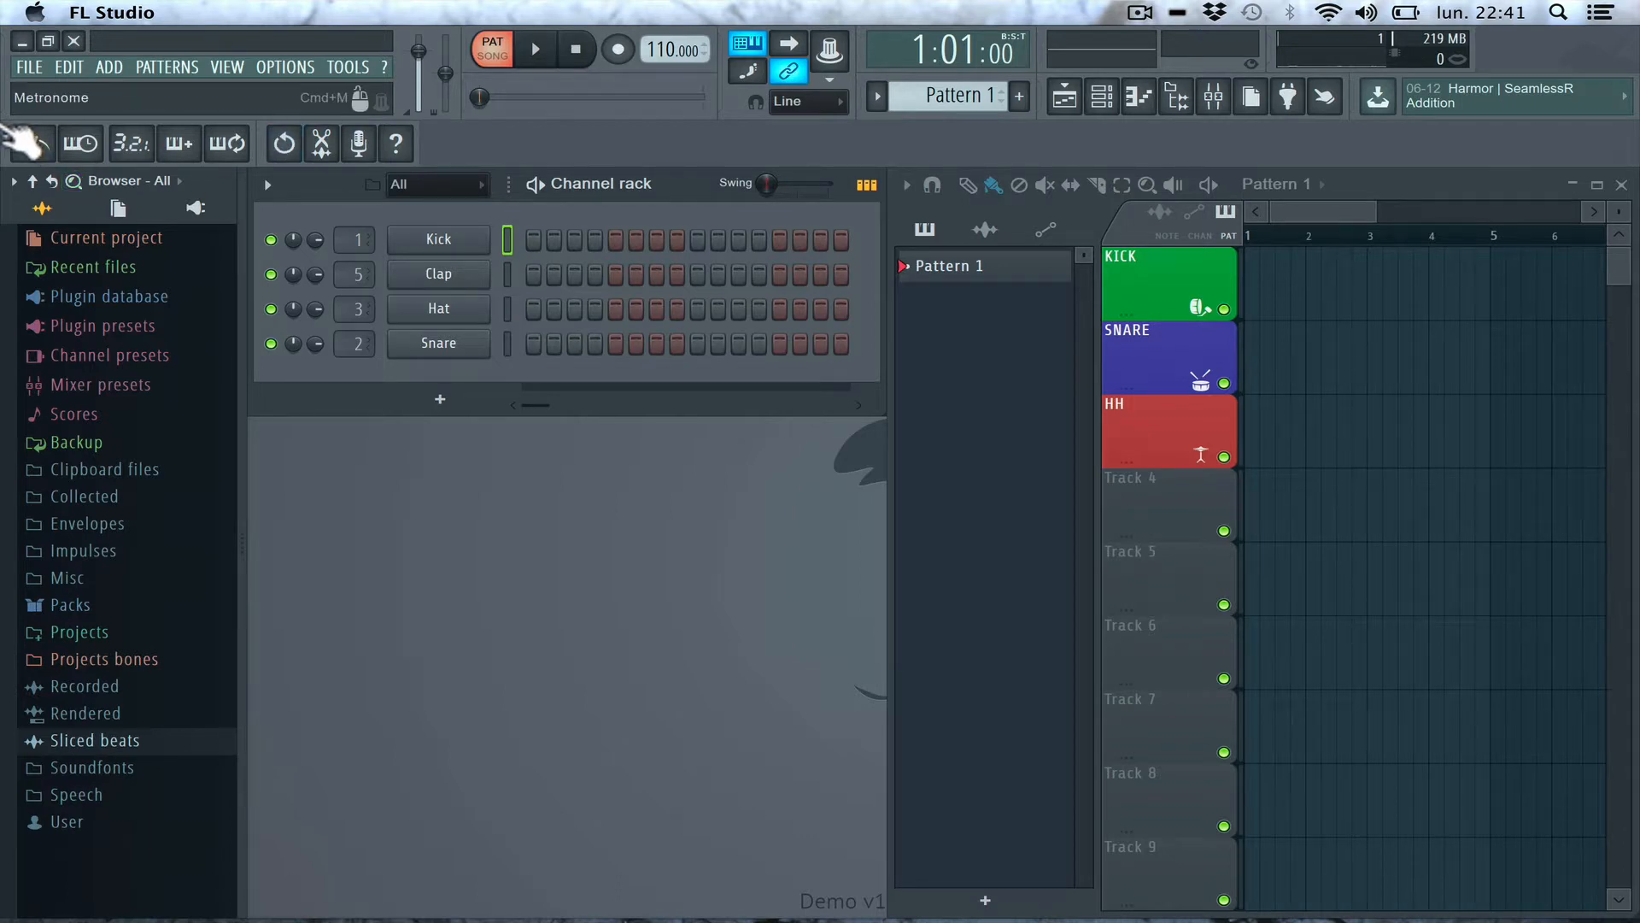
{"action": "left_click", "coordinate": [28, 142]}
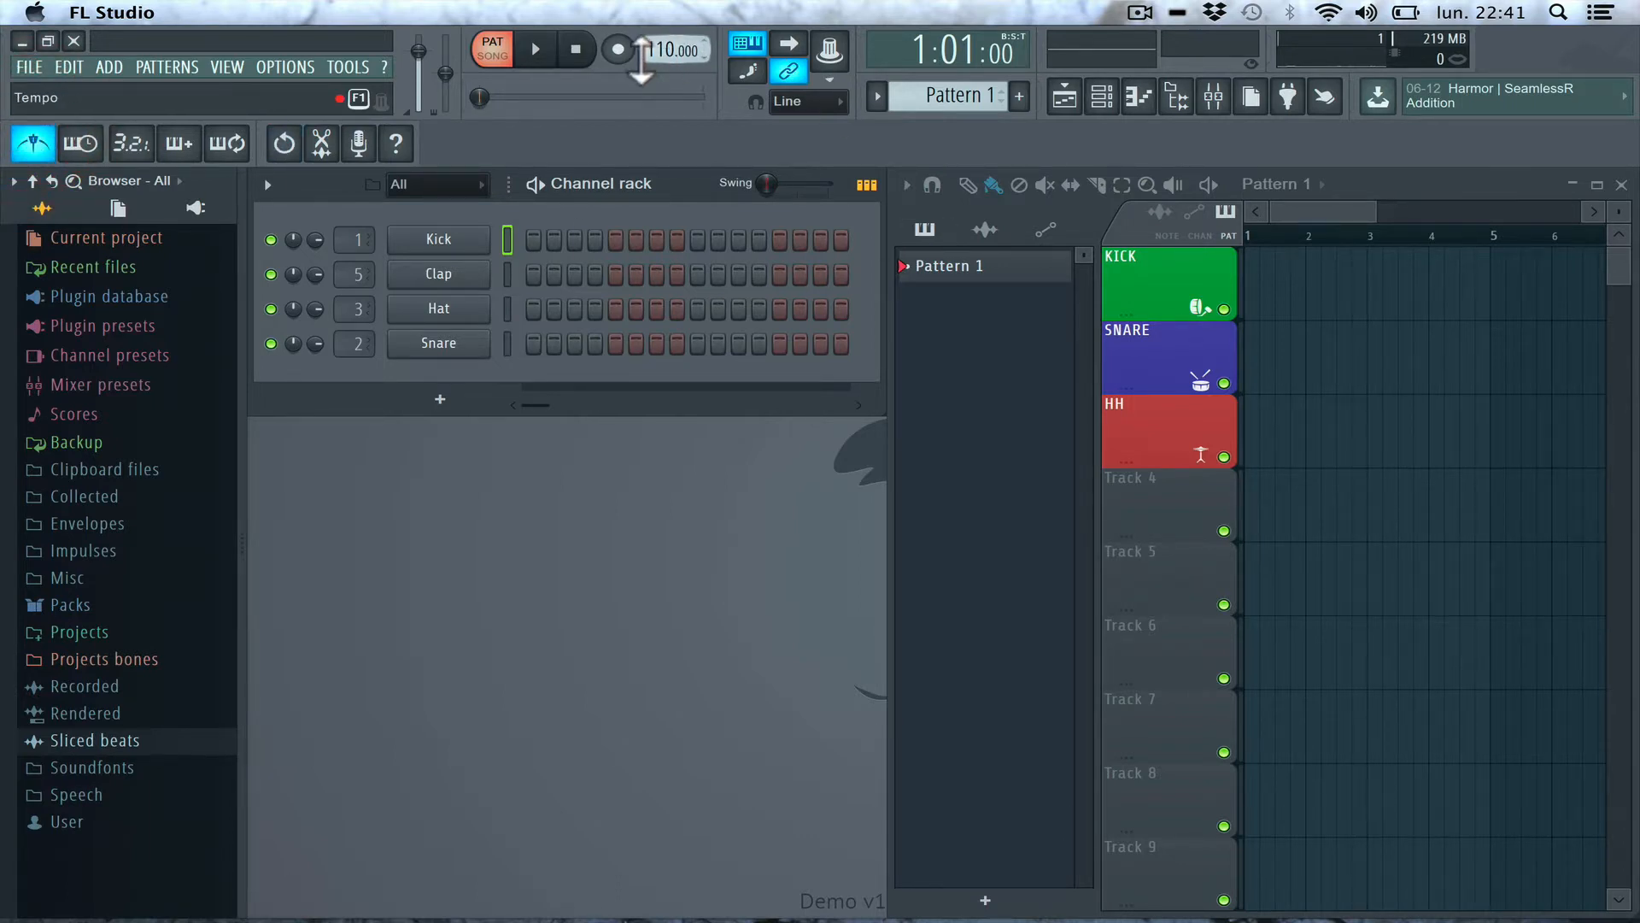
{"action": "left_click", "coordinate": [128, 142]}
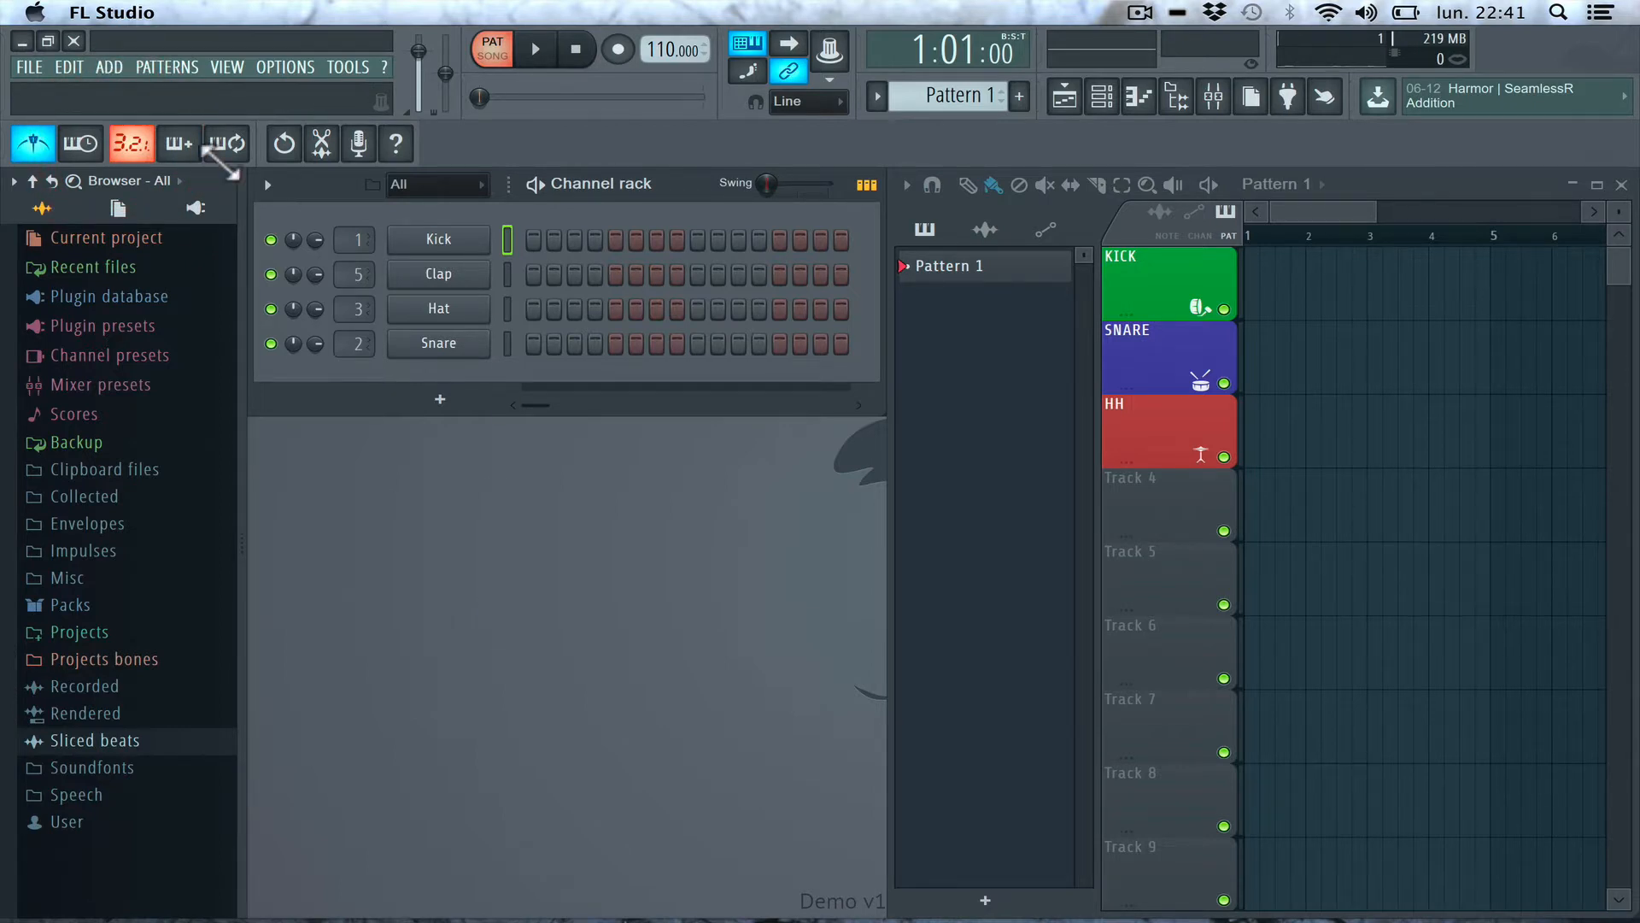
{"action": "left_click", "coordinate": [81, 143]}
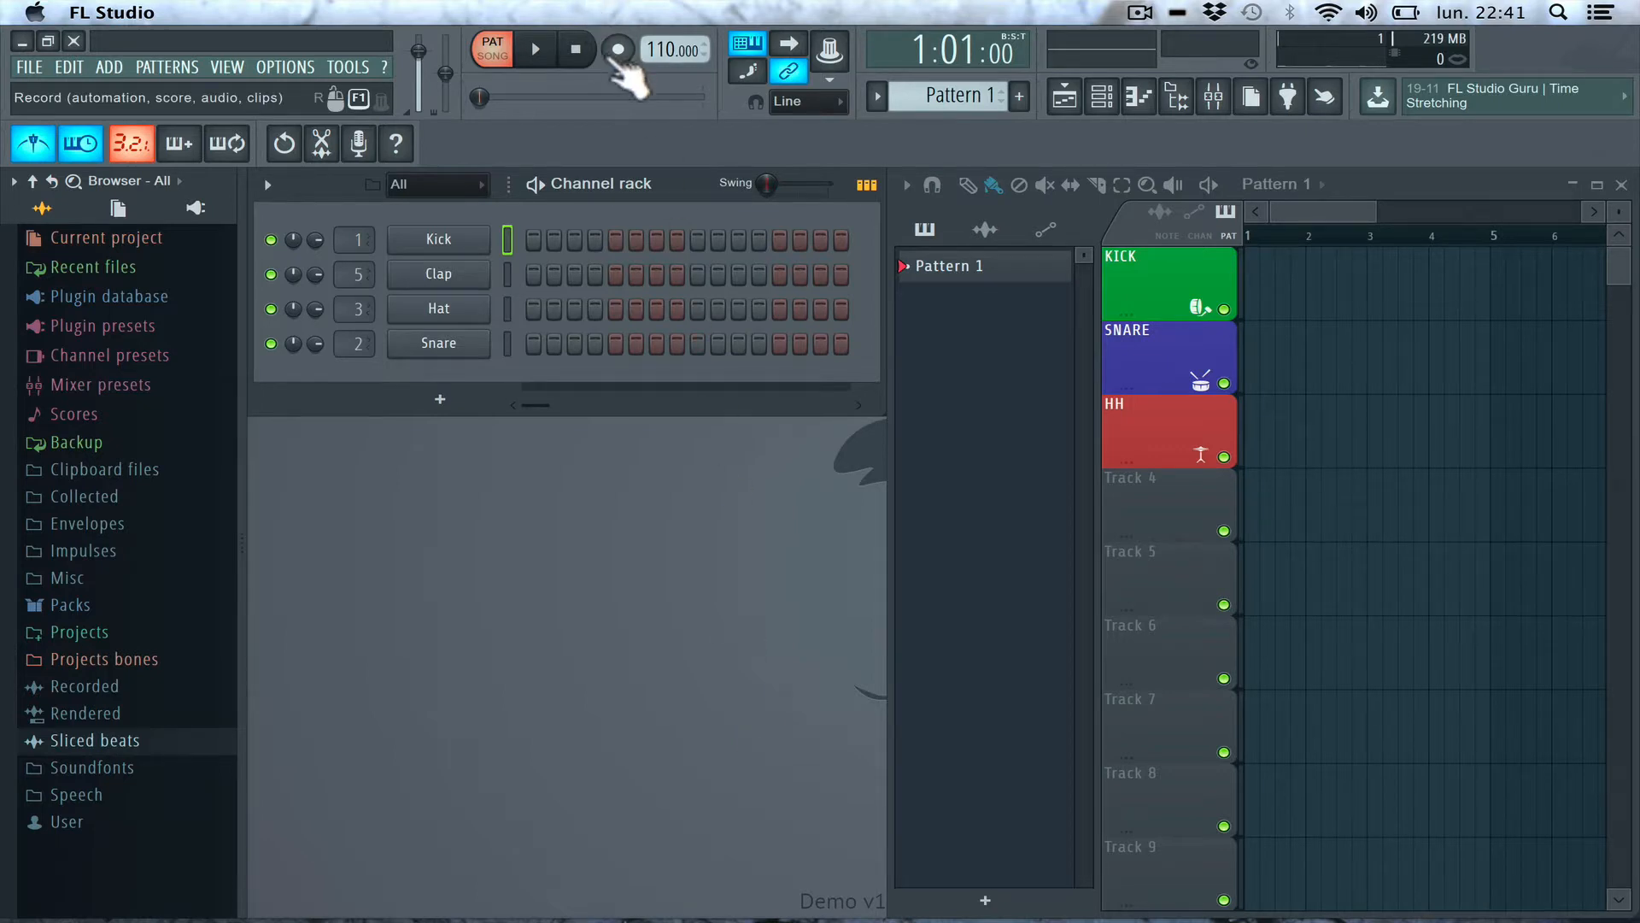
- Arm recording with the Everything option and switch playback to song mode
{"action": "left_click", "coordinate": [617, 49]}
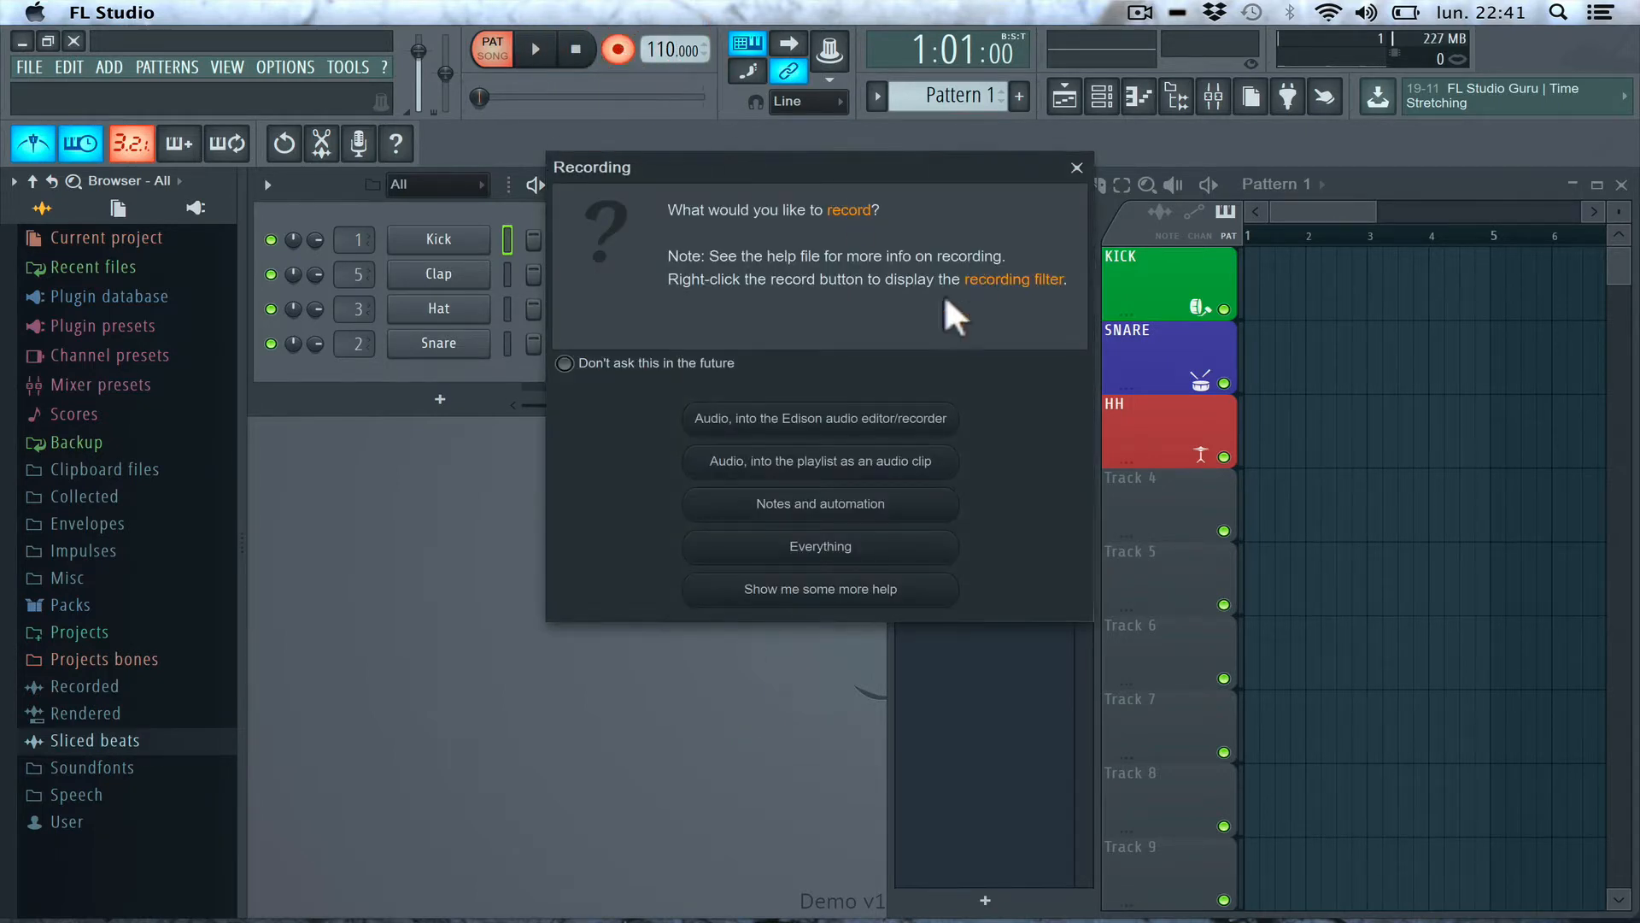
{"action": "left_click", "coordinate": [752, 542]}
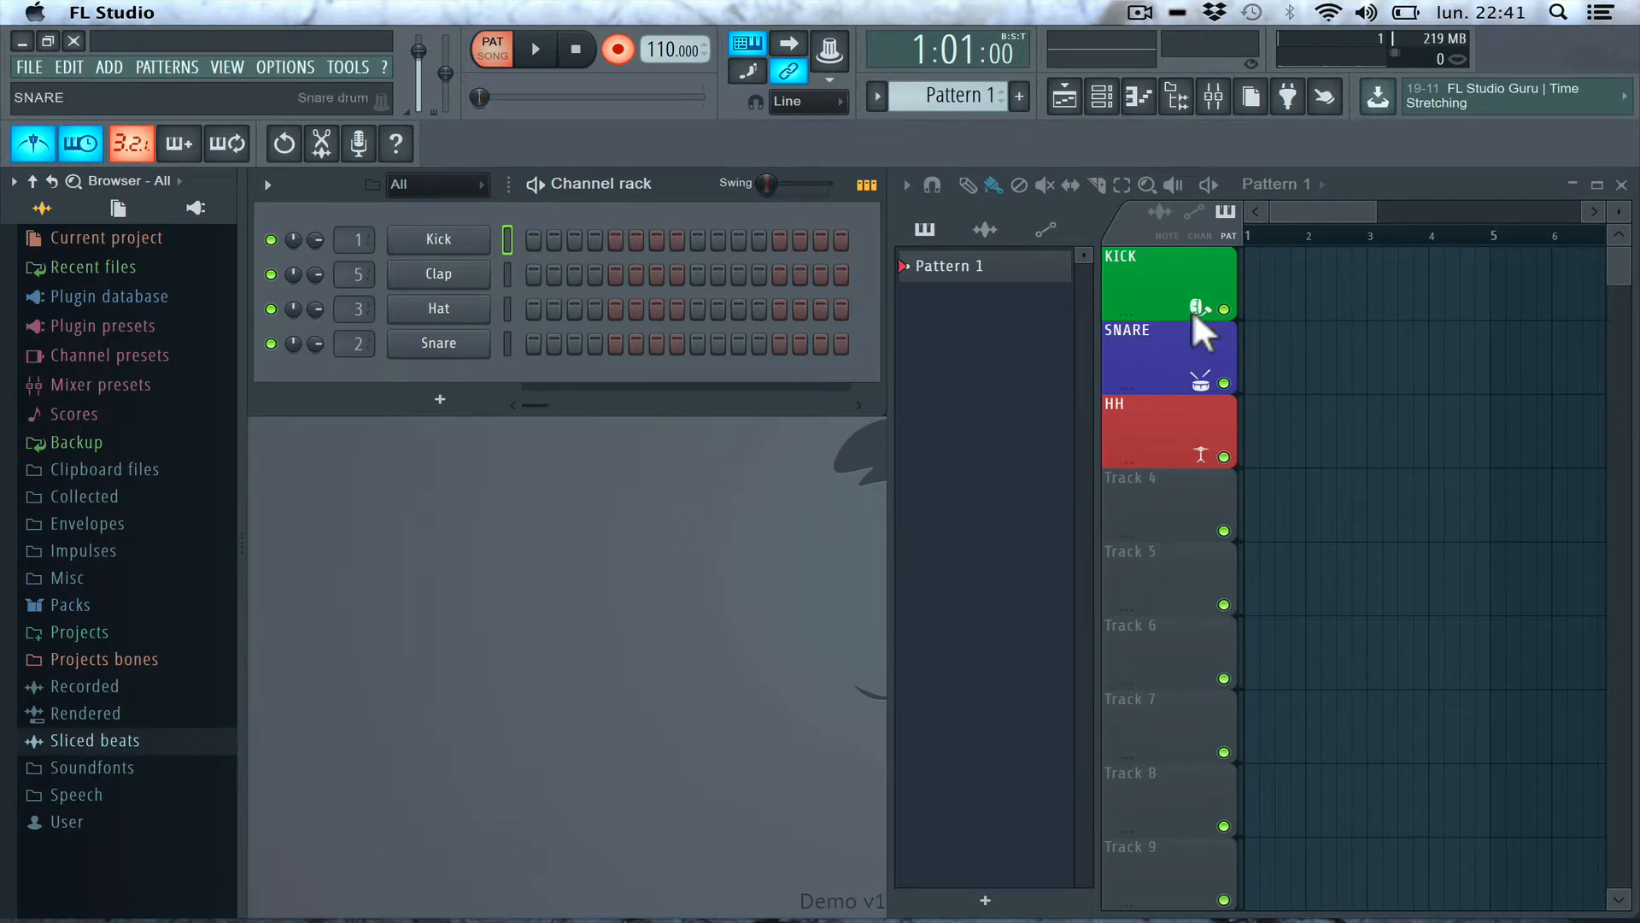
{"action": "left_click", "coordinate": [491, 48]}
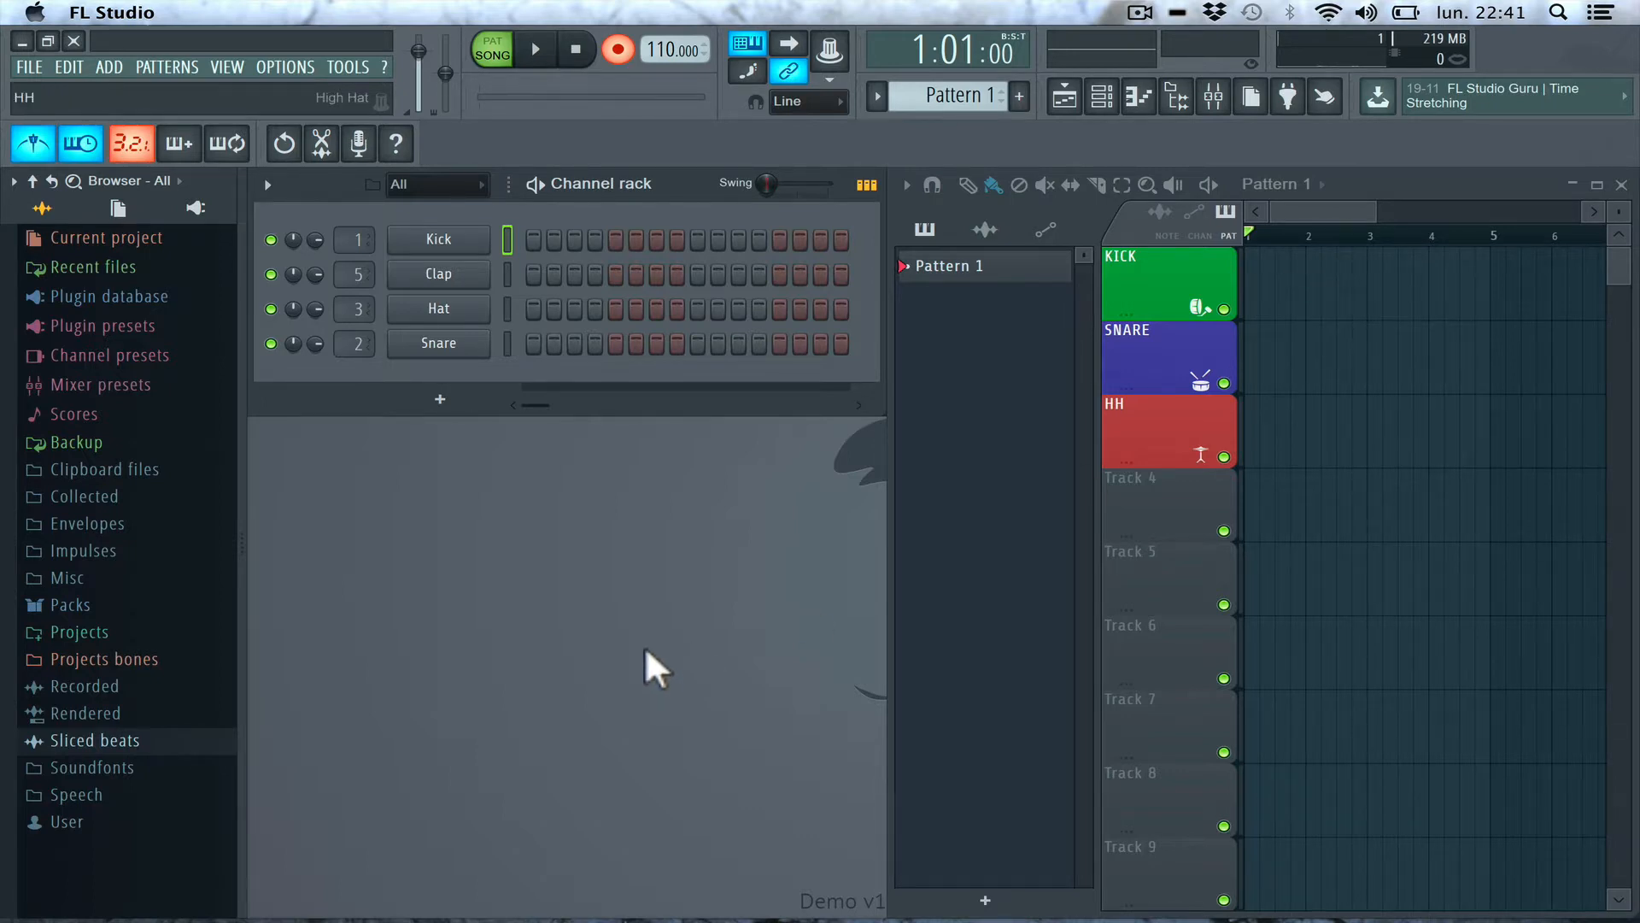
- Record kick hits live from the typing keyboard into Pattern 1 and stop the recording
{"action": "right_click", "coordinate": [528, 51]}
{"action": "key", "text": "w"}
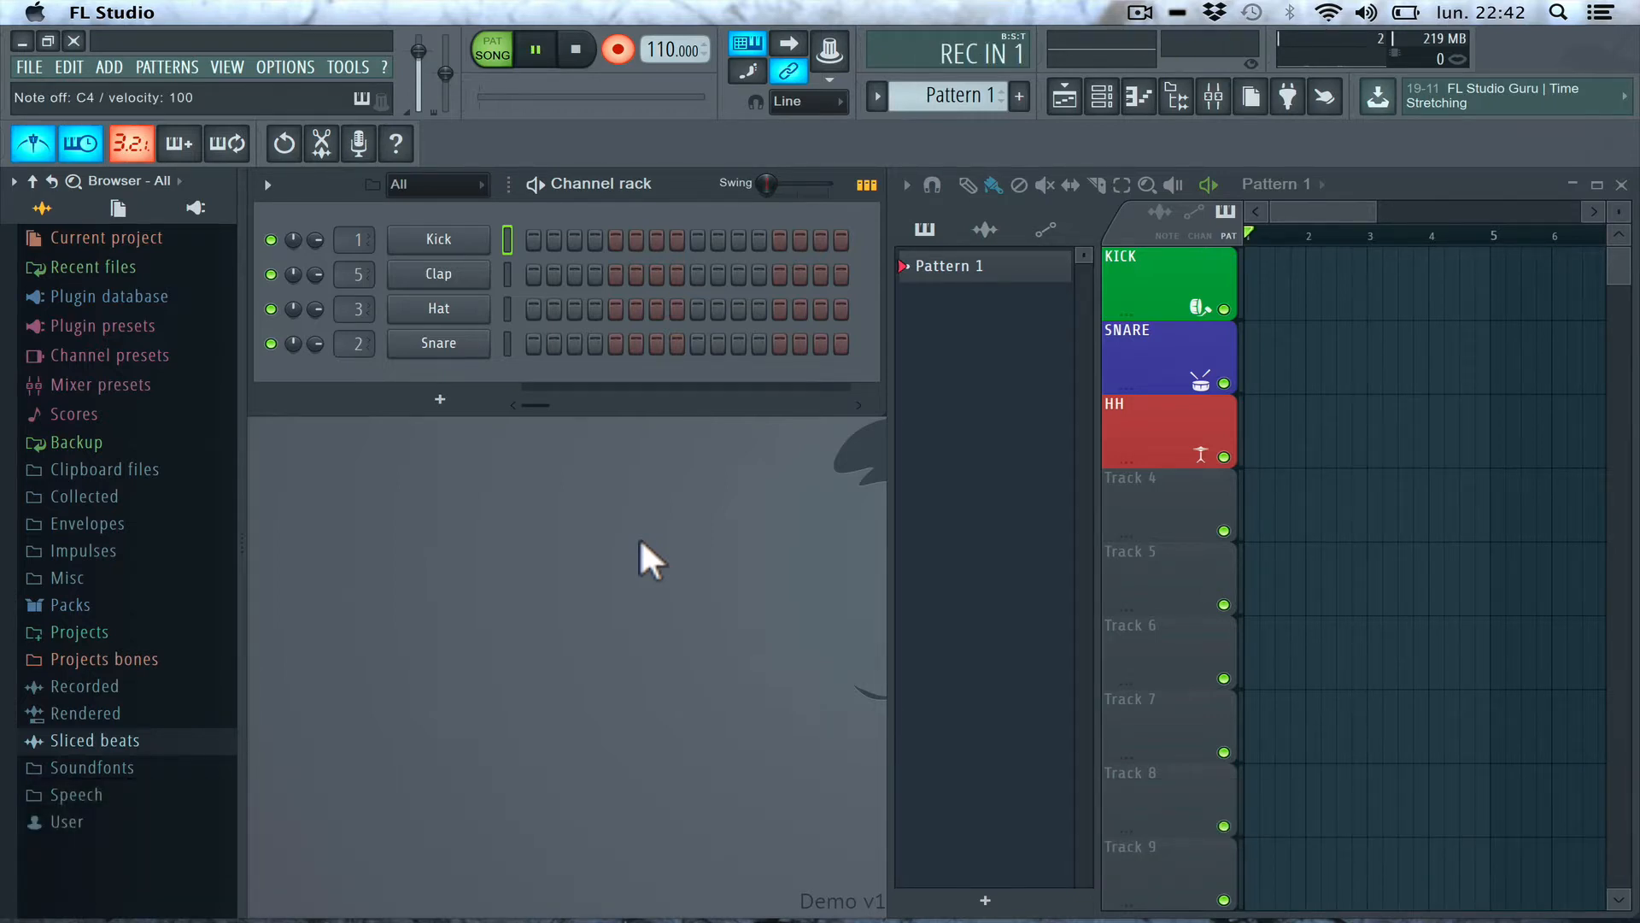
{"action": "key", "text": "w"}
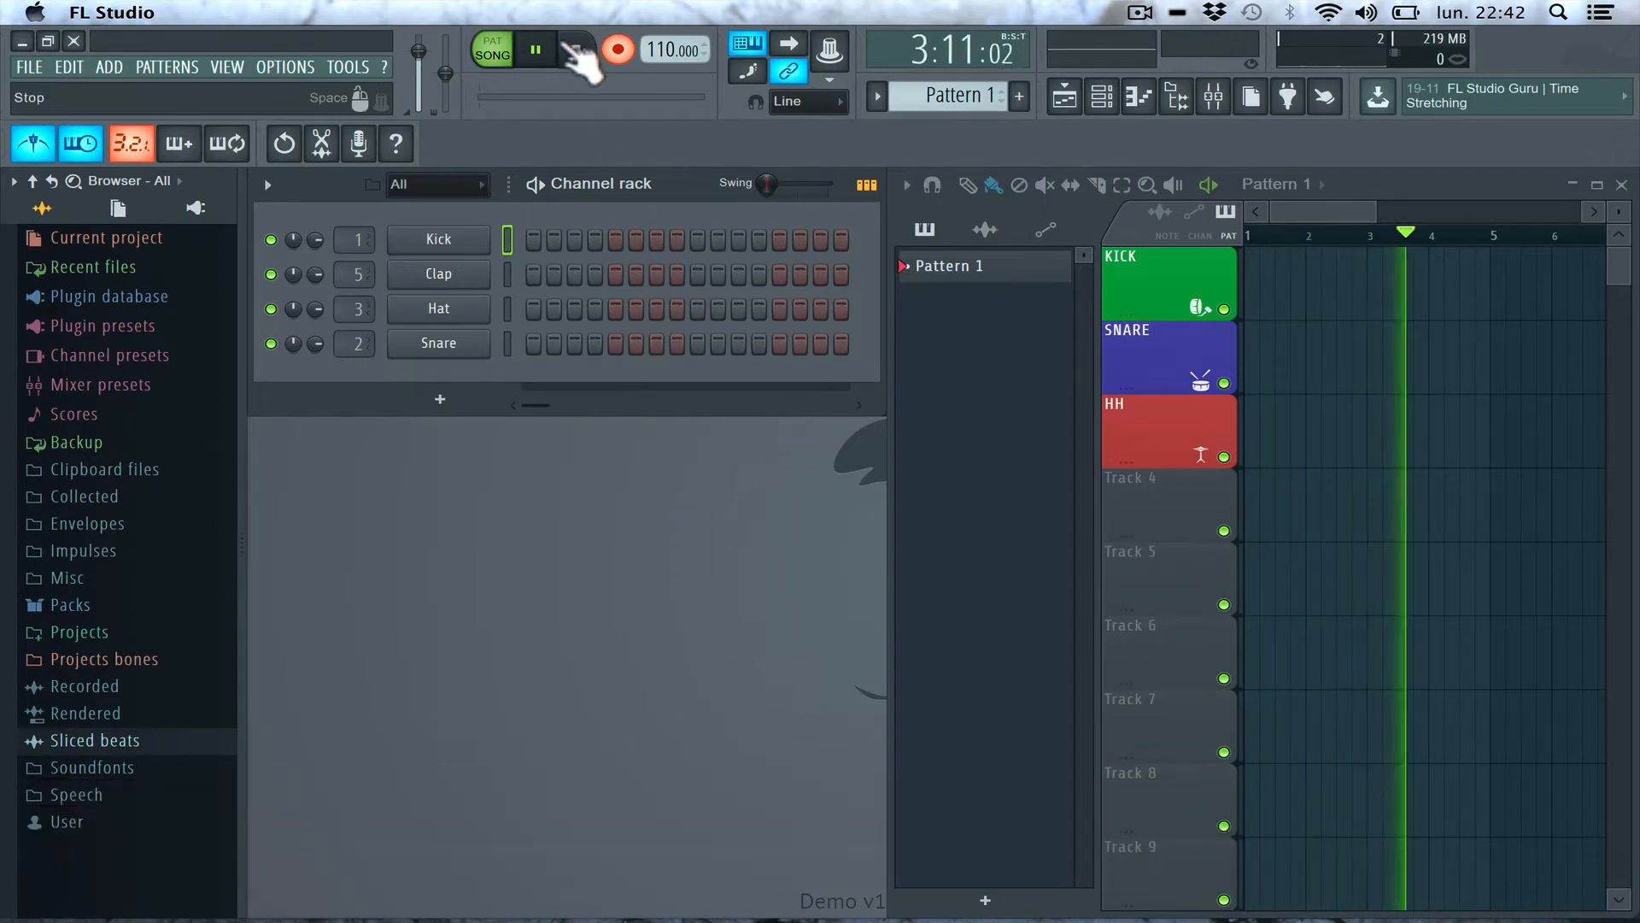
{"action": "left_click", "coordinate": [574, 52]}
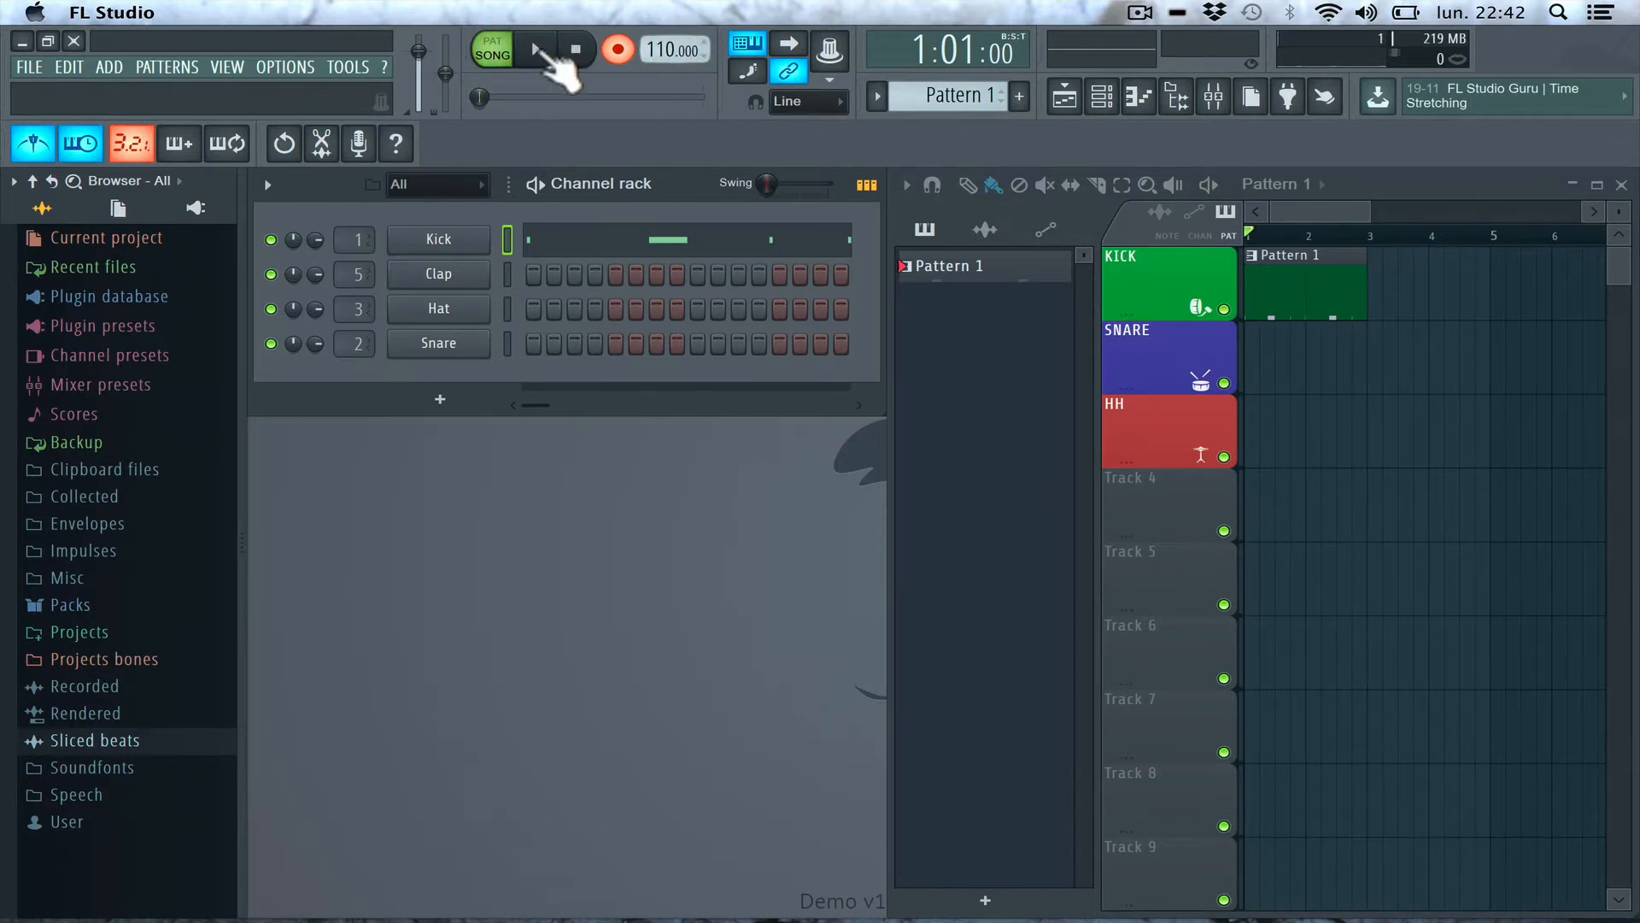
- Disarm recording and disable the countdown before recording, waiting for input and the metronome
{"action": "left_click", "coordinate": [617, 50]}
{"action": "left_click", "coordinate": [130, 144]}
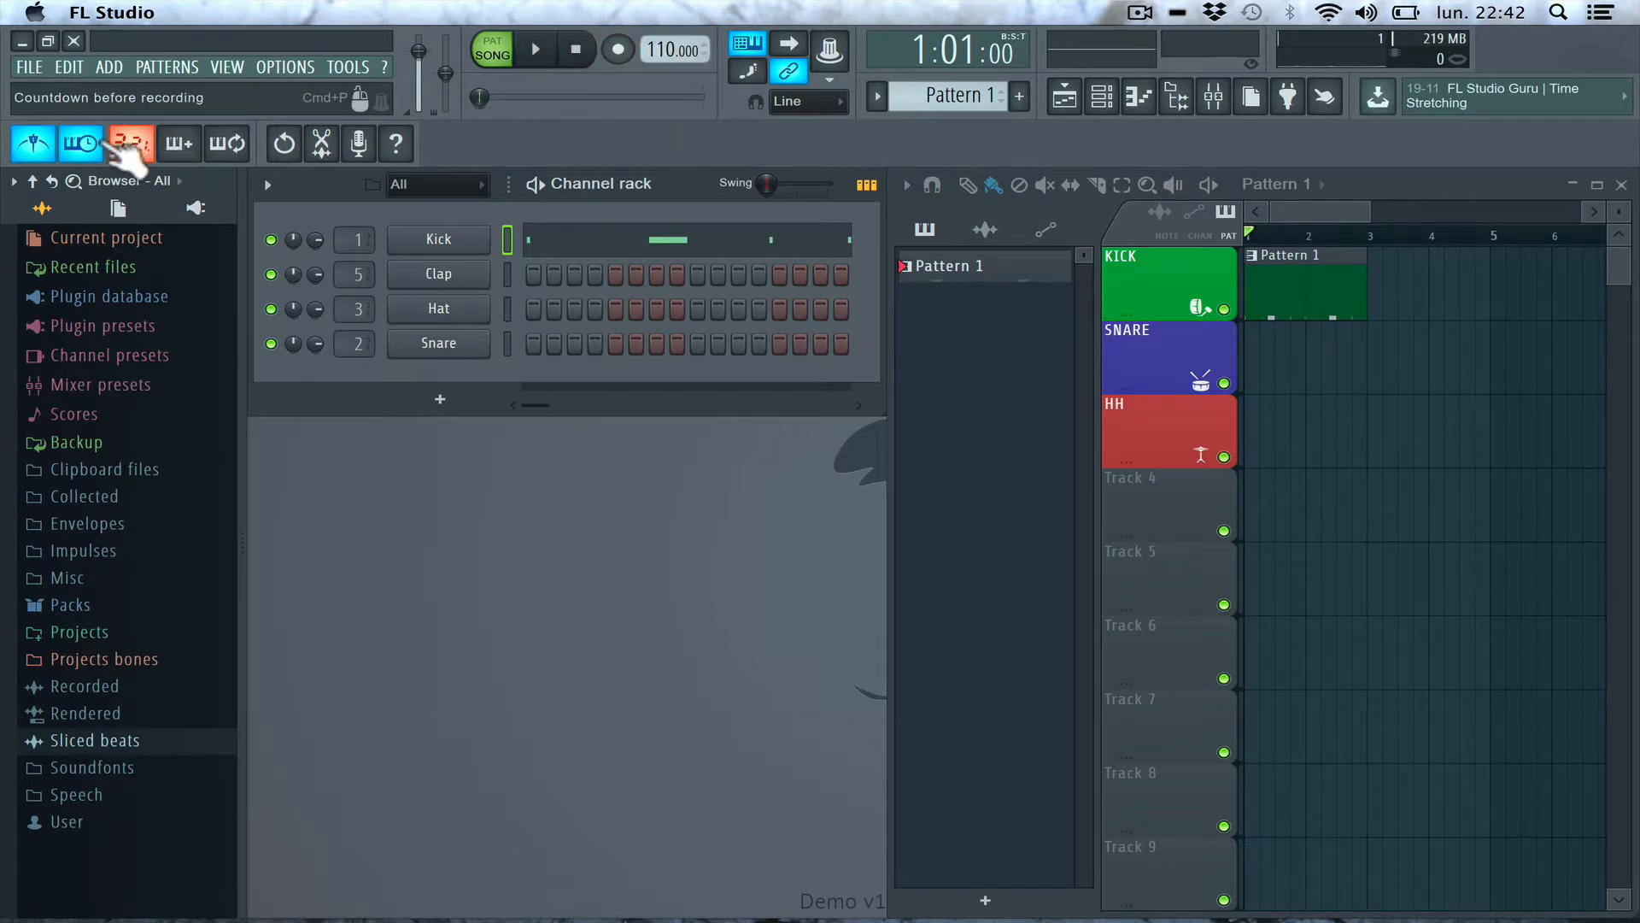
{"action": "left_click", "coordinate": [69, 143]}
{"action": "left_click", "coordinate": [34, 144]}
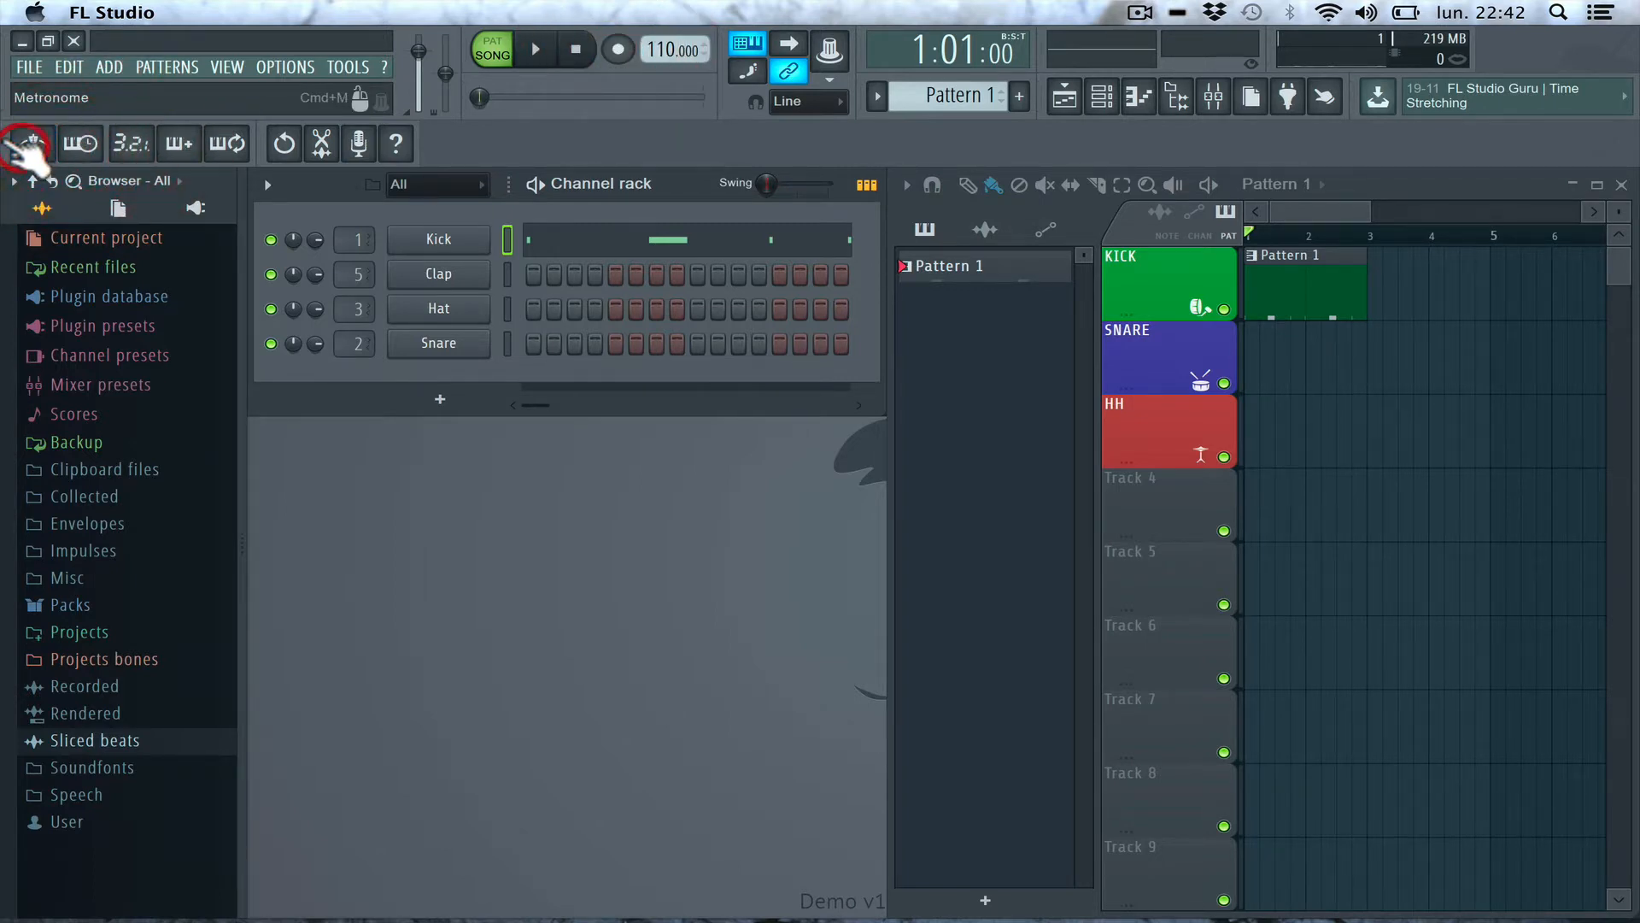
- Play back the recorded kick pattern in song mode and stop
{"action": "left_click", "coordinate": [535, 49]}
{"action": "left_click", "coordinate": [535, 51]}
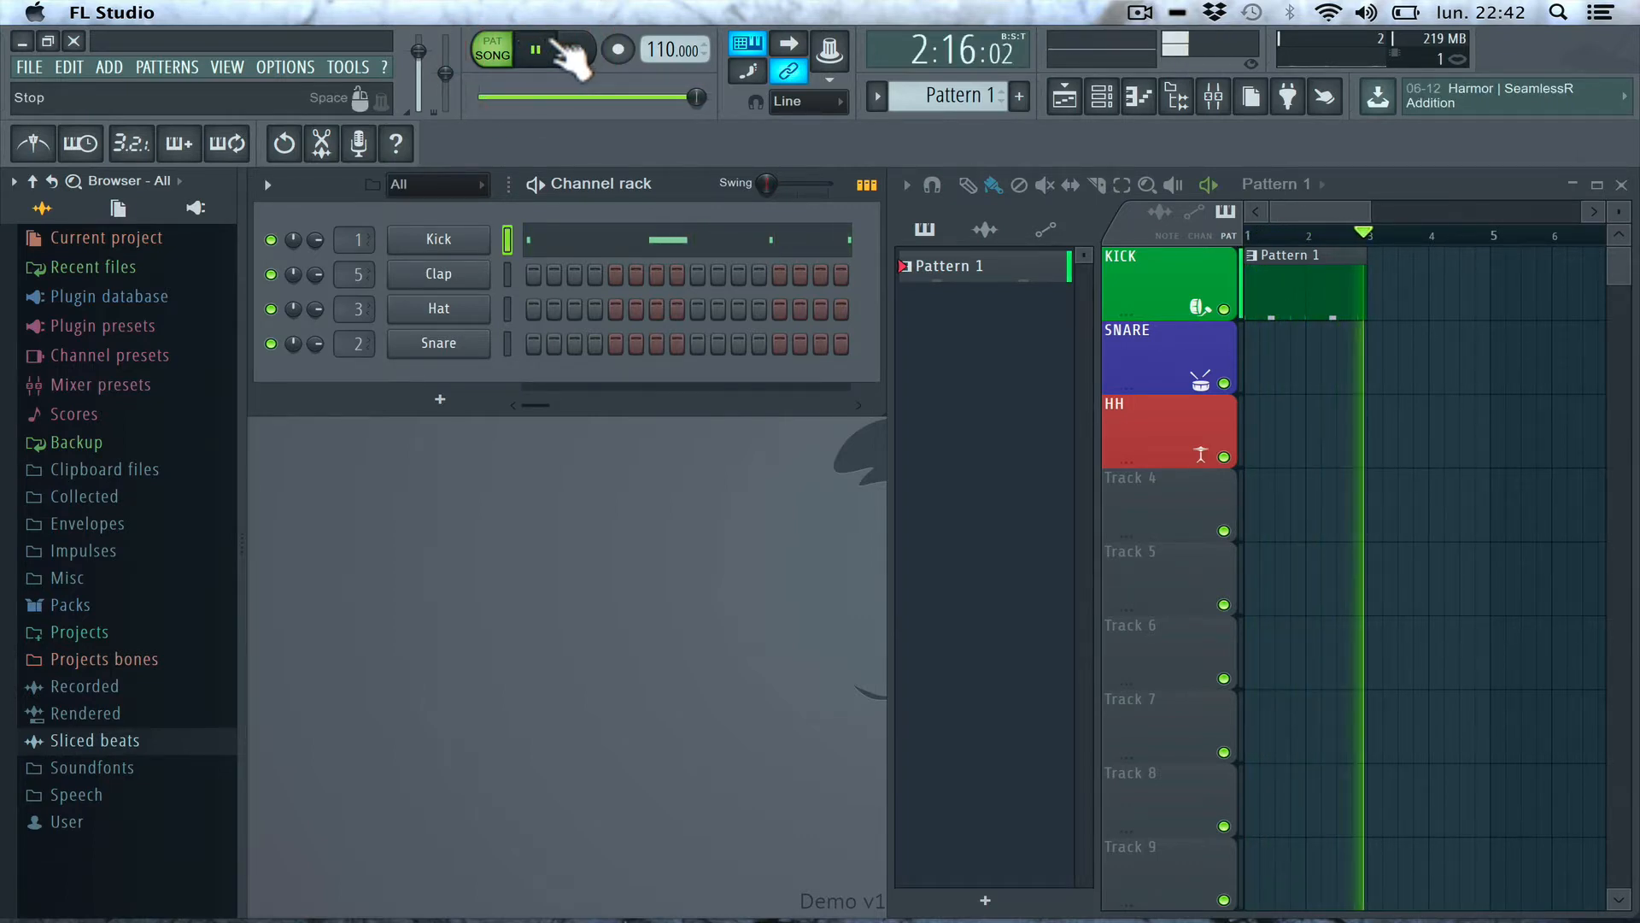
{"action": "left_click", "coordinate": [574, 51]}
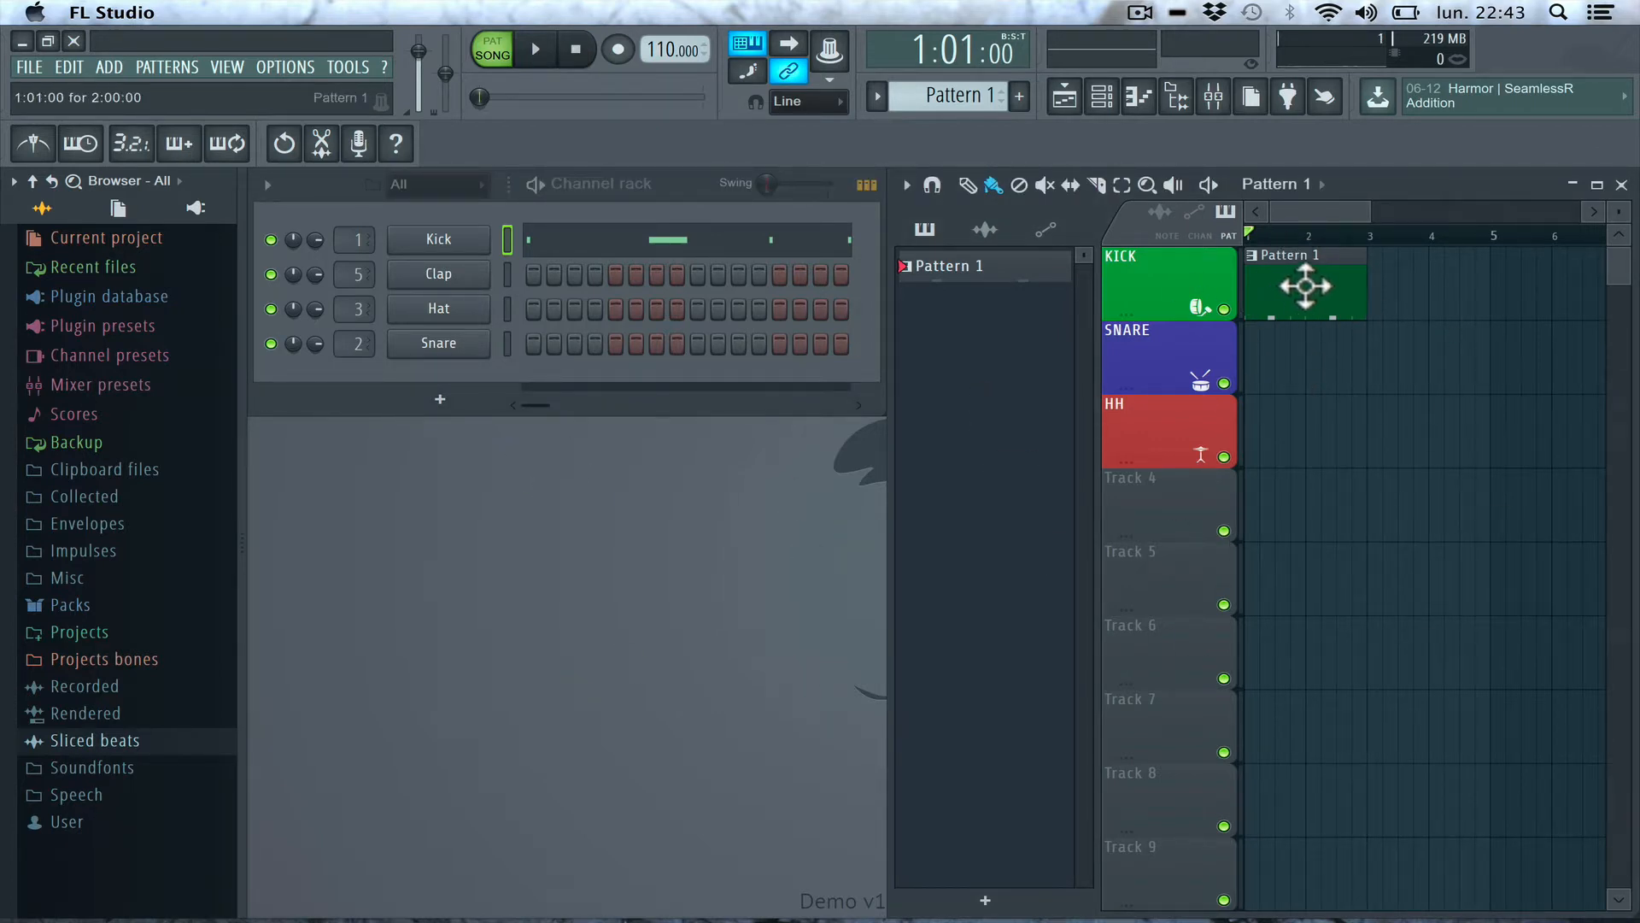
- Open the Kick's piano roll, locate the recorded C4 notes and set the snap to 1/2 beat
{"action": "left_click", "coordinate": [1138, 95]}
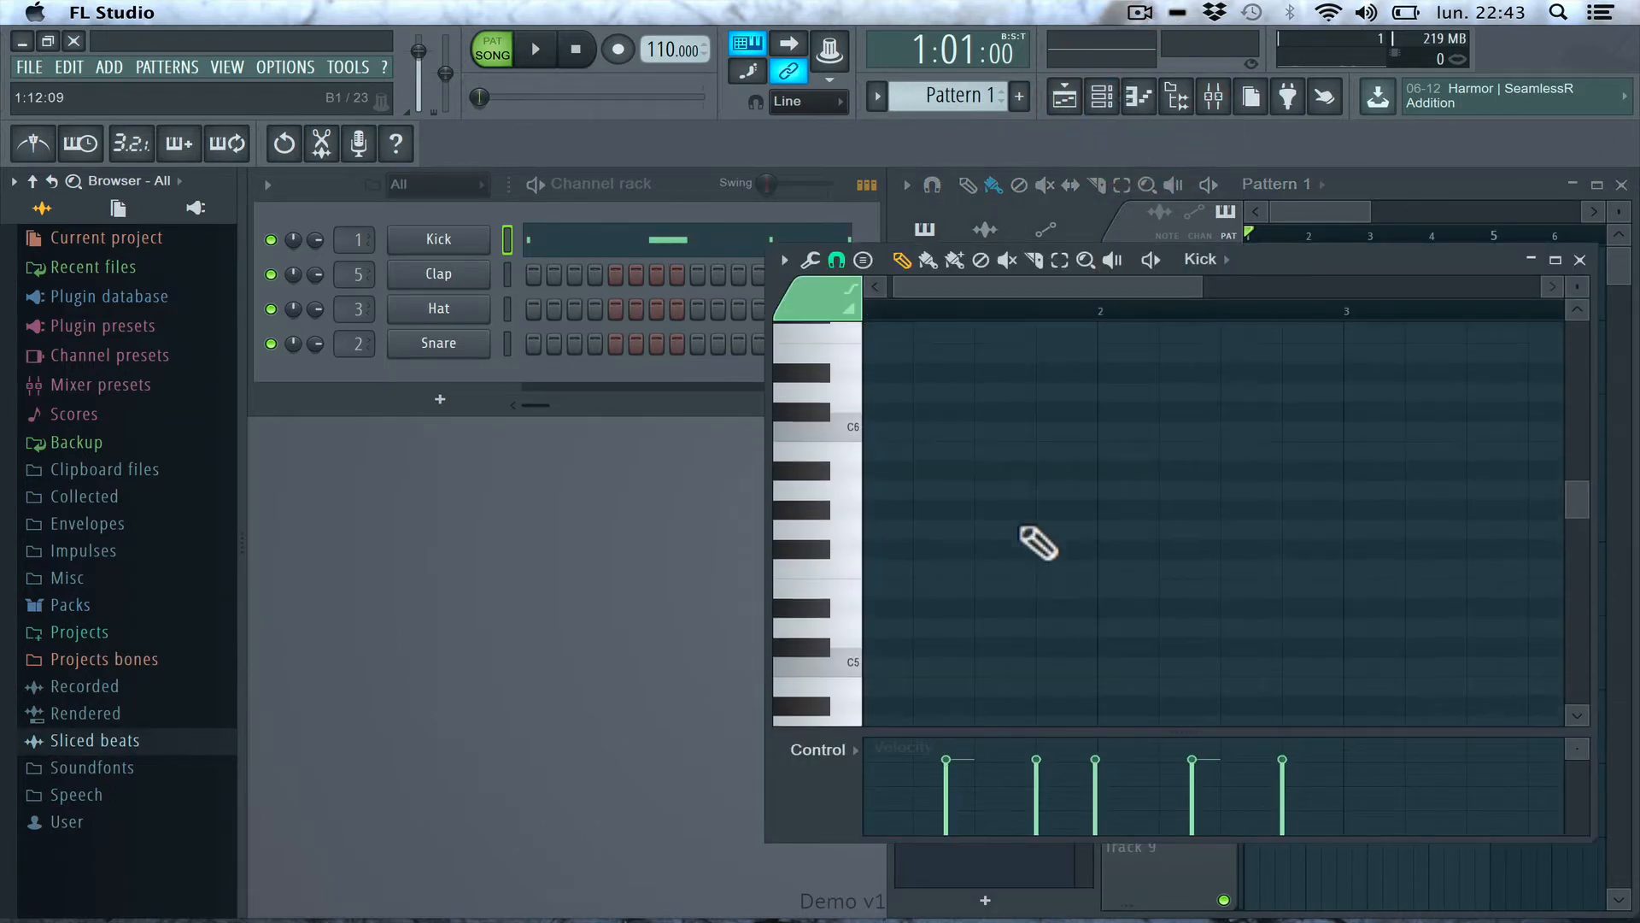
{"action": "scroll", "coordinate": [1038, 543], "scroll_direction": "down", "scroll_amount": 5}
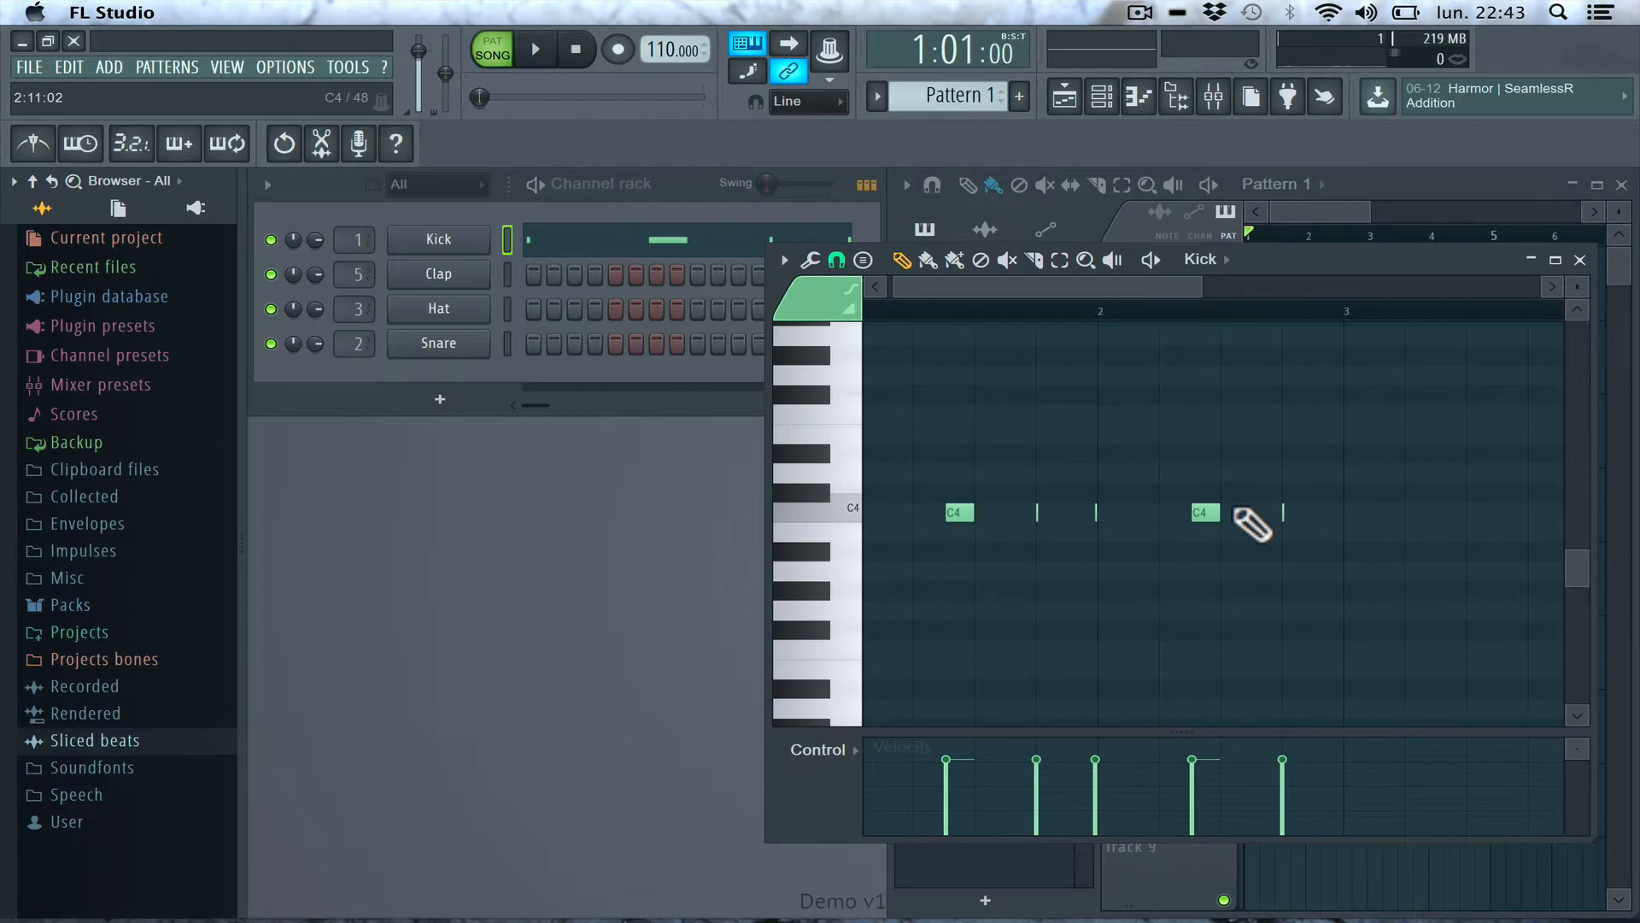
{"action": "scroll", "coordinate": [897, 446], "scroll_direction": "left", "scroll_amount": 1}
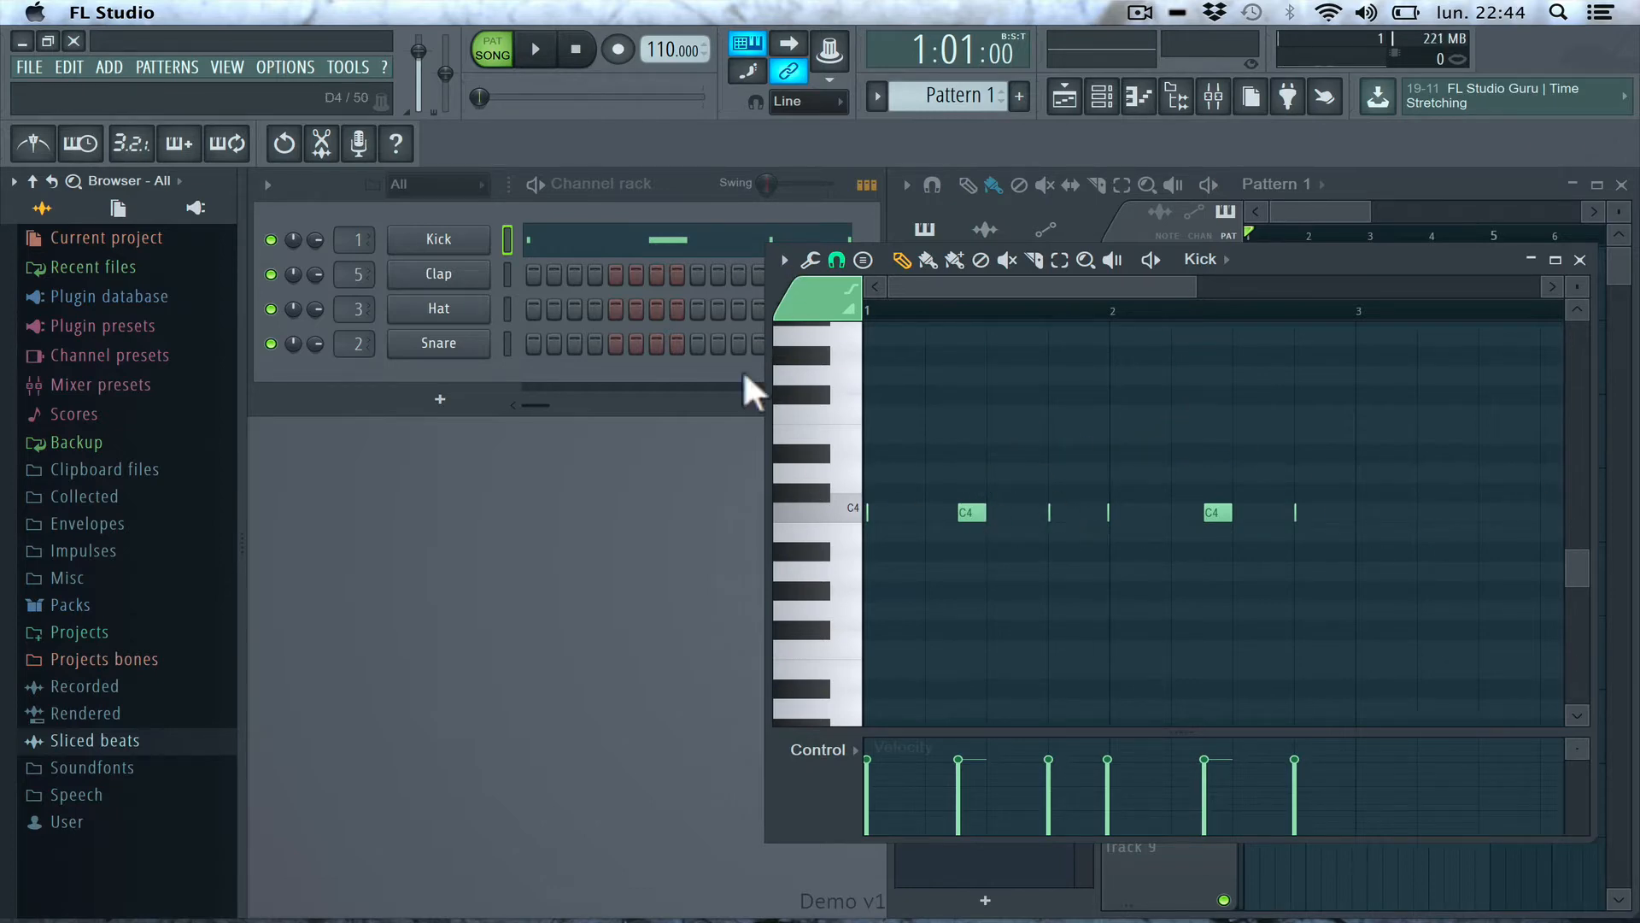
{"action": "left_click", "coordinate": [783, 260]}
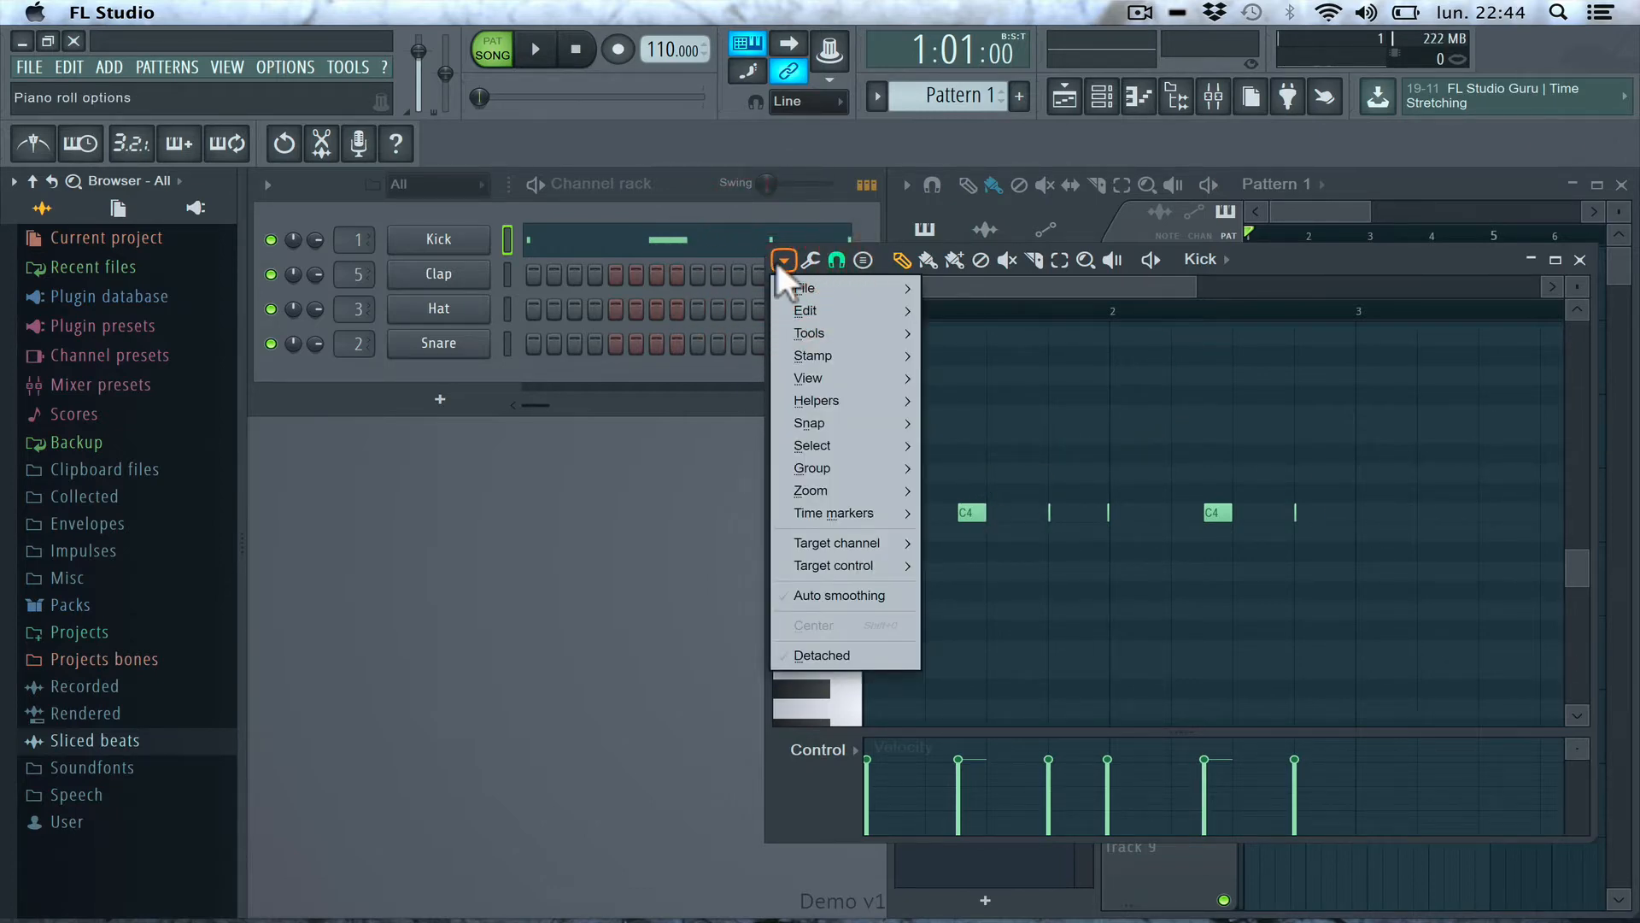
{"action": "mouse_move", "coordinate": [839, 420]}
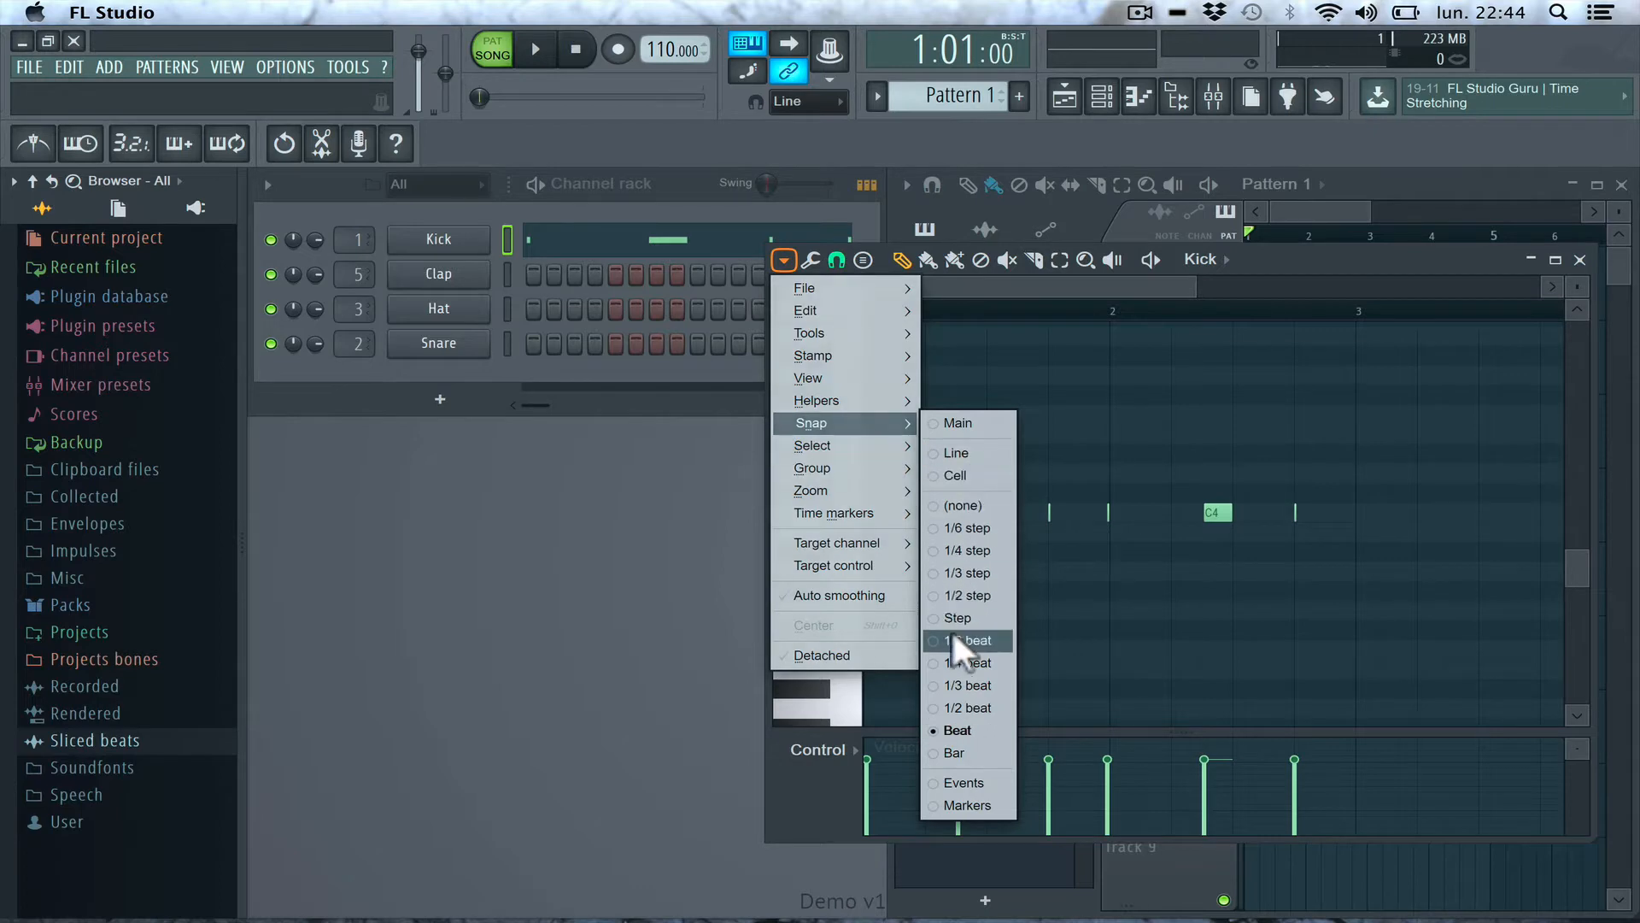
{"action": "left_click", "coordinate": [956, 703]}
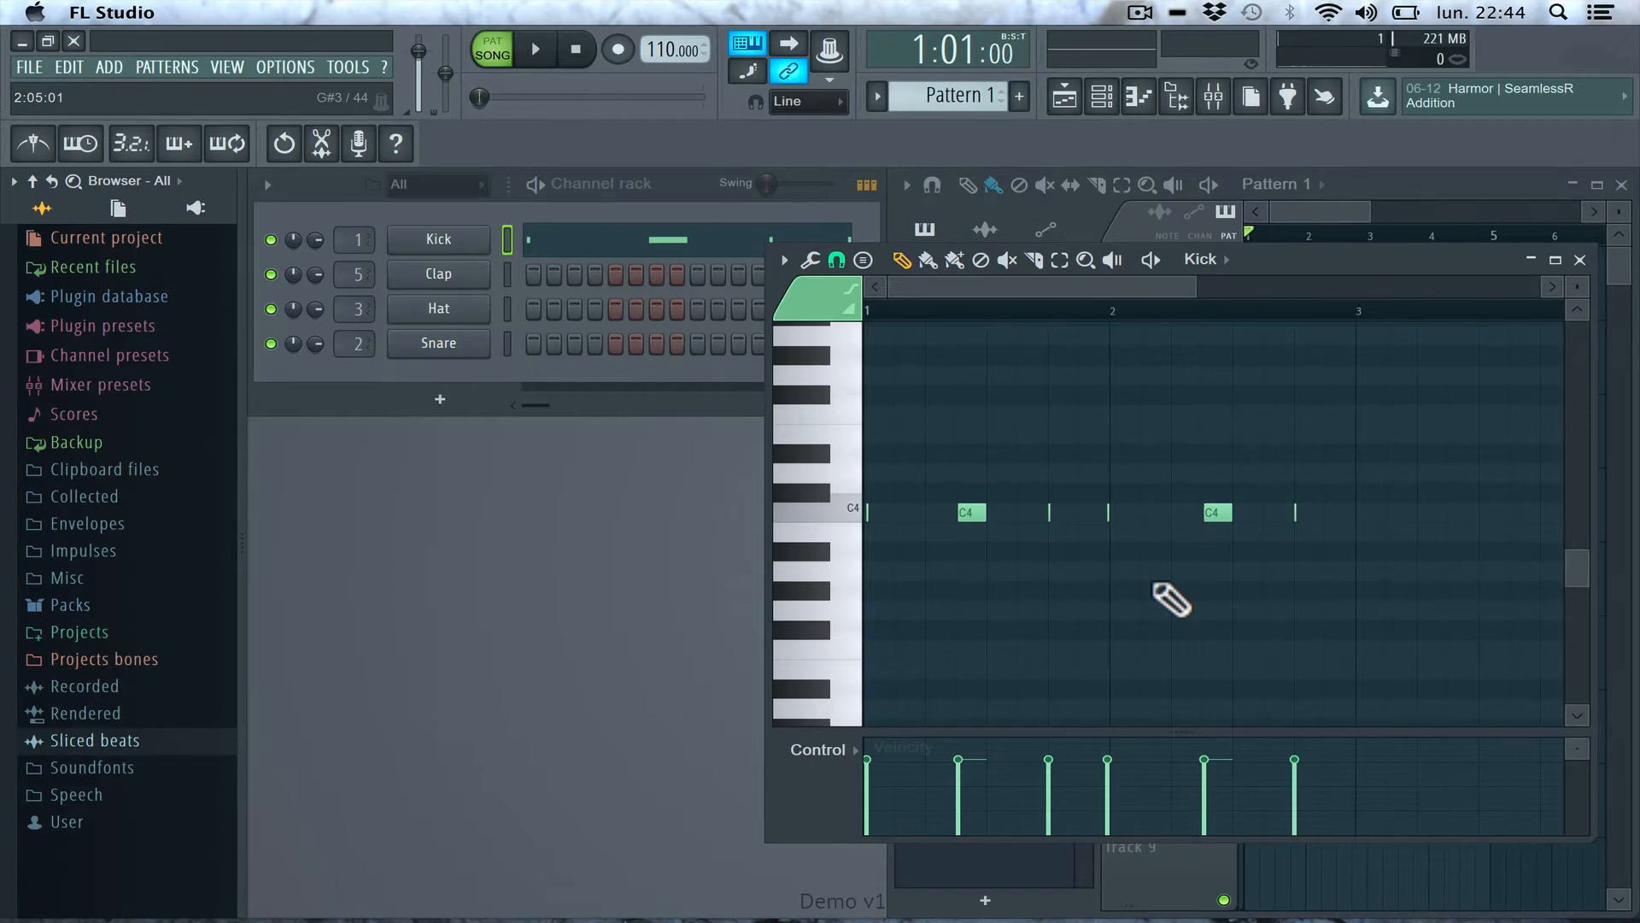
- Quantize all recorded Kick notes to the grid and listen to the result
{"action": "key", "text": "super+a"}
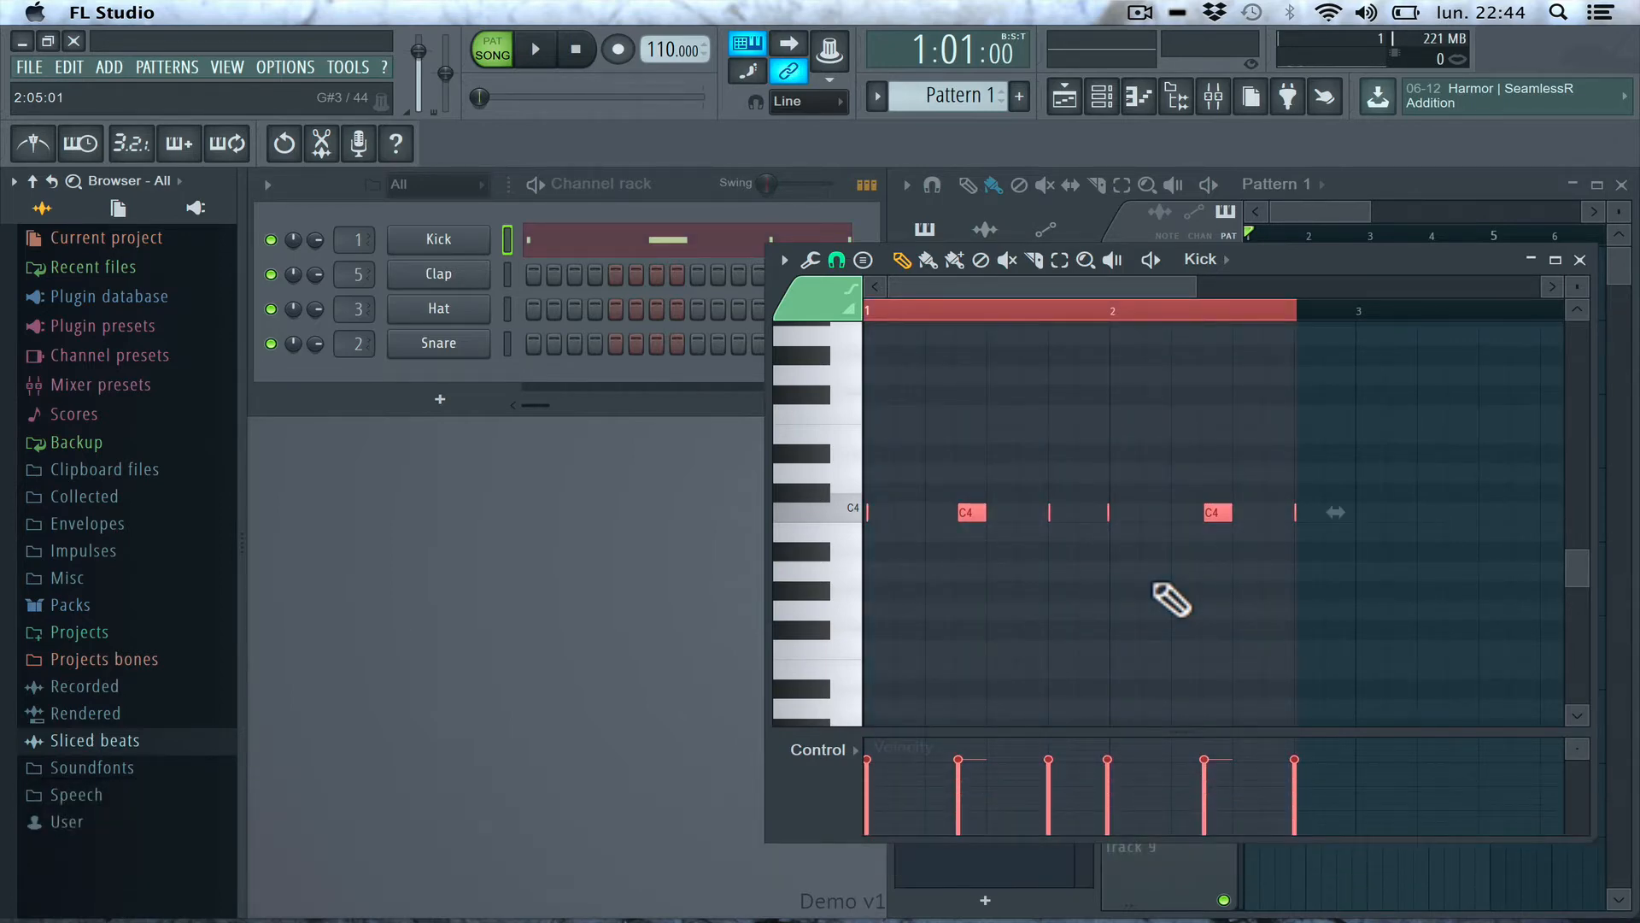
{"action": "key", "text": "super+q"}
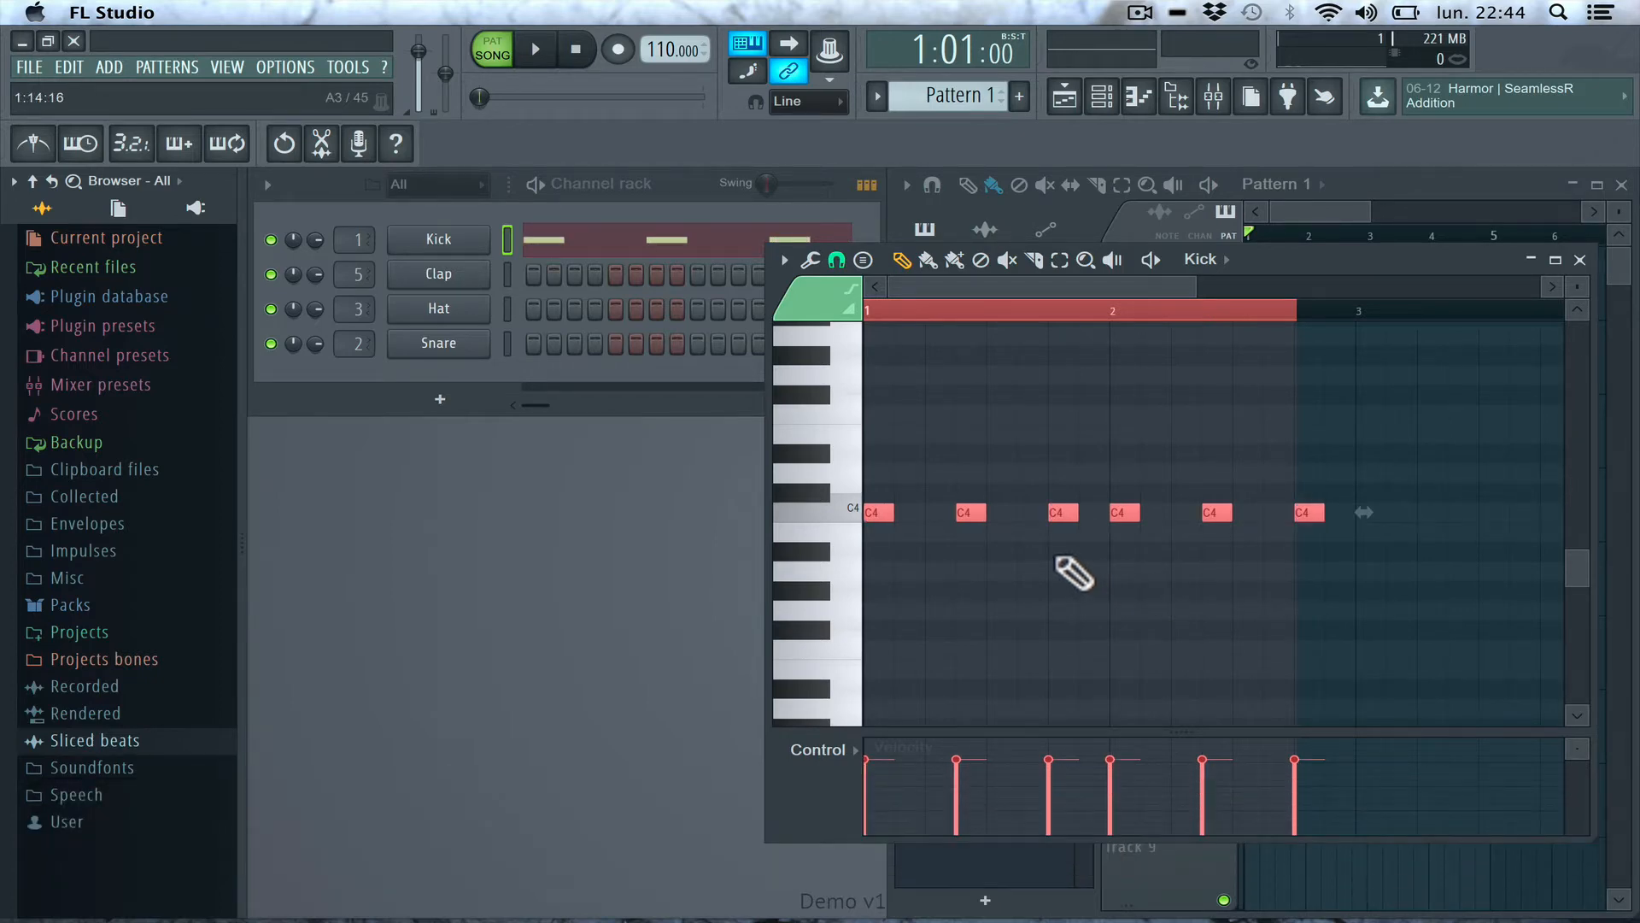
{"action": "key", "text": "space"}
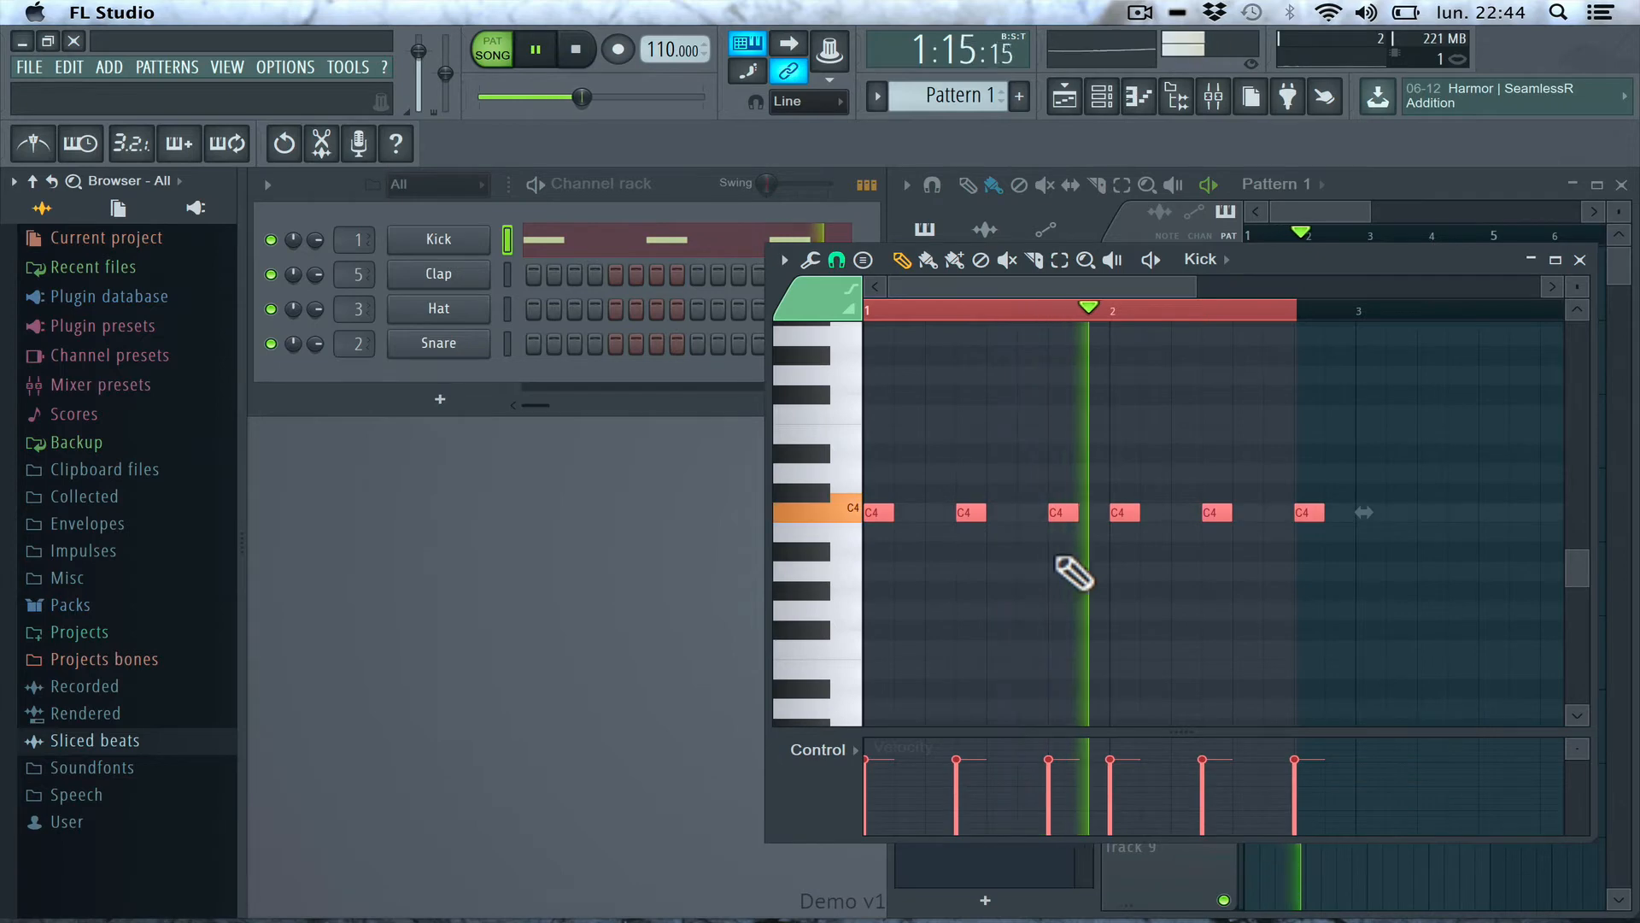
{"action": "key", "text": "space"}
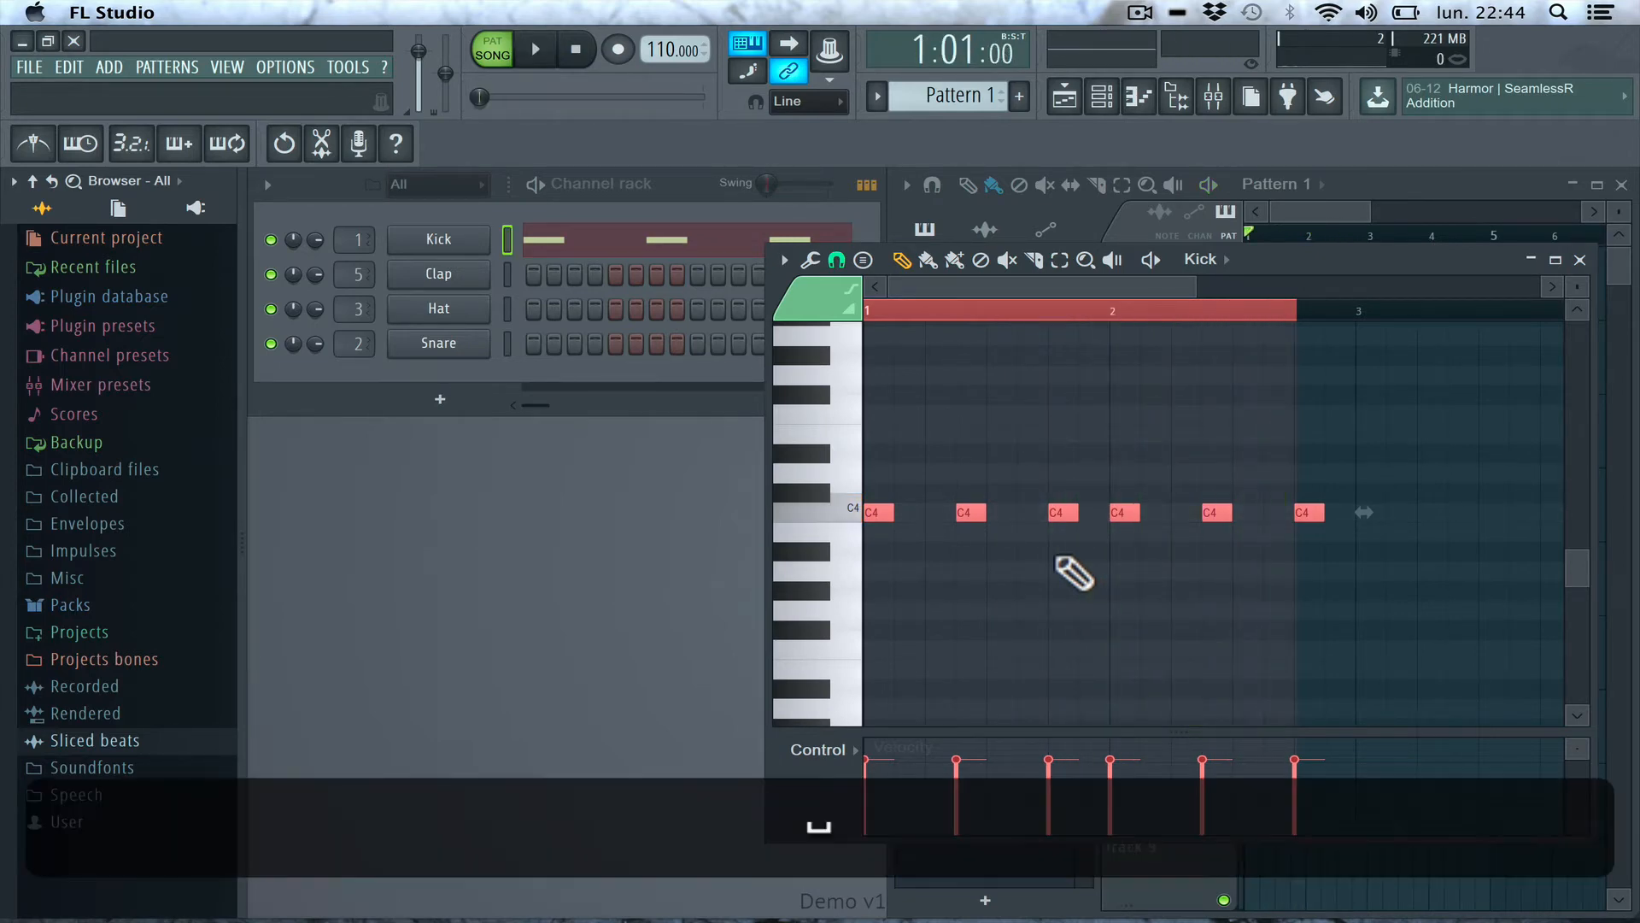
{"action": "left_click_drag", "start_coordinate": [1247, 235], "coordinate": [1290, 235]}
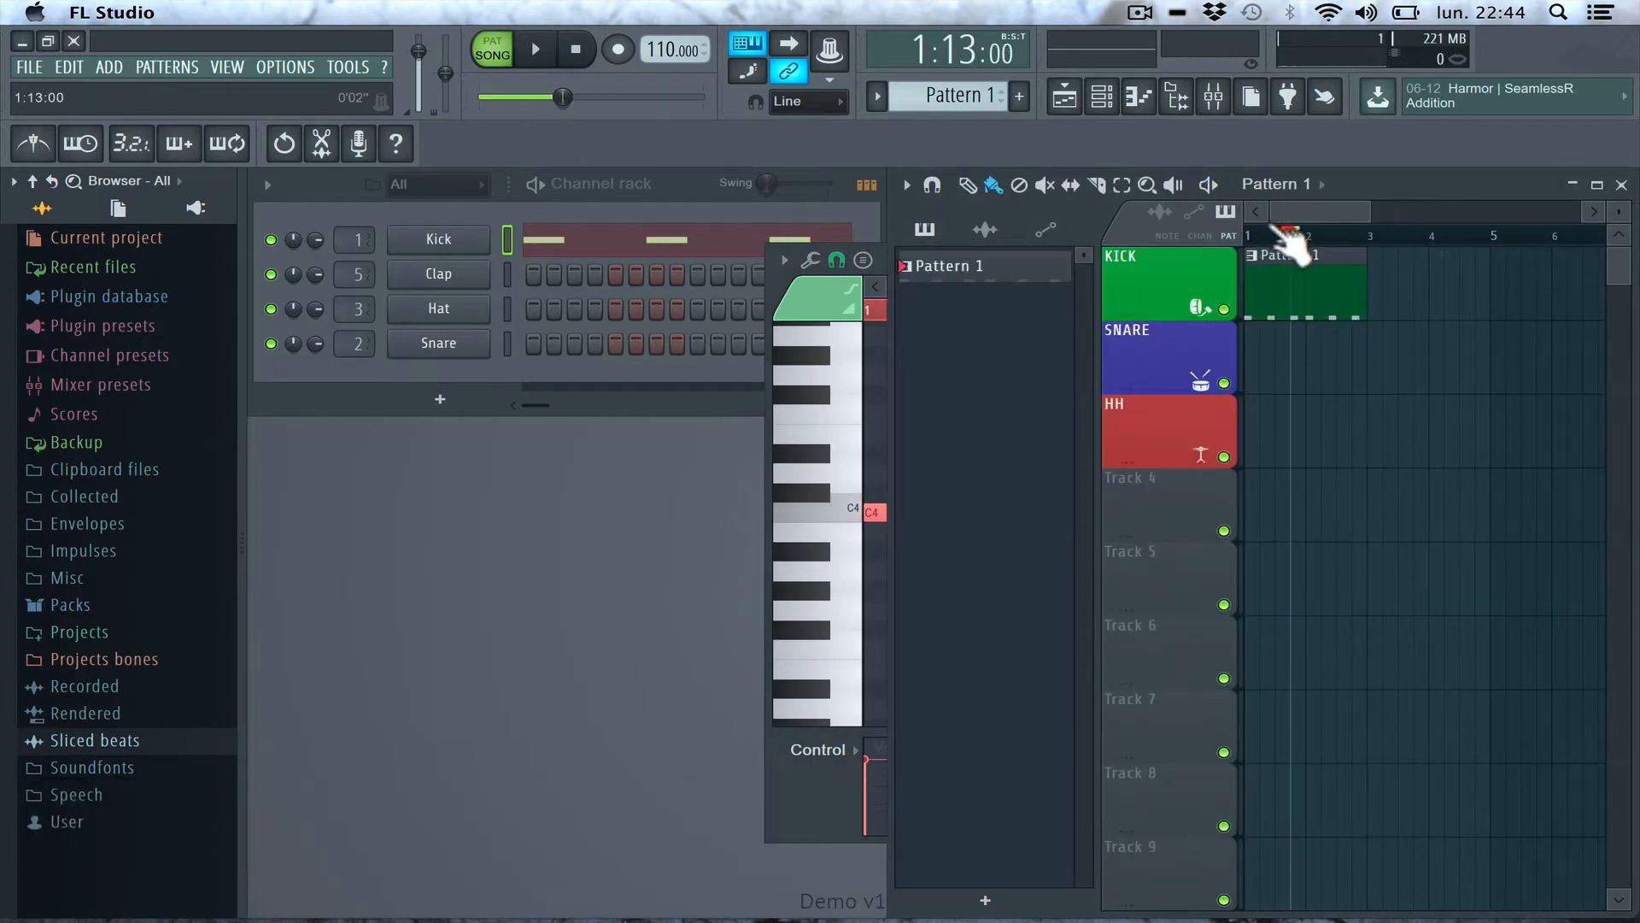
{"action": "left_click", "coordinate": [511, 475]}
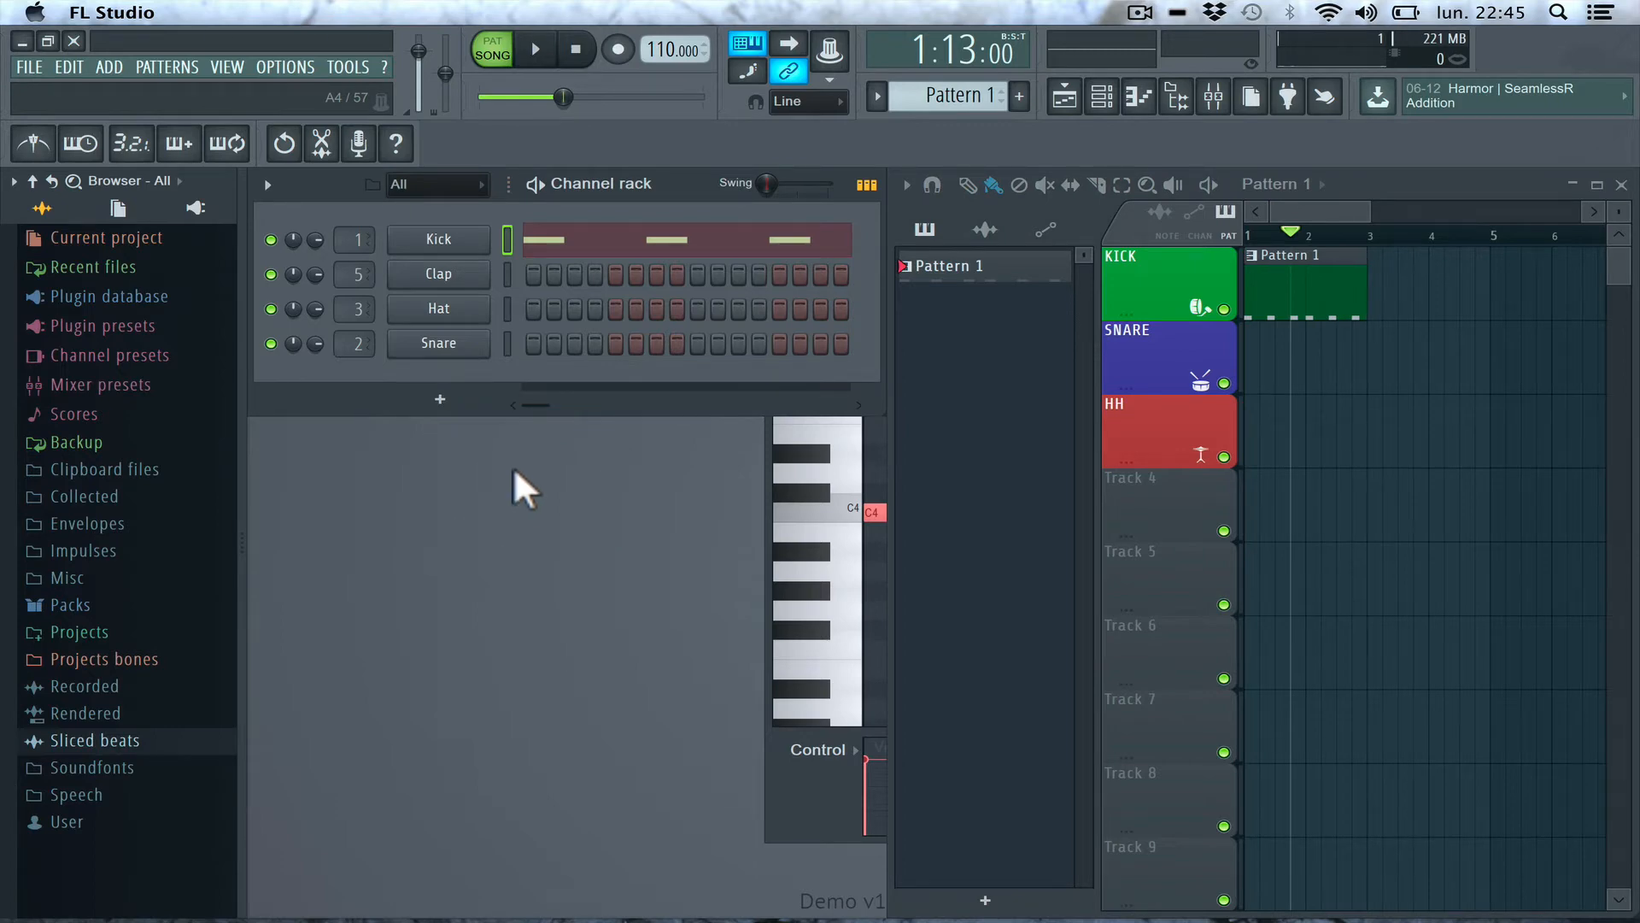
{"action": "left_click", "coordinate": [1306, 256]}
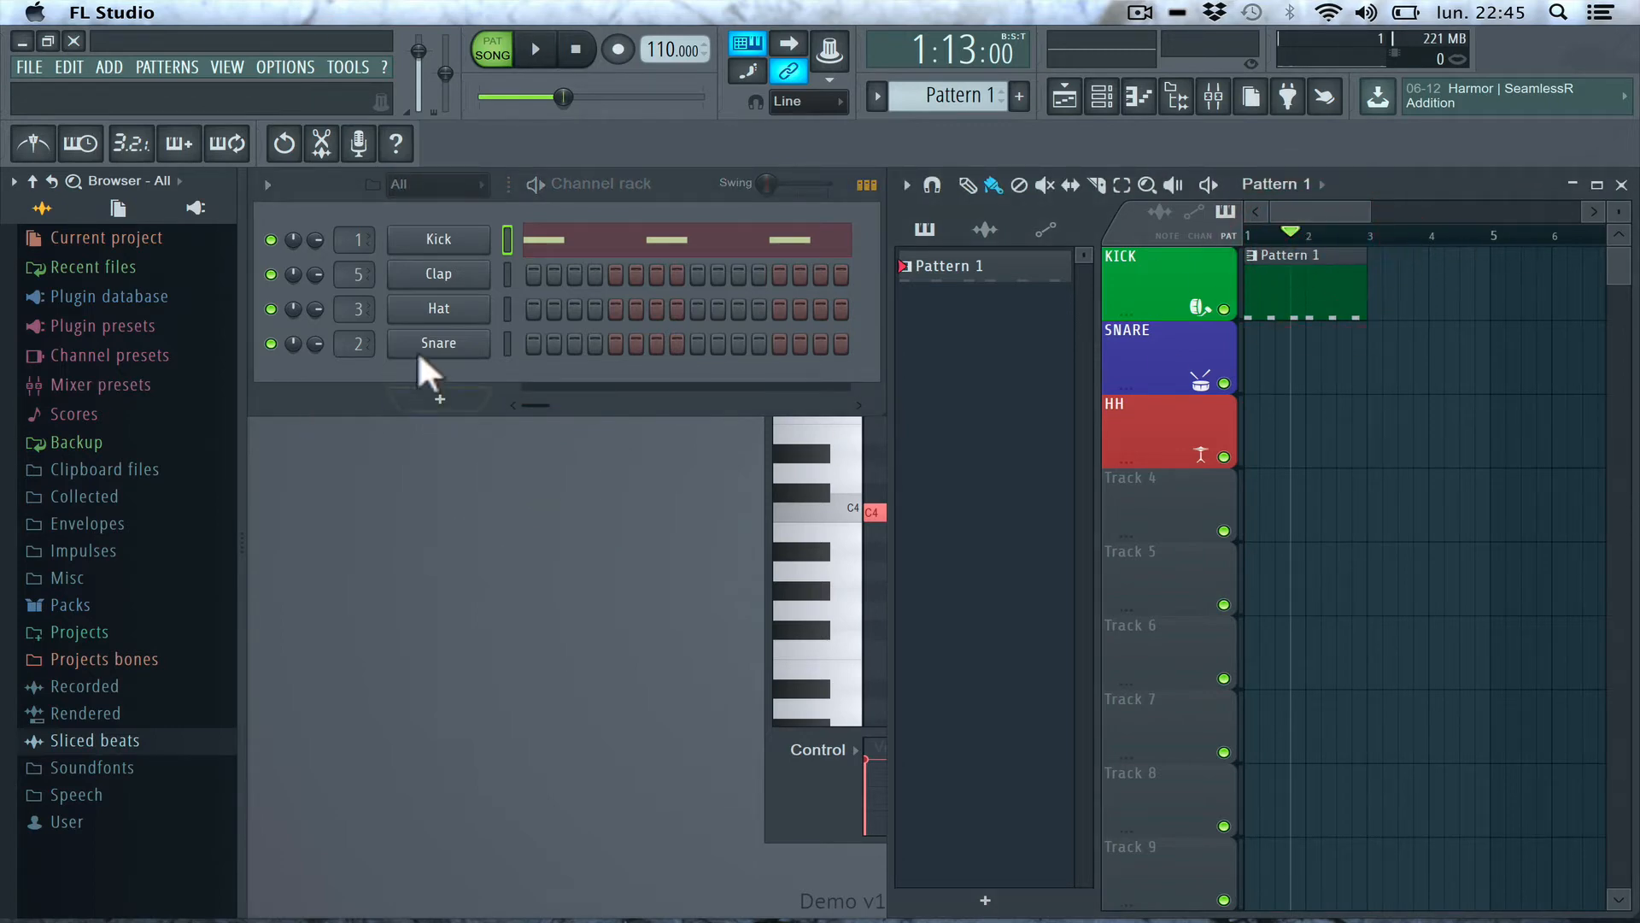
{"action": "left_click", "coordinate": [484, 265]}
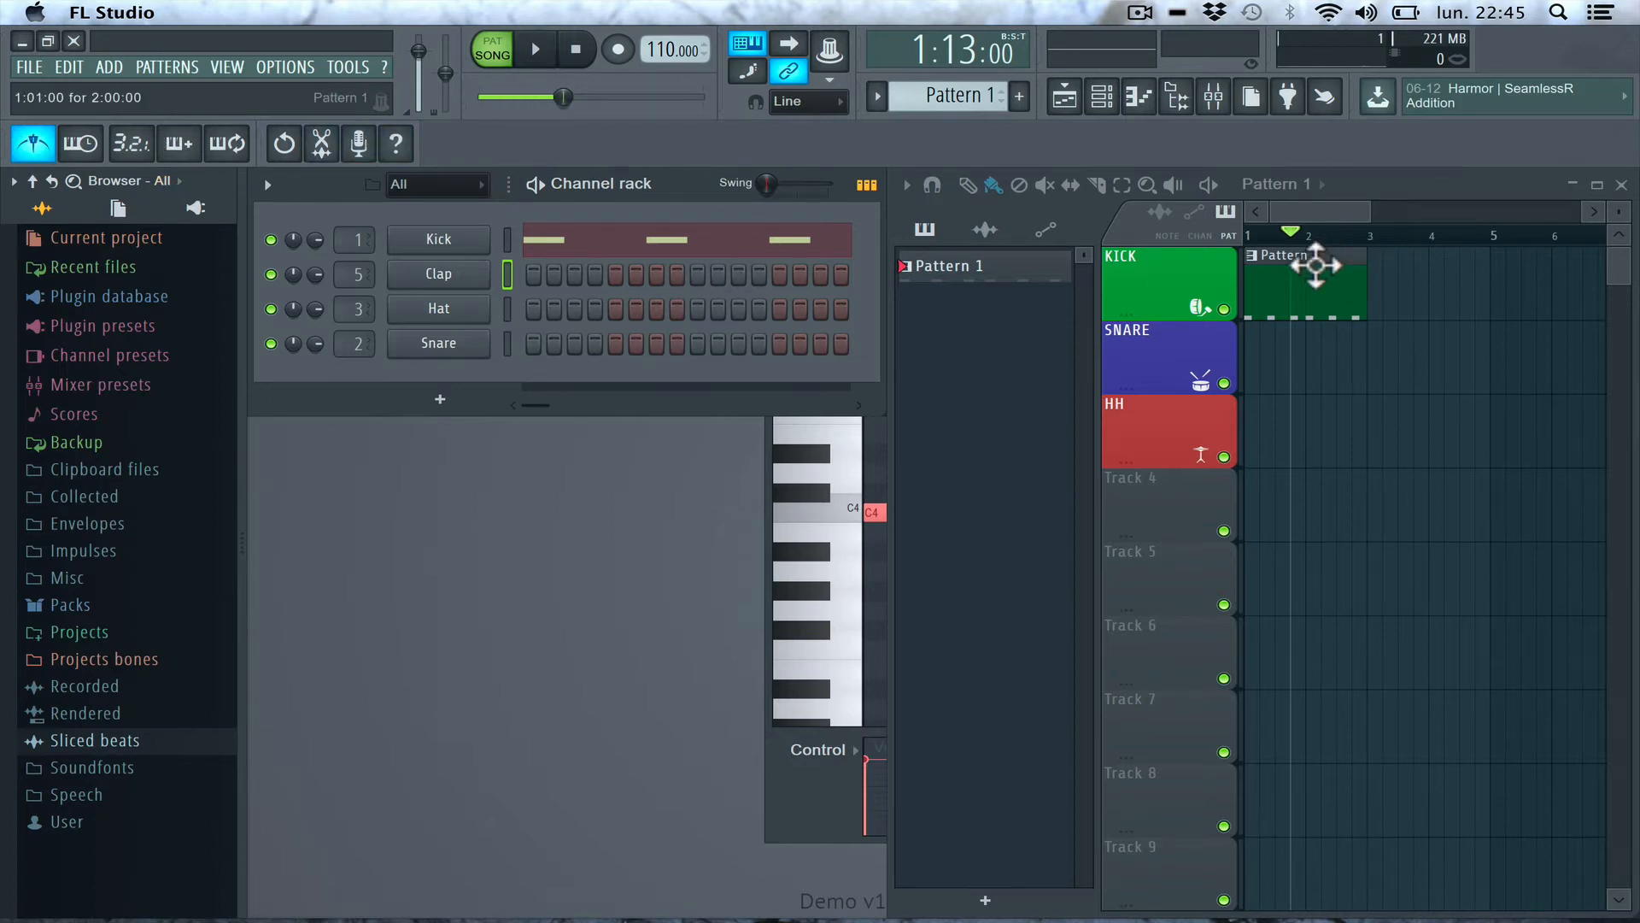
{"action": "left_click", "coordinate": [1316, 266]}
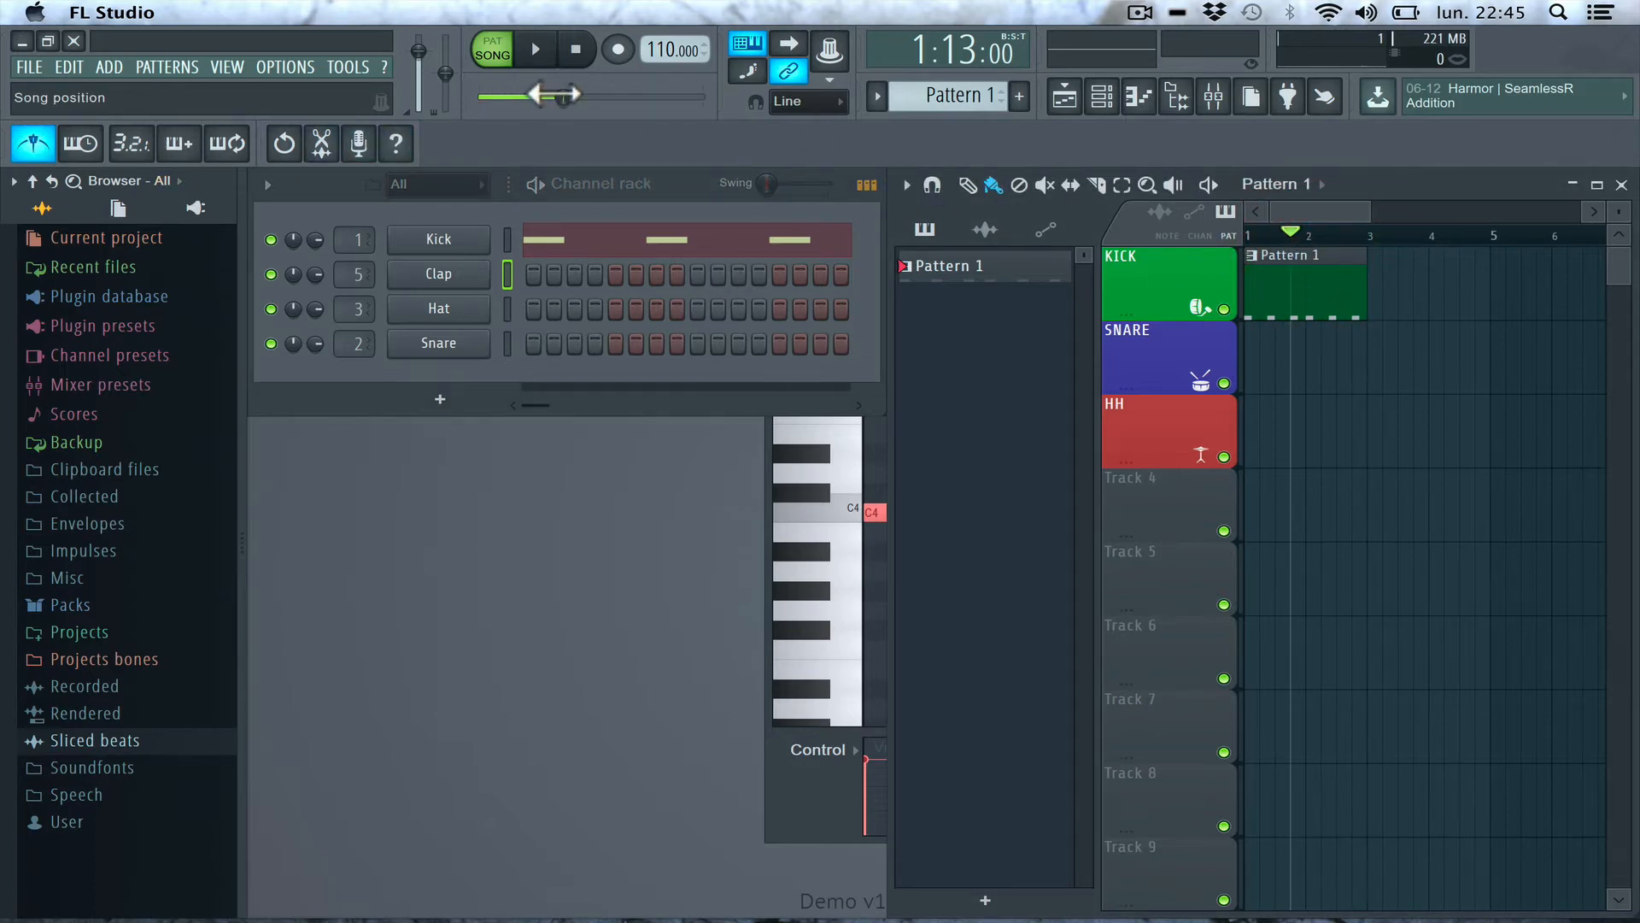
{"action": "left_click_drag", "start_coordinate": [563, 98], "coordinate": [479, 97]}
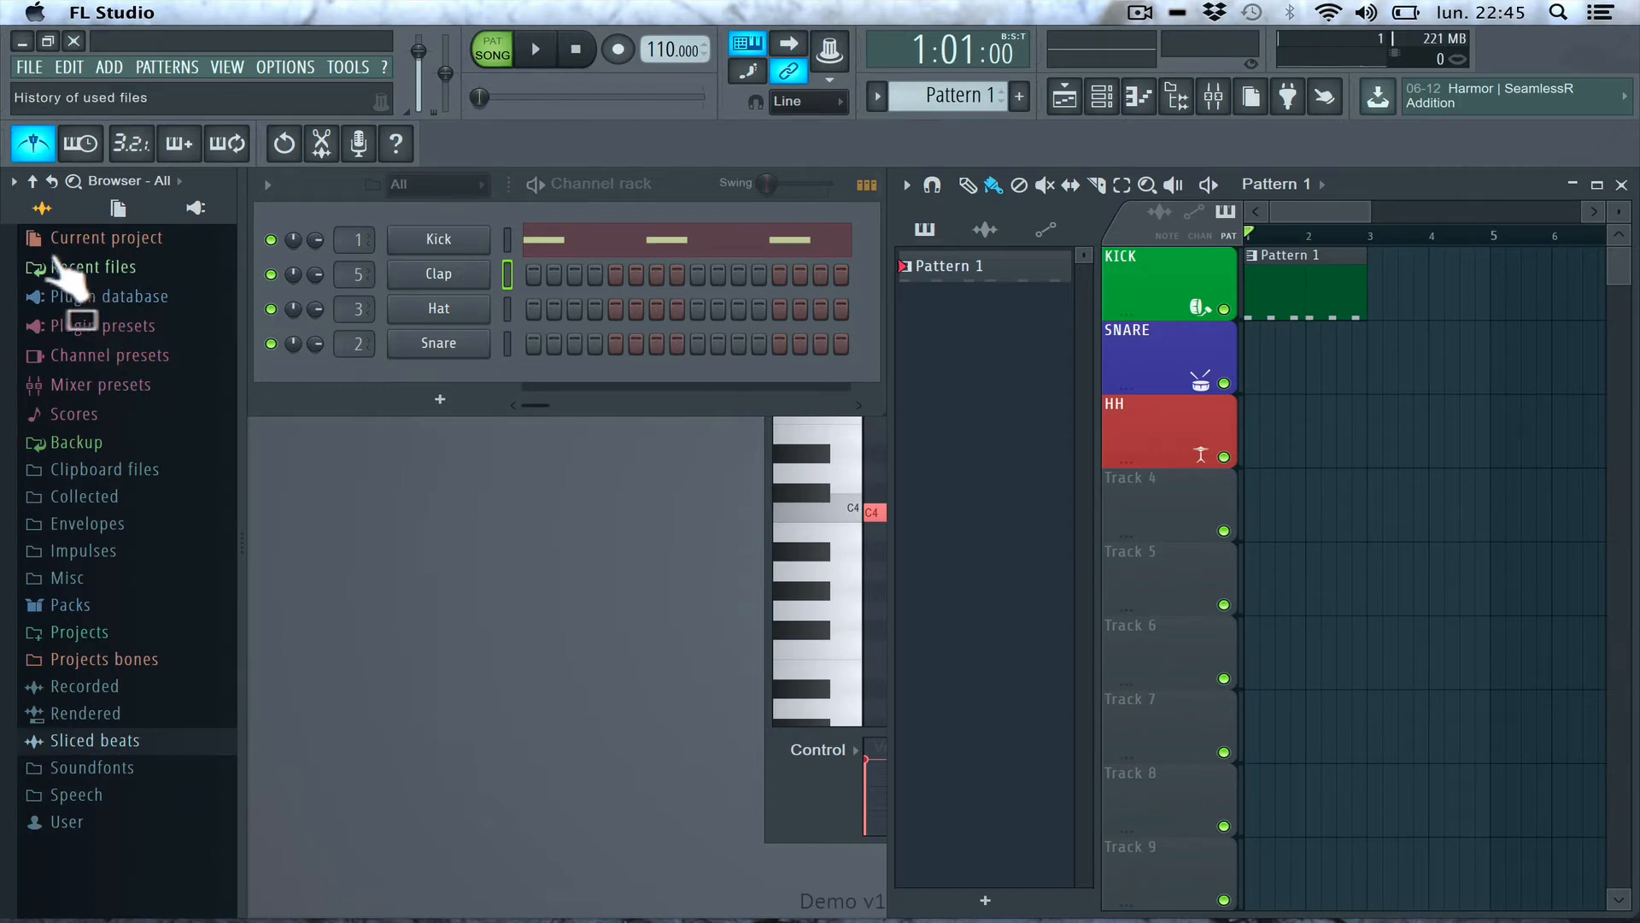
- Enable the countdown, waiting for input and blend recording (overdub), and arm recording with the Everything option
{"action": "left_click", "coordinate": [130, 143]}
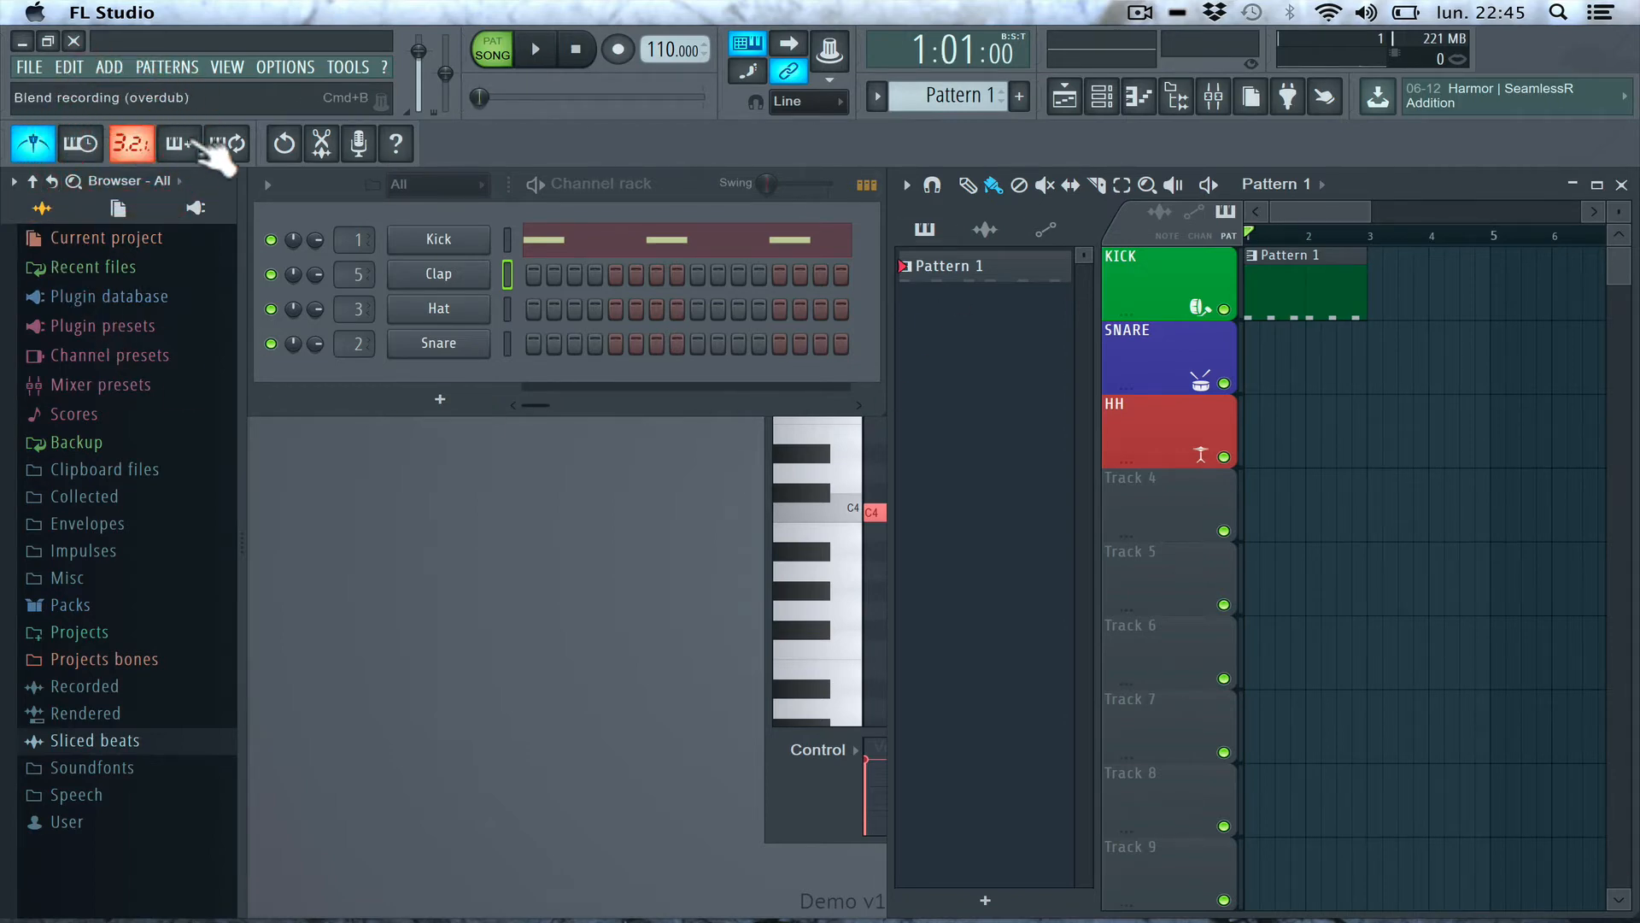
{"action": "left_click", "coordinate": [80, 143]}
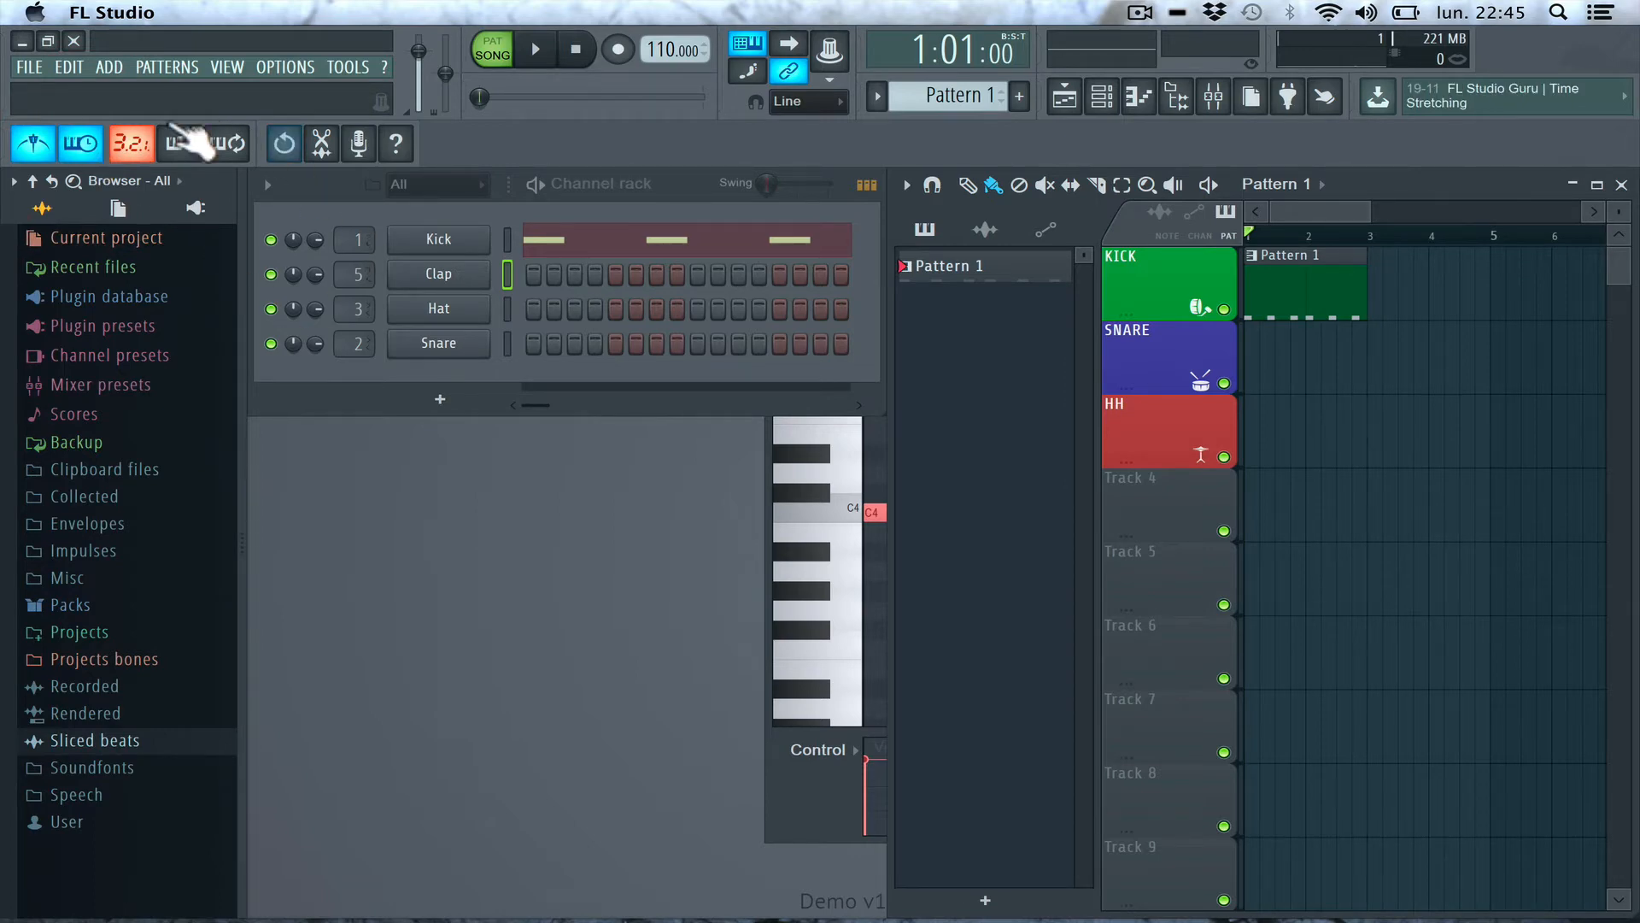
{"action": "left_click", "coordinate": [177, 143]}
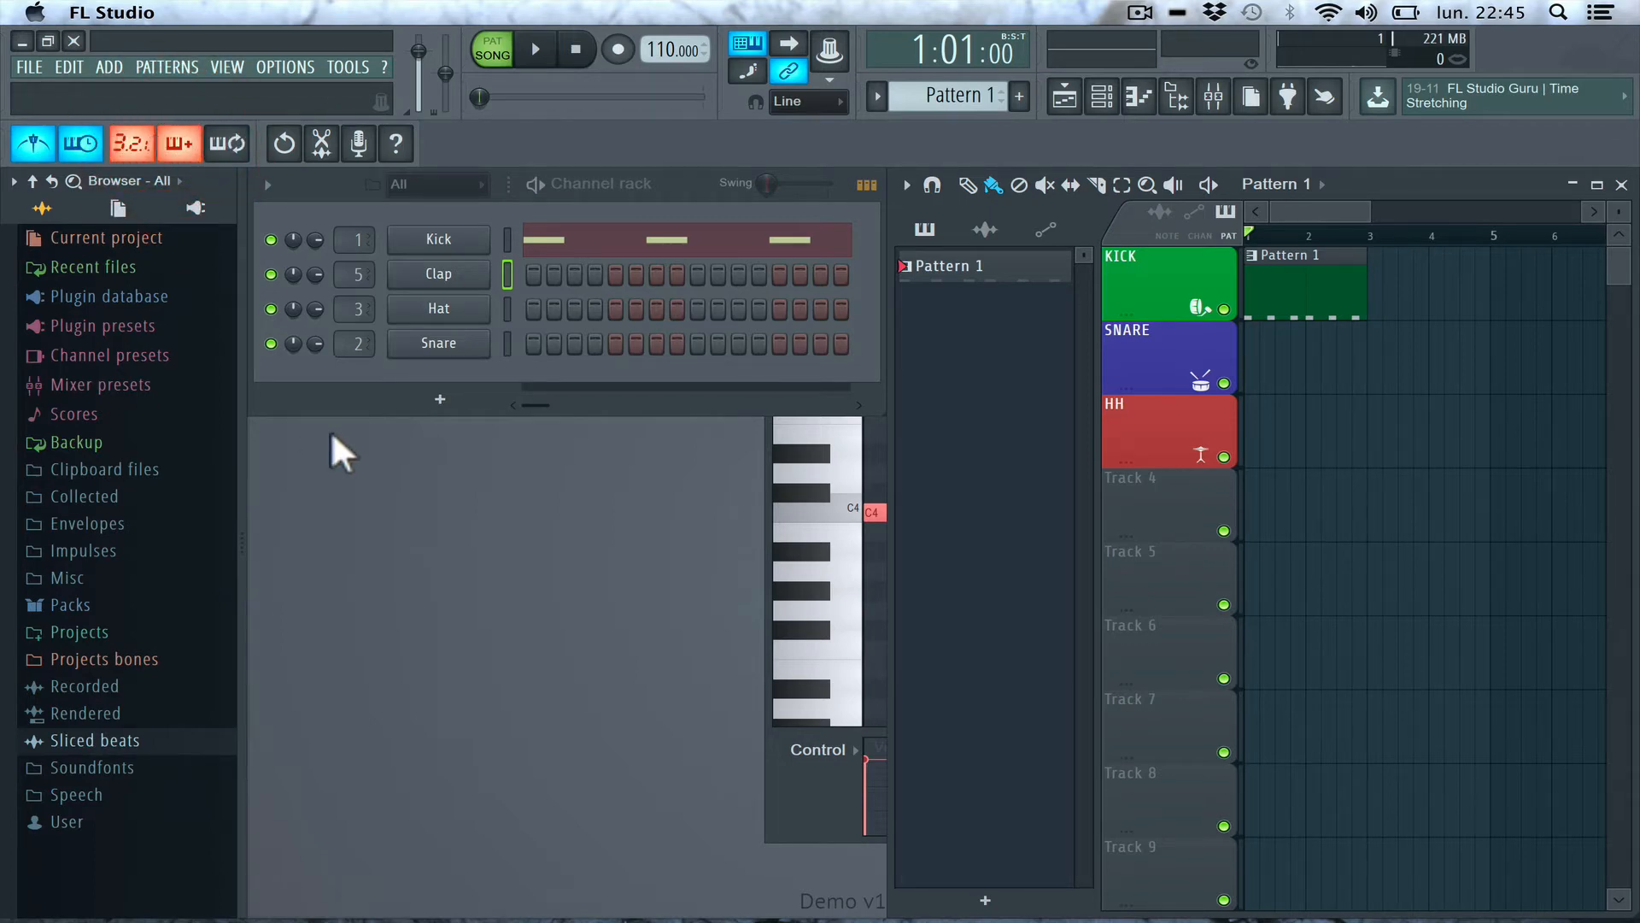
{"action": "left_click", "coordinate": [616, 49]}
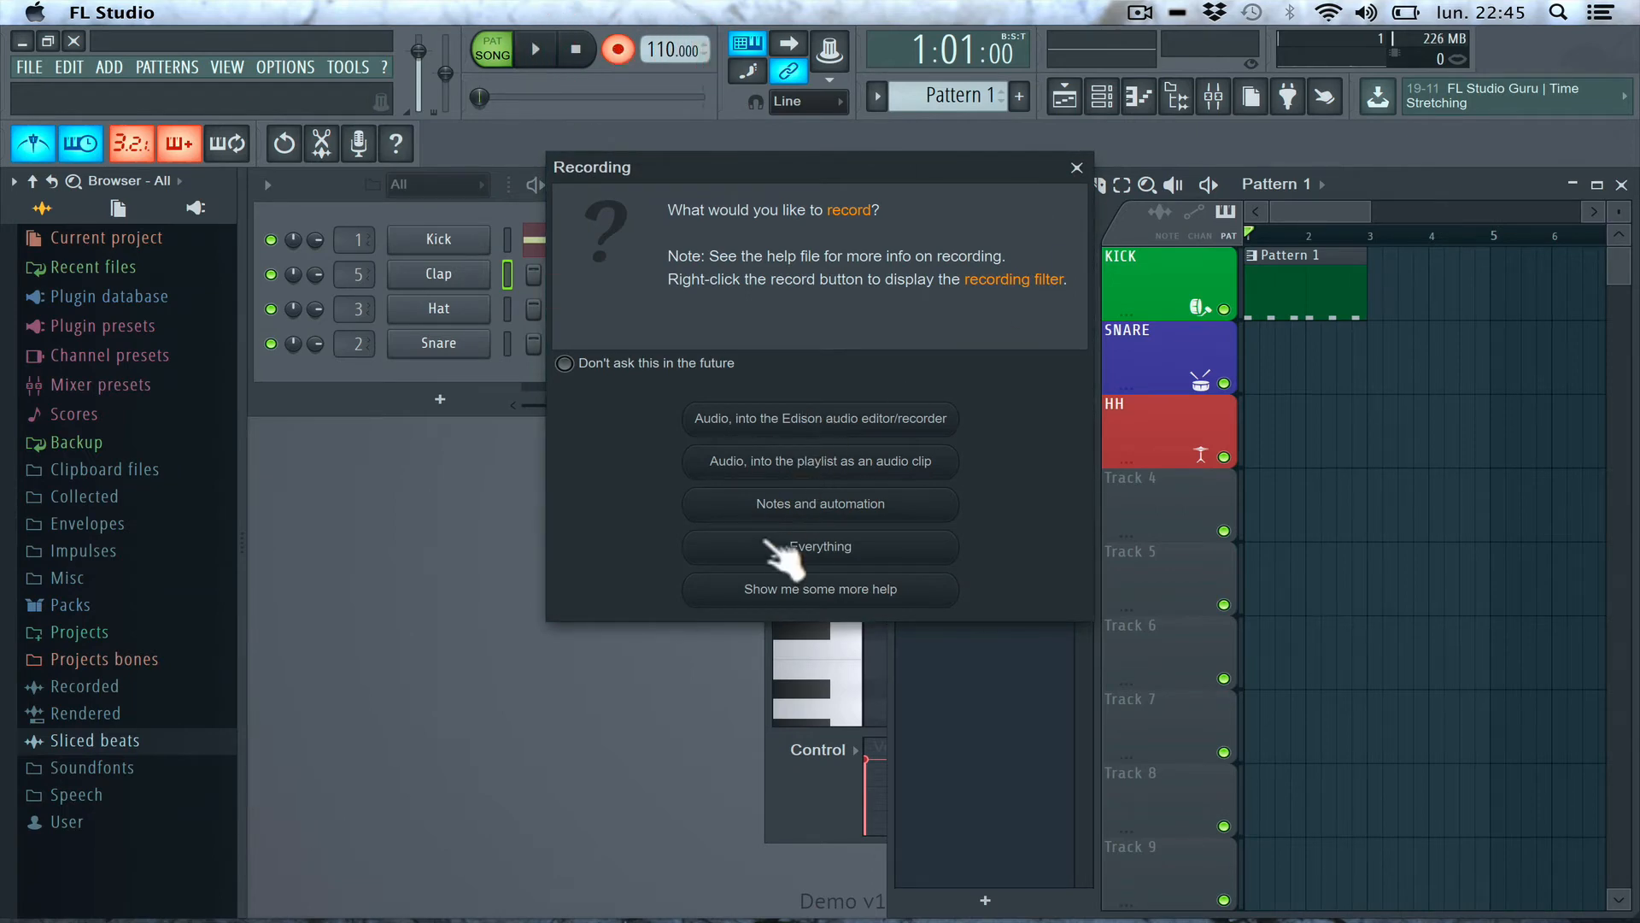
{"action": "left_click", "coordinate": [768, 545]}
- Select the Snare channel, record snare hits live from the typing keyboard over the kick, and stop
{"action": "left_click", "coordinate": [485, 334]}
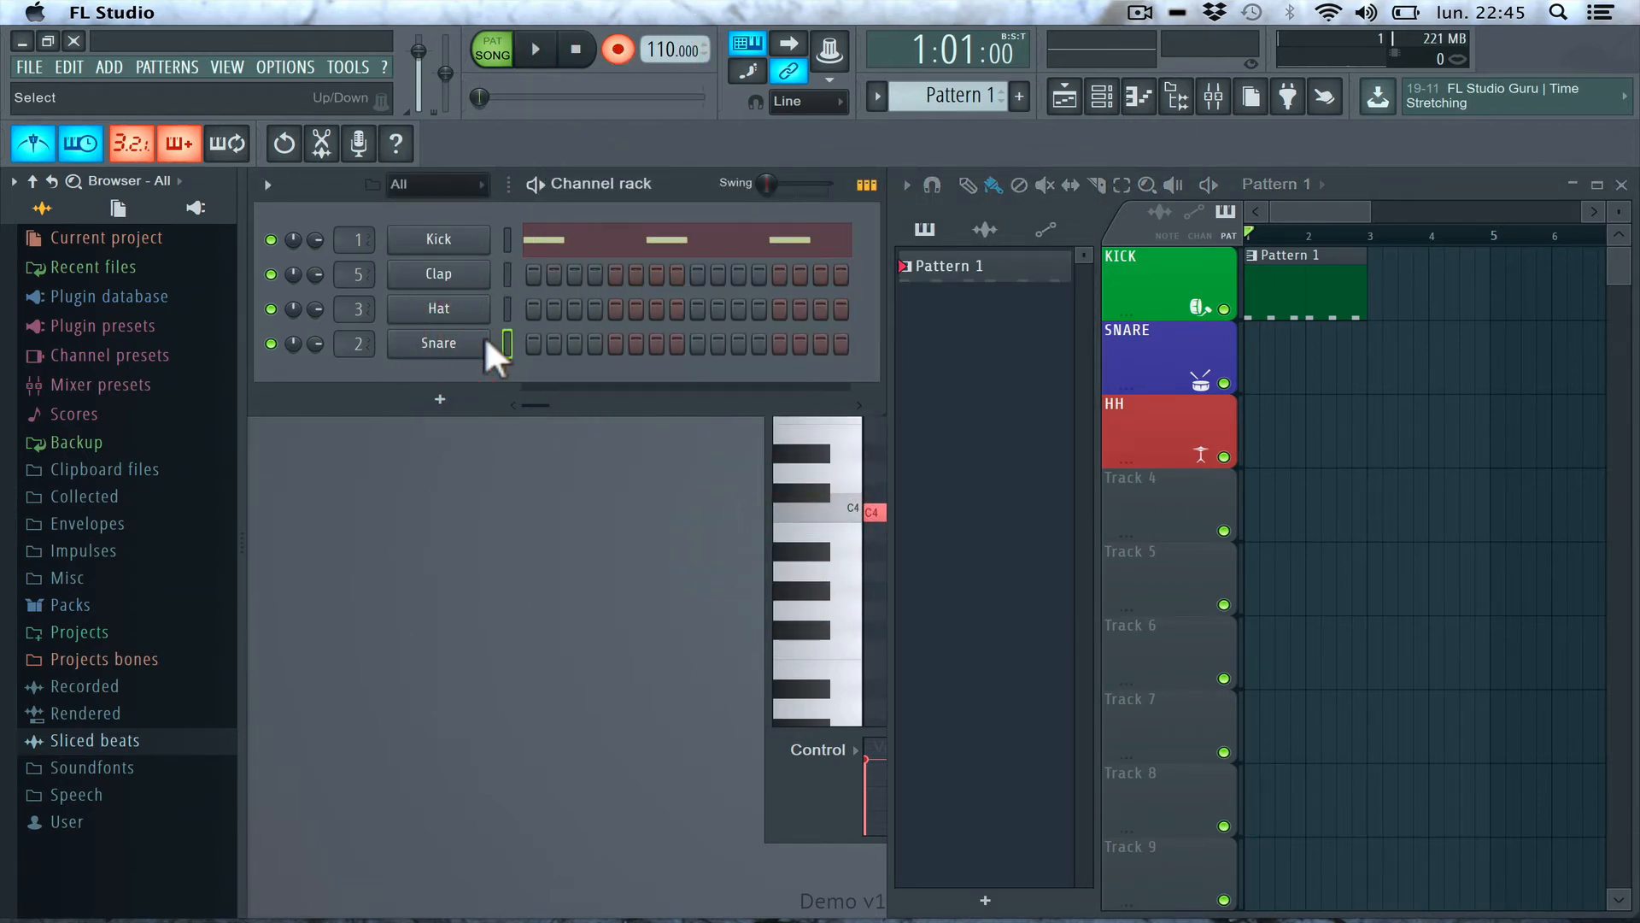
{"action": "key", "text": "w"}
{"action": "left_click", "coordinate": [529, 41]}
{"action": "key", "text": "w"}
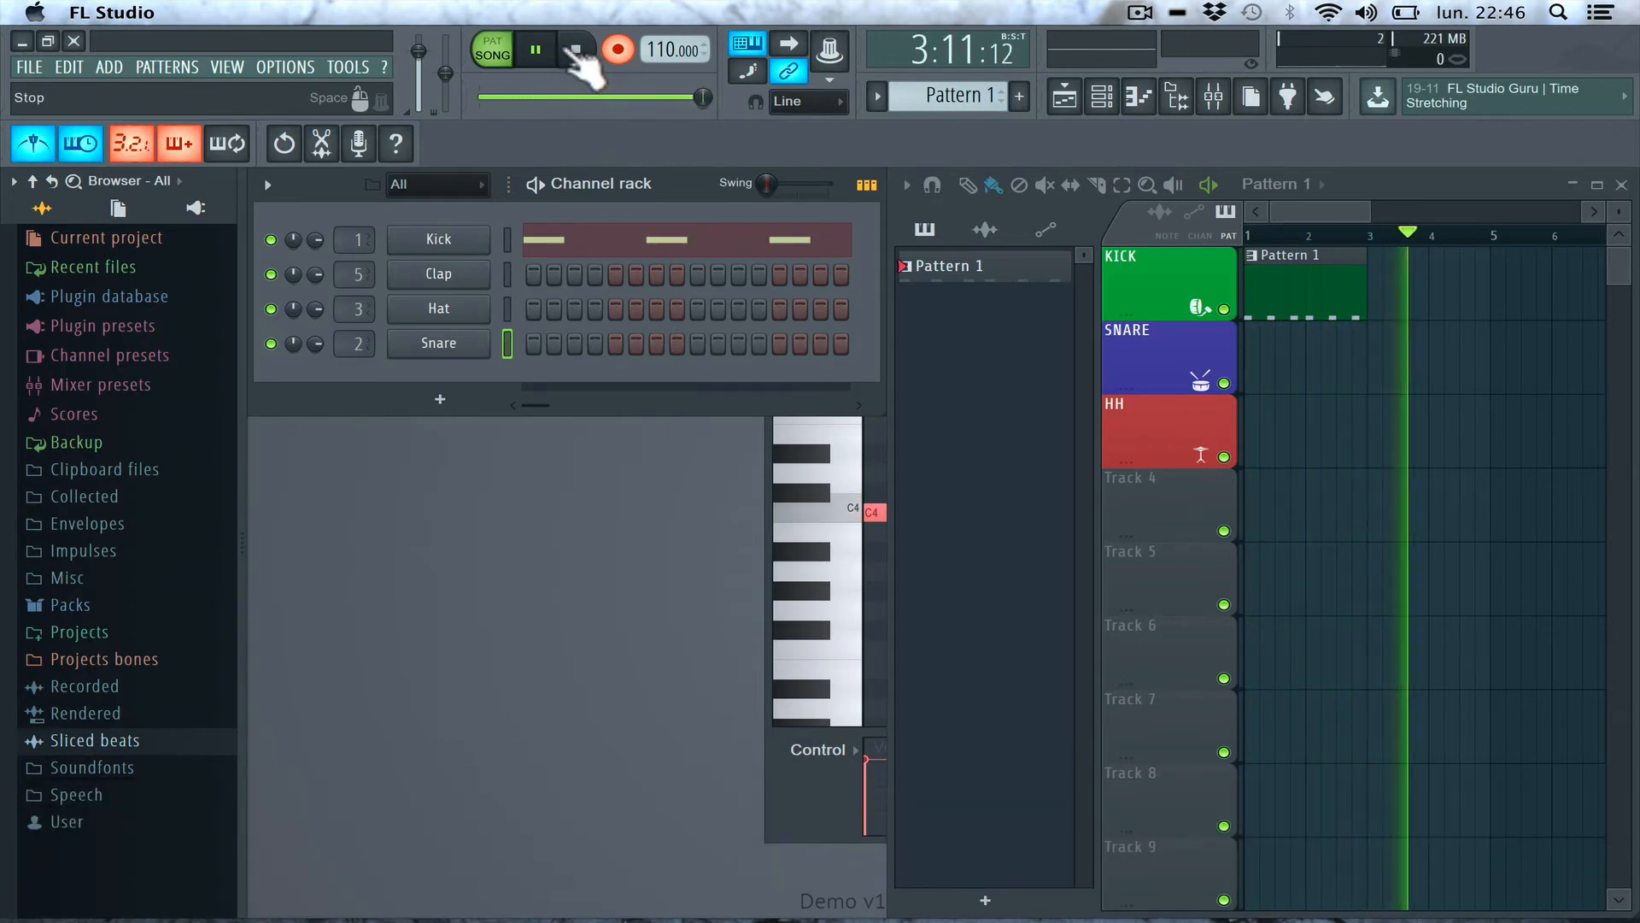
{"action": "left_click", "coordinate": [576, 50]}
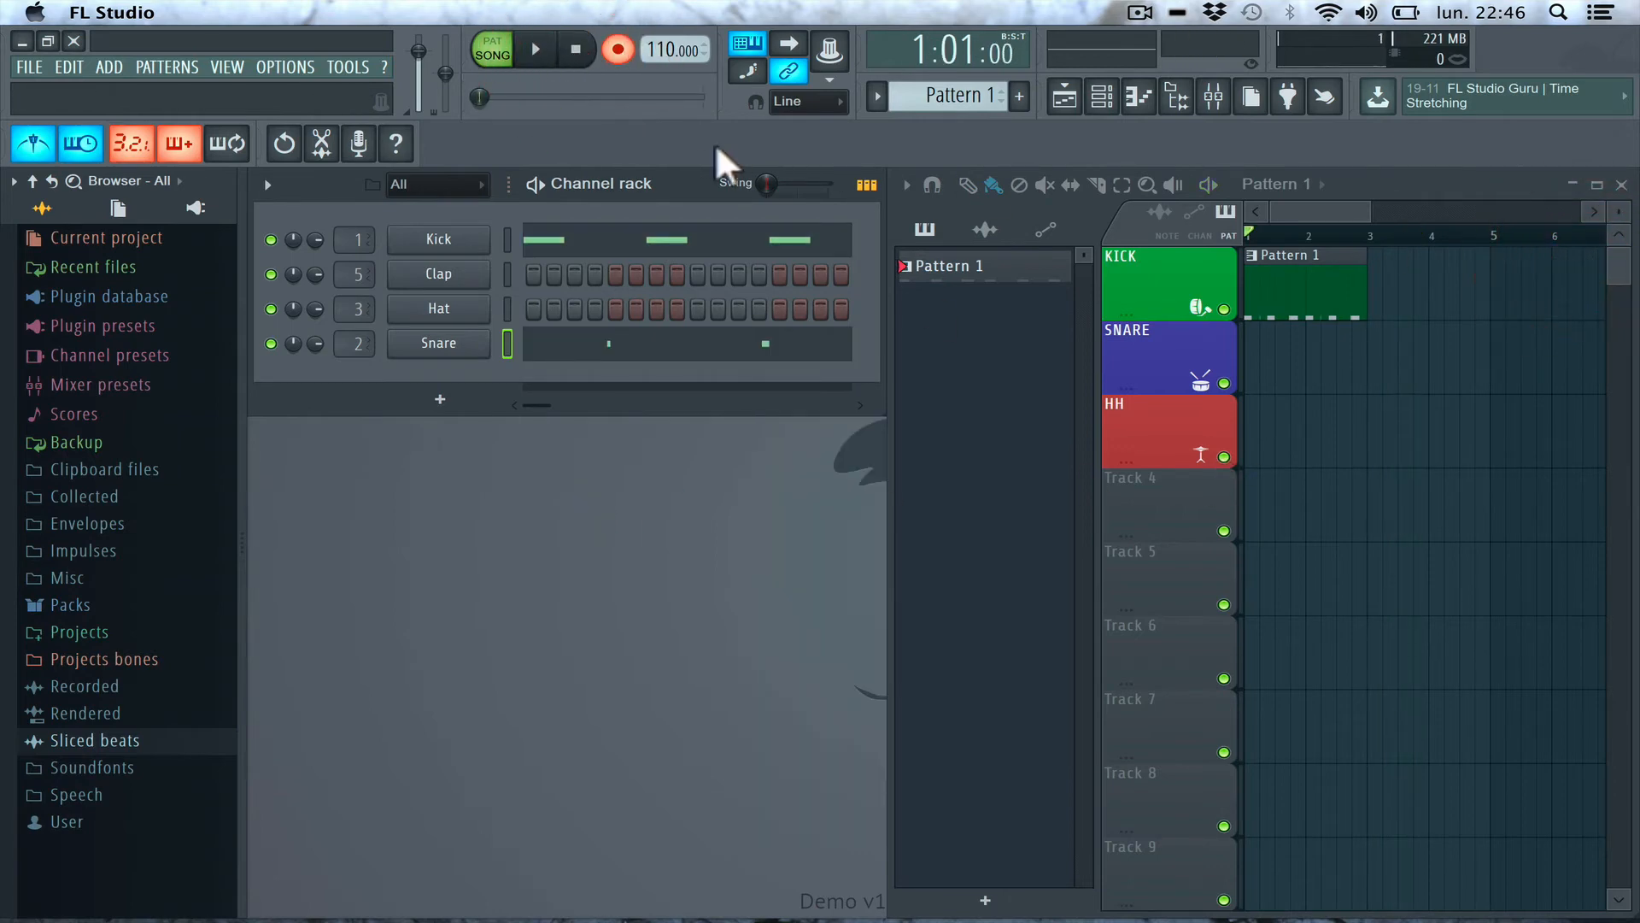
- Disarm recording and disable blend recording, the countdown, waiting for input and the metronome
{"action": "key", "text": "space"}
{"action": "left_click", "coordinate": [538, 52]}
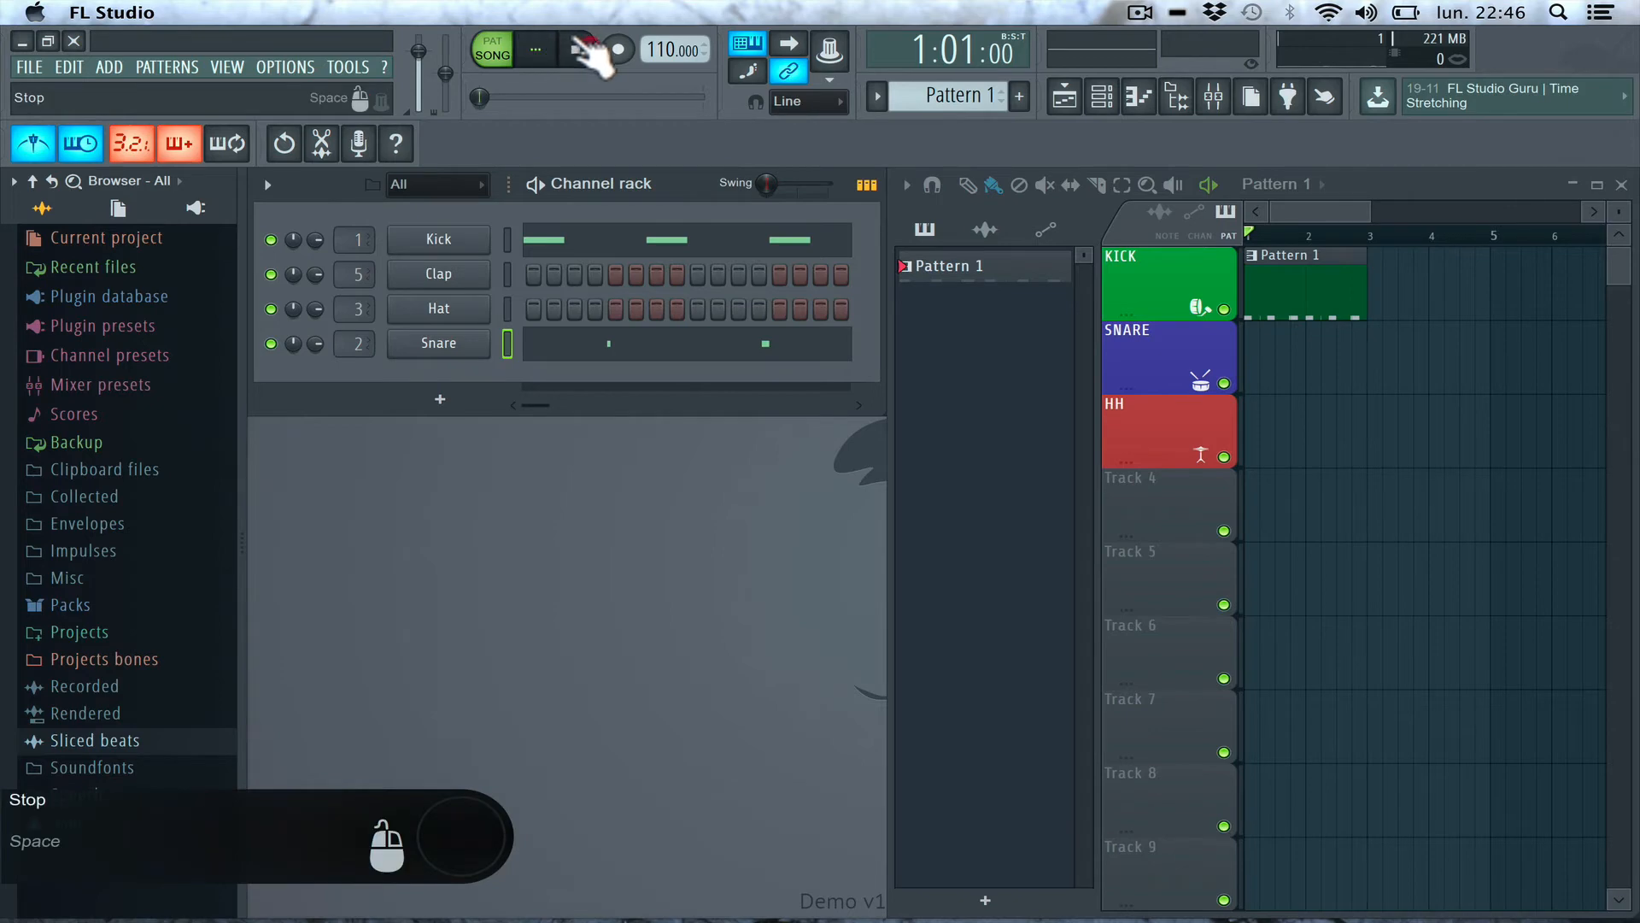
{"action": "left_click", "coordinate": [179, 144]}
{"action": "left_click", "coordinate": [131, 143]}
{"action": "left_click", "coordinate": [79, 143]}
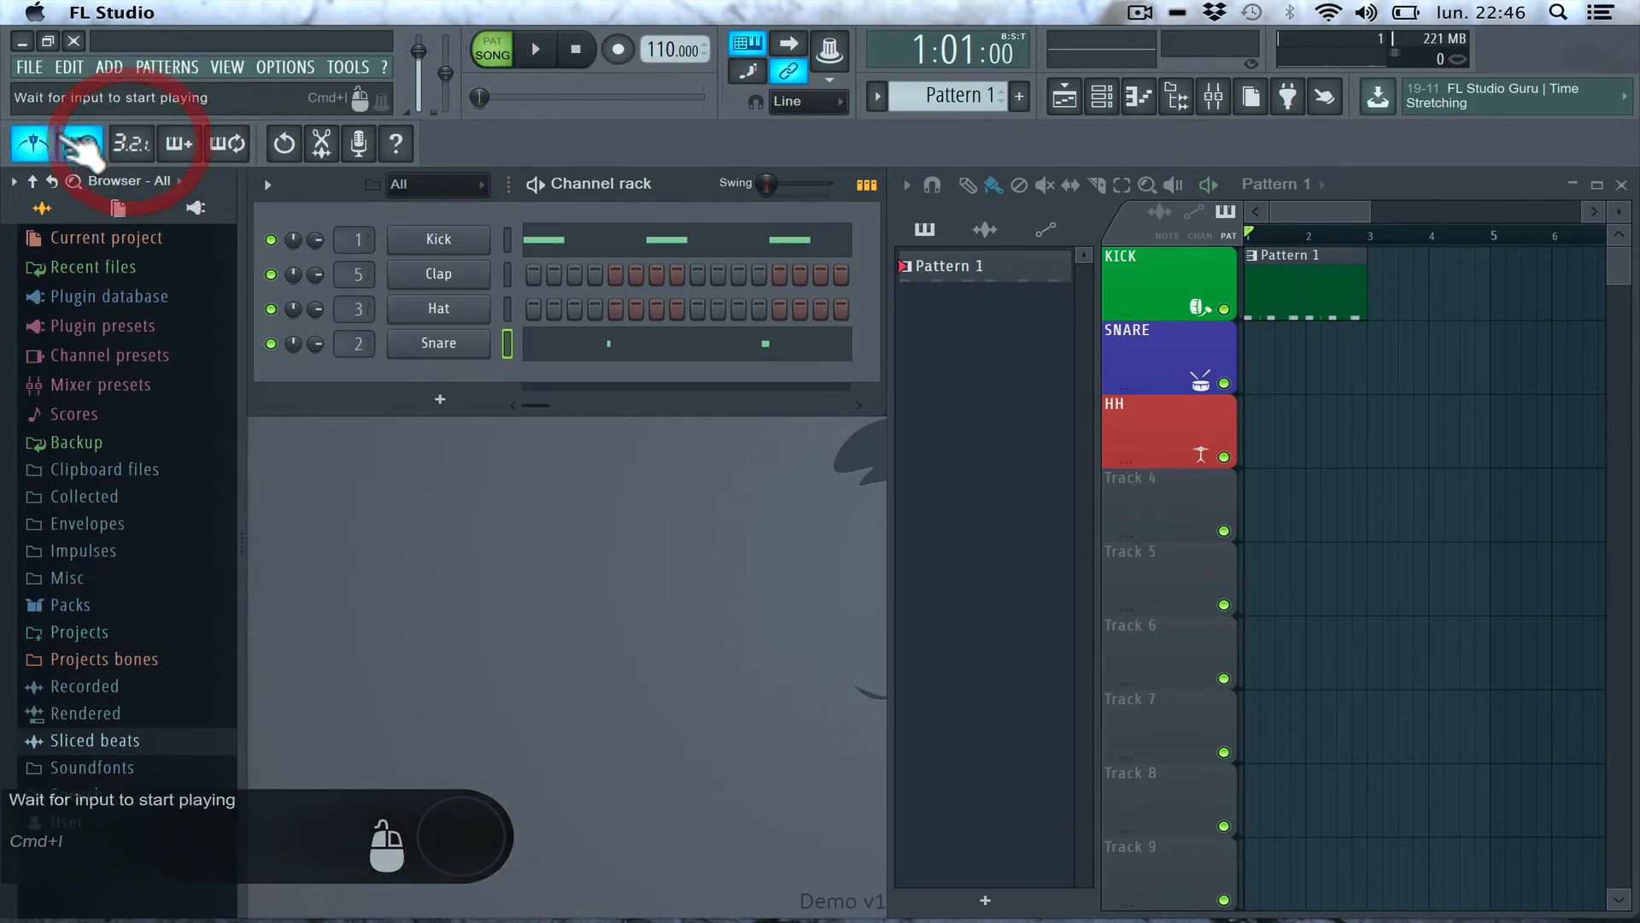
{"action": "left_click", "coordinate": [34, 143]}
- Play back the kick and snare together, mute the Snare channel and play the pattern again with only the kick
{"action": "key", "text": "space"}
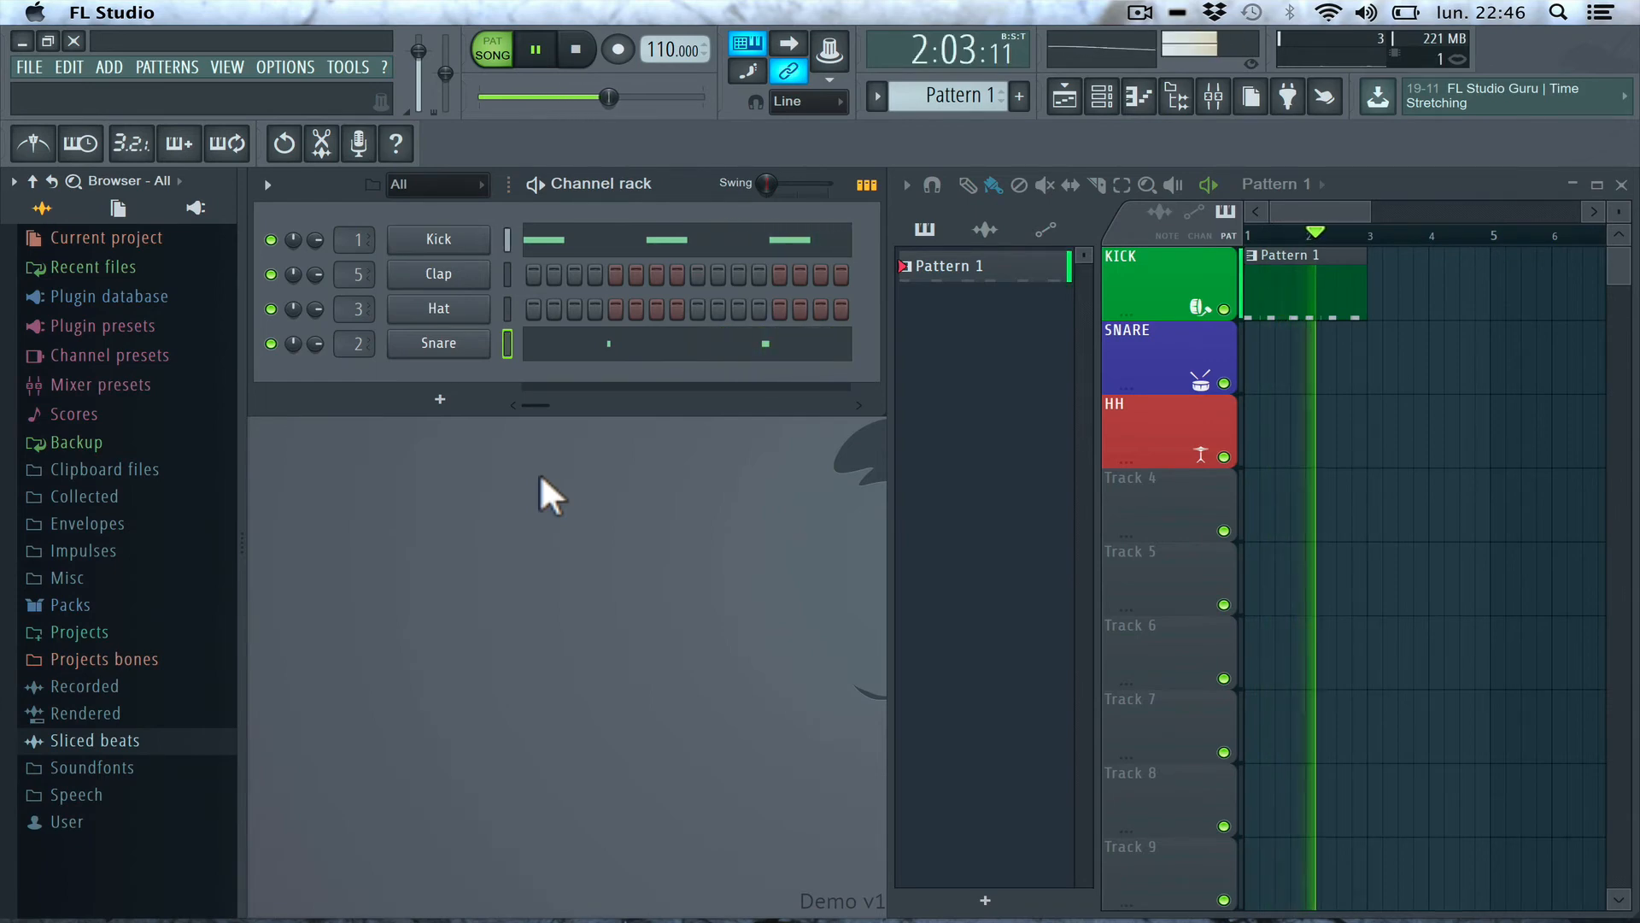
{"action": "key", "text": "space"}
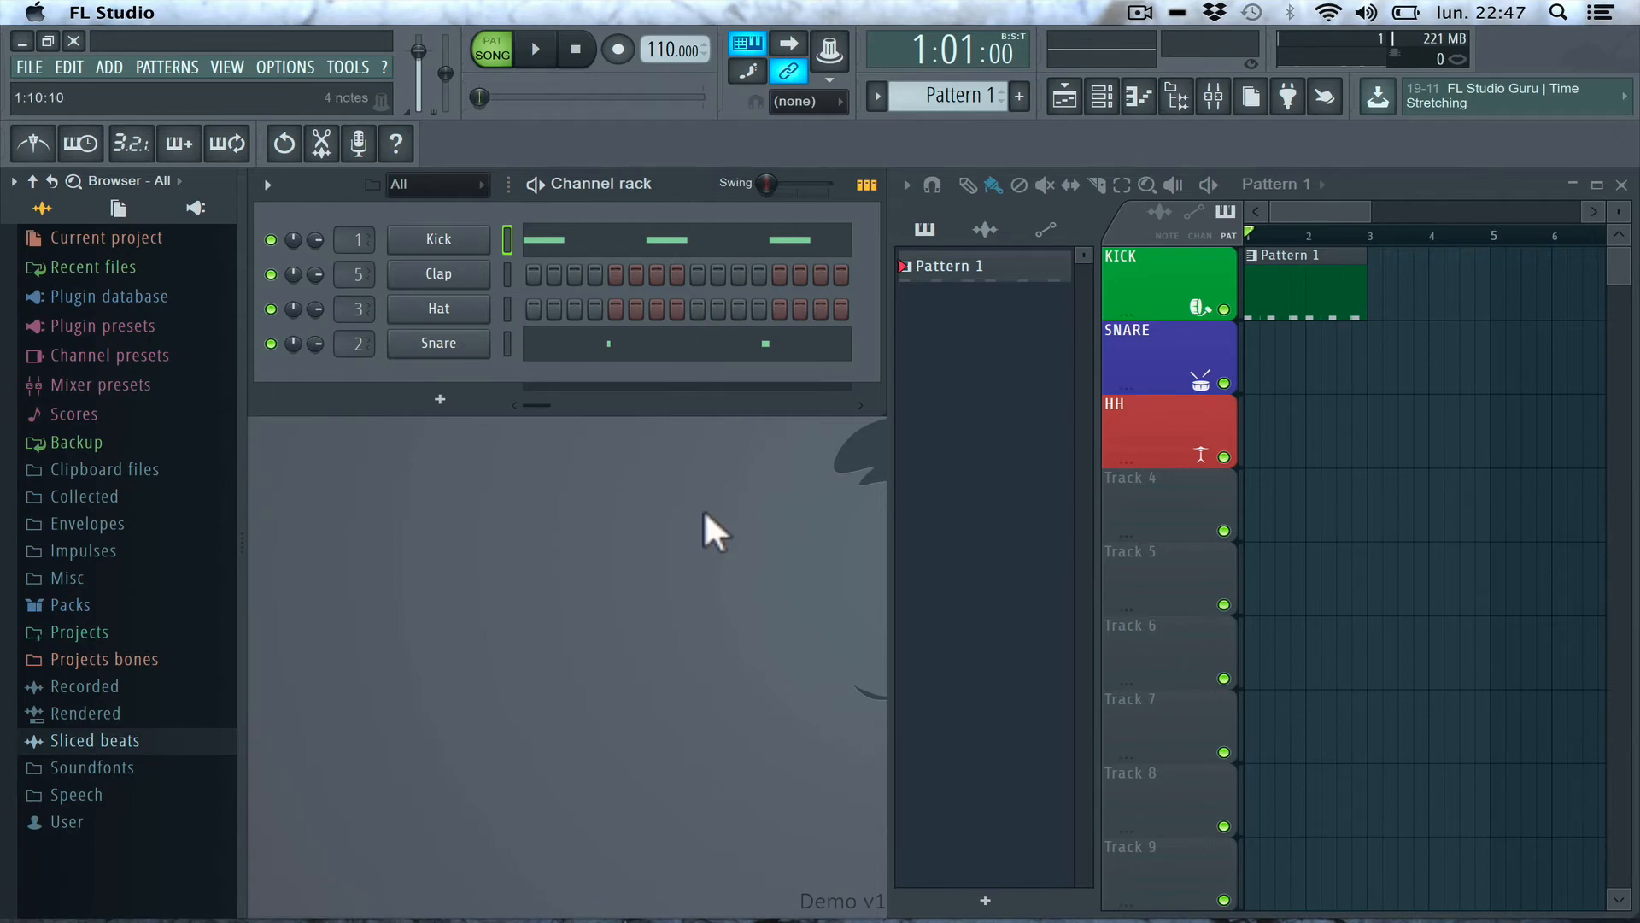
{"action": "left_click", "coordinate": [270, 344]}
{"action": "key", "text": "space"}
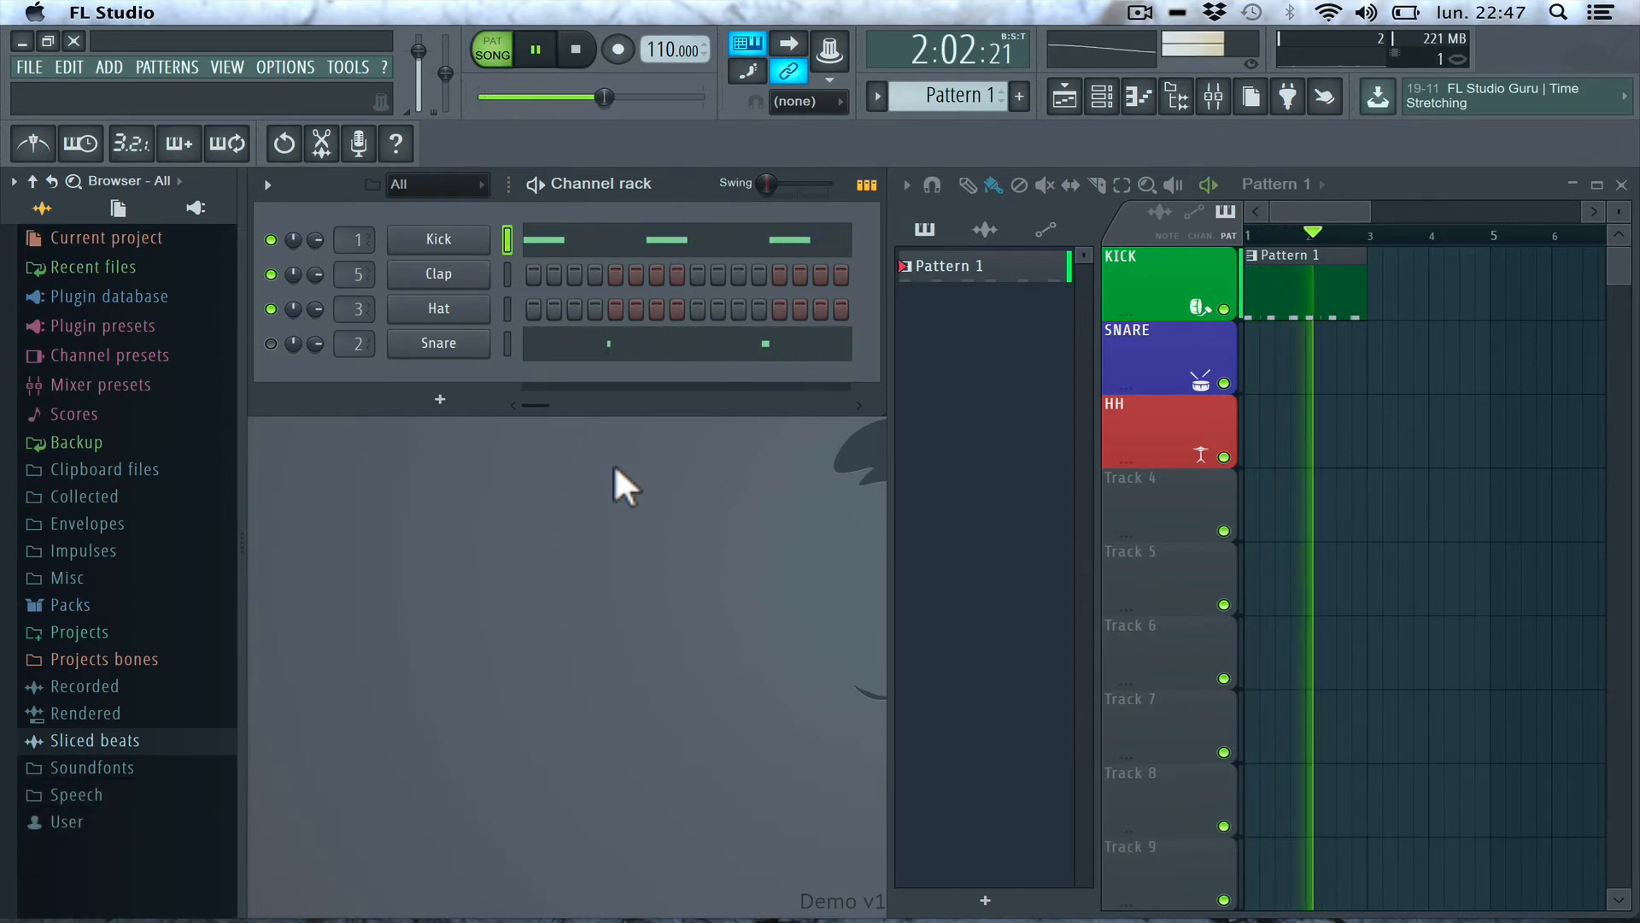
- Stop playback, switch to the empty Pattern 2 and select the Snare channel
{"action": "key", "text": "space"}
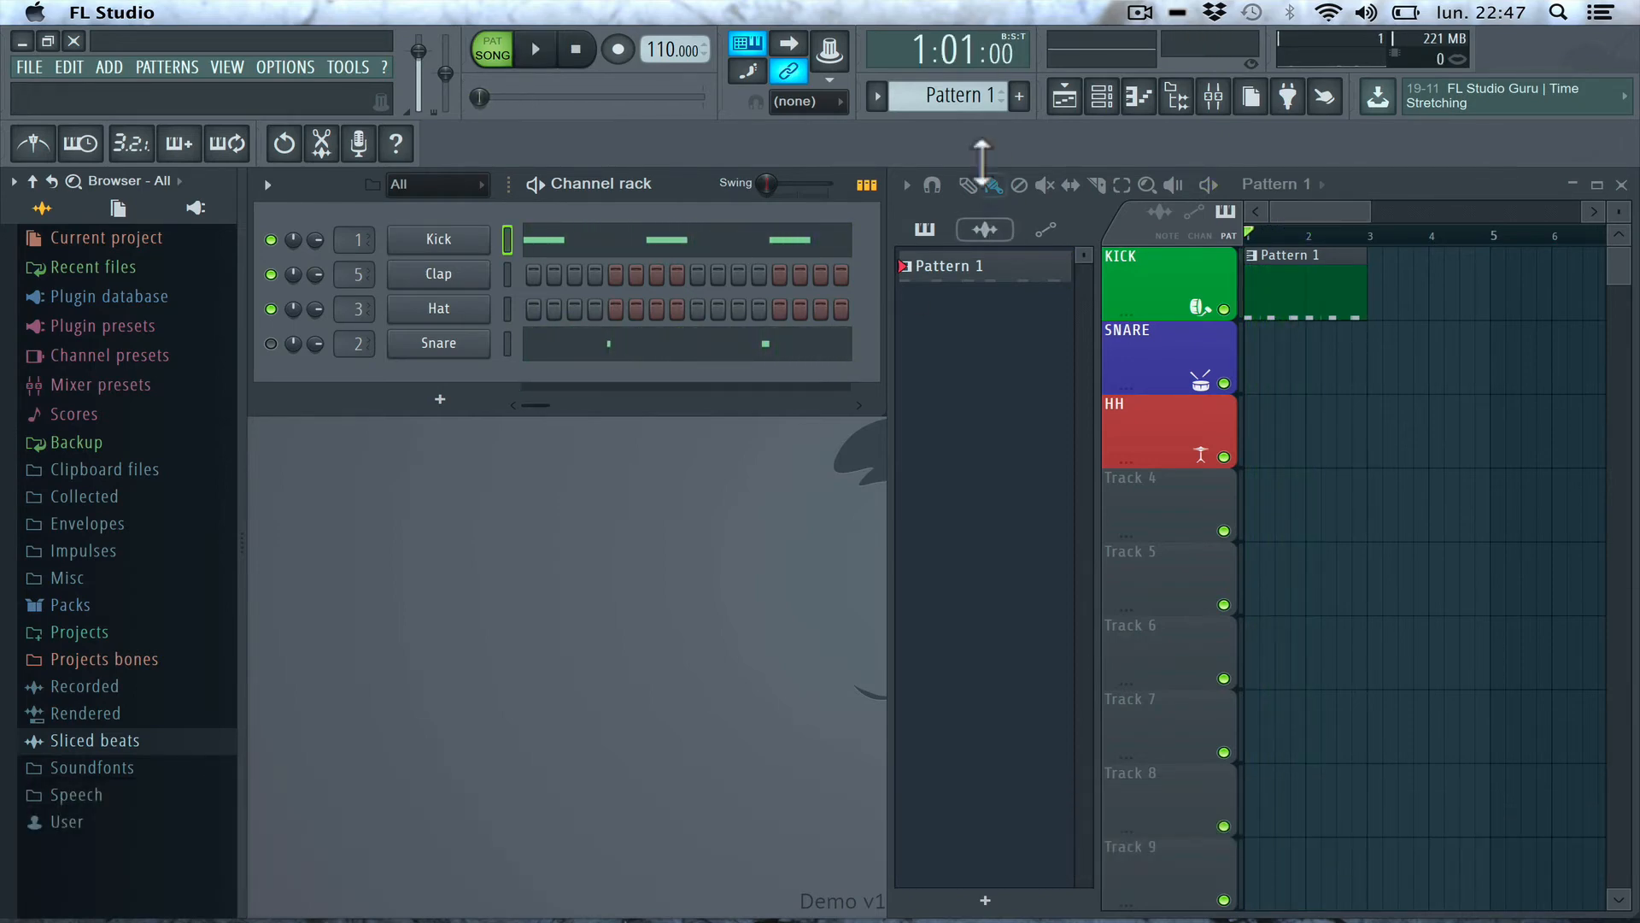
{"action": "scroll", "coordinate": [956, 100], "scroll_direction": "up", "scroll_amount": 1}
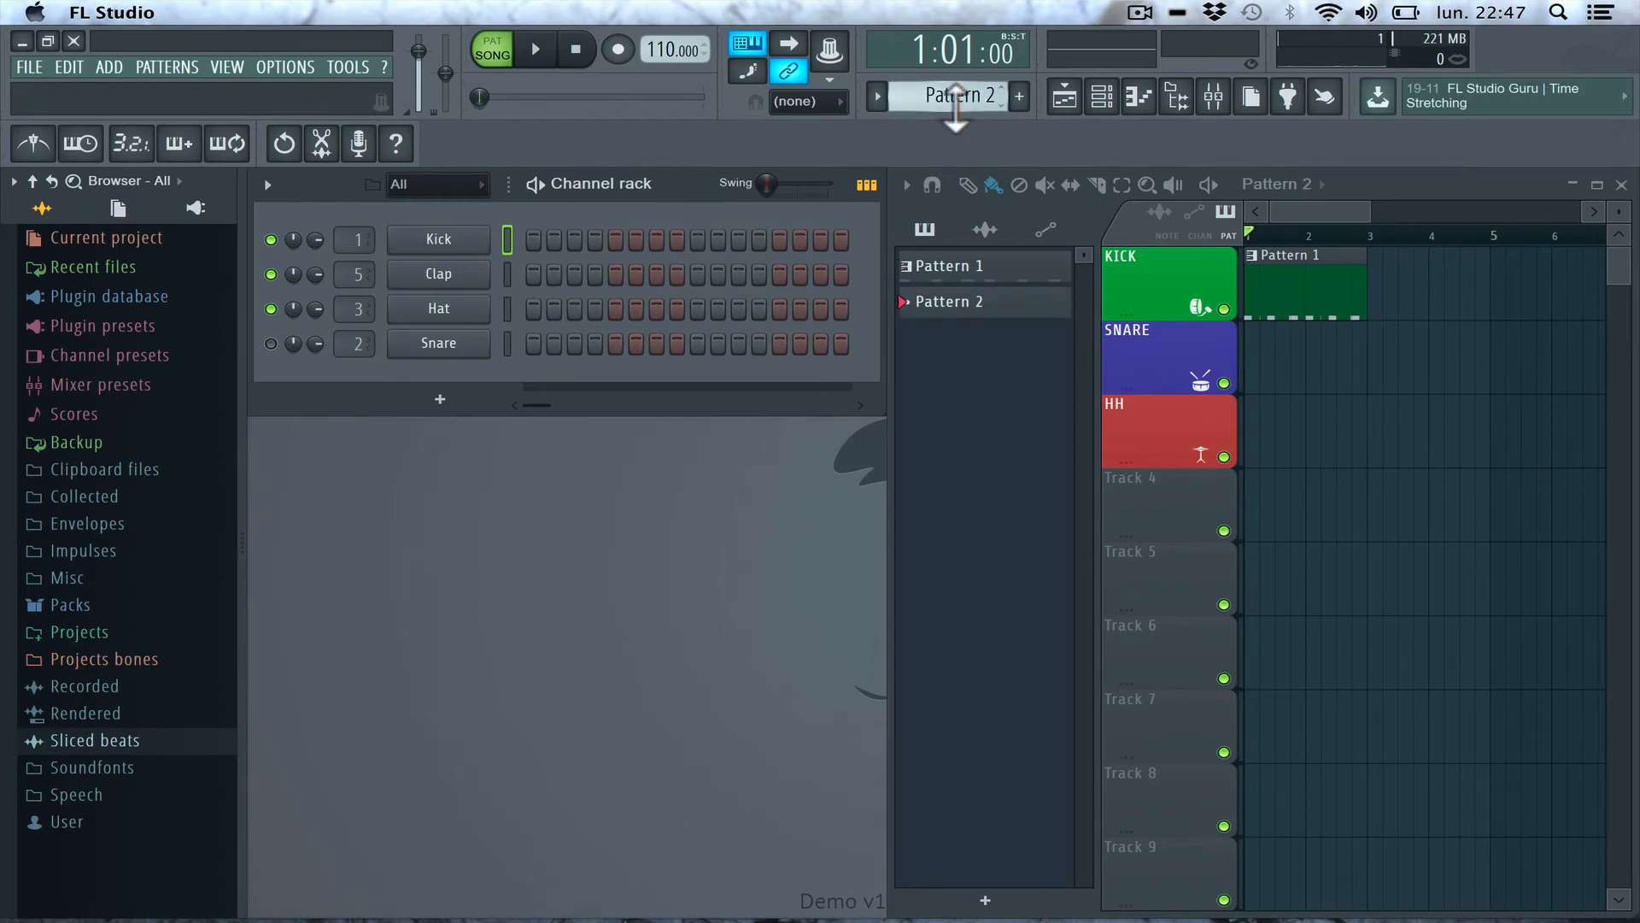
{"action": "left_click", "coordinate": [481, 345]}
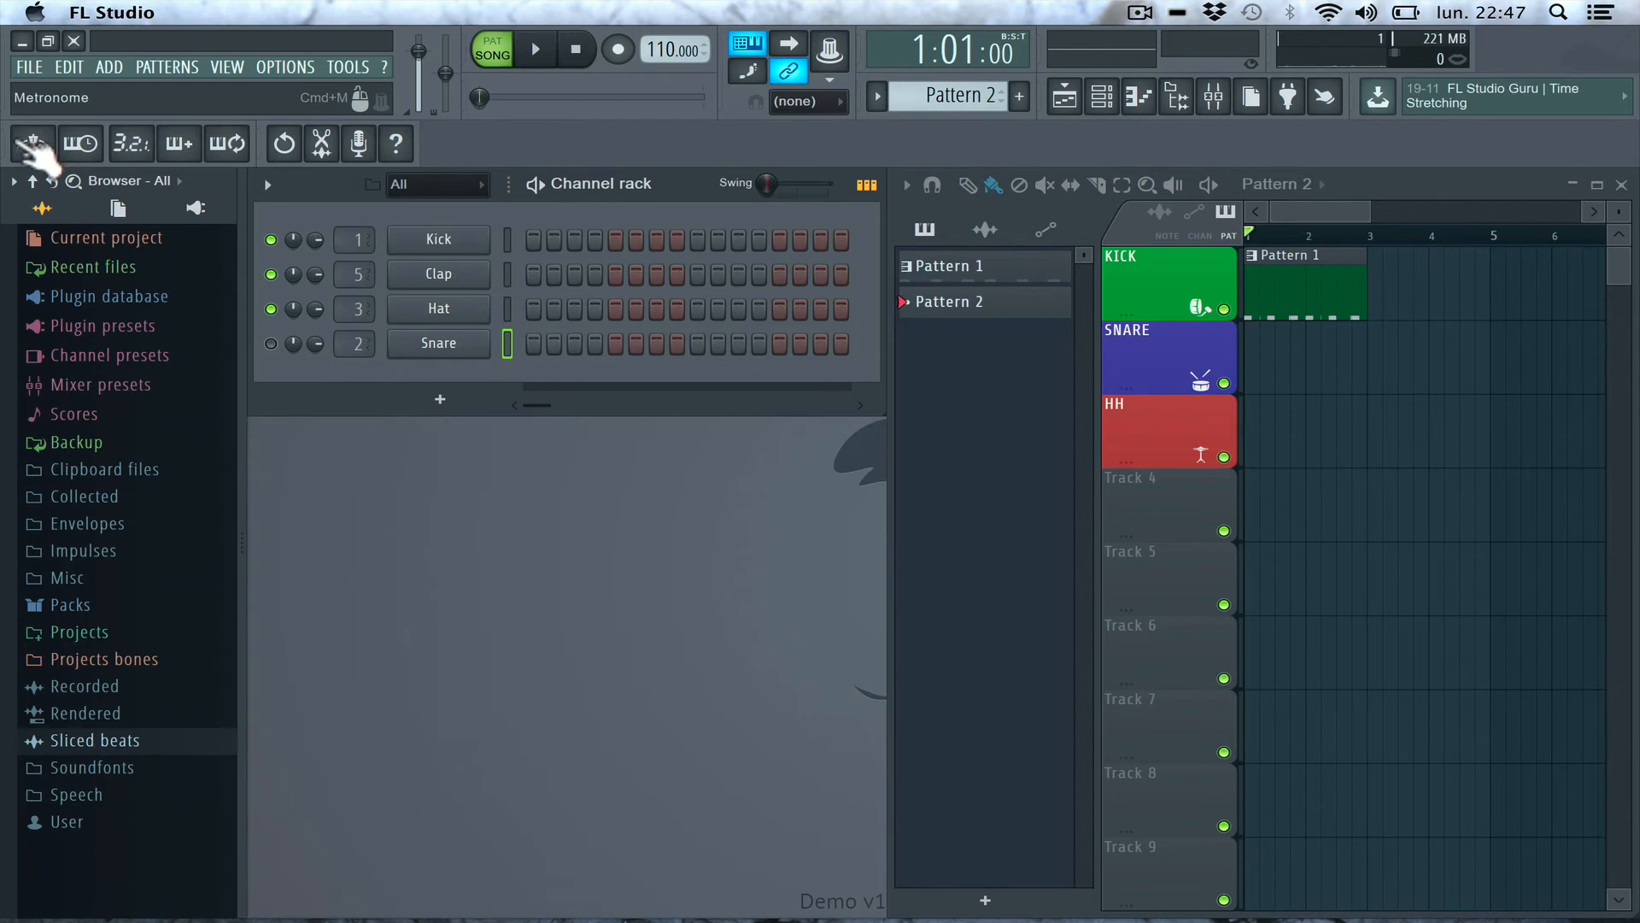
- Enable the metronome, countdown and waiting for input, and arm recording with the Everything option, without being asked again in the future
{"action": "left_click", "coordinate": [49, 145]}
{"action": "left_click", "coordinate": [130, 144]}
{"action": "left_click", "coordinate": [81, 143]}
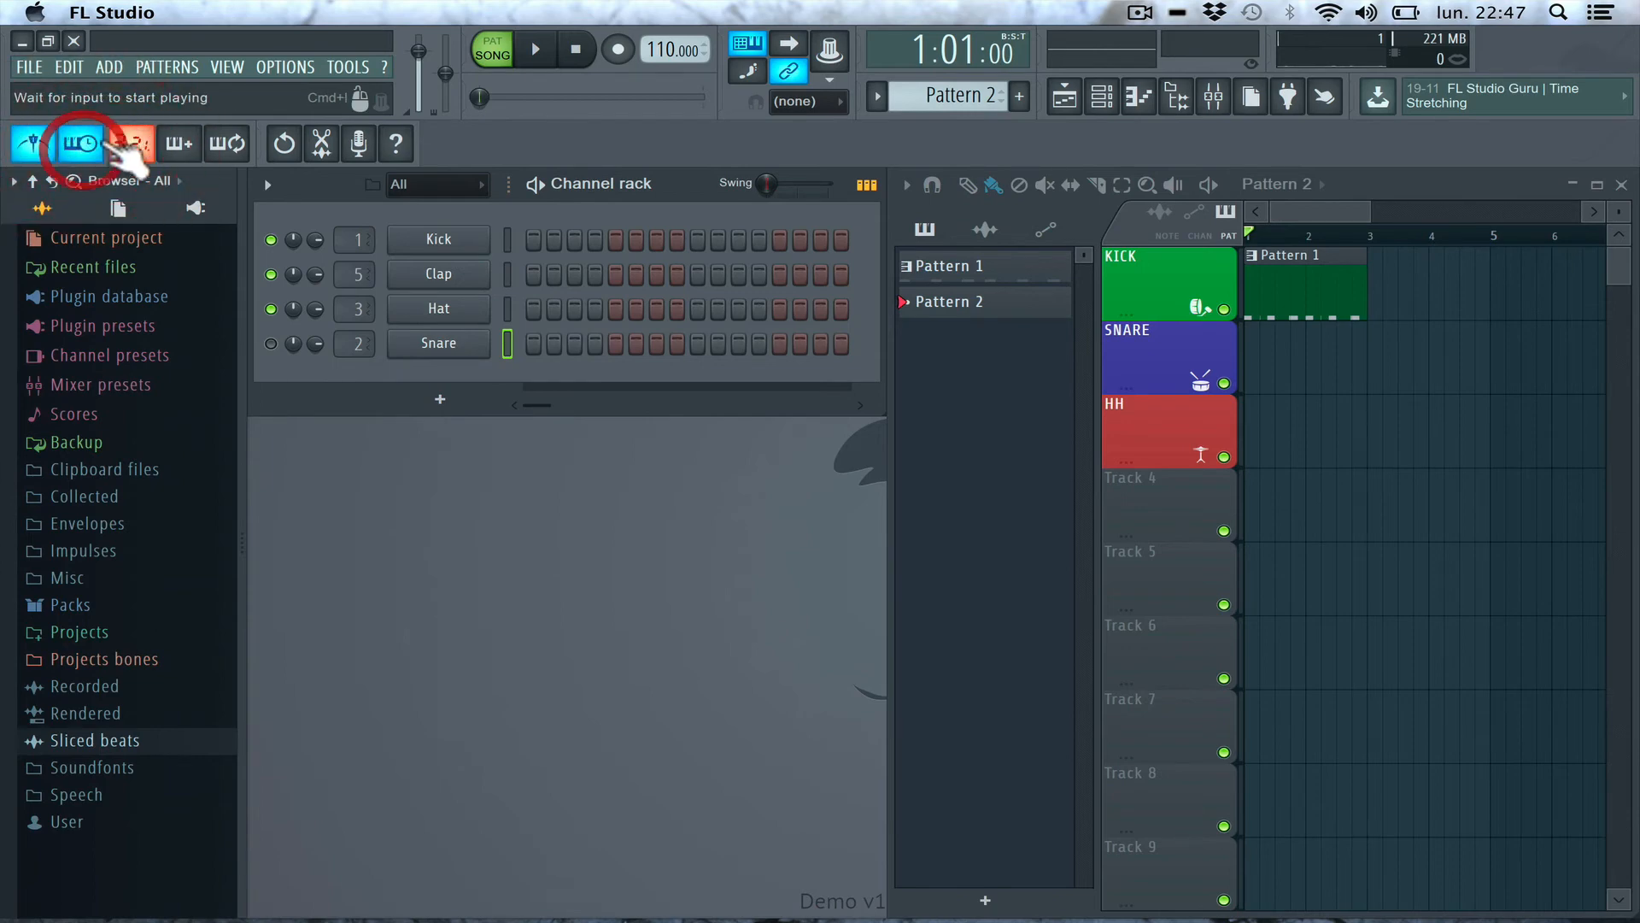
{"action": "left_click", "coordinate": [617, 49]}
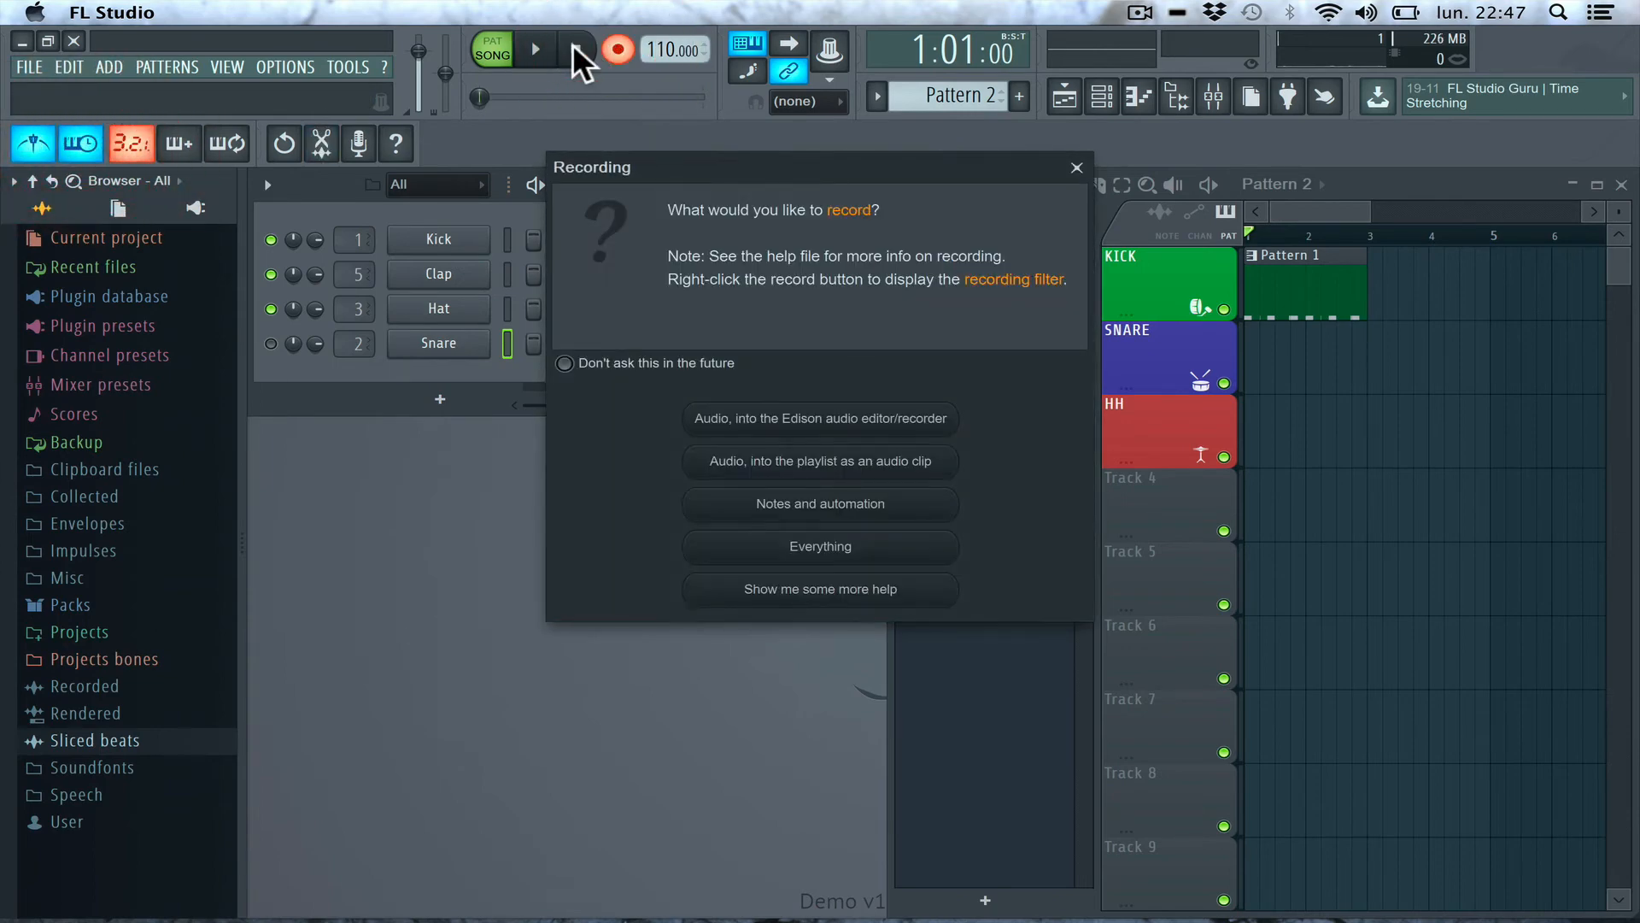
{"action": "left_click", "coordinate": [566, 363]}
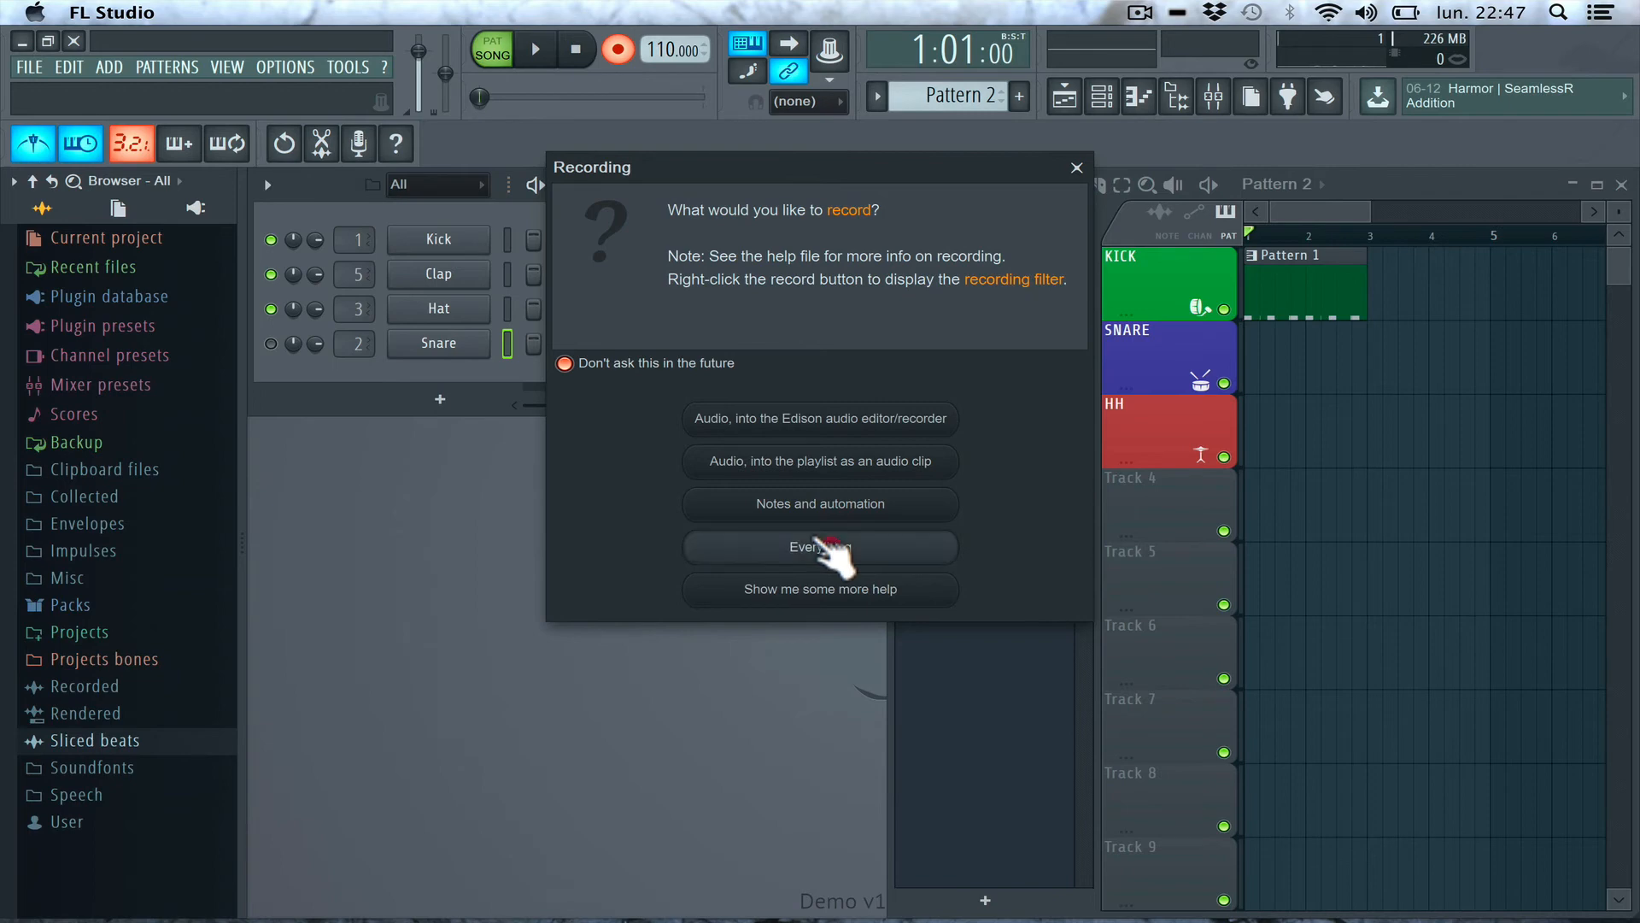
{"action": "left_click", "coordinate": [816, 544]}
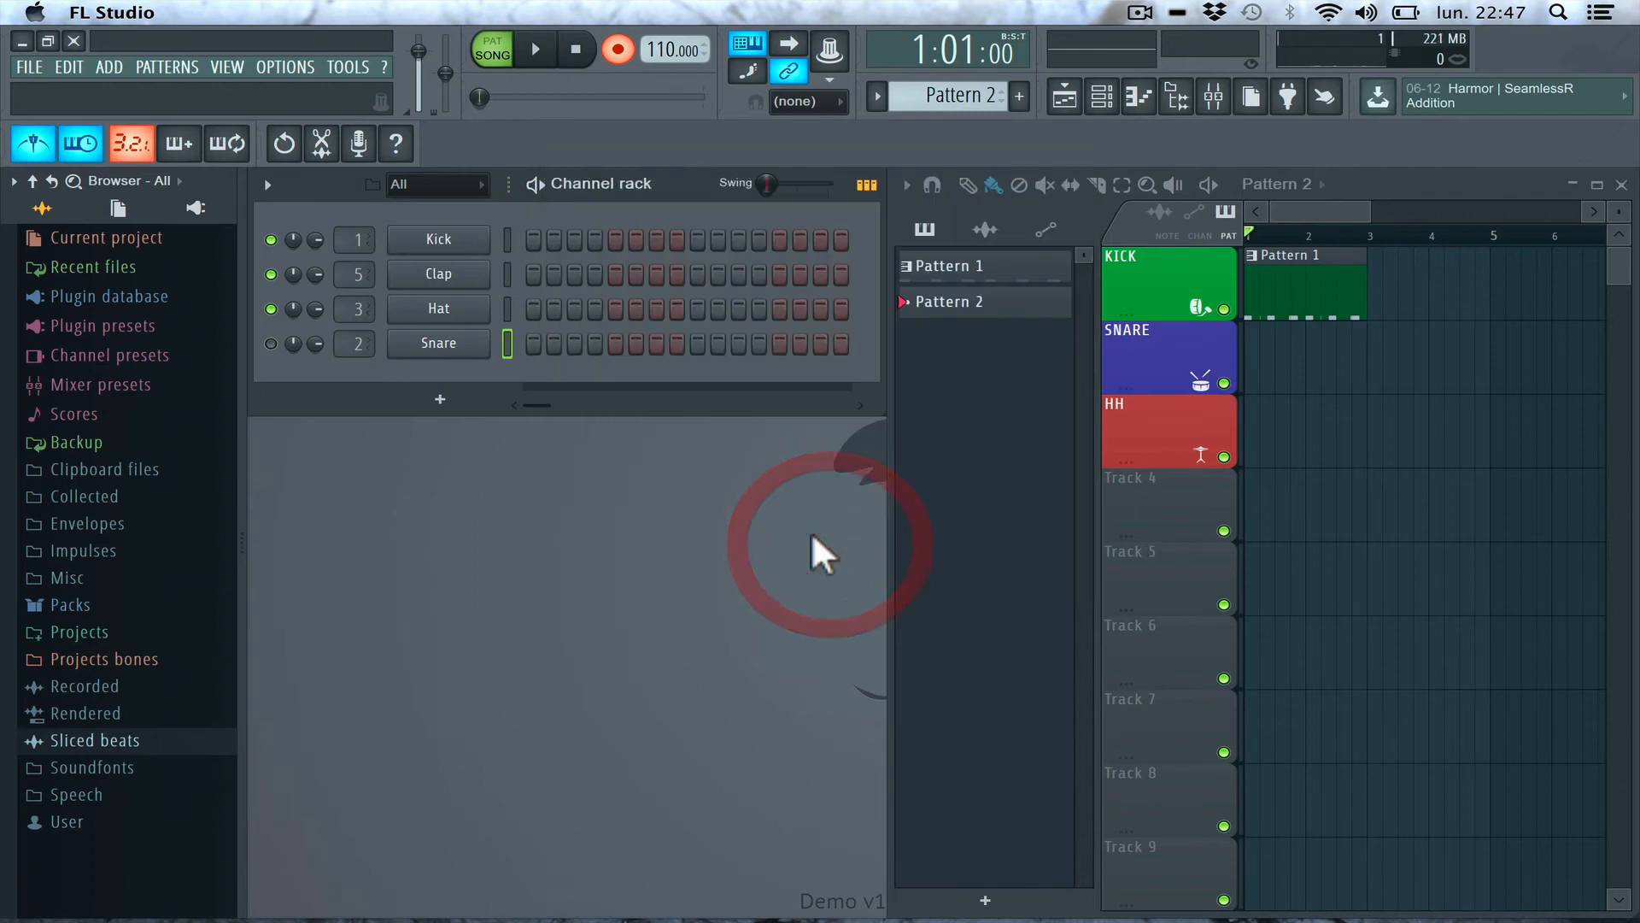
- Record four snare hits into Pattern 2 live from the typing keyboard while the kick plays, and stop
{"action": "left_click", "coordinate": [535, 50]}
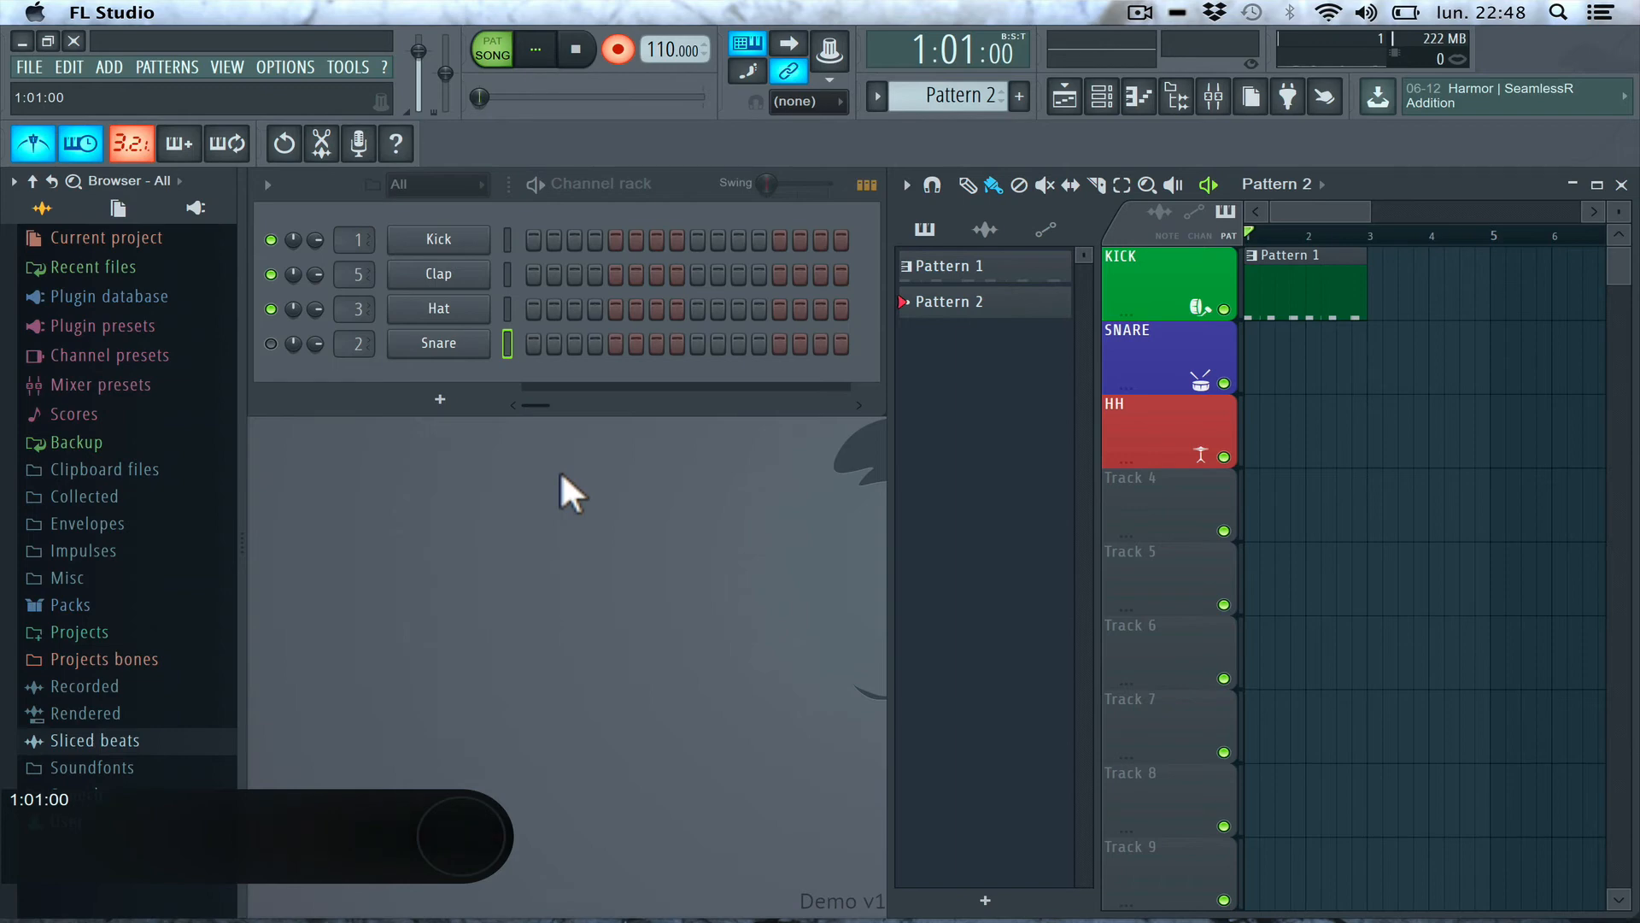
{"action": "key", "text": "w"}
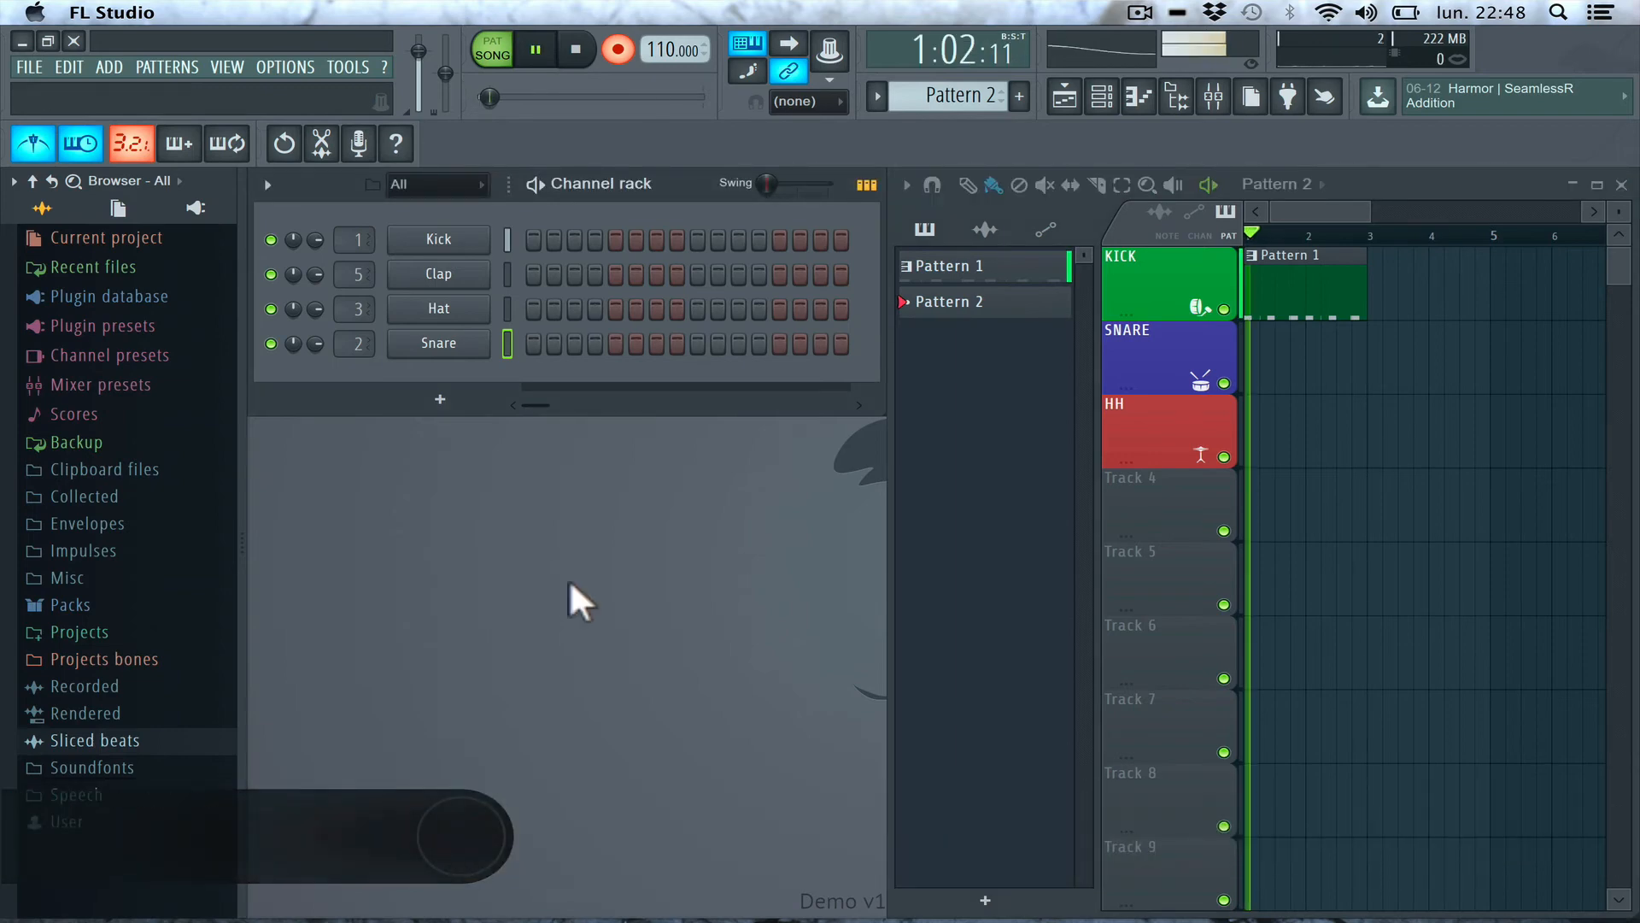
{"action": "key", "text": "w"}
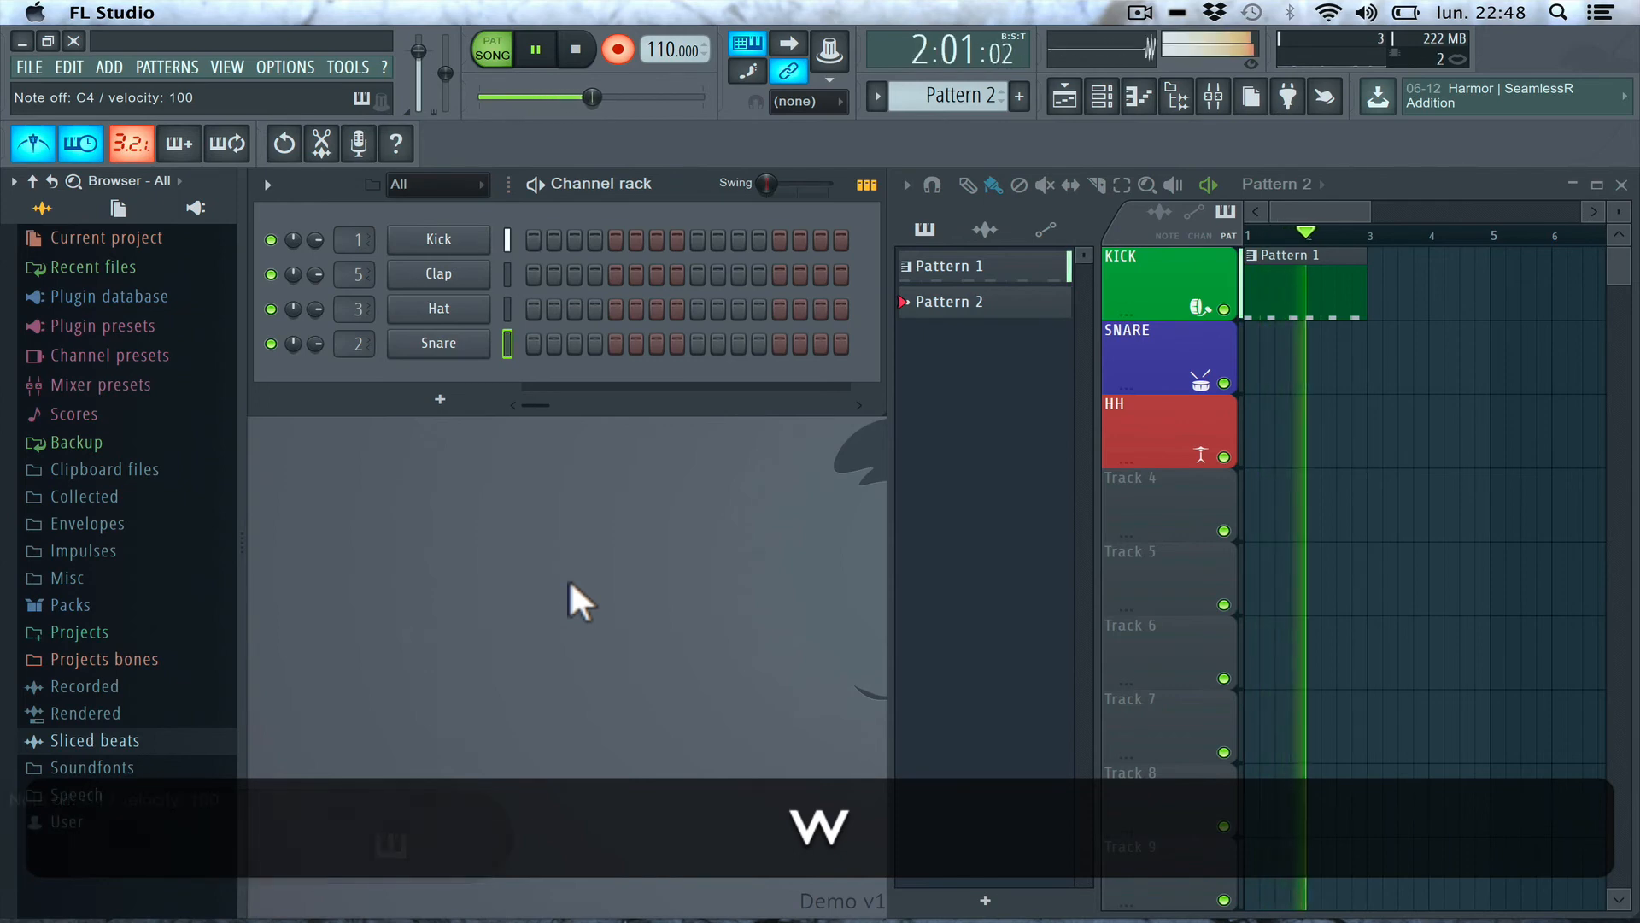
{"action": "key", "text": "w"}
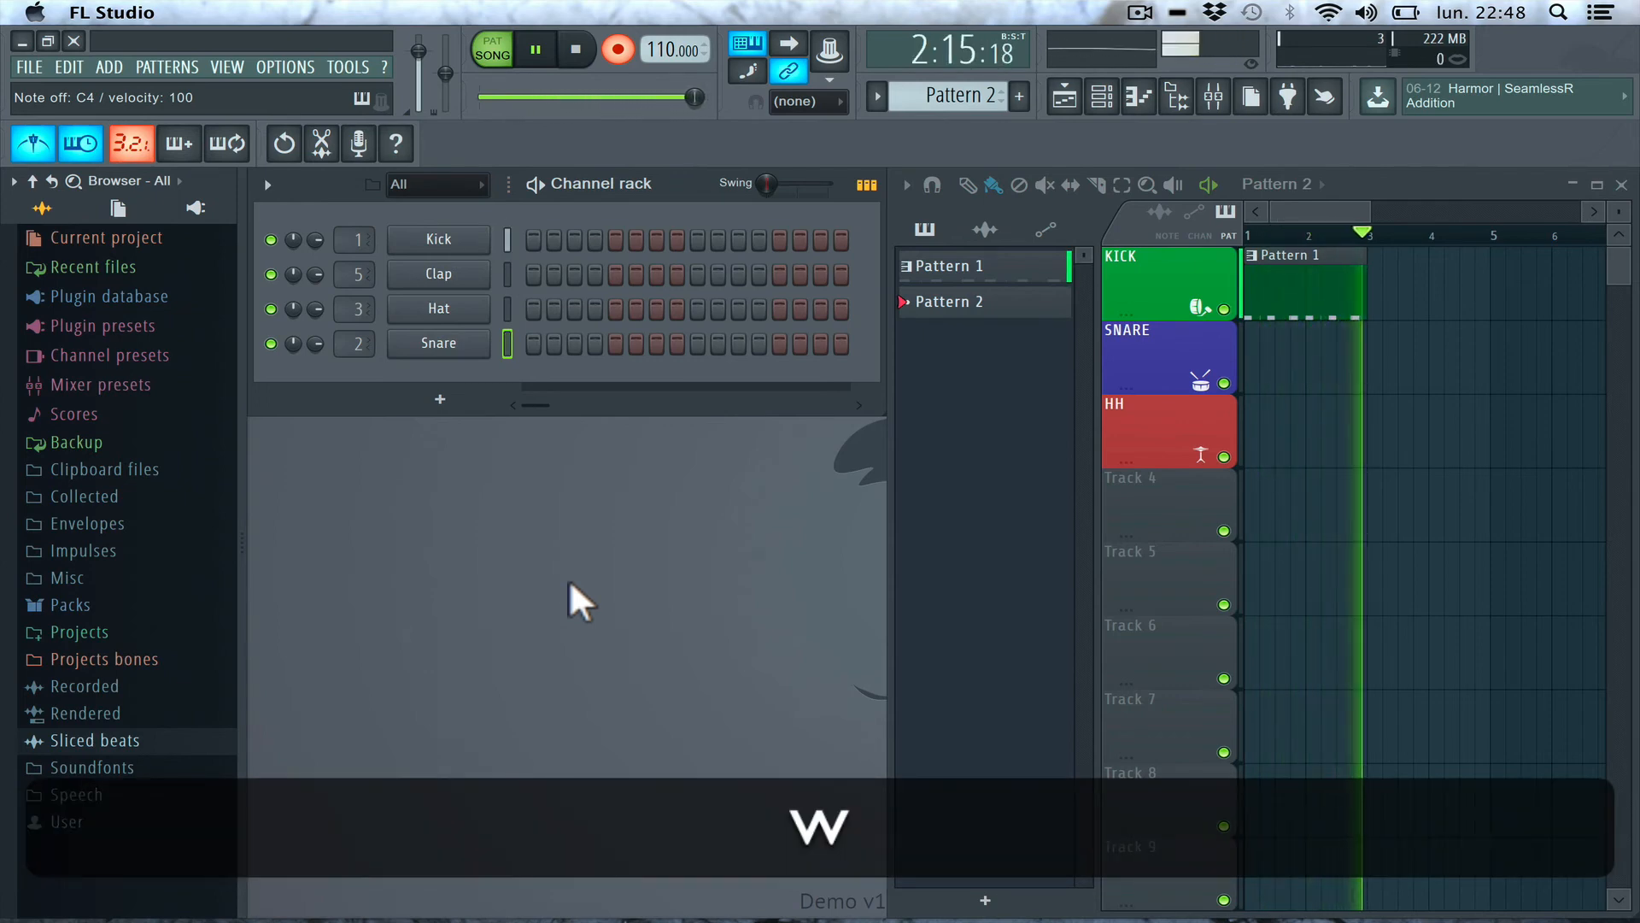
{"action": "left_click", "coordinate": [575, 49]}
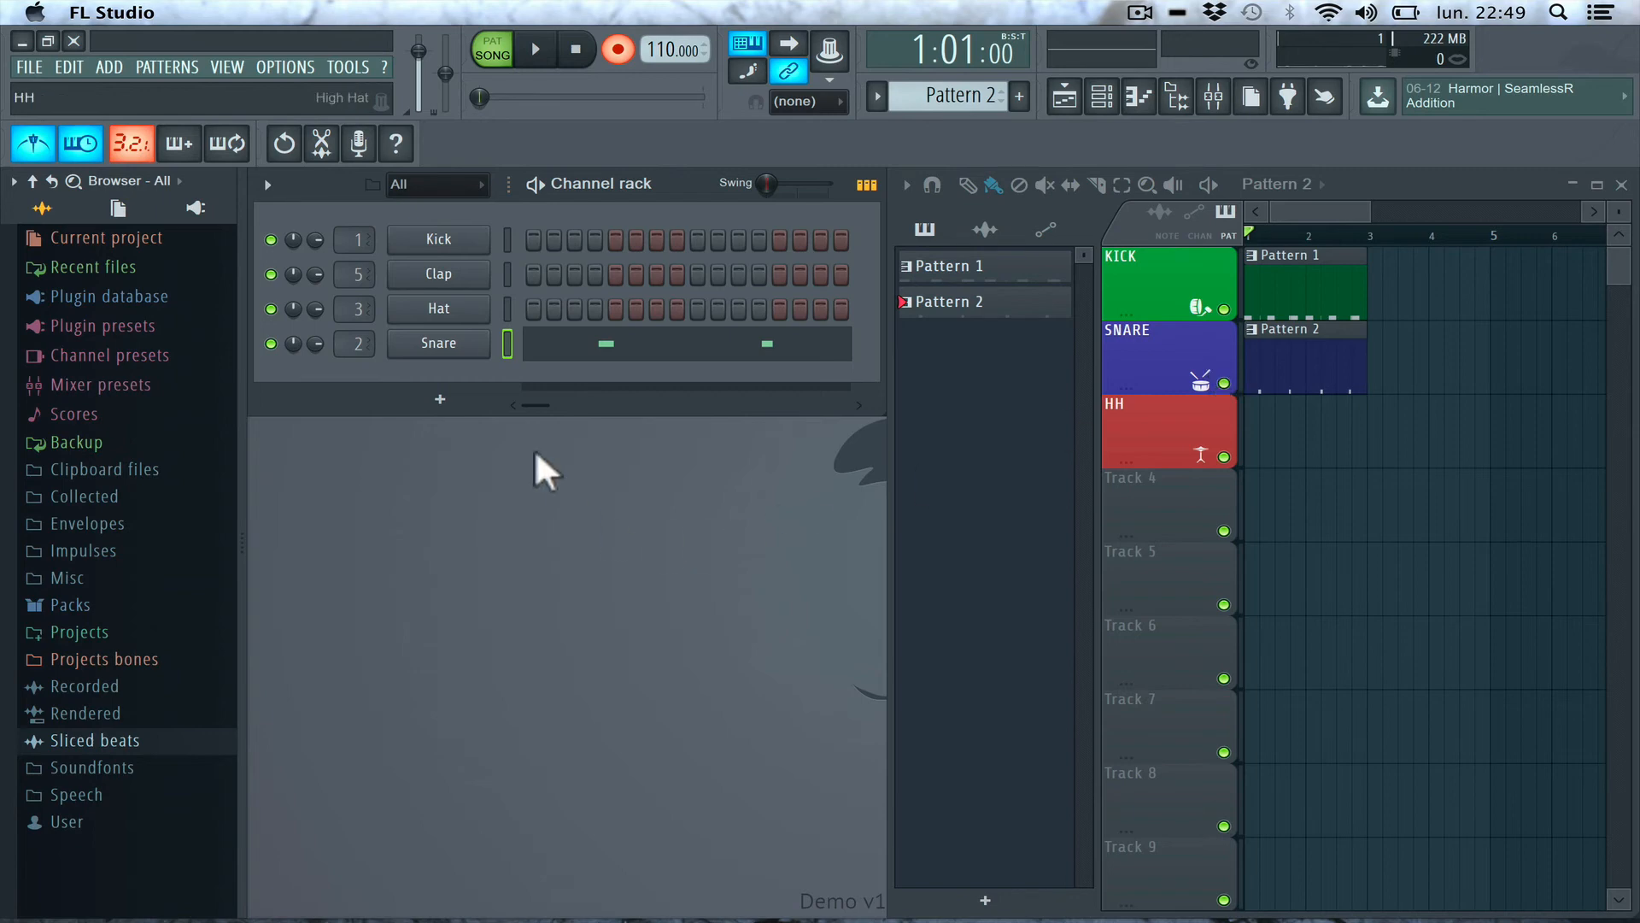
{"action": "left_click", "coordinate": [574, 51]}
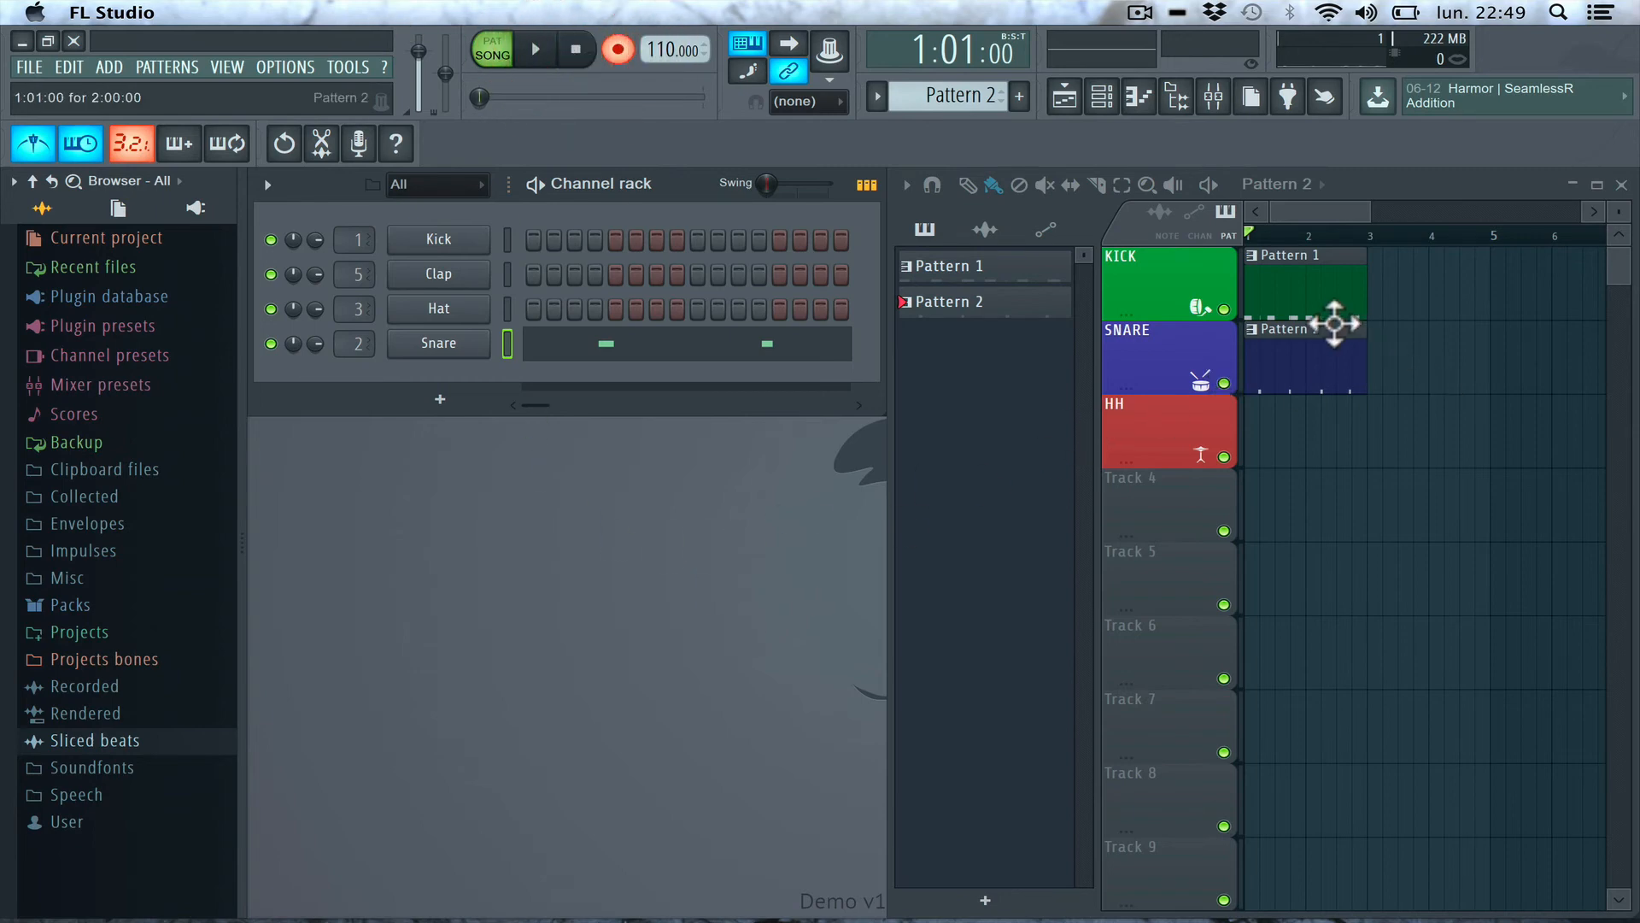
- Delete both playlist clips and place Pattern 1 on the KICK track and Pattern 2 on the SNARE track at bar 1
{"action": "right_click", "coordinate": [1295, 265]}
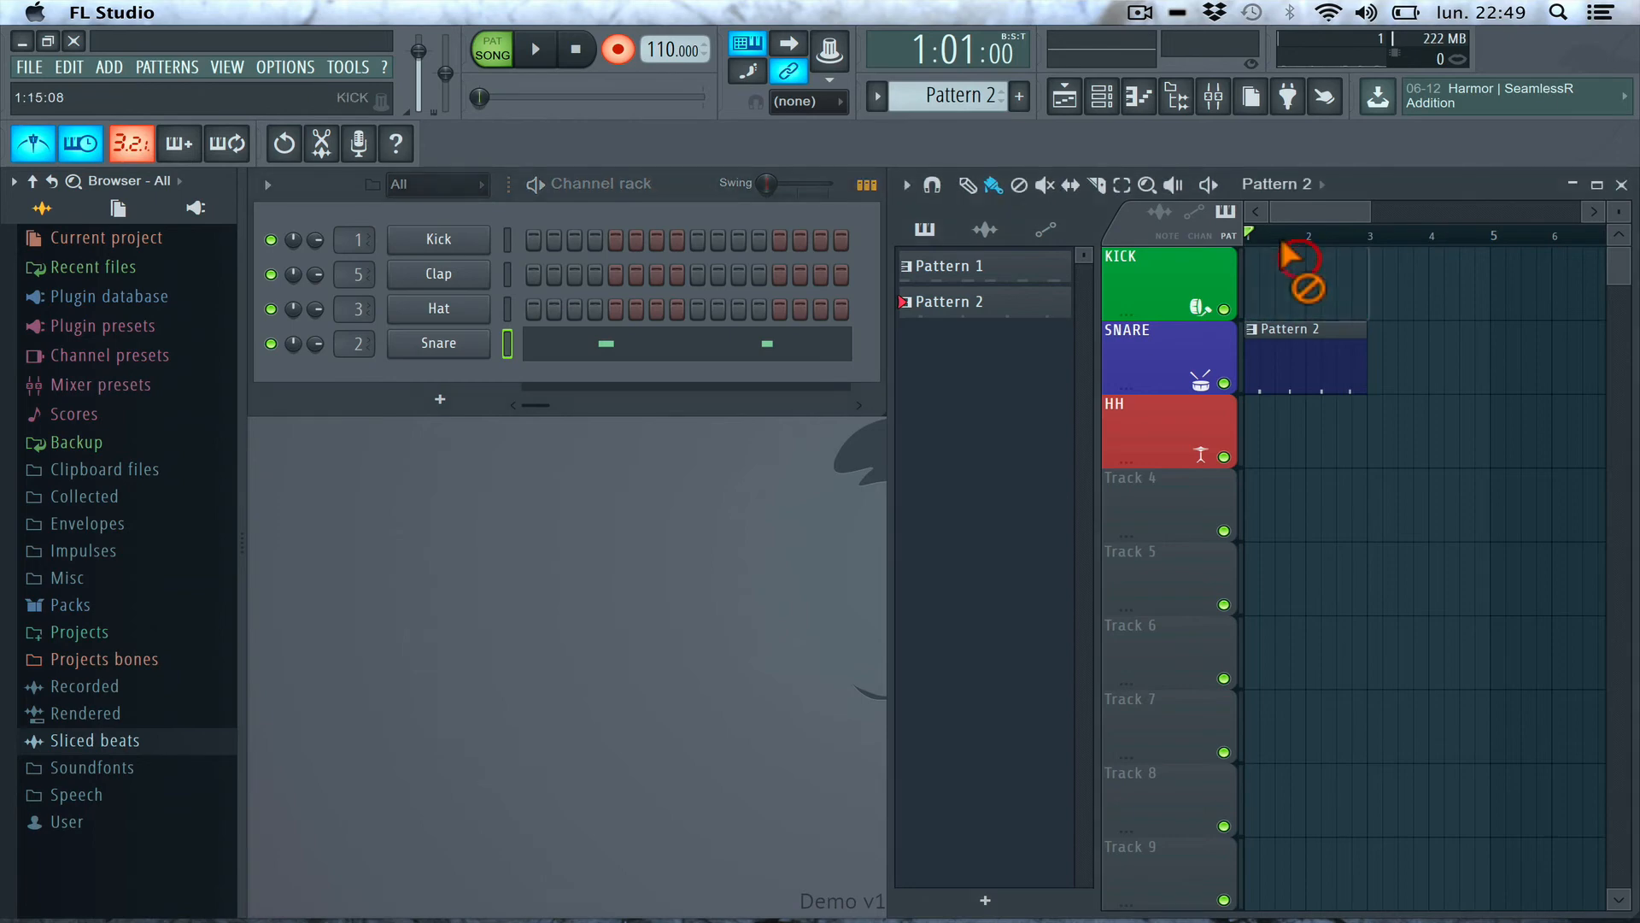
{"action": "right_click", "coordinate": [1273, 332]}
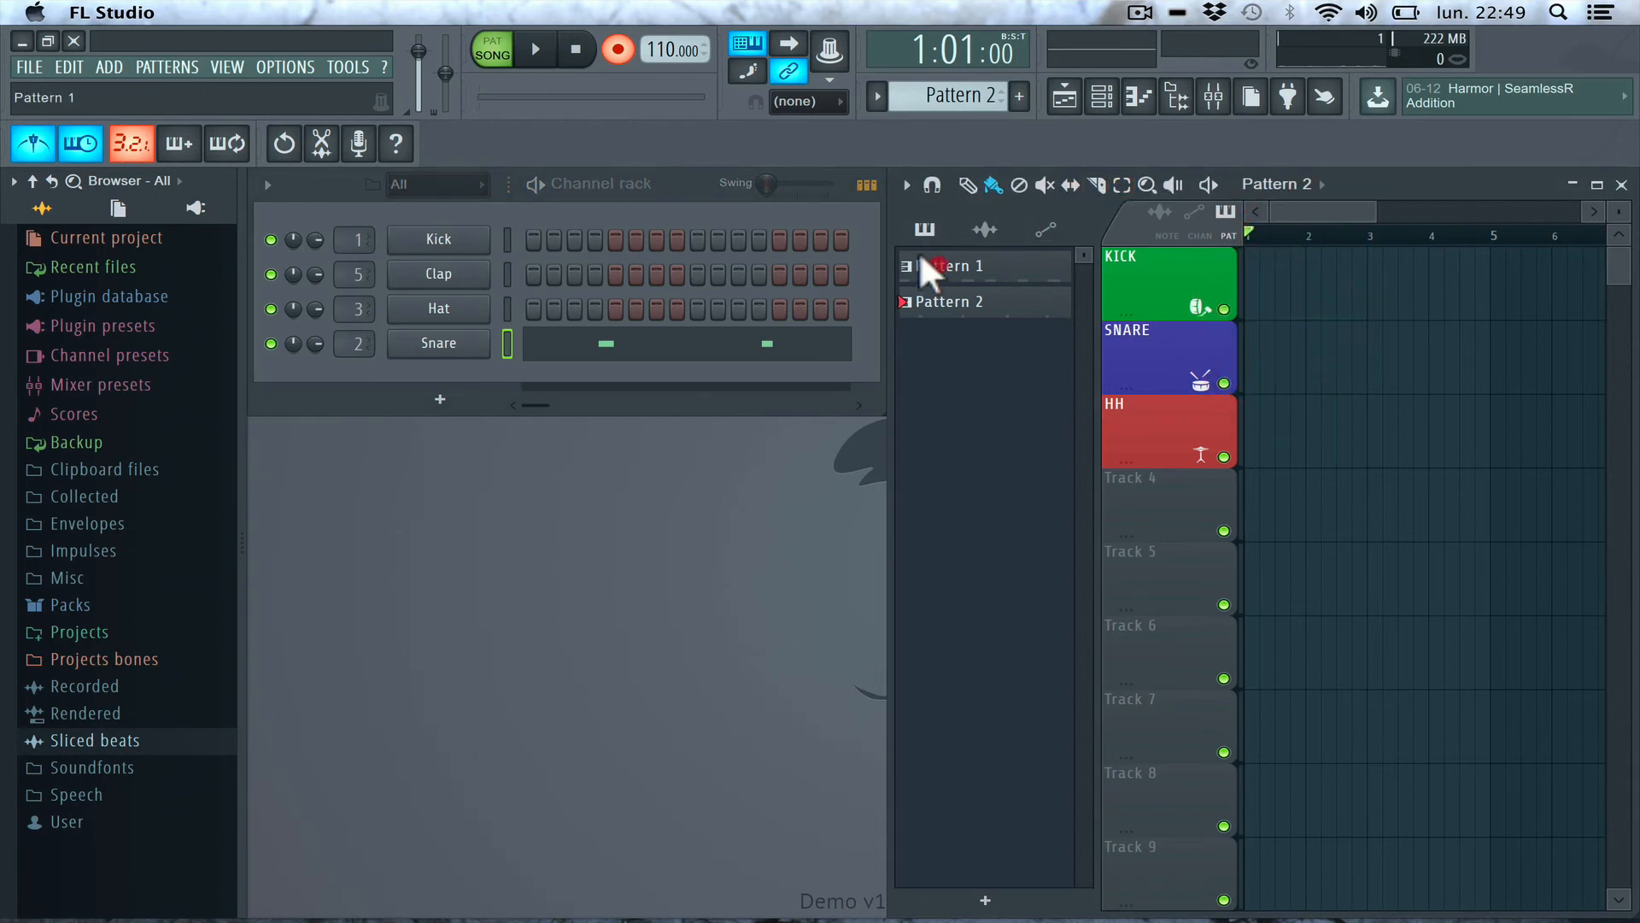
{"action": "left_click_drag", "start_coordinate": [922, 265], "coordinate": [1290, 258]}
{"action": "left_click_drag", "start_coordinate": [921, 296], "coordinate": [1274, 318]}
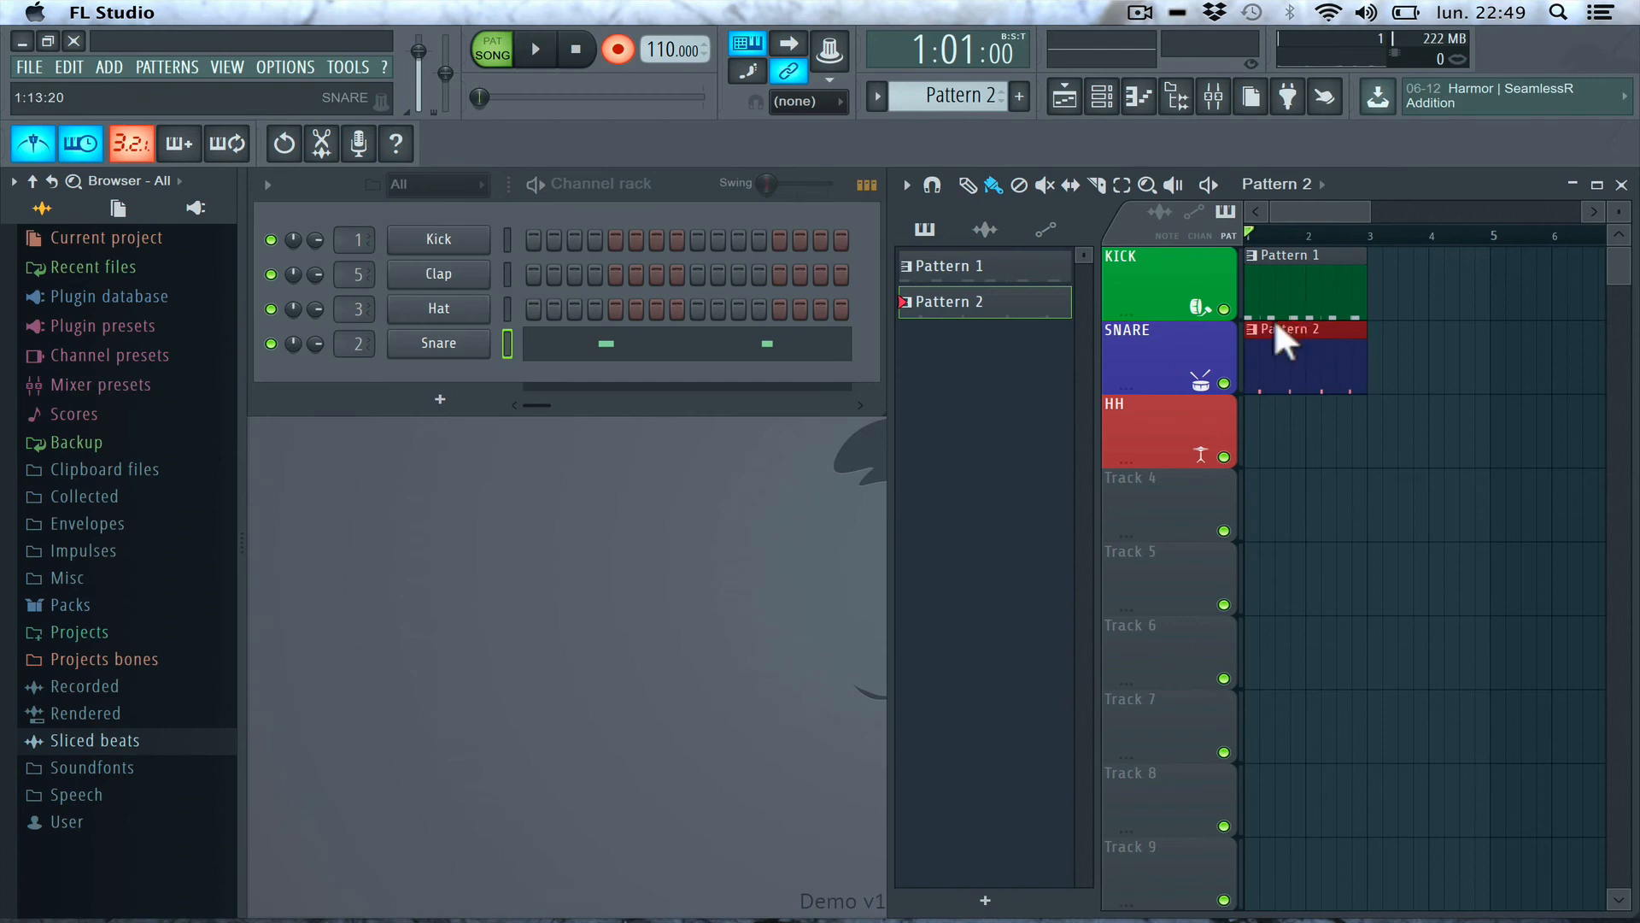
- Open Pattern 2's snare notes in the piano roll, select them all and quantize them
{"action": "double_click", "coordinate": [1276, 321]}
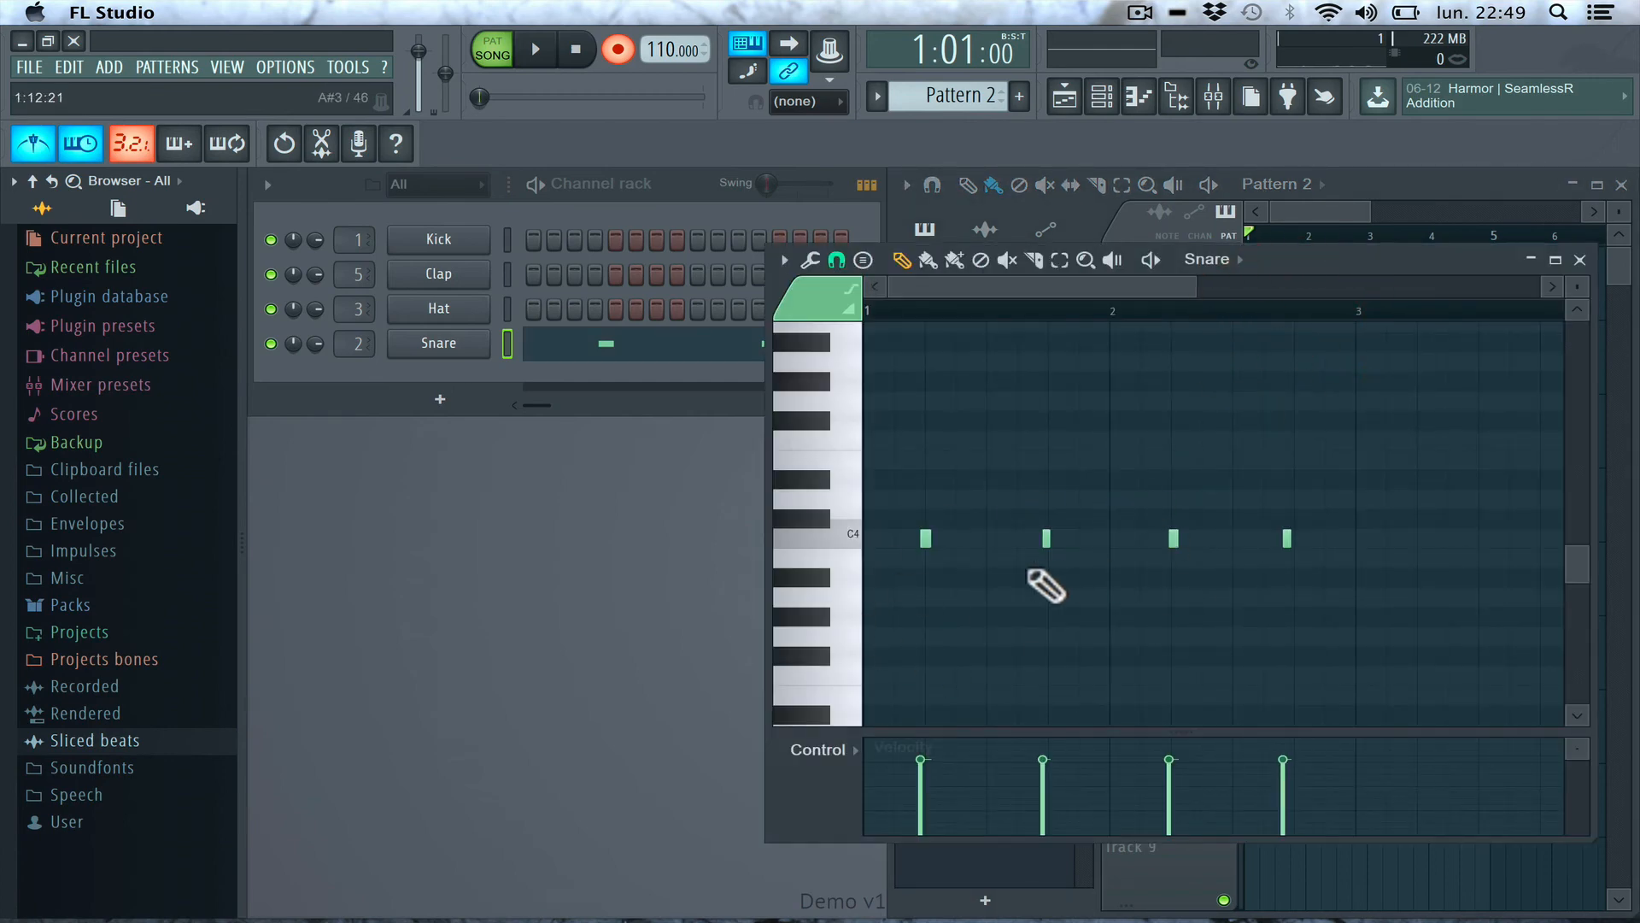
{"action": "key", "text": "super+a"}
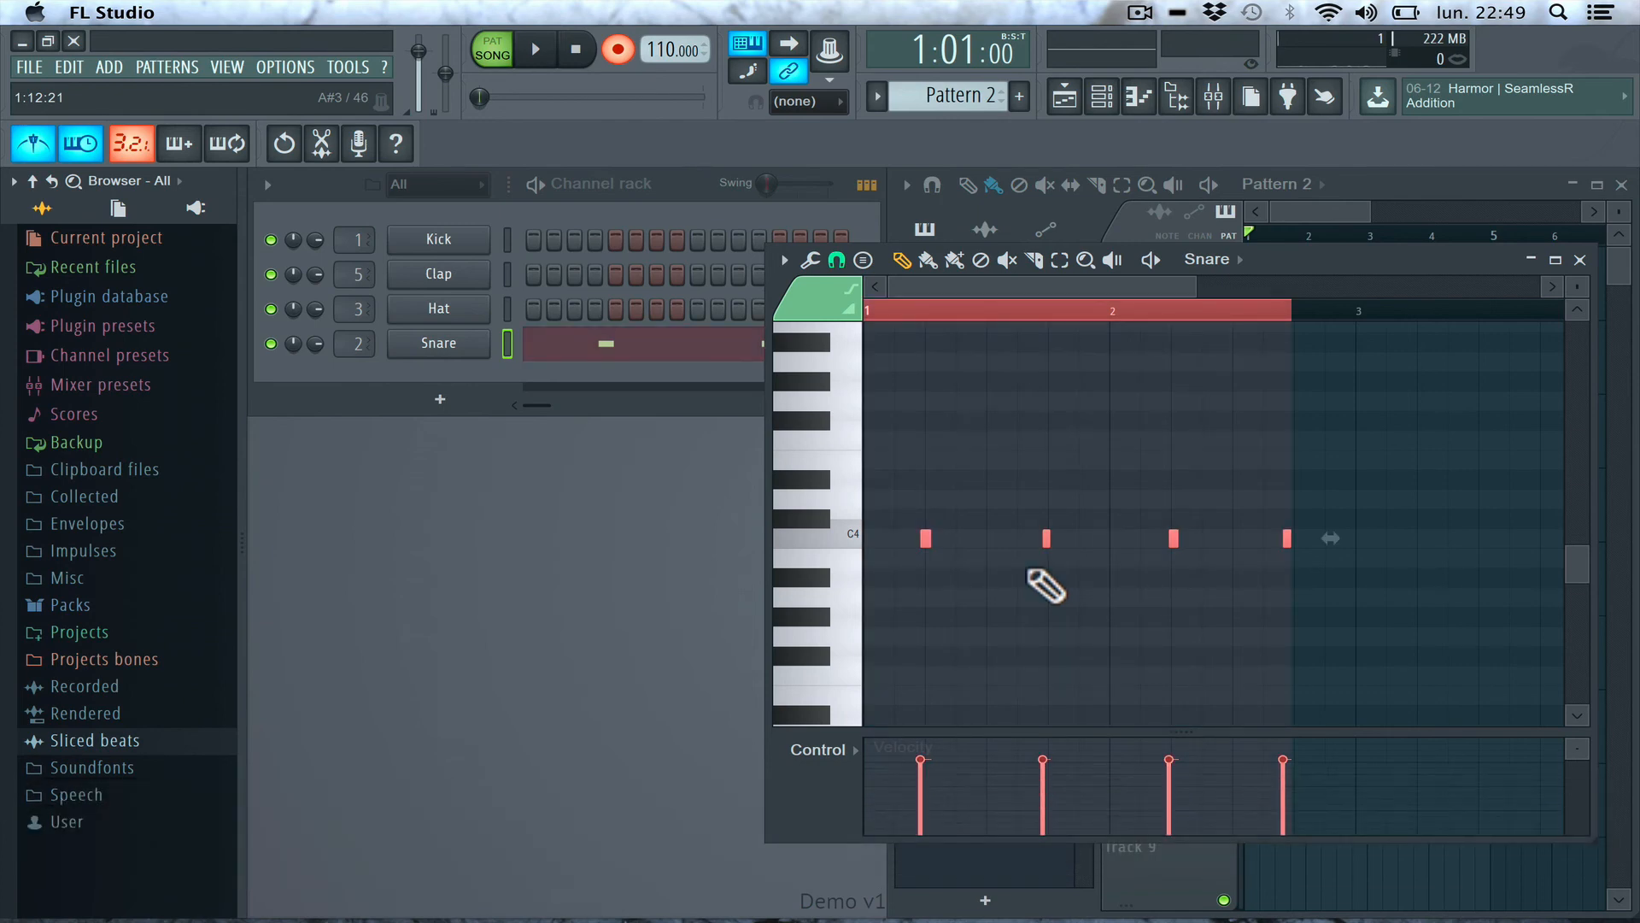
{"action": "key", "text": "super+q"}
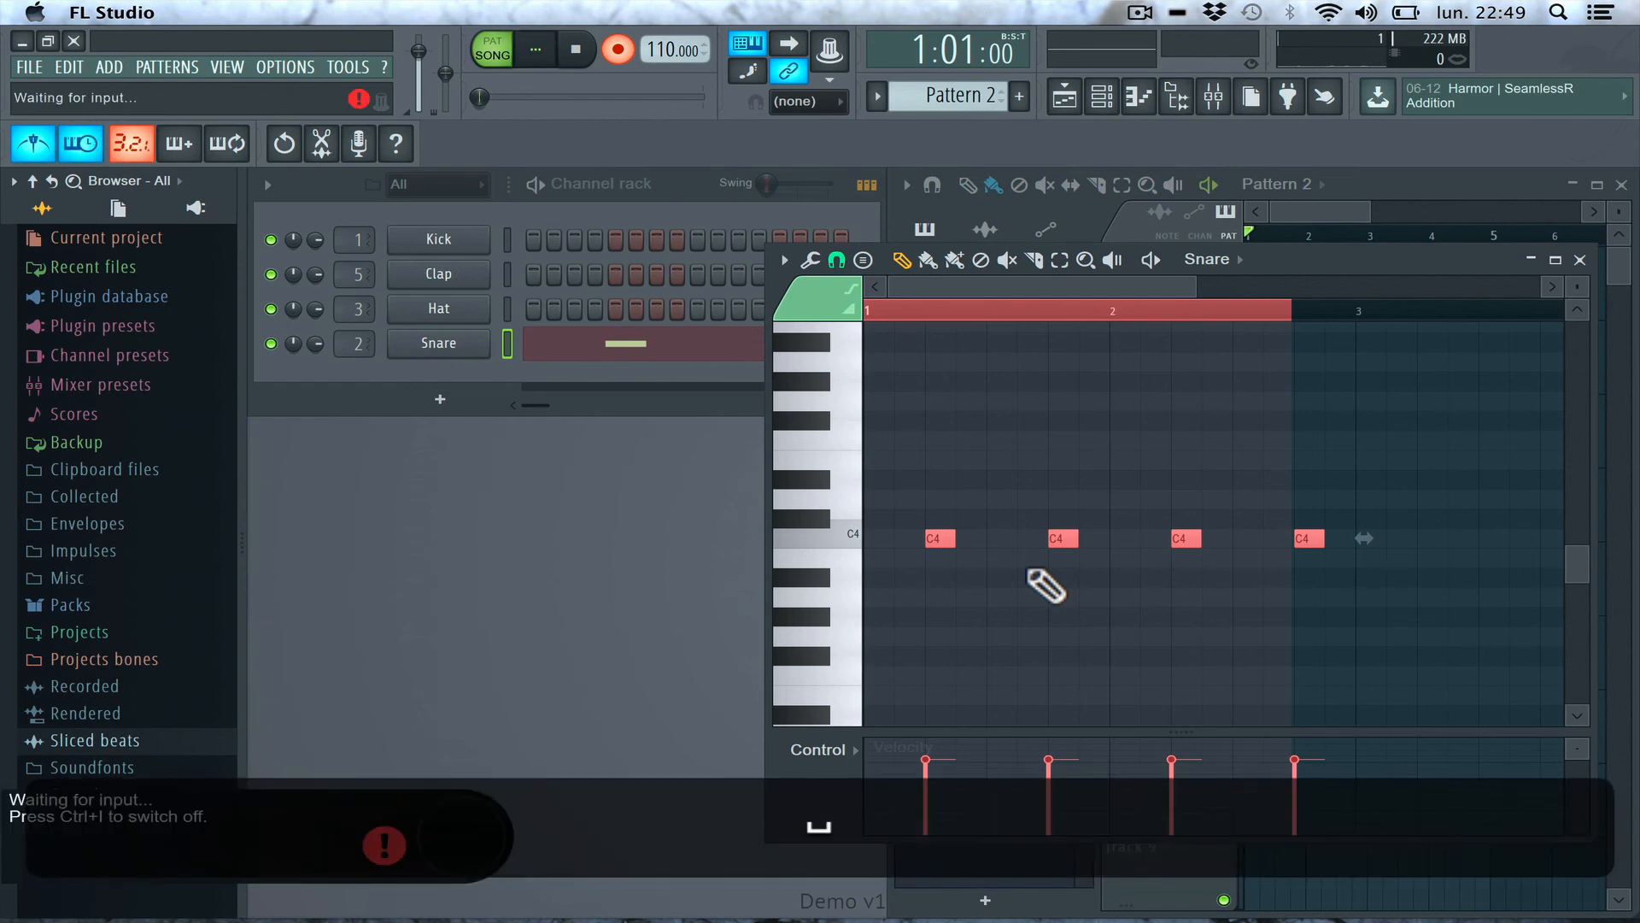
- Stop the transport, disarm recording and disable the countdown, waiting for input and the metronome
{"action": "left_click", "coordinate": [576, 50]}
{"action": "left_click", "coordinate": [128, 144]}
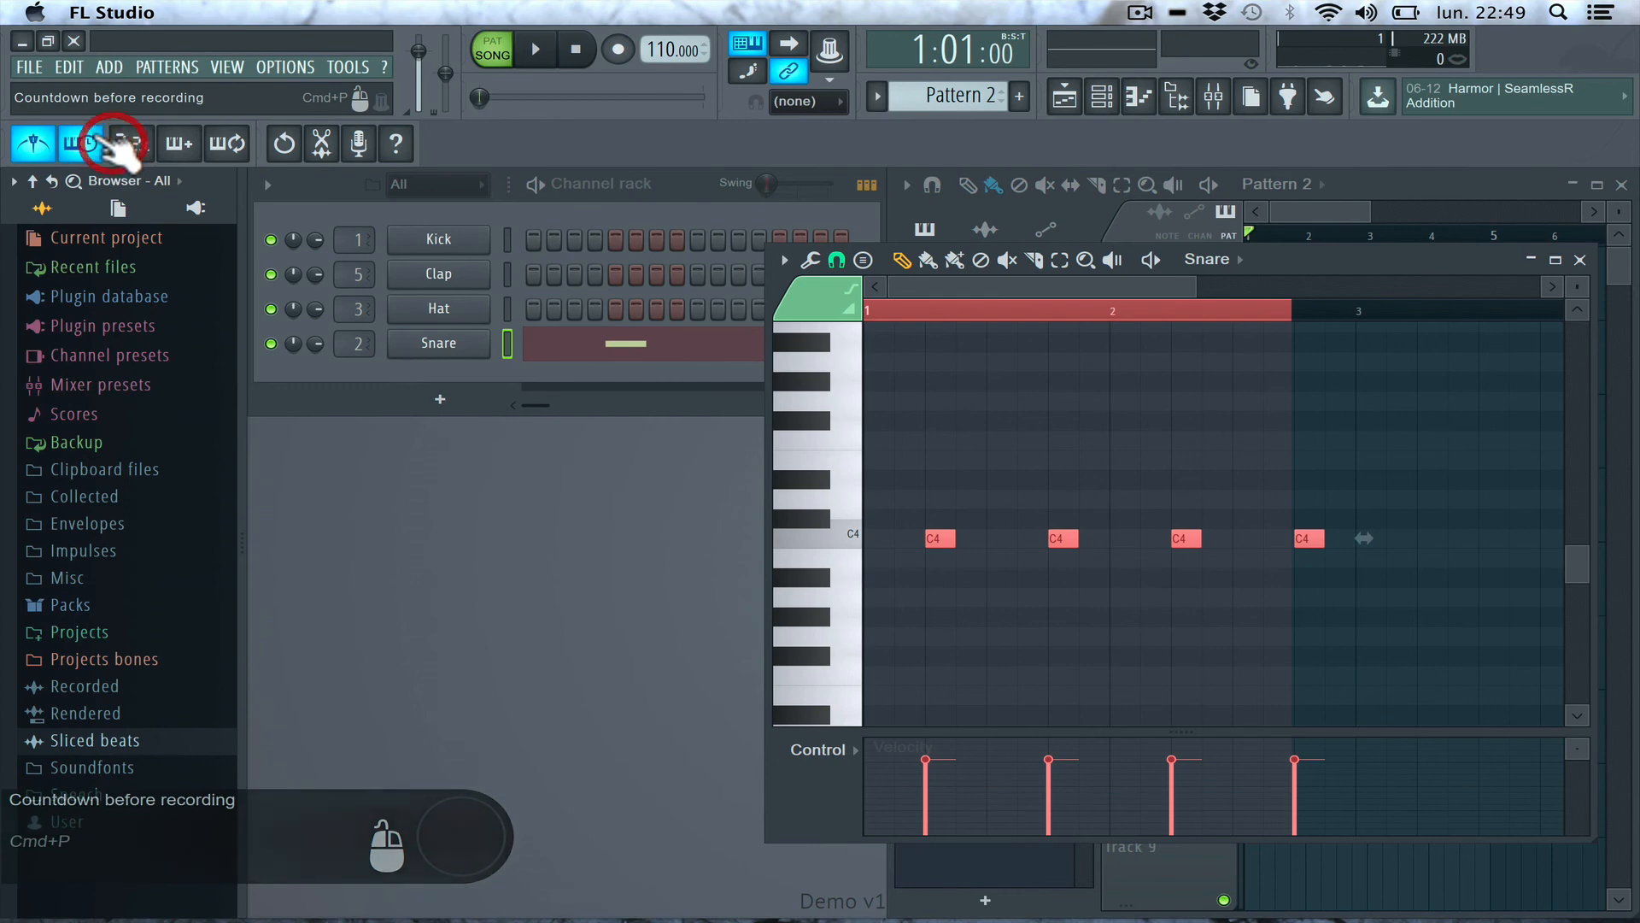
{"action": "left_click", "coordinate": [80, 143]}
{"action": "left_click", "coordinate": [34, 143]}
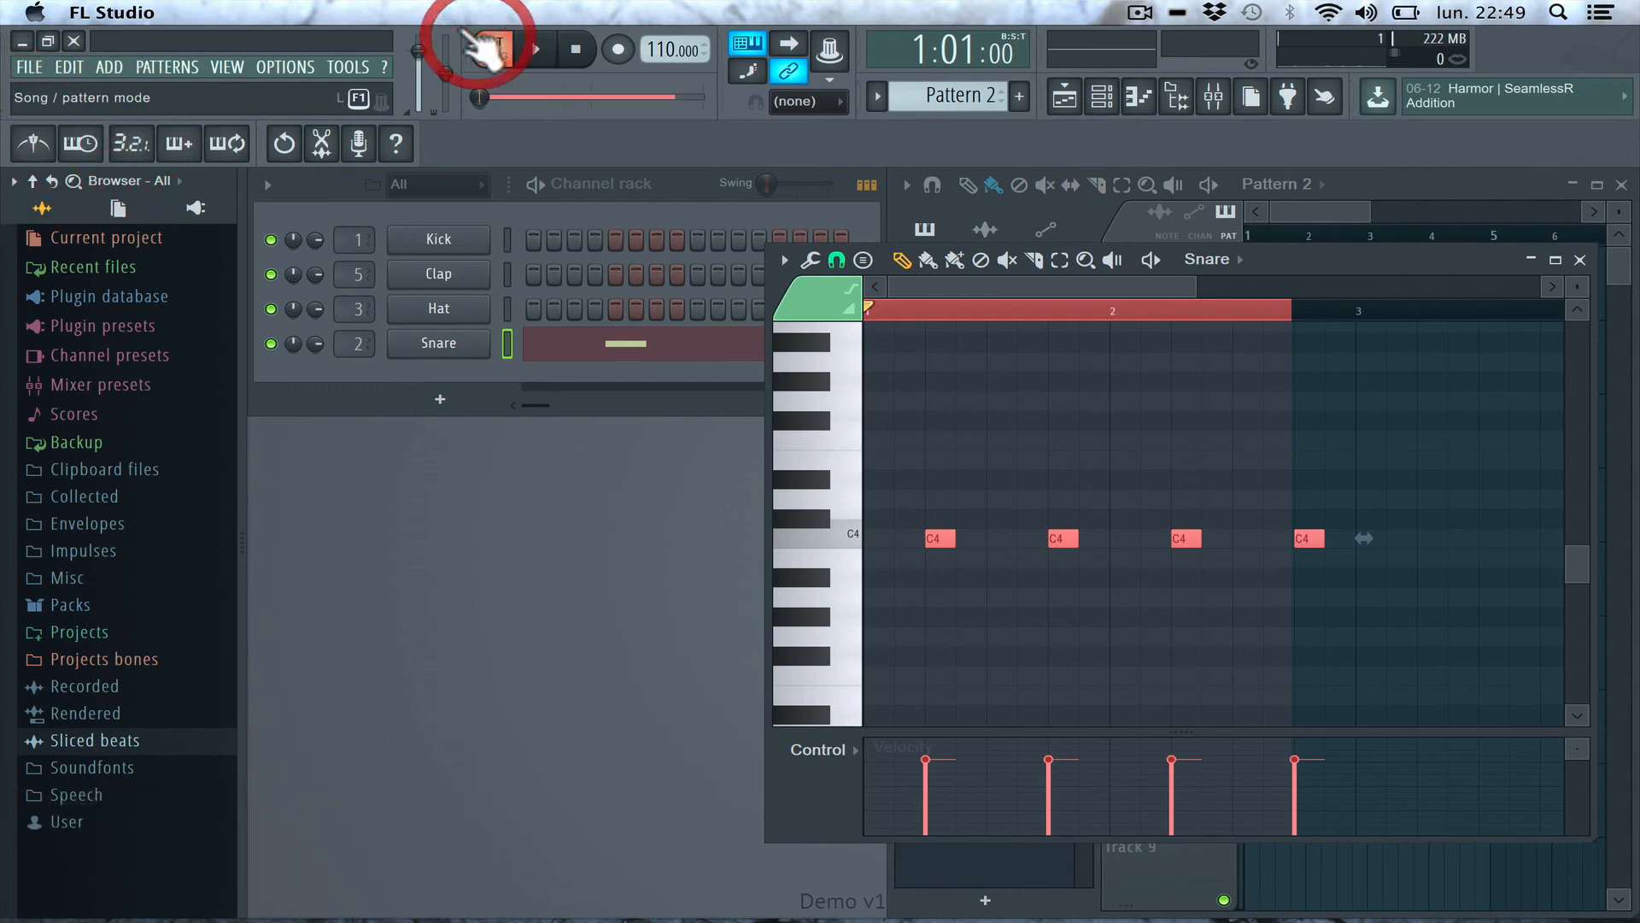
- Play Pattern 1 in pattern mode, muting the Snare channel during playback, and stop and unmute it
{"action": "left_click", "coordinate": [489, 49]}
{"action": "key", "text": "space"}
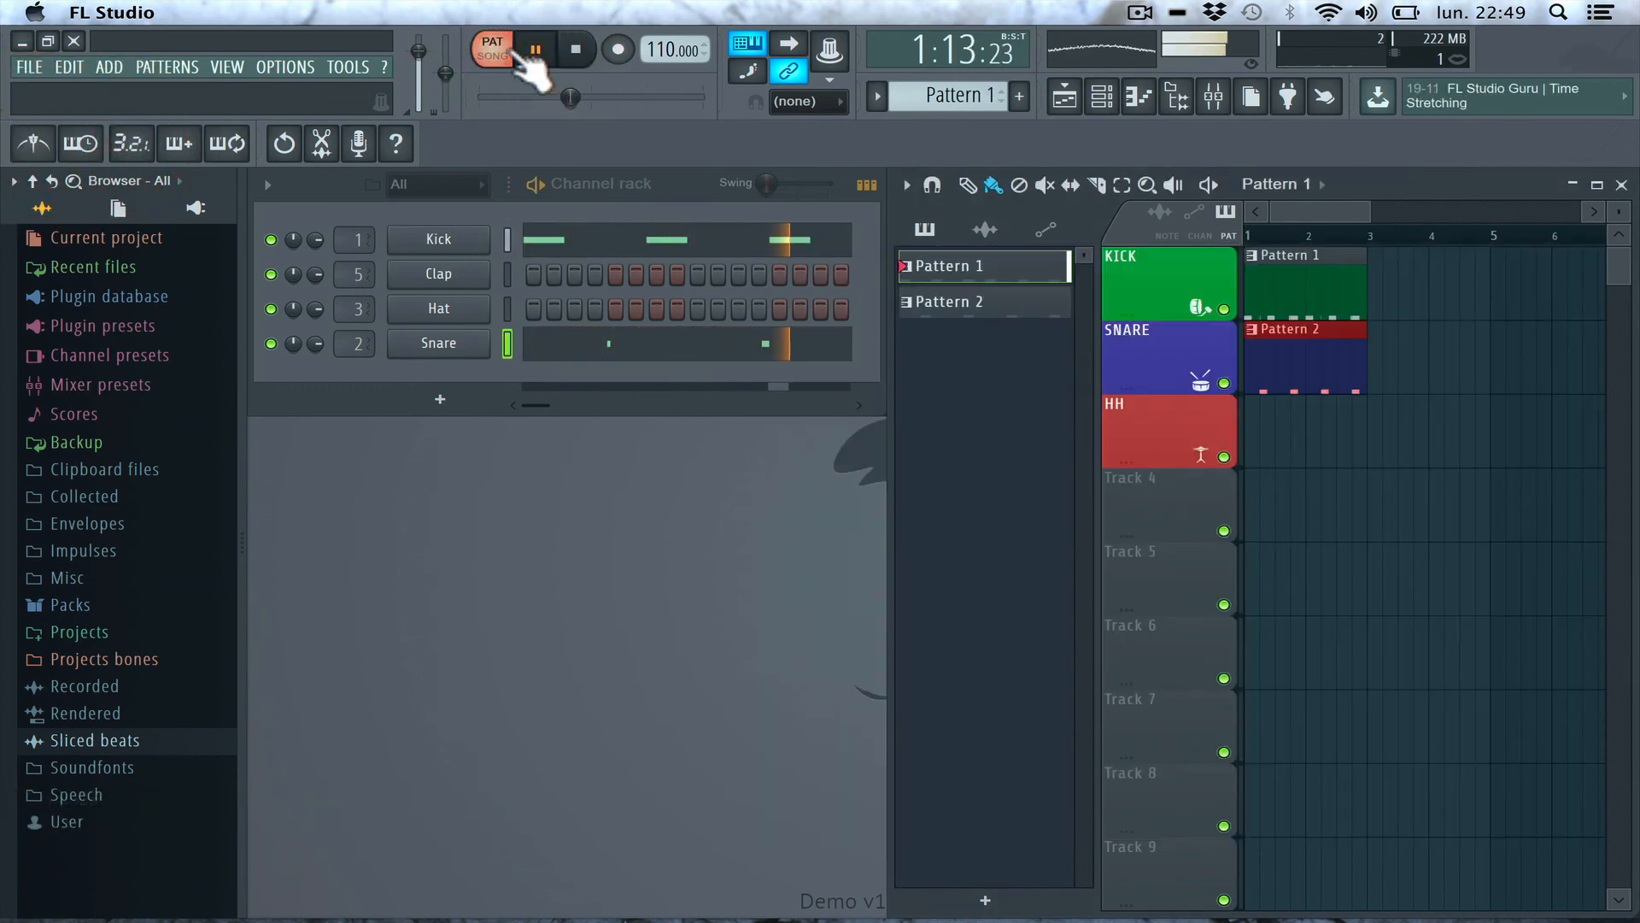
{"action": "left_click", "coordinate": [271, 344]}
{"action": "left_click", "coordinate": [576, 50]}
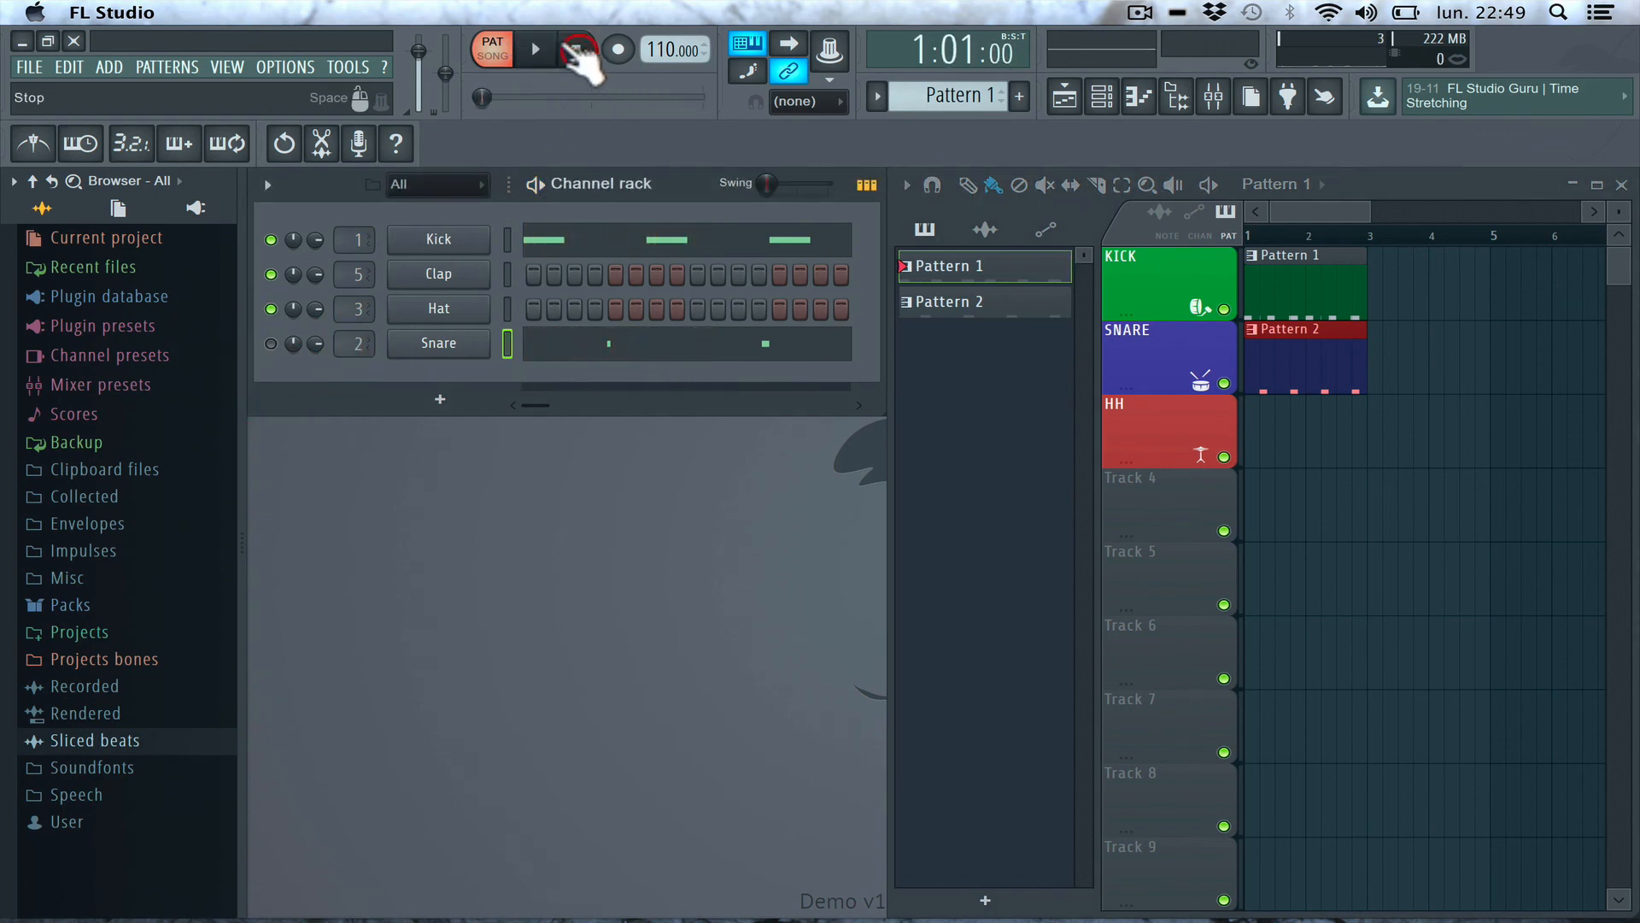
{"action": "left_click", "coordinate": [271, 343]}
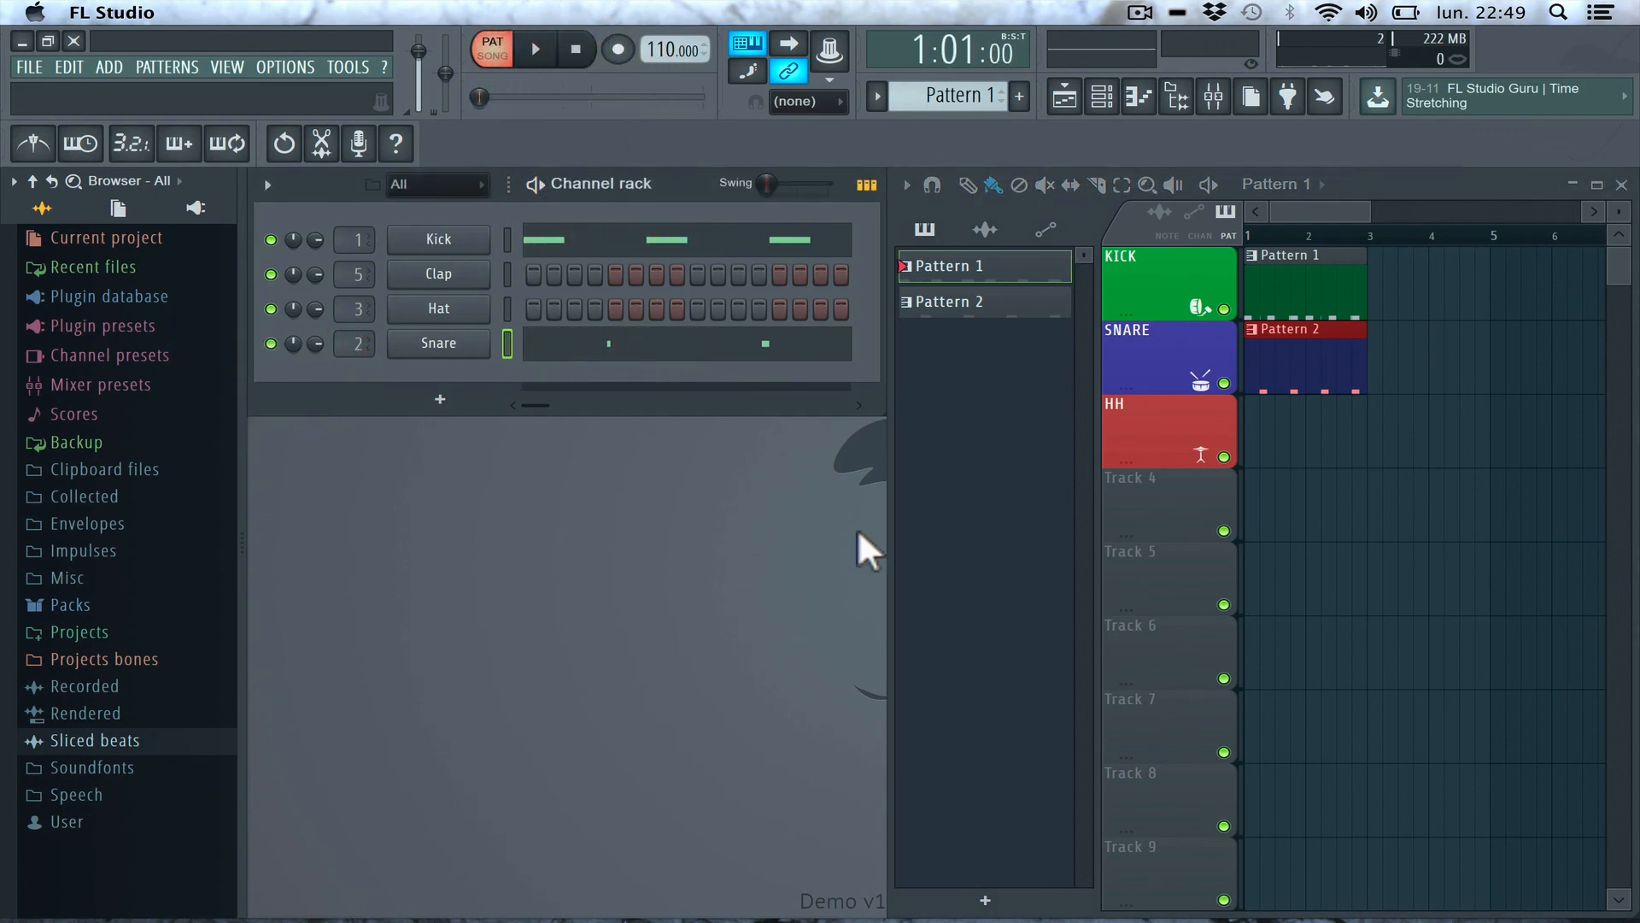